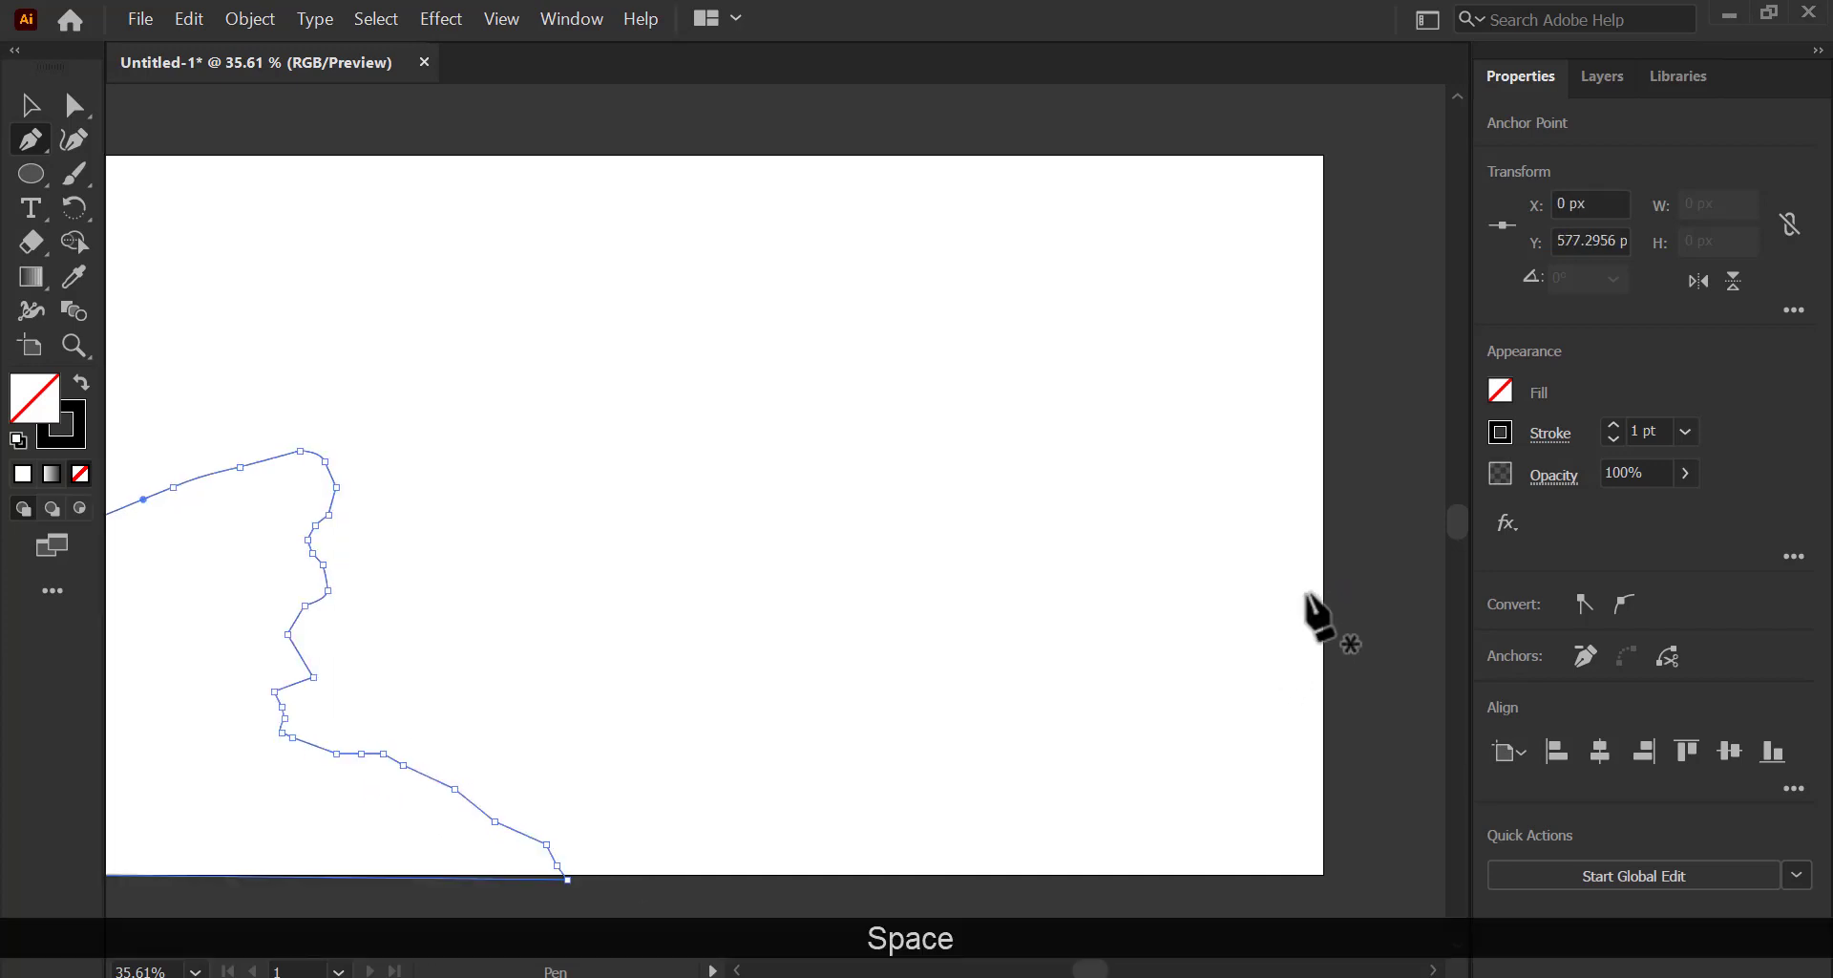
Draw a jagged cliff outline with the Pen tool from the artboard's right edge down and up to a pointed peak.
click(1323, 592)
click(1291, 616)
click(1263, 623)
click(1255, 656)
drag(1222, 672, 1209, 674)
drag(1203, 676, 1199, 680)
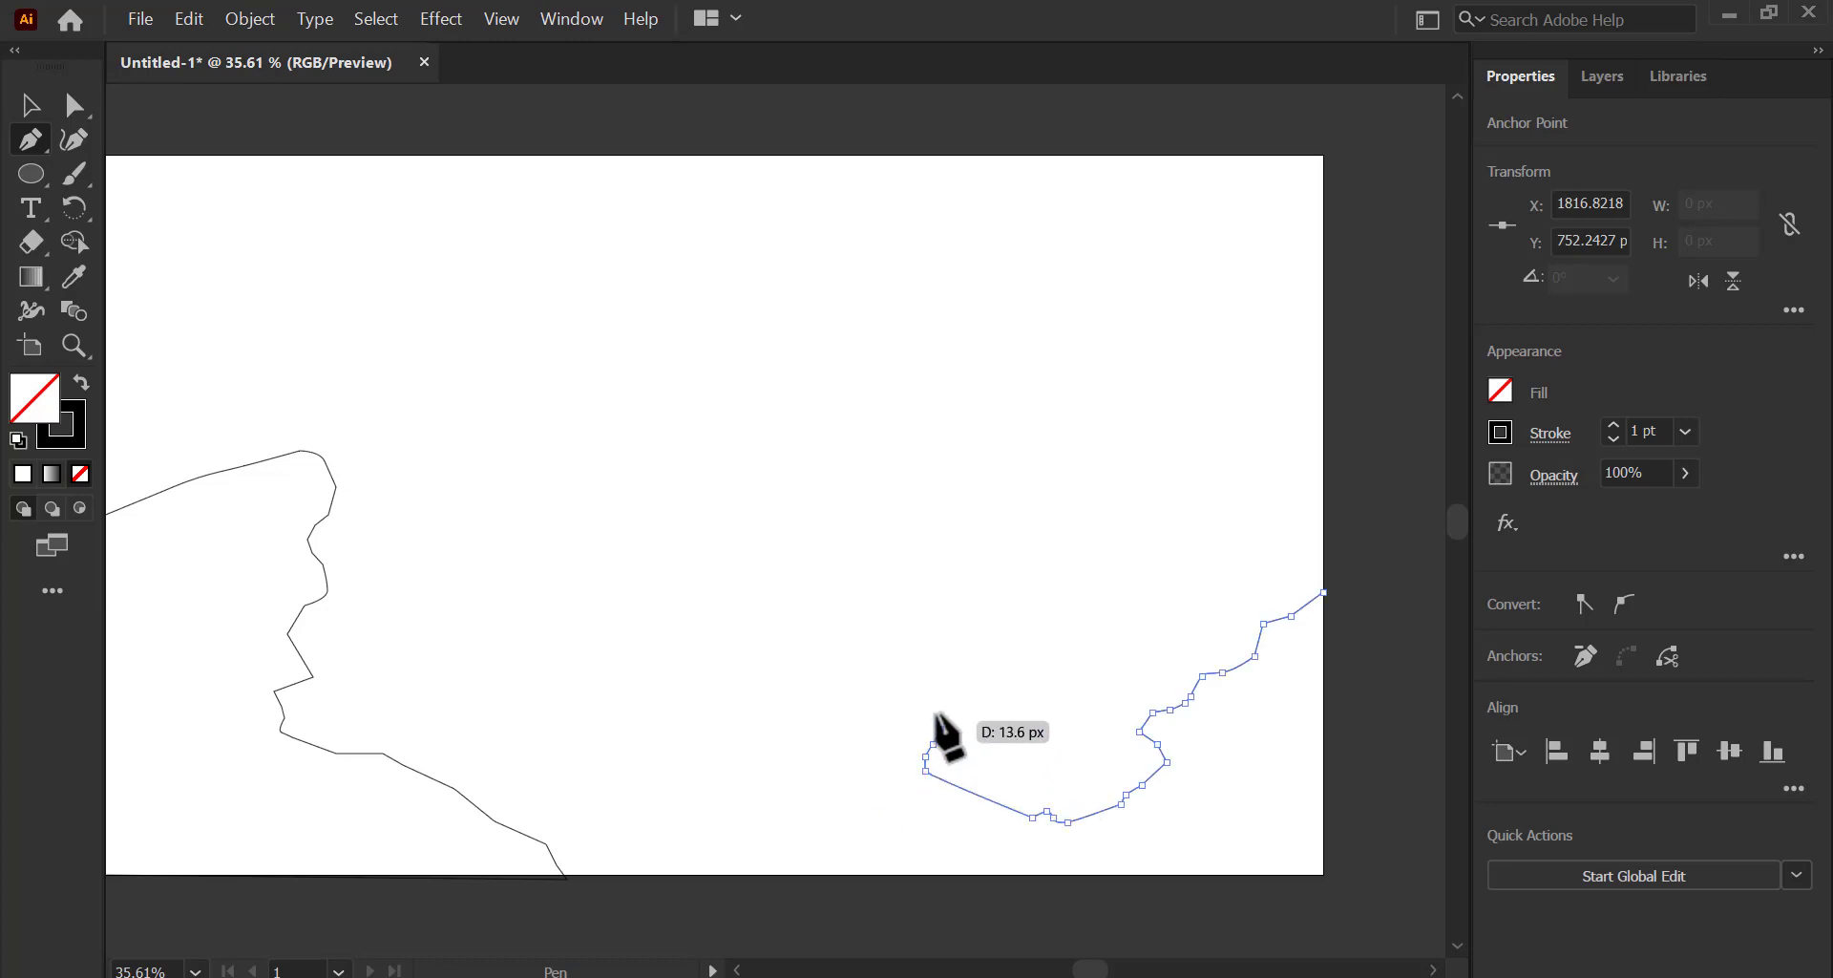
drag(930, 698, 925, 689)
drag(908, 688, 903, 682)
click(890, 660)
Continue the cliff outline down to the artboard's bottom edge and close it around the lower-right corner.
click(794, 804)
click(794, 815)
click(771, 828)
click(757, 831)
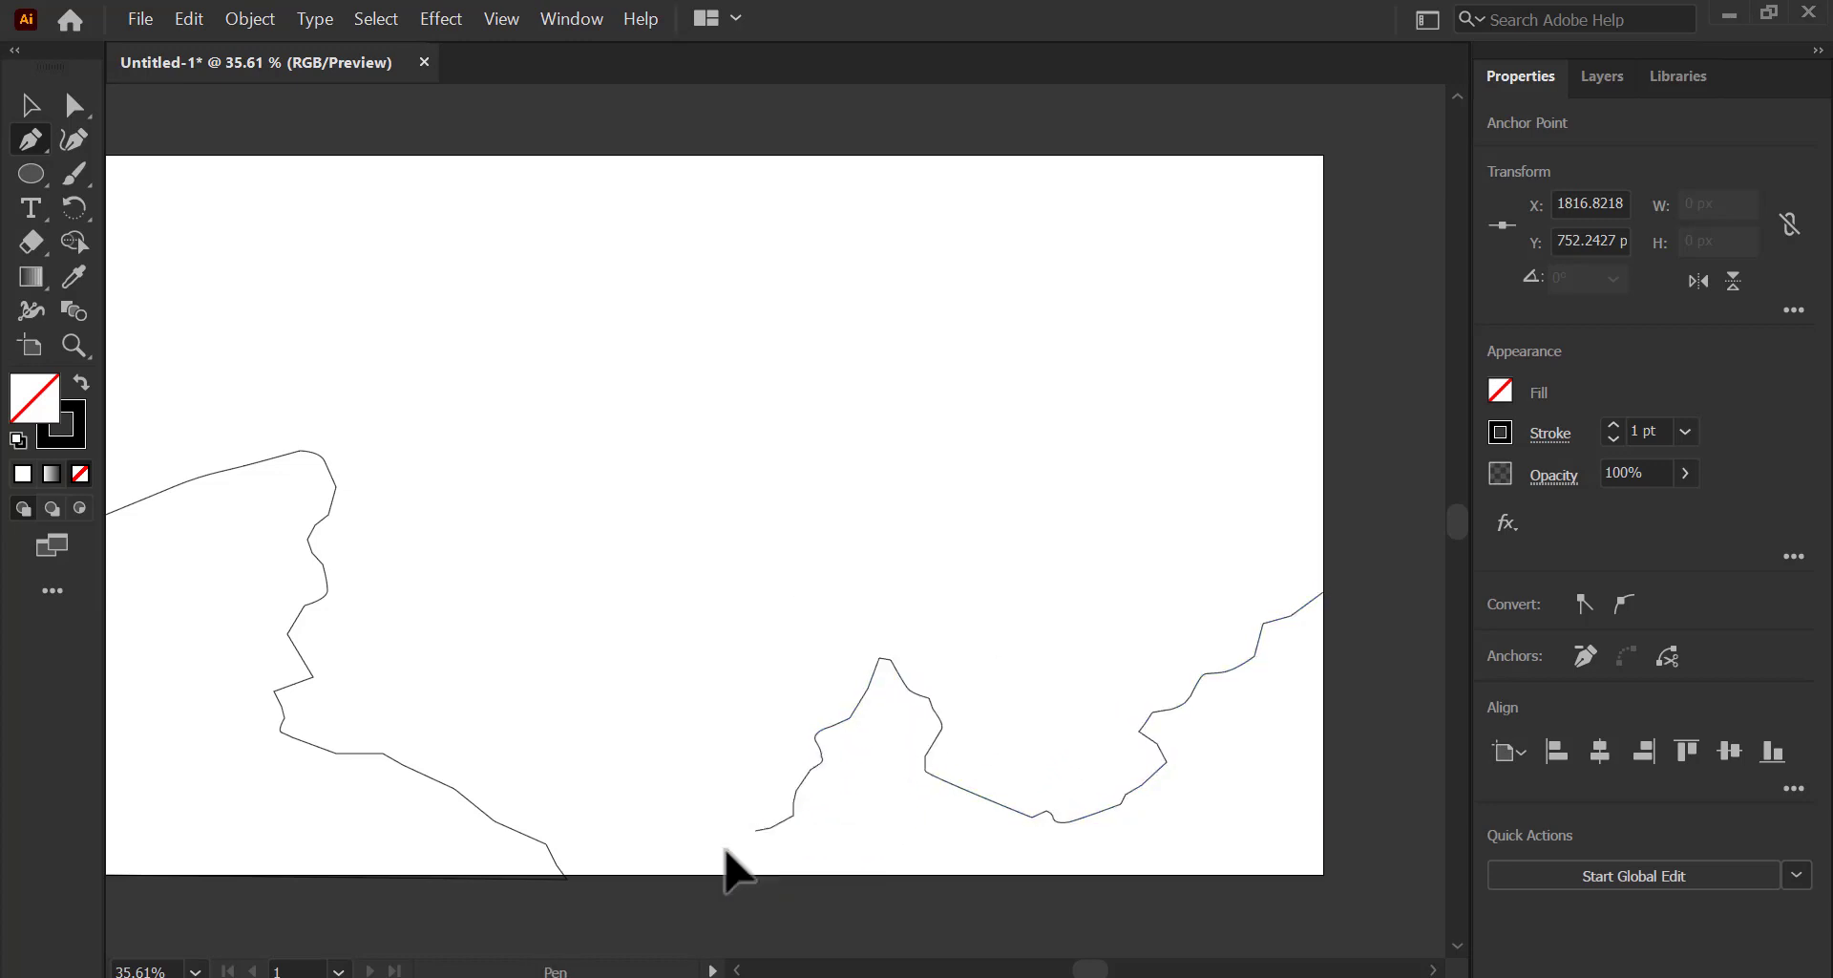
click(567, 877)
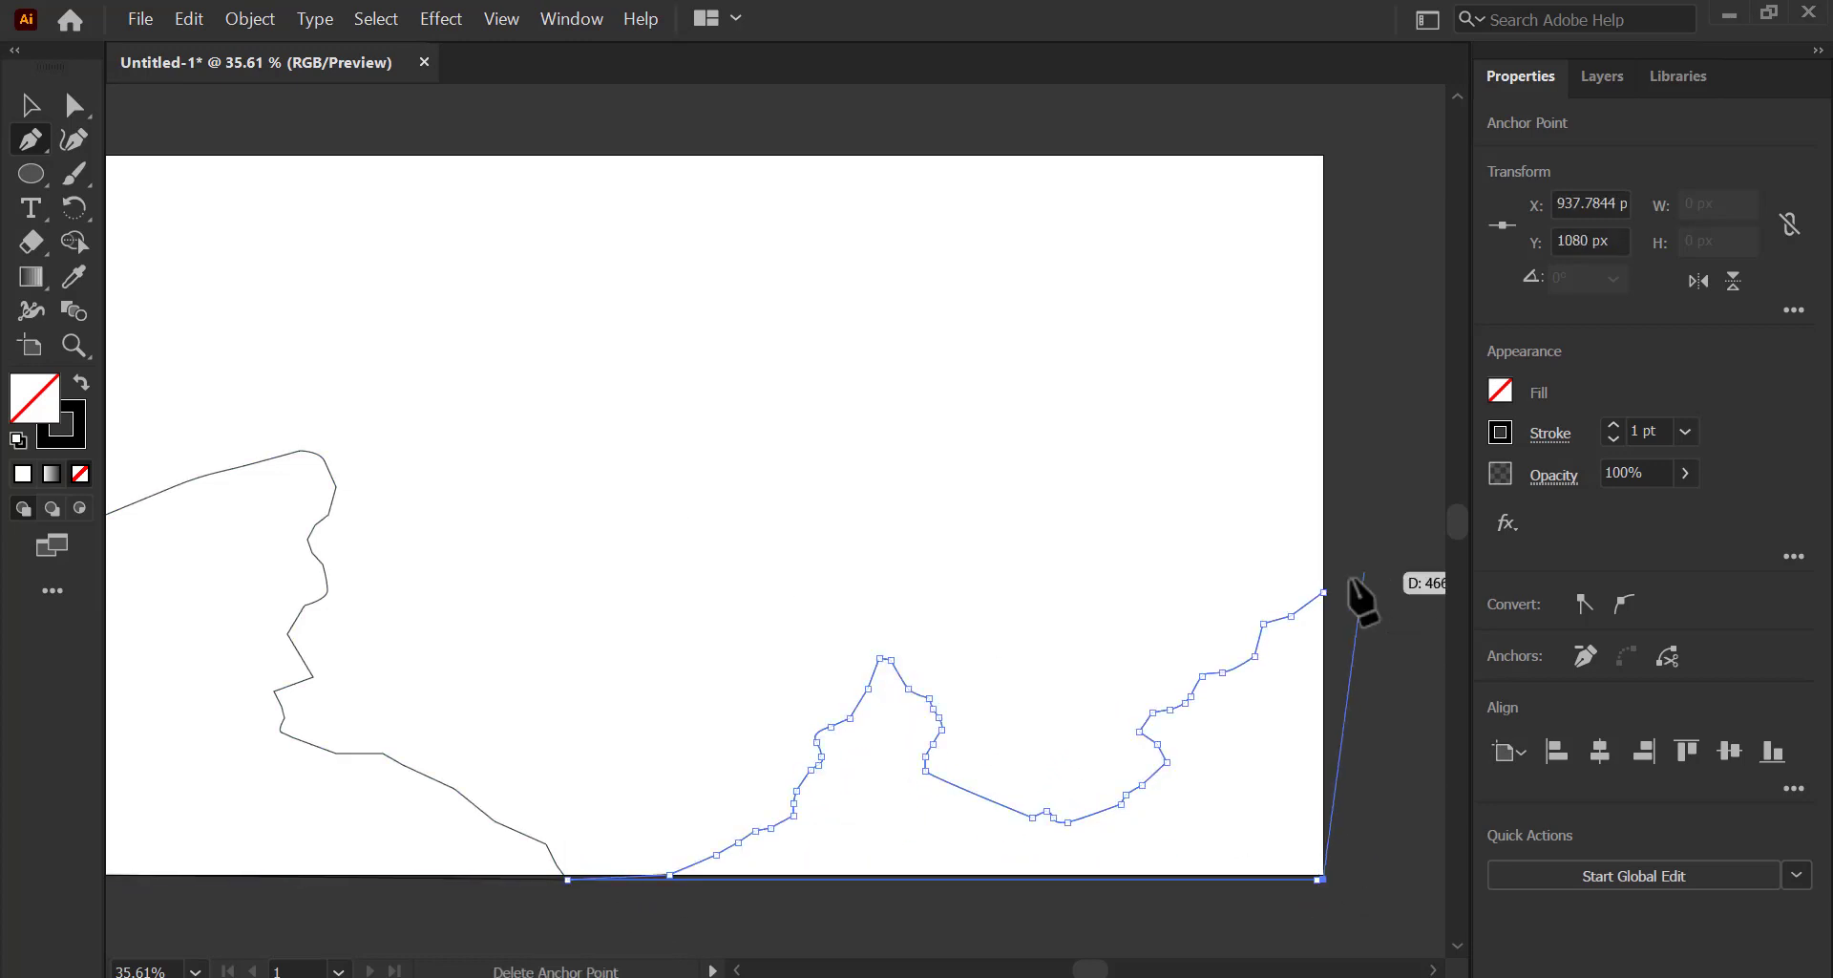
click(1324, 592)
Draw a closed low foreground hill sloping down from the base of the left cliff to the artboard's bottom edge.
key(space)
drag(308, 714, 426, 620)
click(290, 675)
click(382, 654)
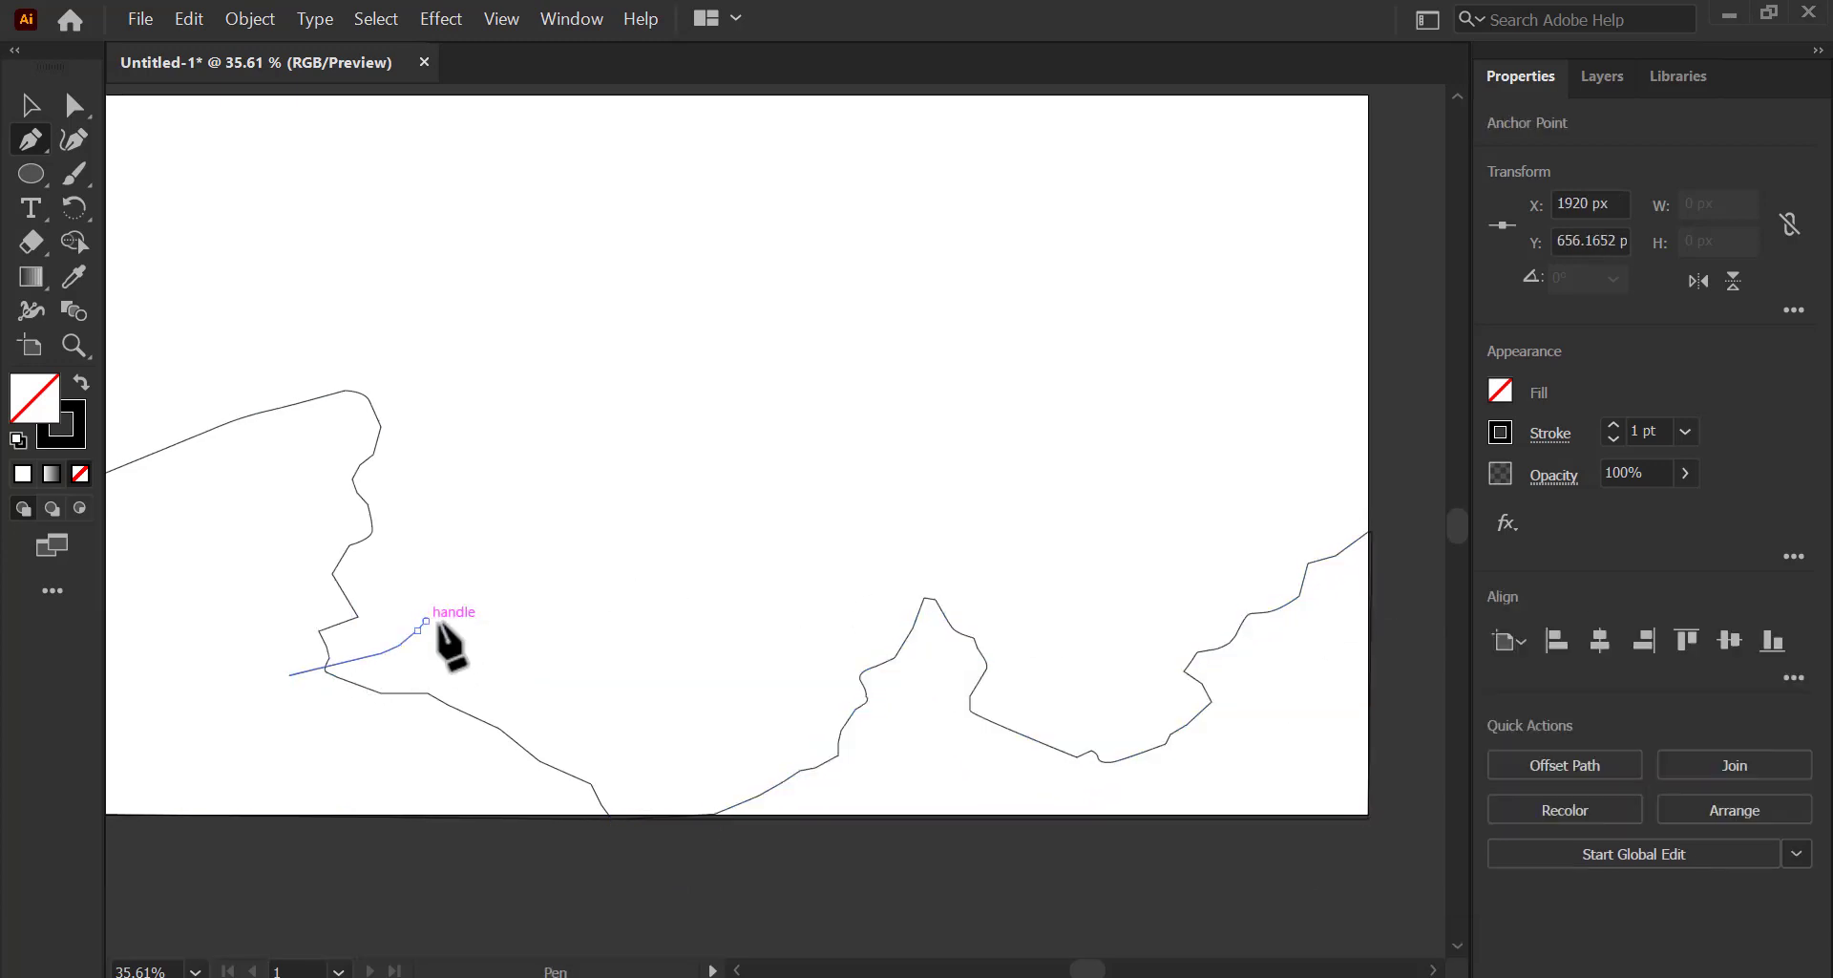
click(440, 623)
click(447, 630)
click(466, 634)
click(487, 656)
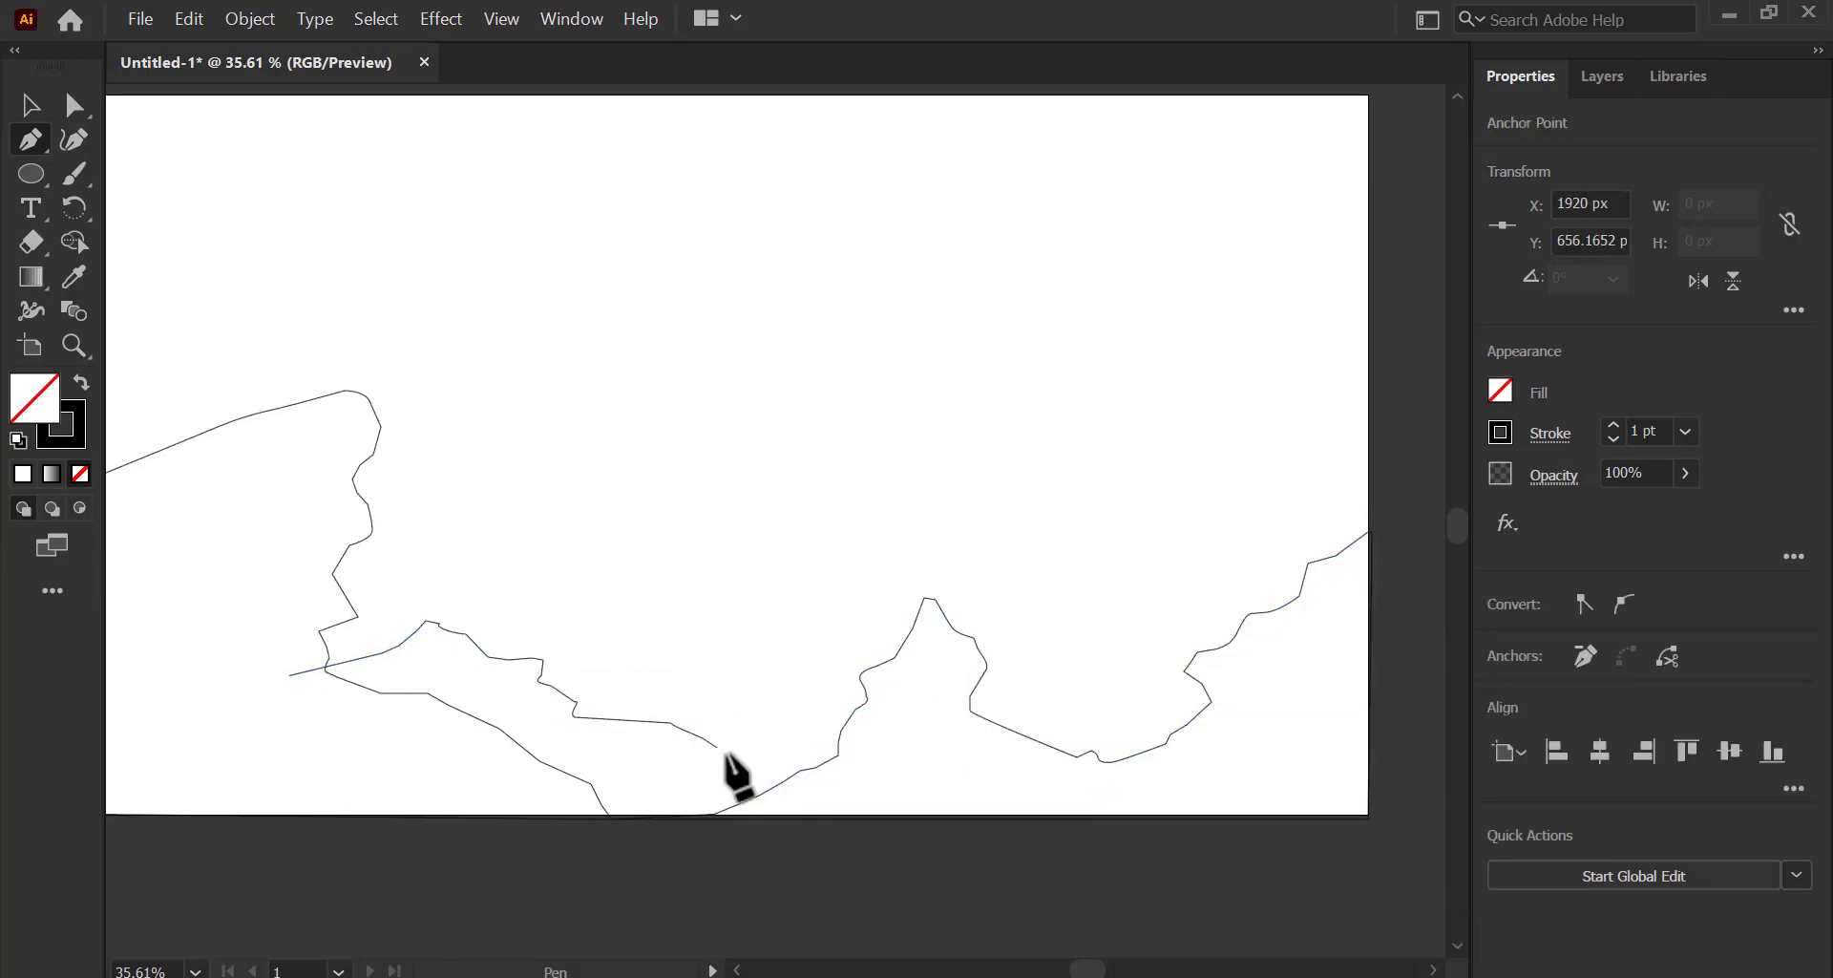
click(275, 815)
click(290, 675)
Draw a closed foreground hill across the lower centre, rising toward the right and running down to the artboard's bottom edge.
key(space)
drag(588, 733, 468, 740)
click(468, 740)
click(548, 692)
click(587, 661)
click(632, 670)
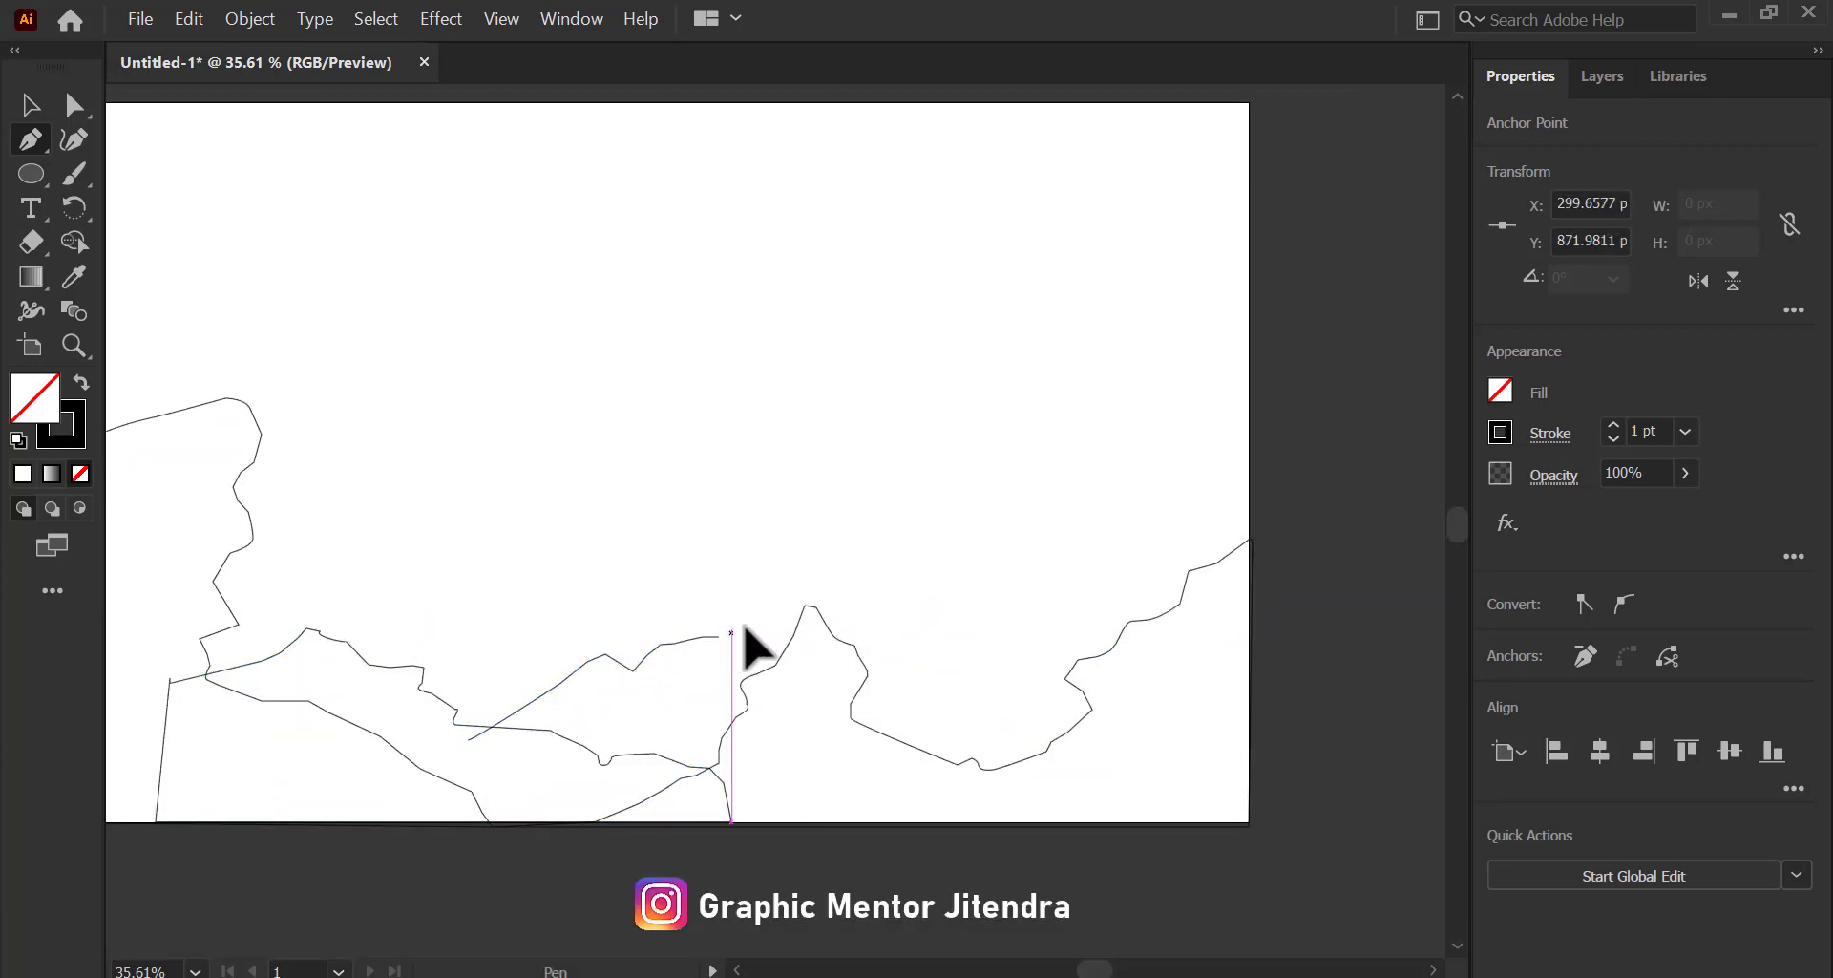
click(1049, 612)
click(1070, 617)
click(1090, 628)
shift+click(1168, 824)
Begin a mid-ground mountain ridge with the Pen tool, tracing its rolling left part from behind the left cliff.
click(207, 586)
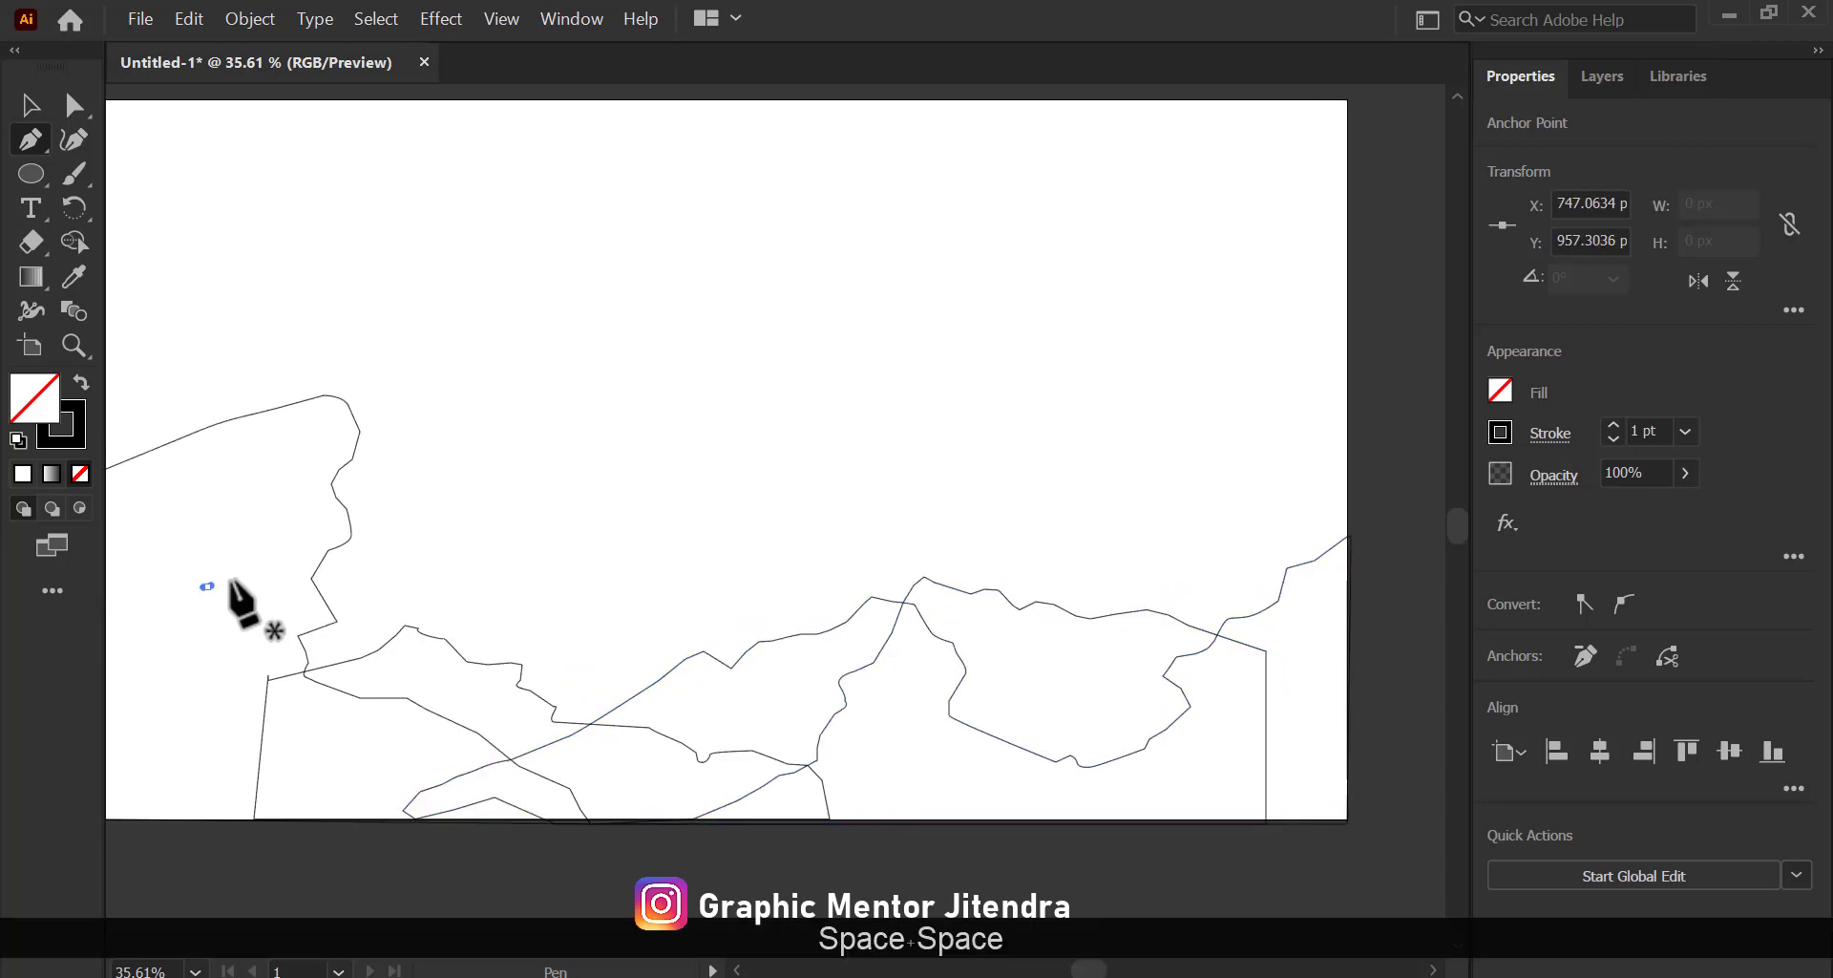
click(299, 561)
click(356, 551)
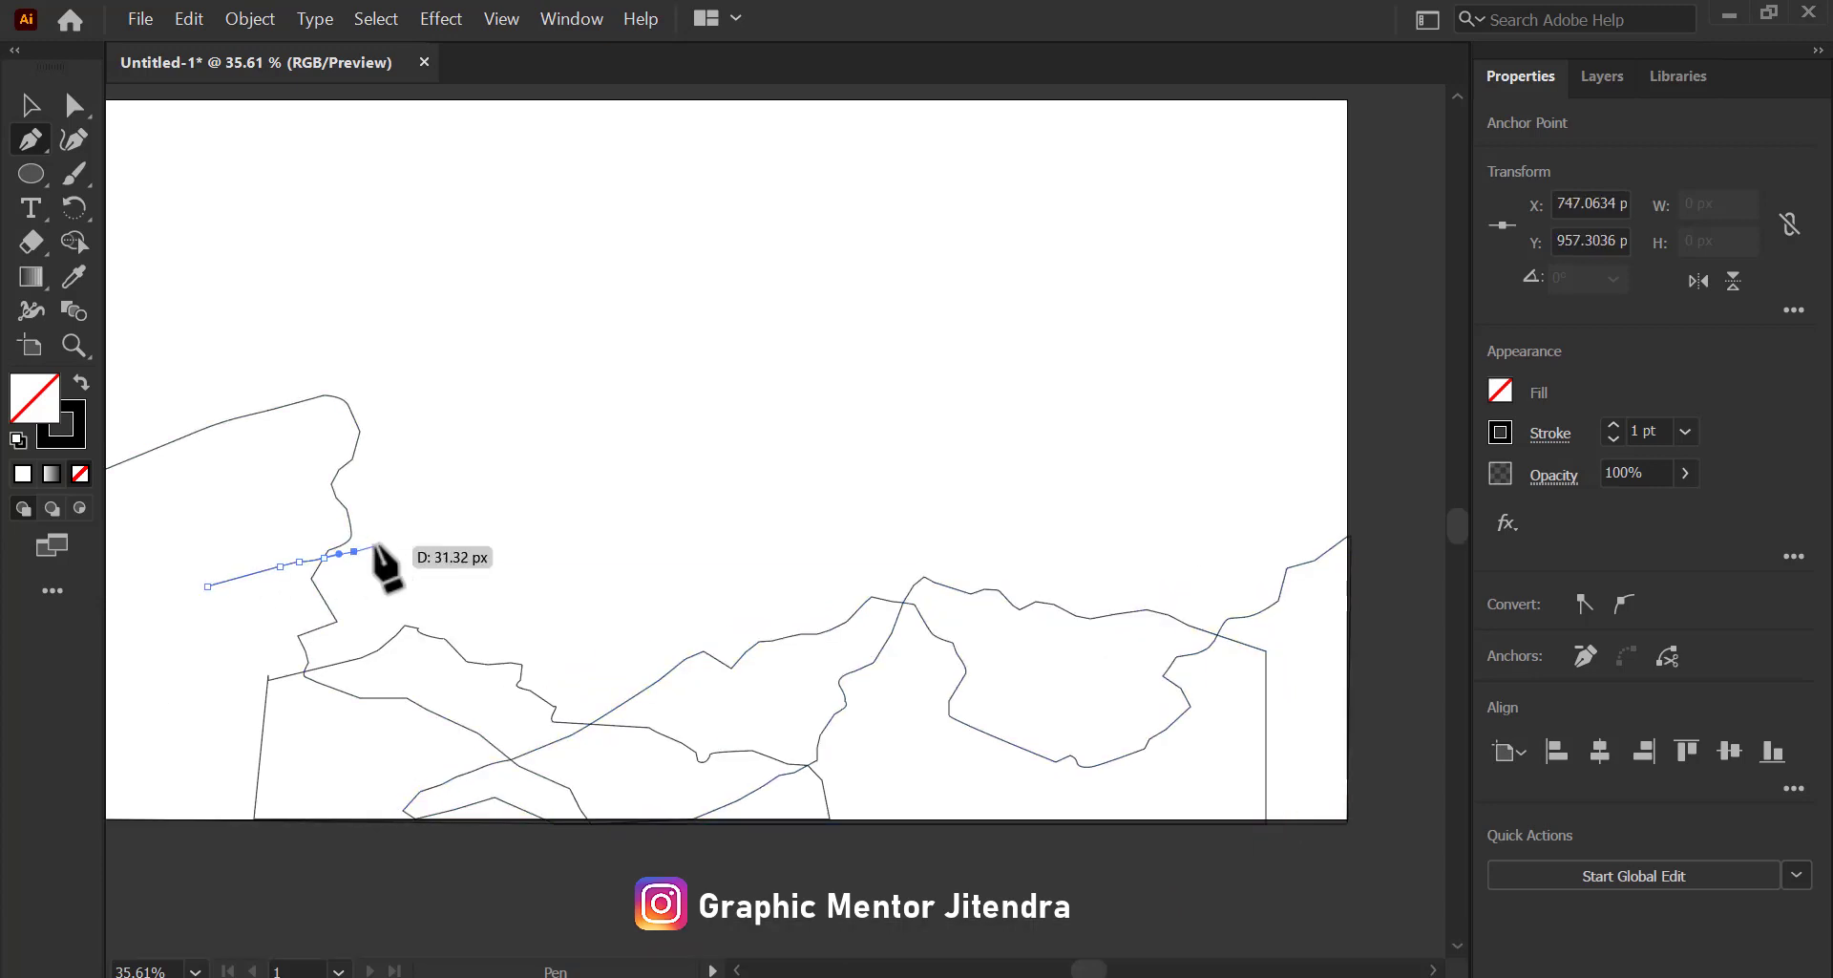
click(389, 543)
click(423, 525)
click(440, 522)
drag(531, 537, 547, 539)
click(566, 550)
click(577, 554)
click(592, 554)
click(632, 564)
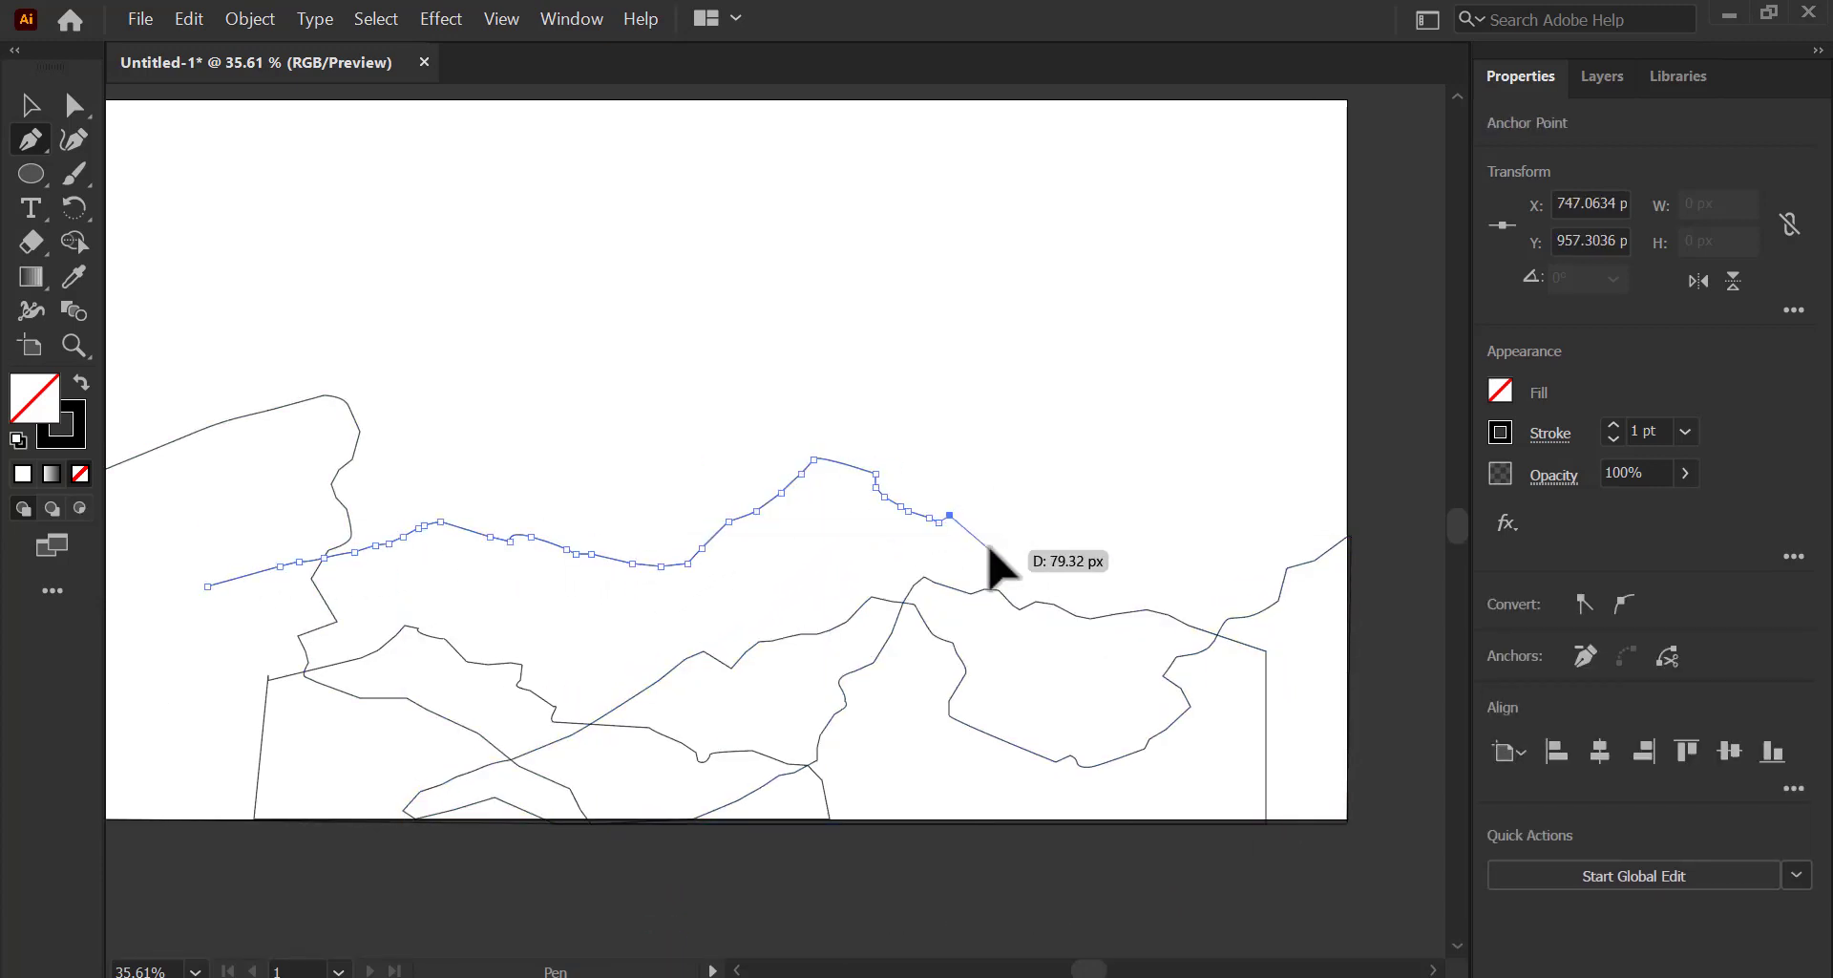
Extend the mid-ground ridge down to the artboard's right edge and close it along the bottom.
click(1105, 577)
click(1164, 587)
click(1200, 586)
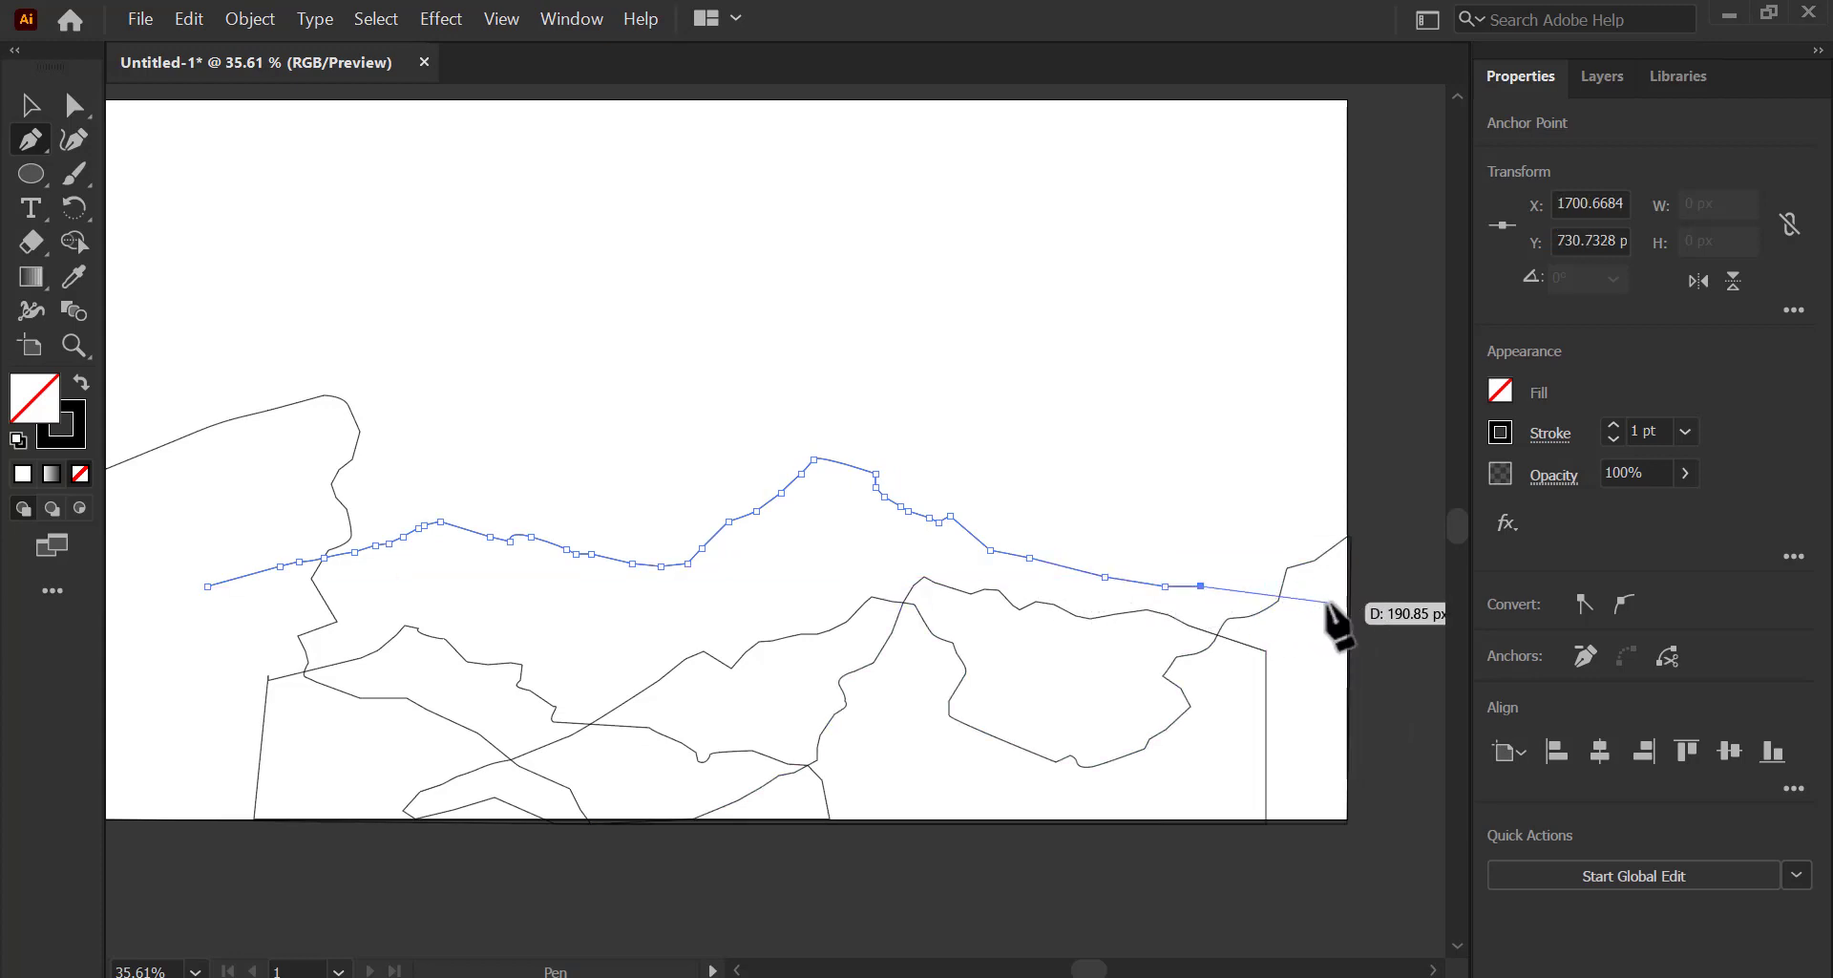
click(1346, 821)
click(172, 819)
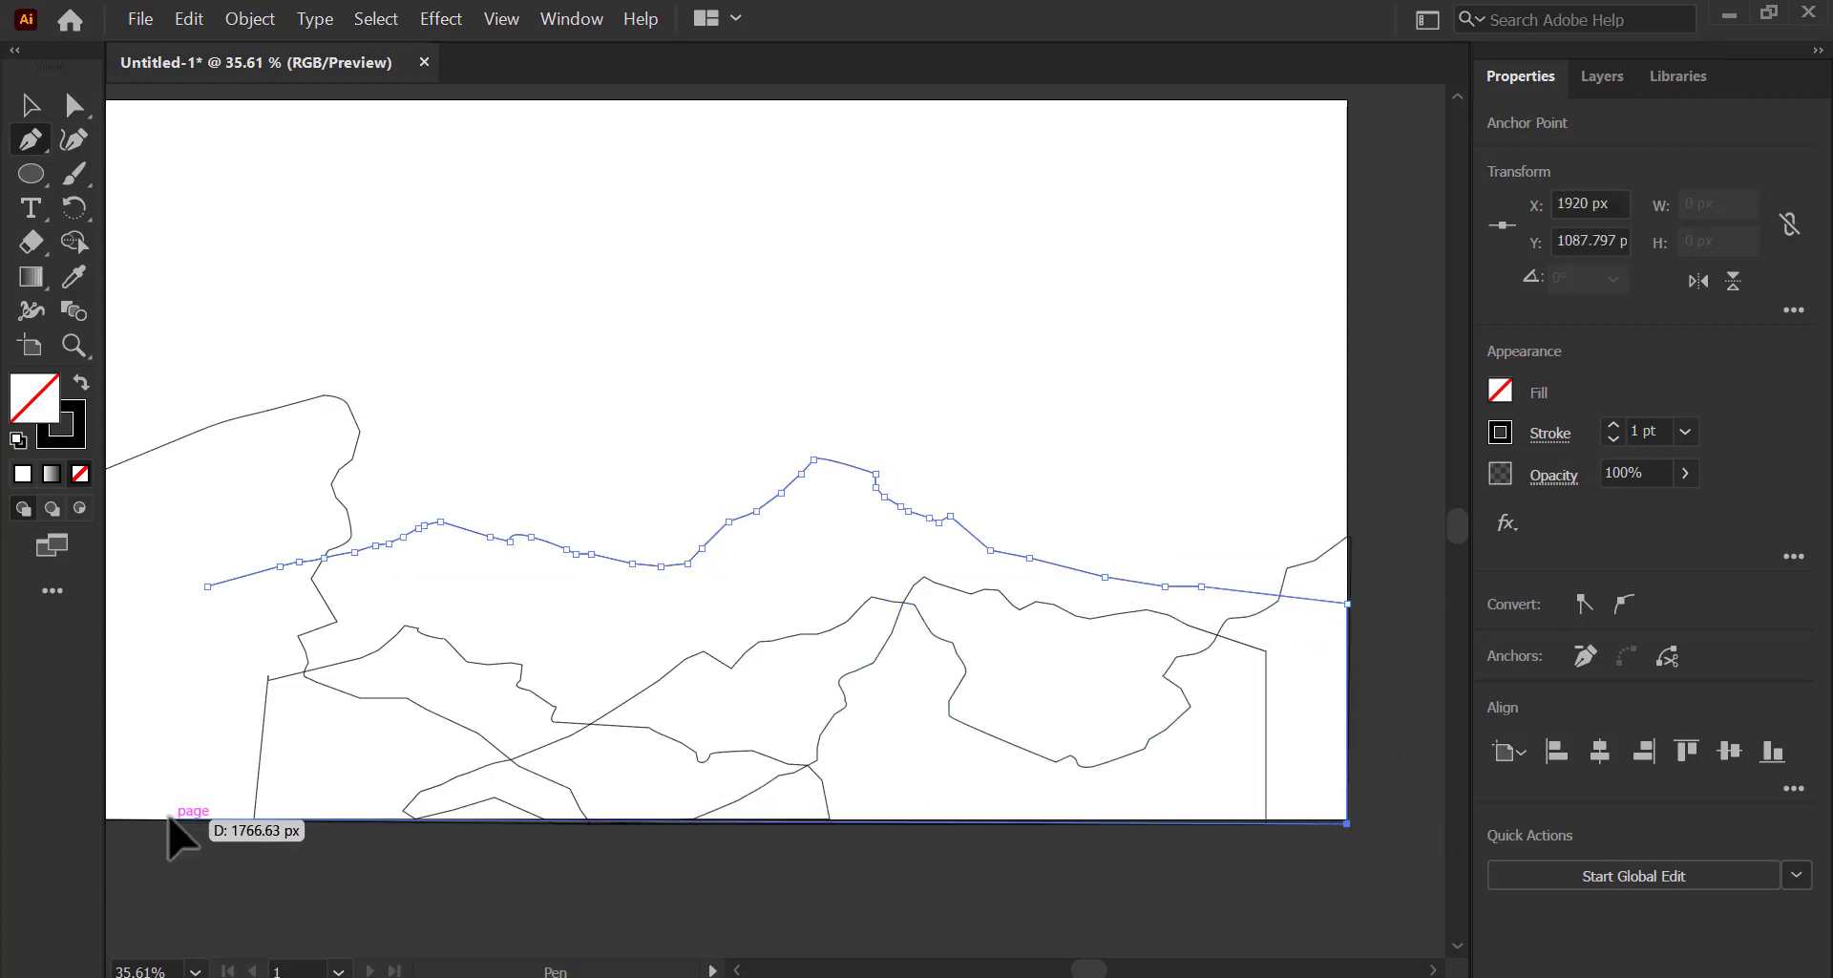
click(208, 586)
Draw a closed distant hill above the left part of the mid-ground ridge.
ctrl+click(392, 460)
click(608, 478)
click(628, 489)
click(643, 499)
click(707, 521)
click(745, 526)
click(768, 537)
click(772, 558)
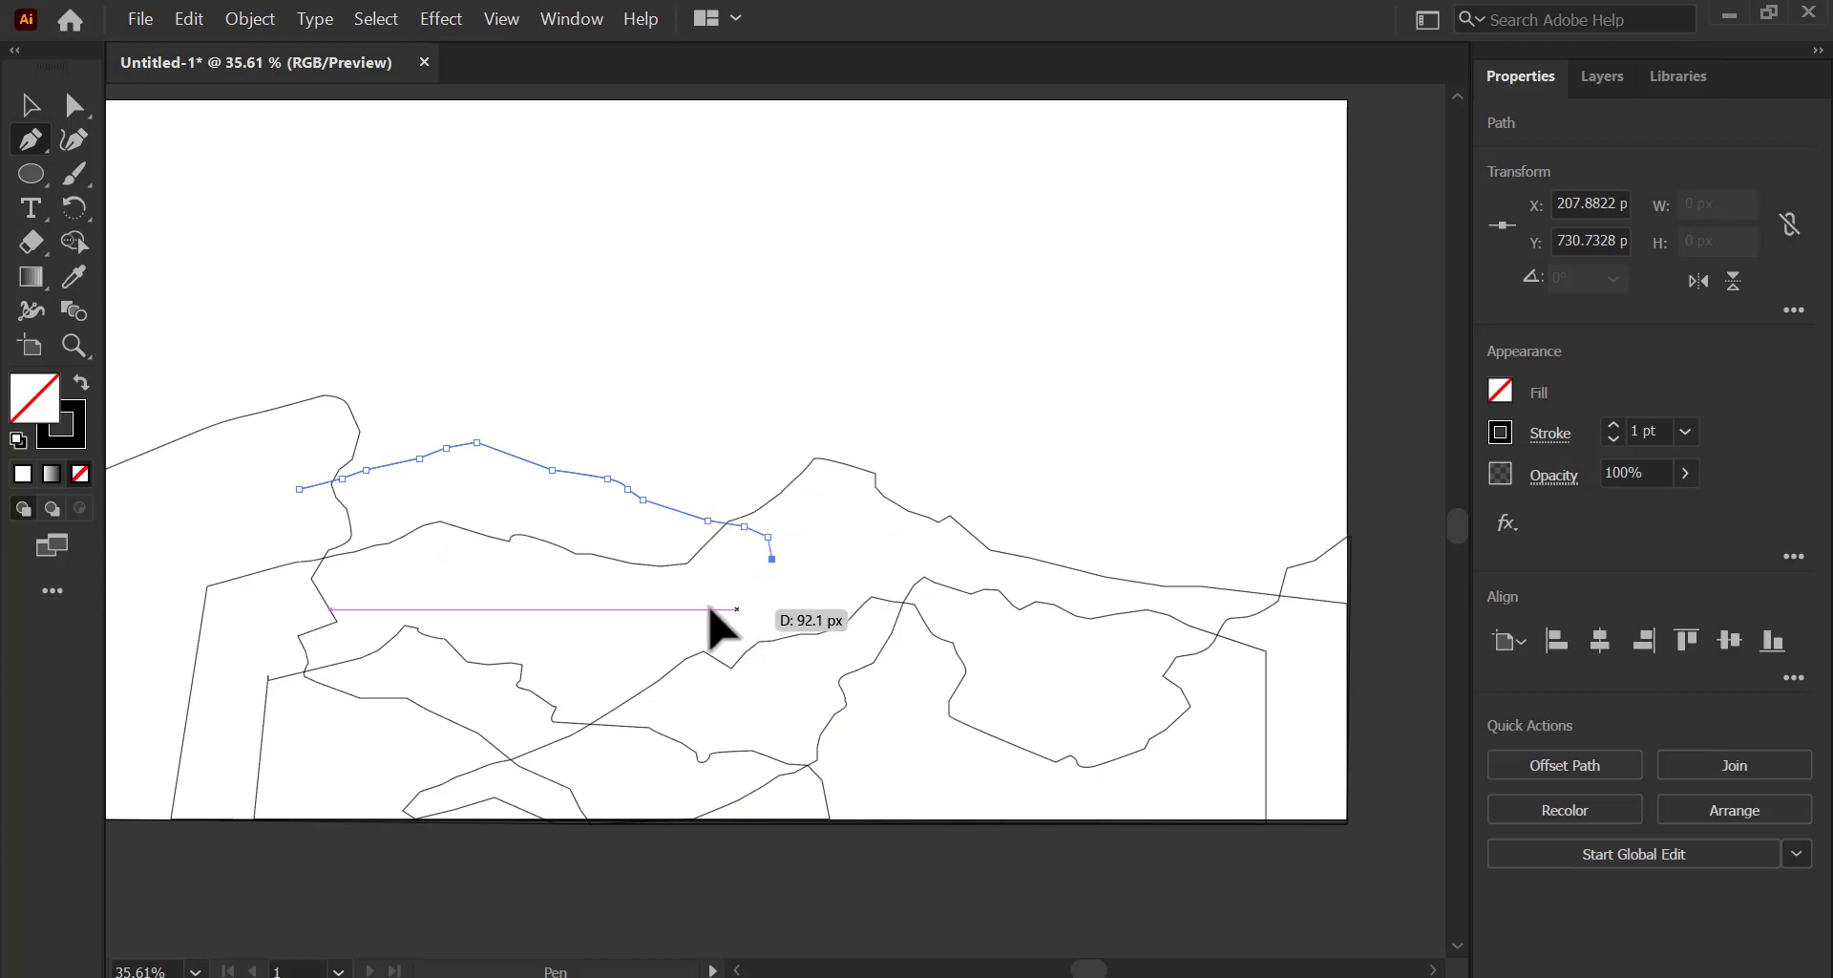
click(299, 489)
Trace the left slope of a tall background mountain from its summit down behind the mid-ground ridge.
click(1013, 219)
click(977, 236)
click(977, 242)
click(947, 248)
click(938, 252)
click(932, 266)
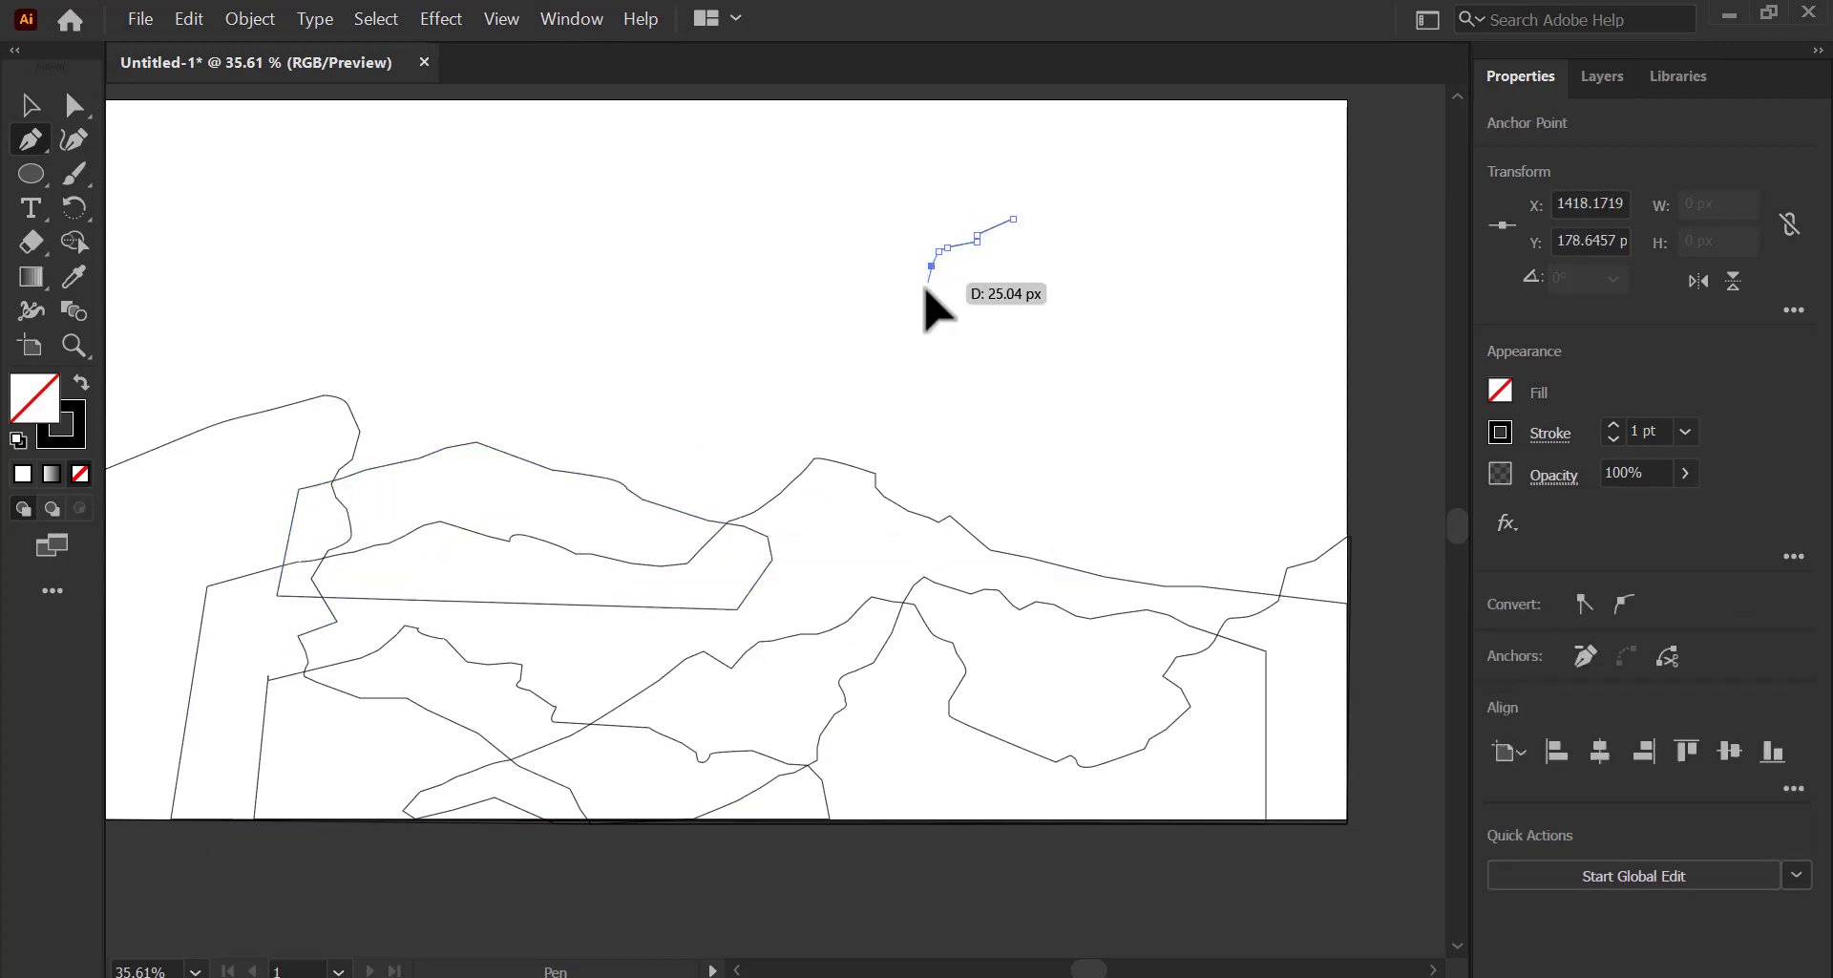
click(591, 641)
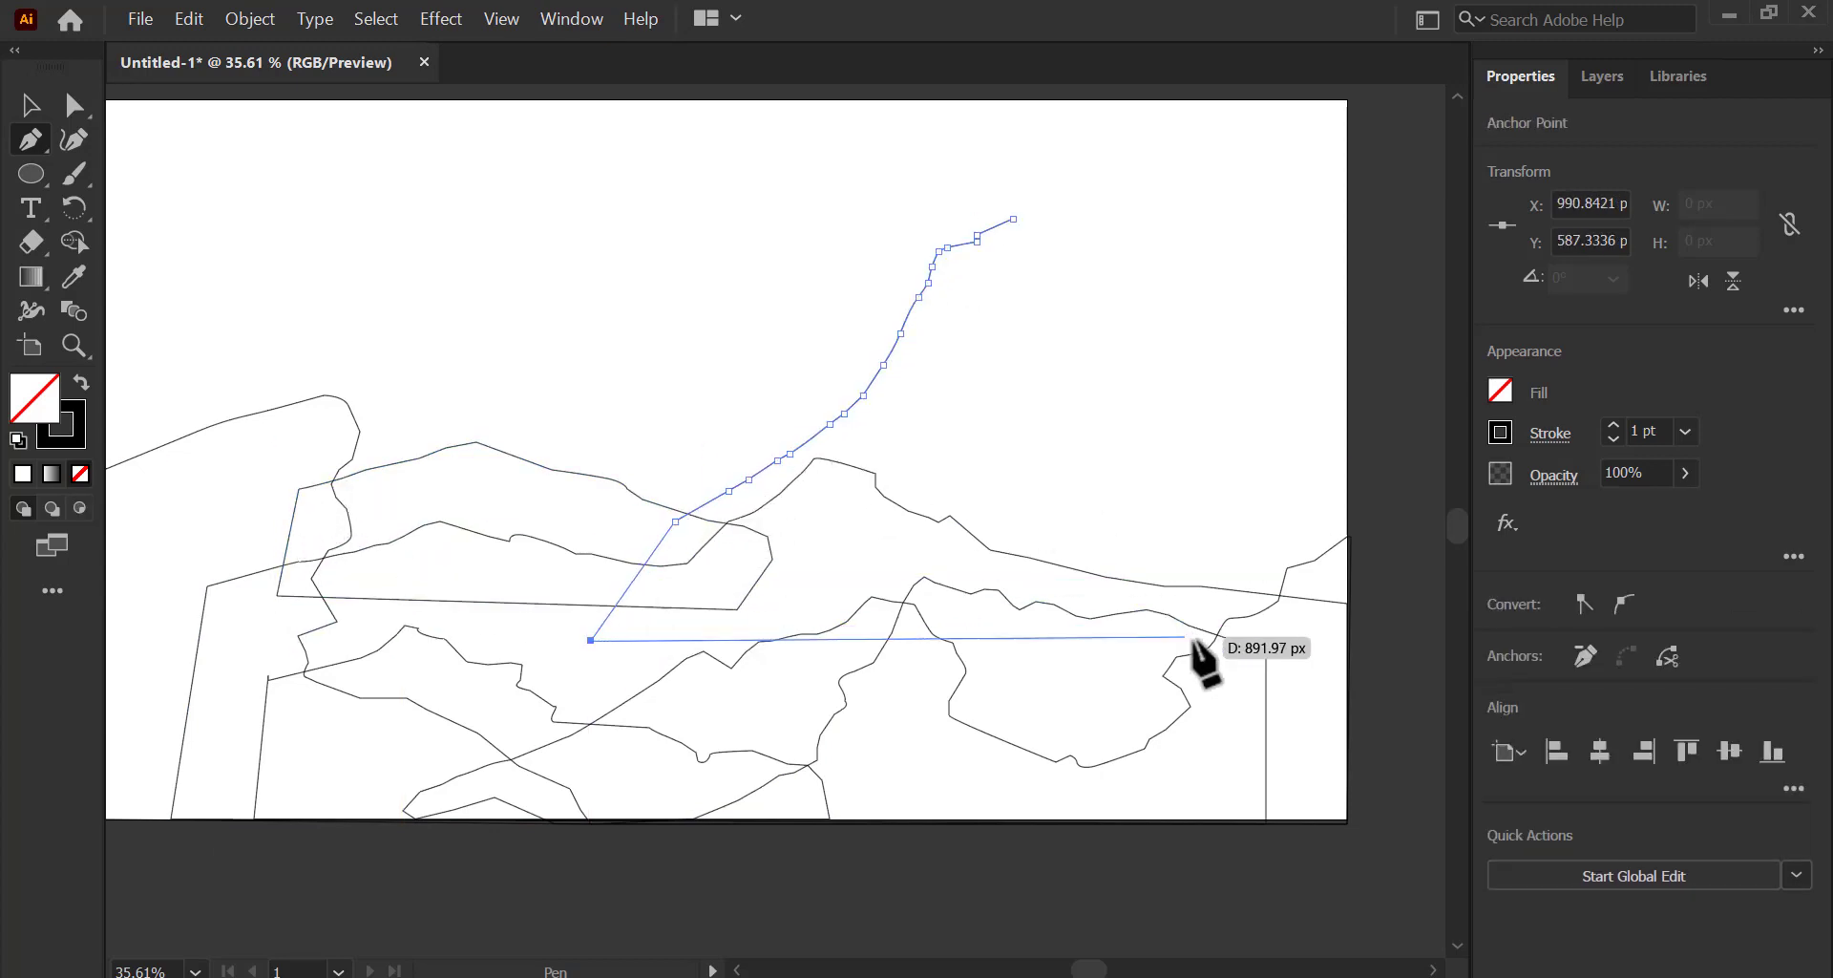
Run the tall mountain's outline along its base, up the artboard's right edge and back along its right slope.
click(1285, 659)
click(1347, 560)
click(1348, 423)
click(1310, 416)
click(1290, 408)
click(1266, 394)
click(1245, 383)
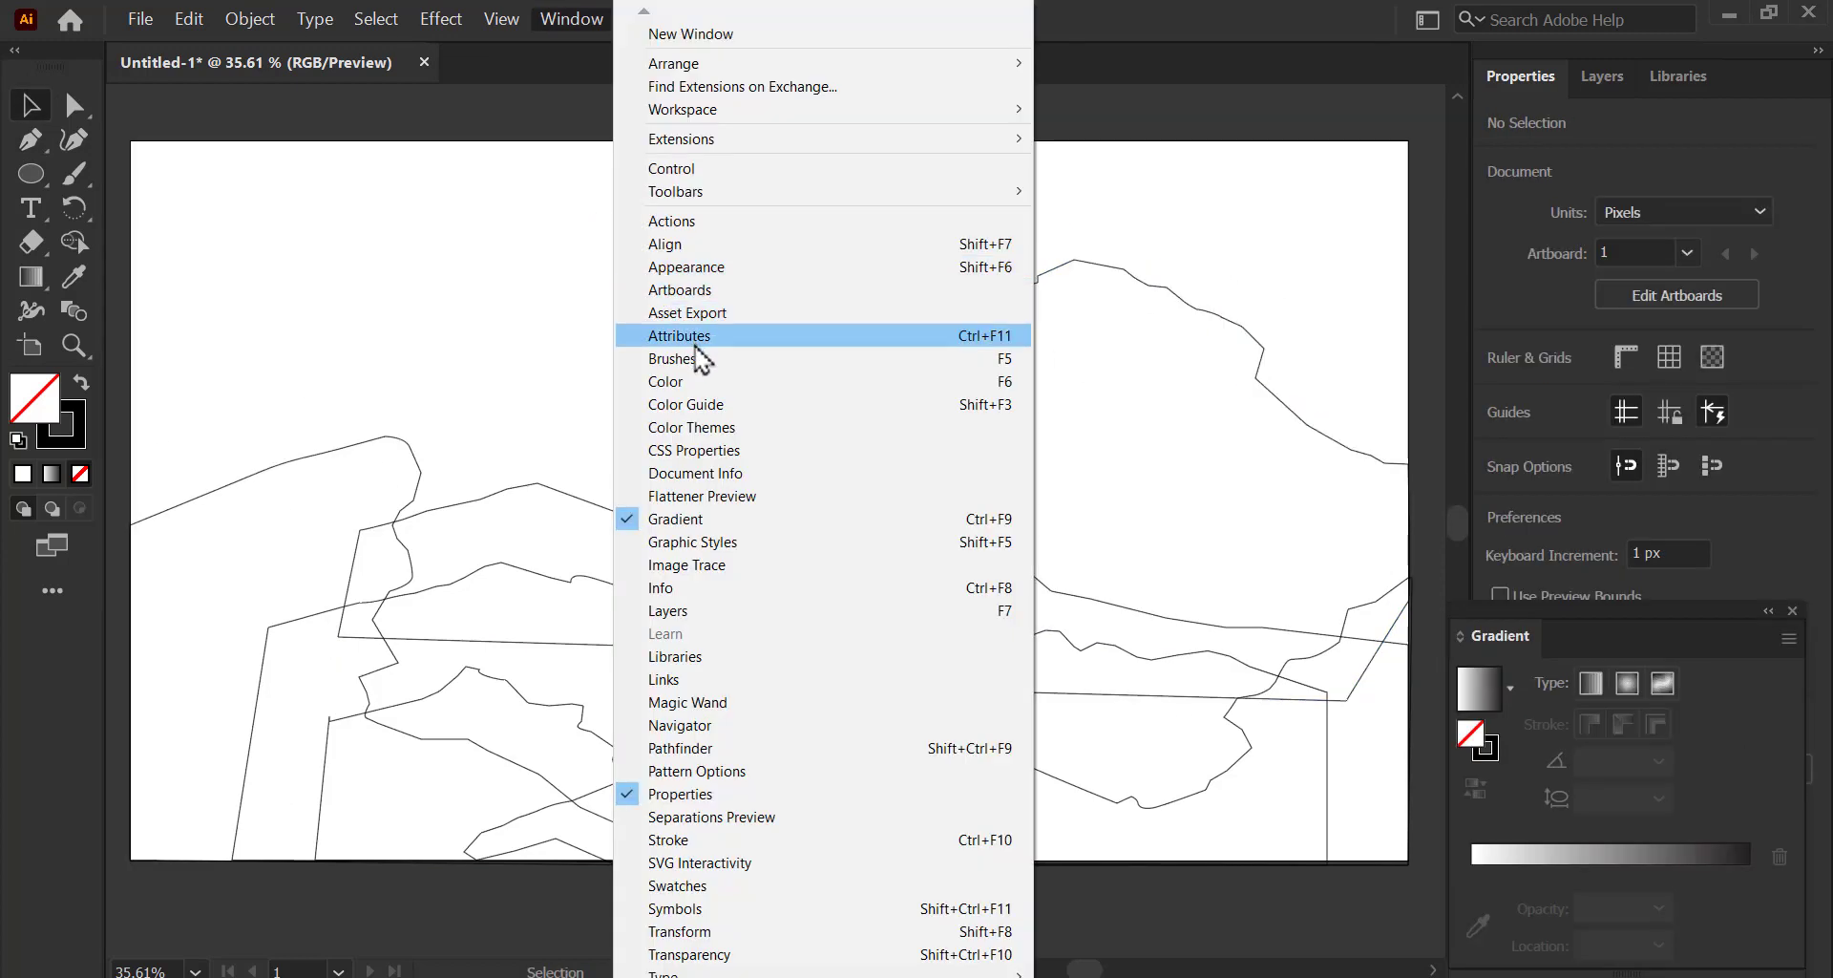
Show the colour swatches and fill the tall background mountain with red, darkened to 7C1219.
click(678, 885)
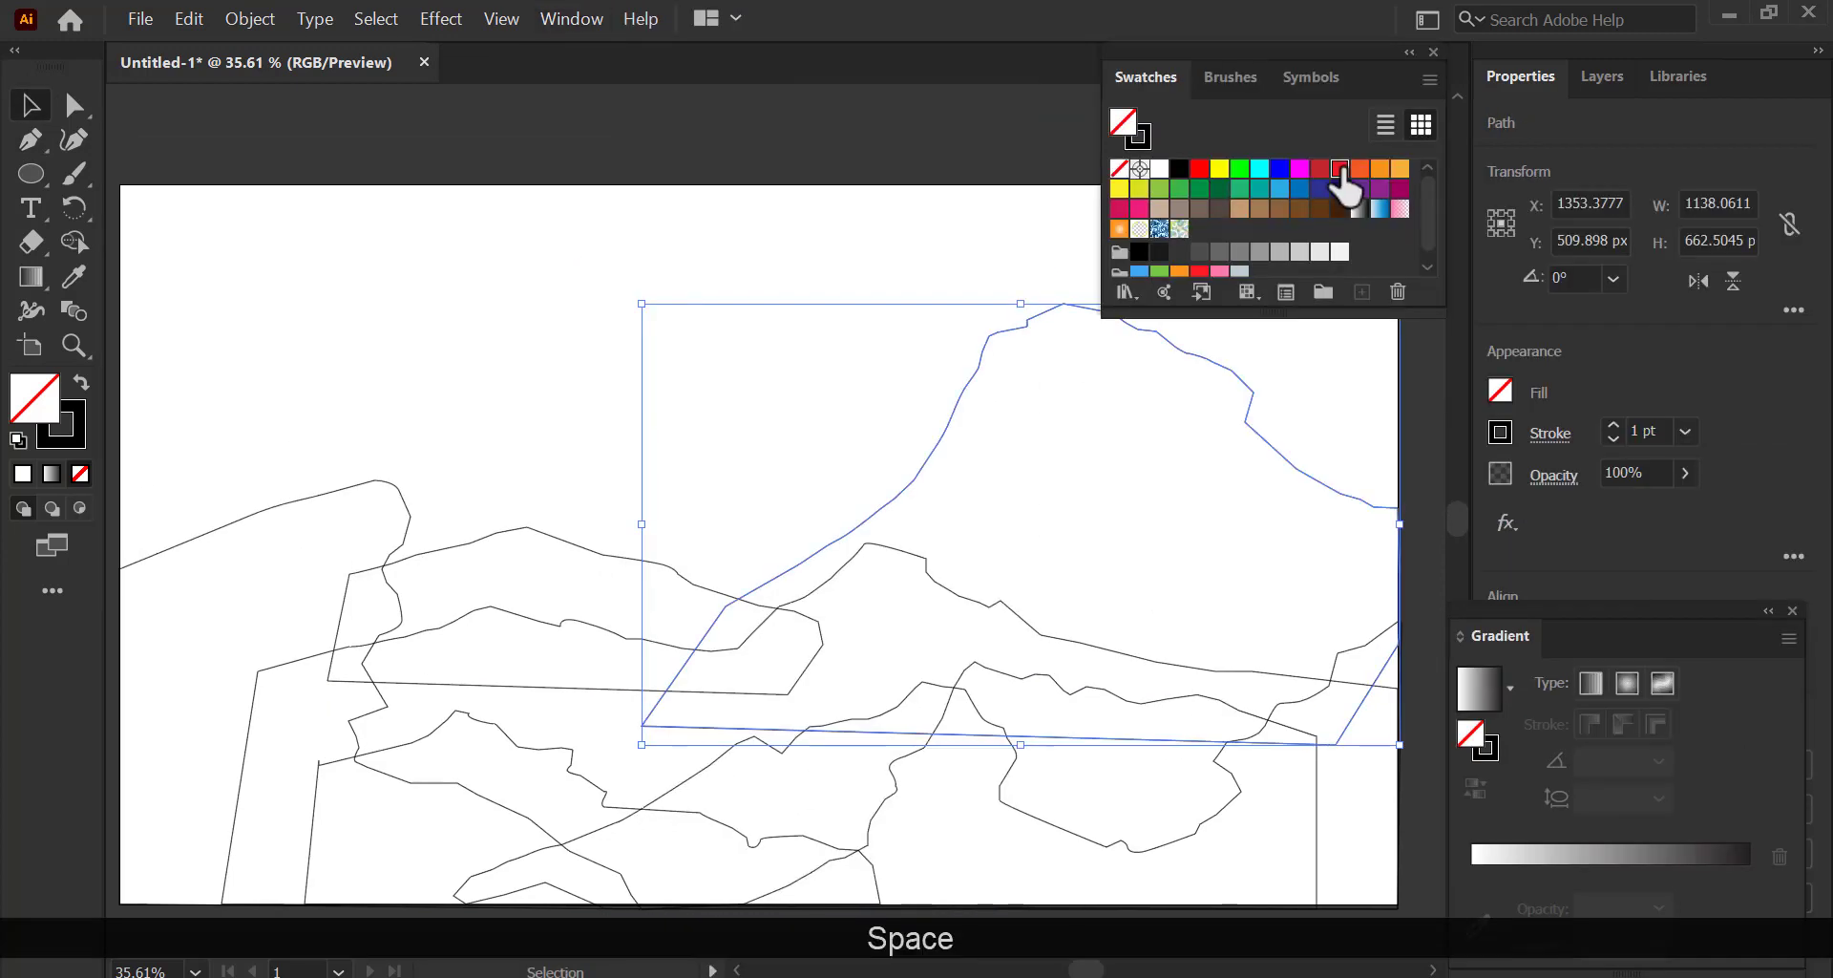
click(1340, 170)
click(1320, 170)
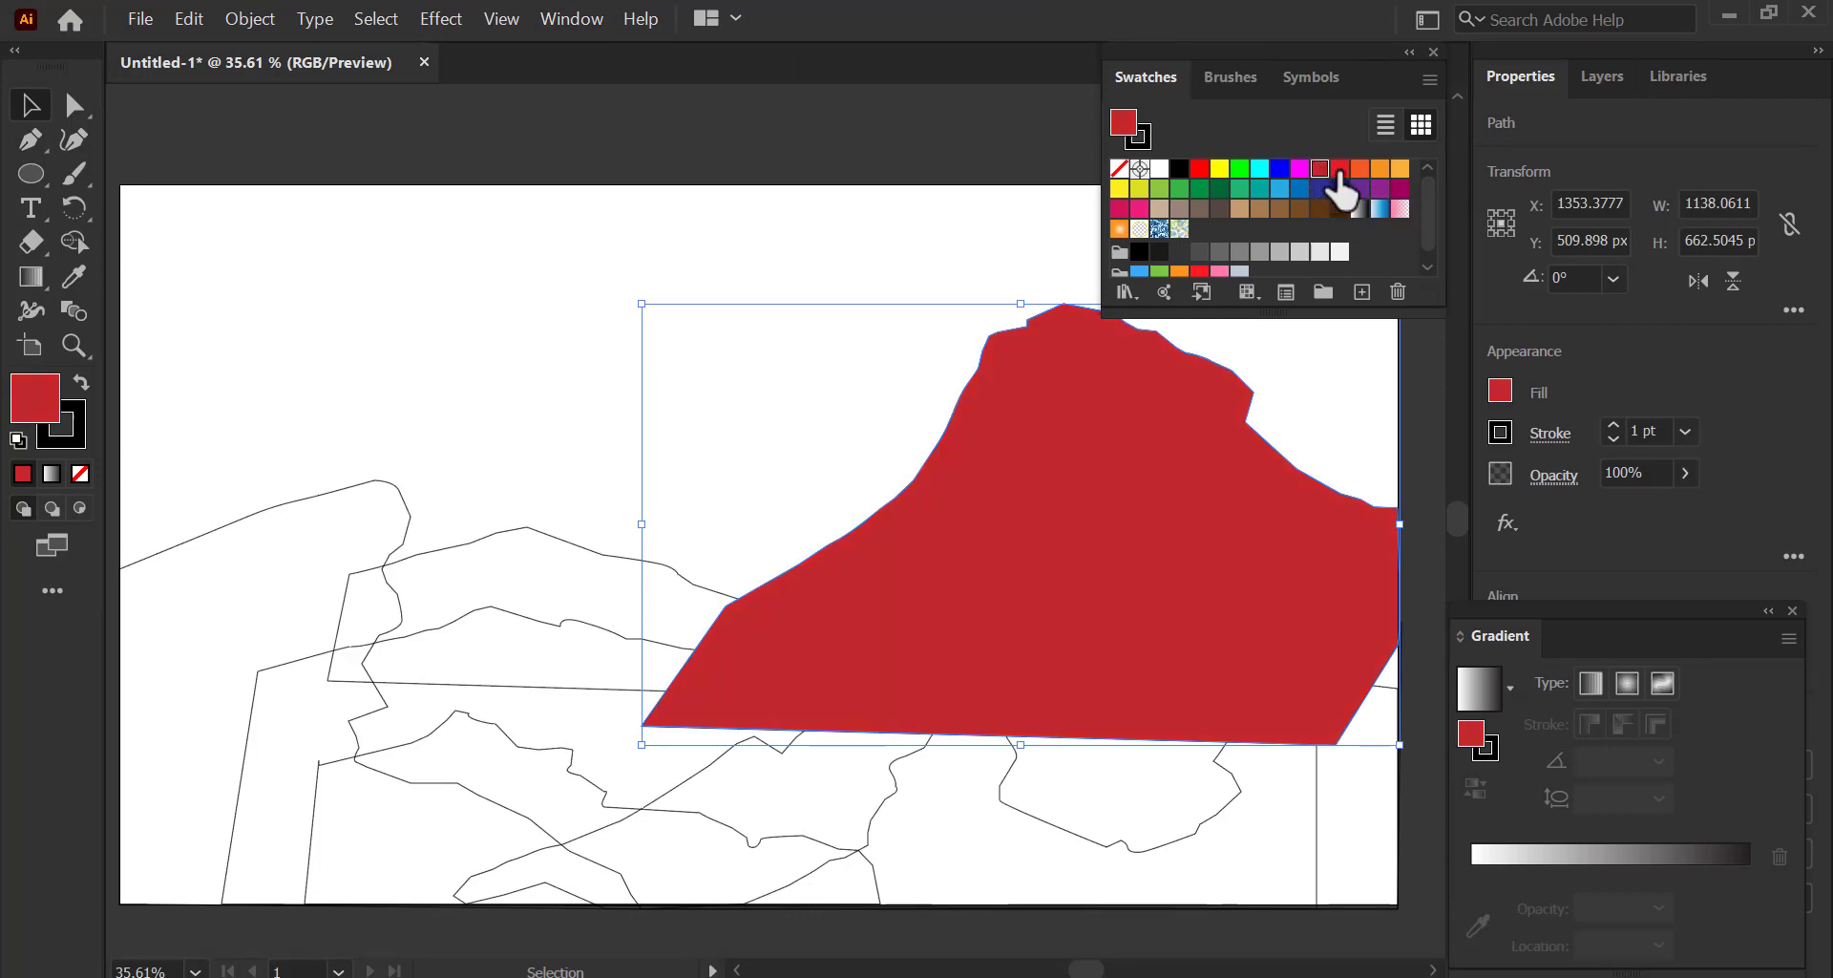
double_click(51, 387)
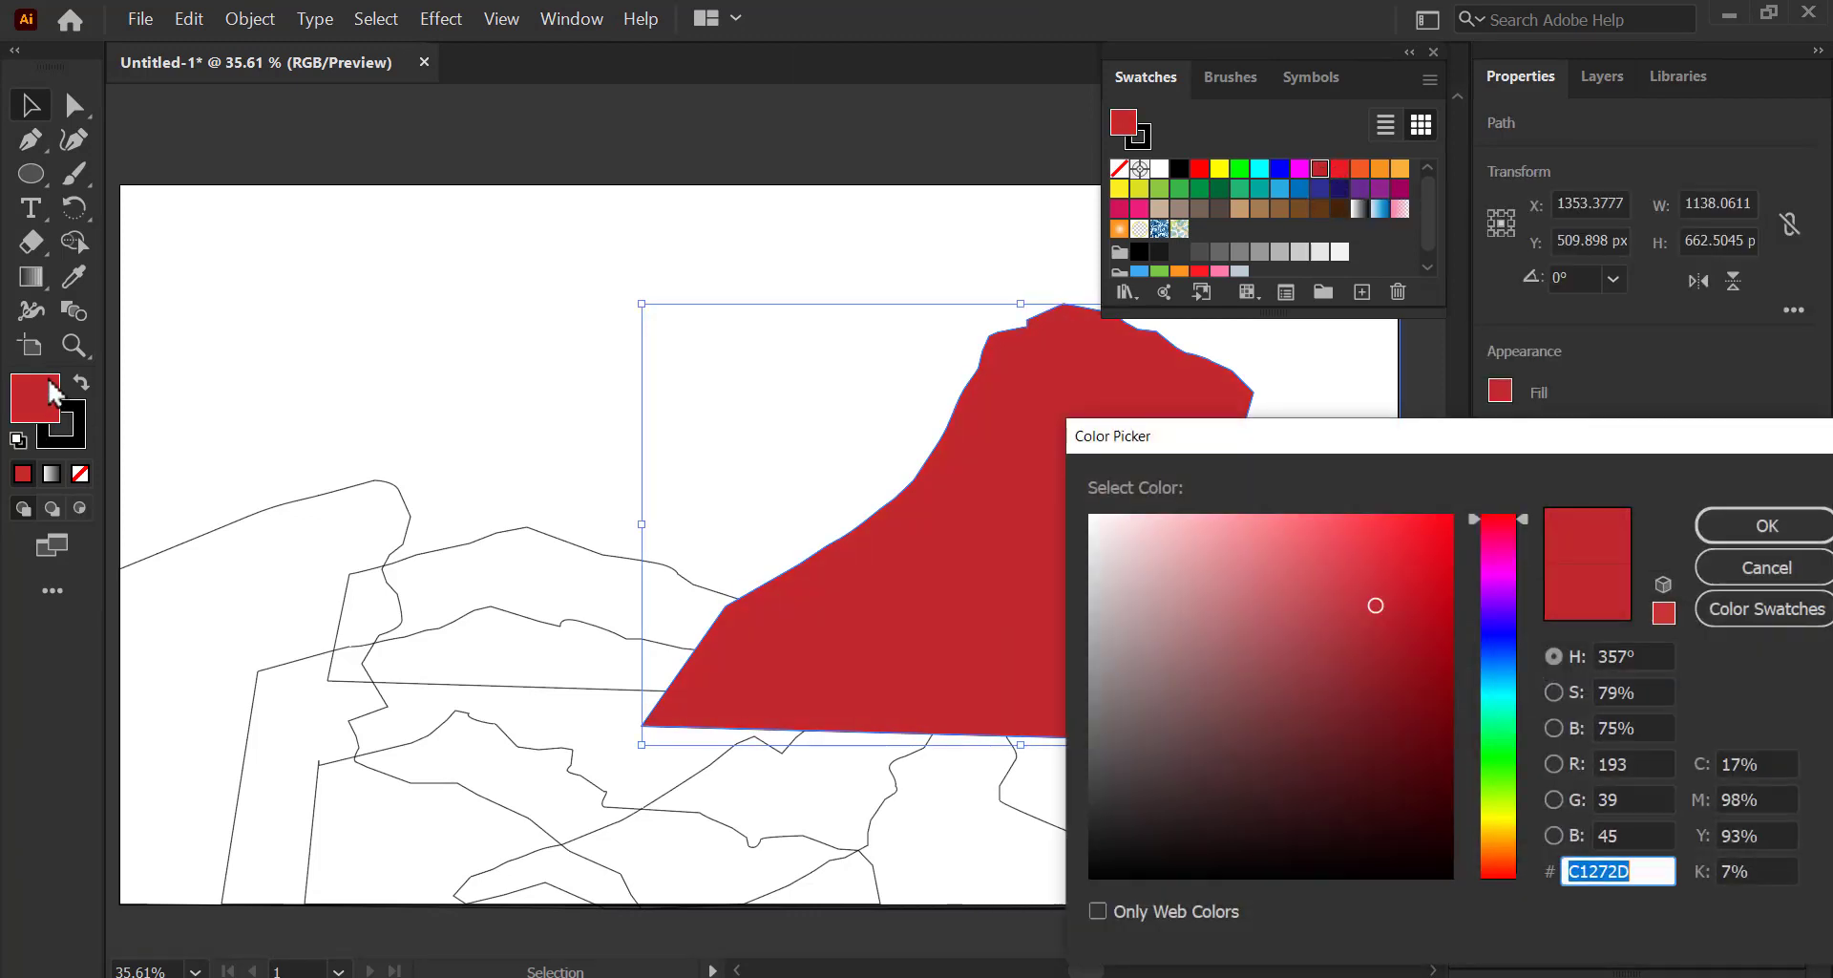
drag(1387, 634, 1407, 704)
click(1767, 526)
click(863, 166)
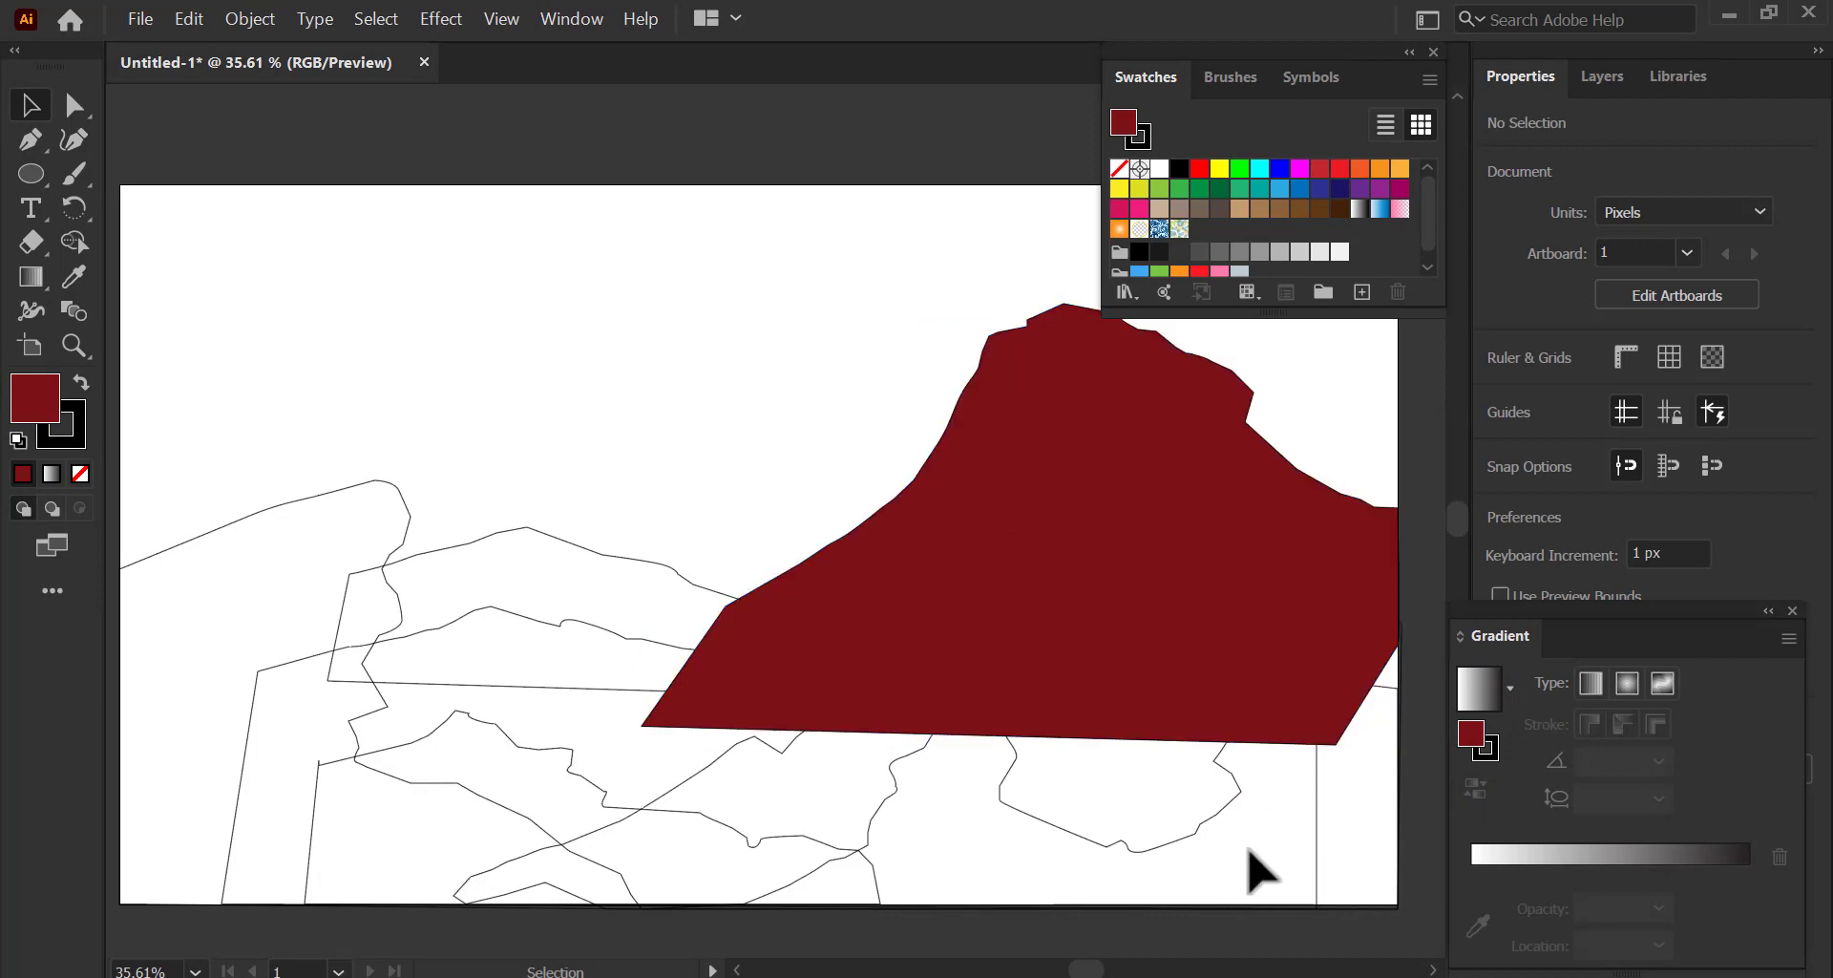
Fill the right foreground cliff with the tall mountain's sampled red, darkened to a very dark maroon.
click(1205, 826)
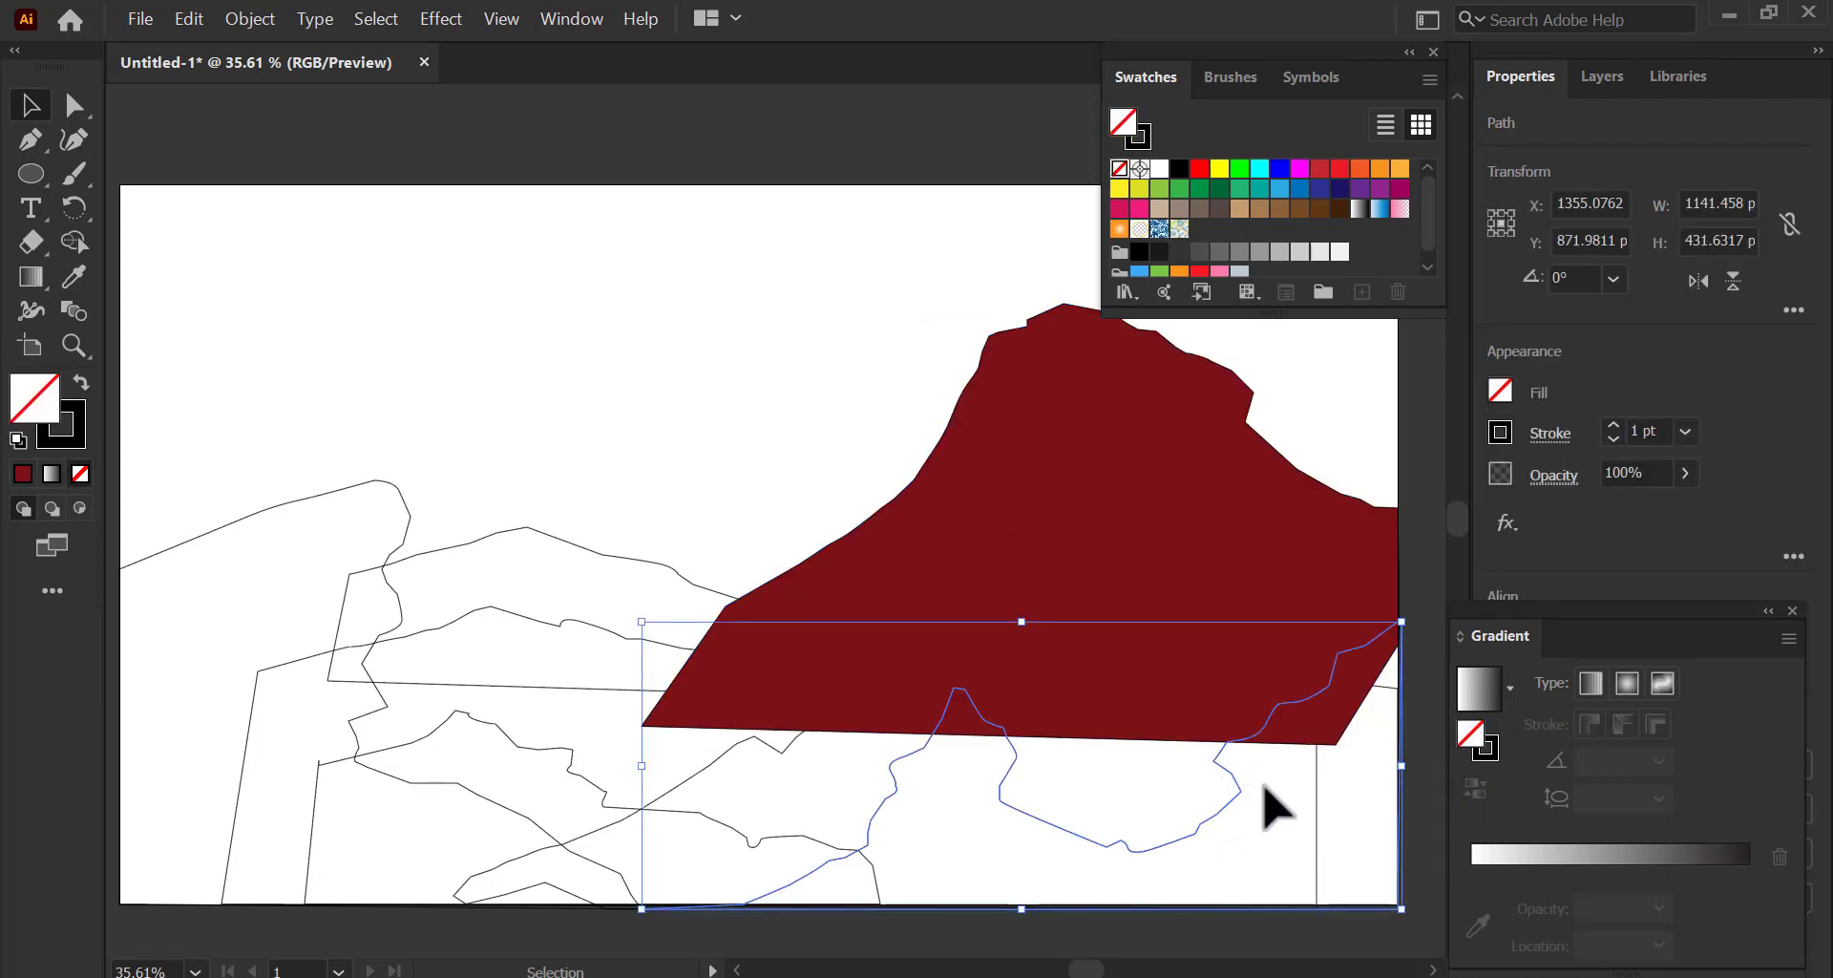
key(i)
click(984, 540)
key(v)
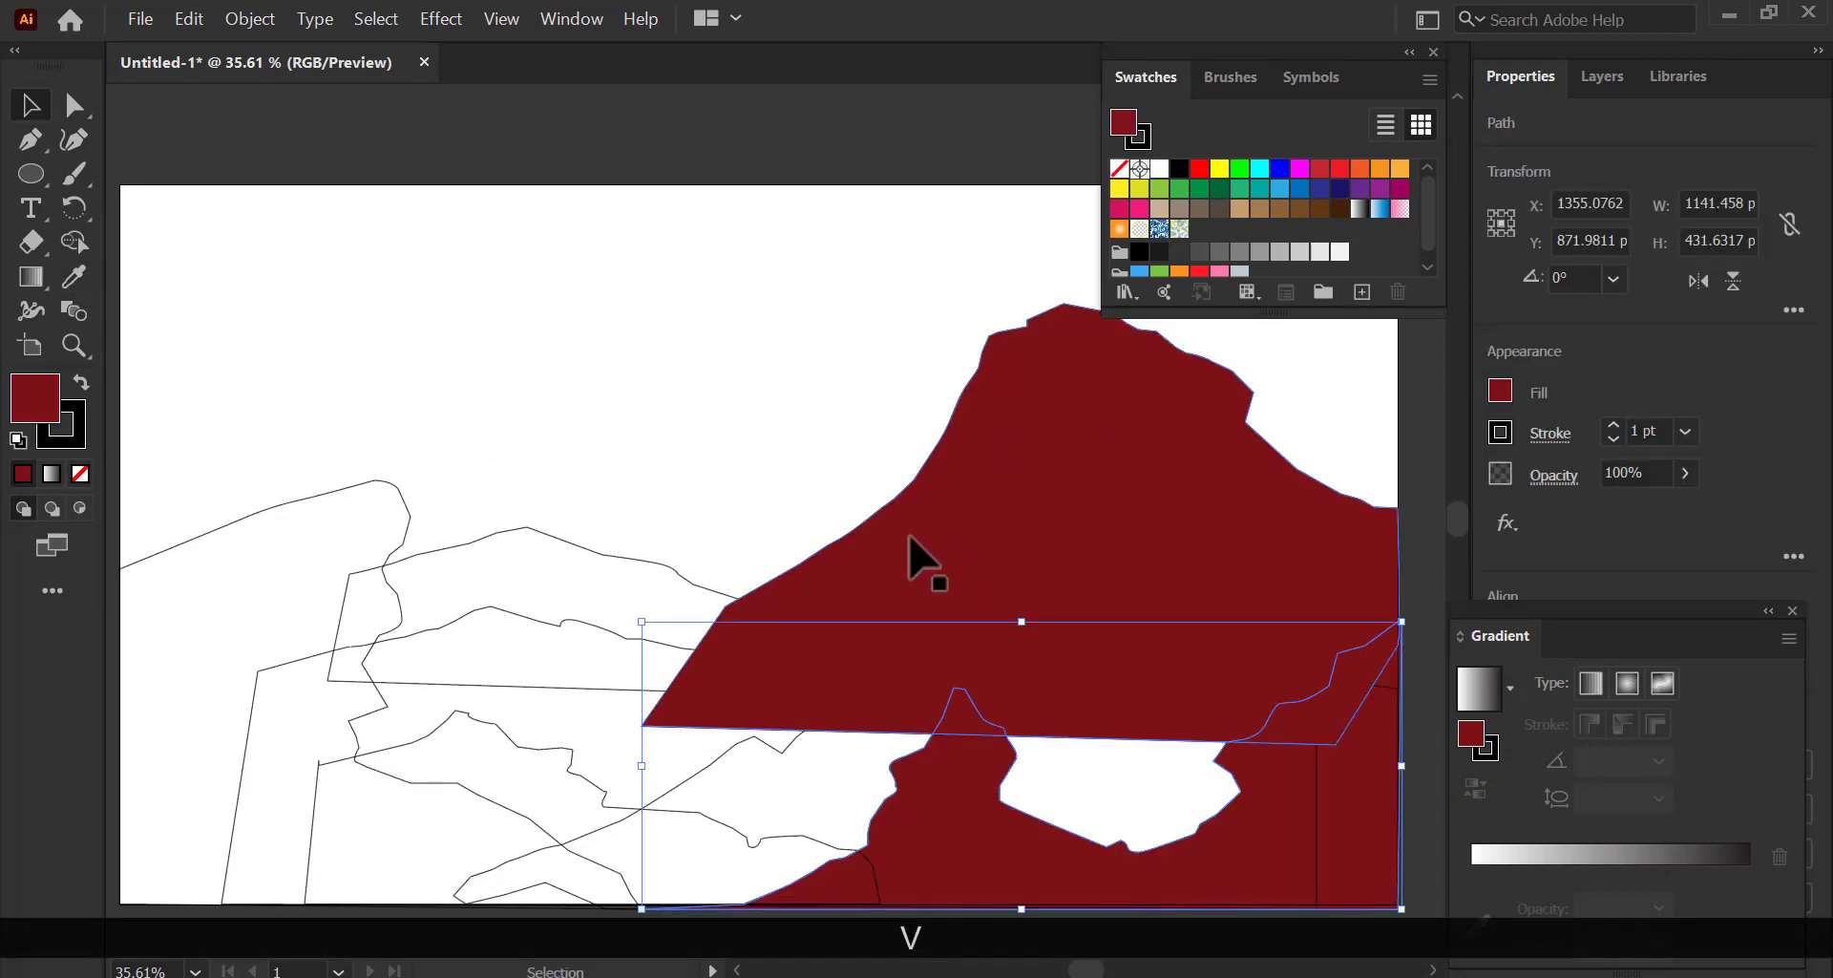
double_click(35, 398)
click(1729, 542)
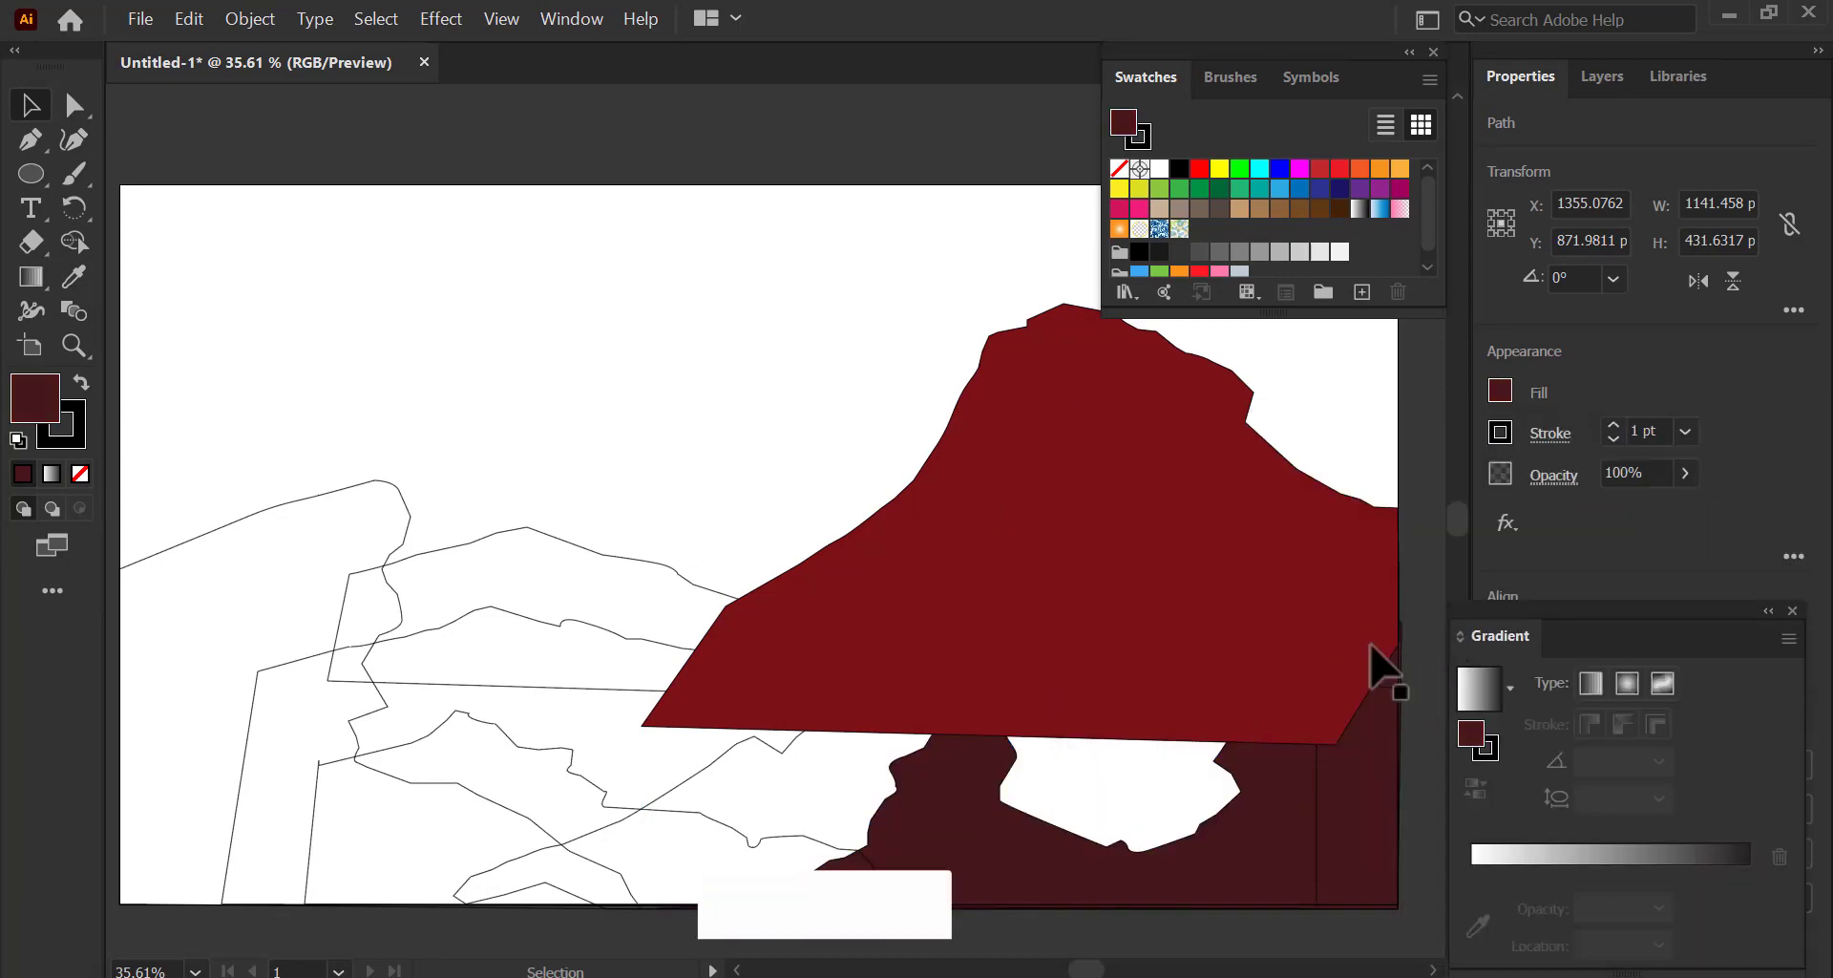
Send the tall red mountain to the back of the stacking order.
click(1383, 667)
key(ctrl+[)
key(ctrl+[)
key(ctrl+shift+[)
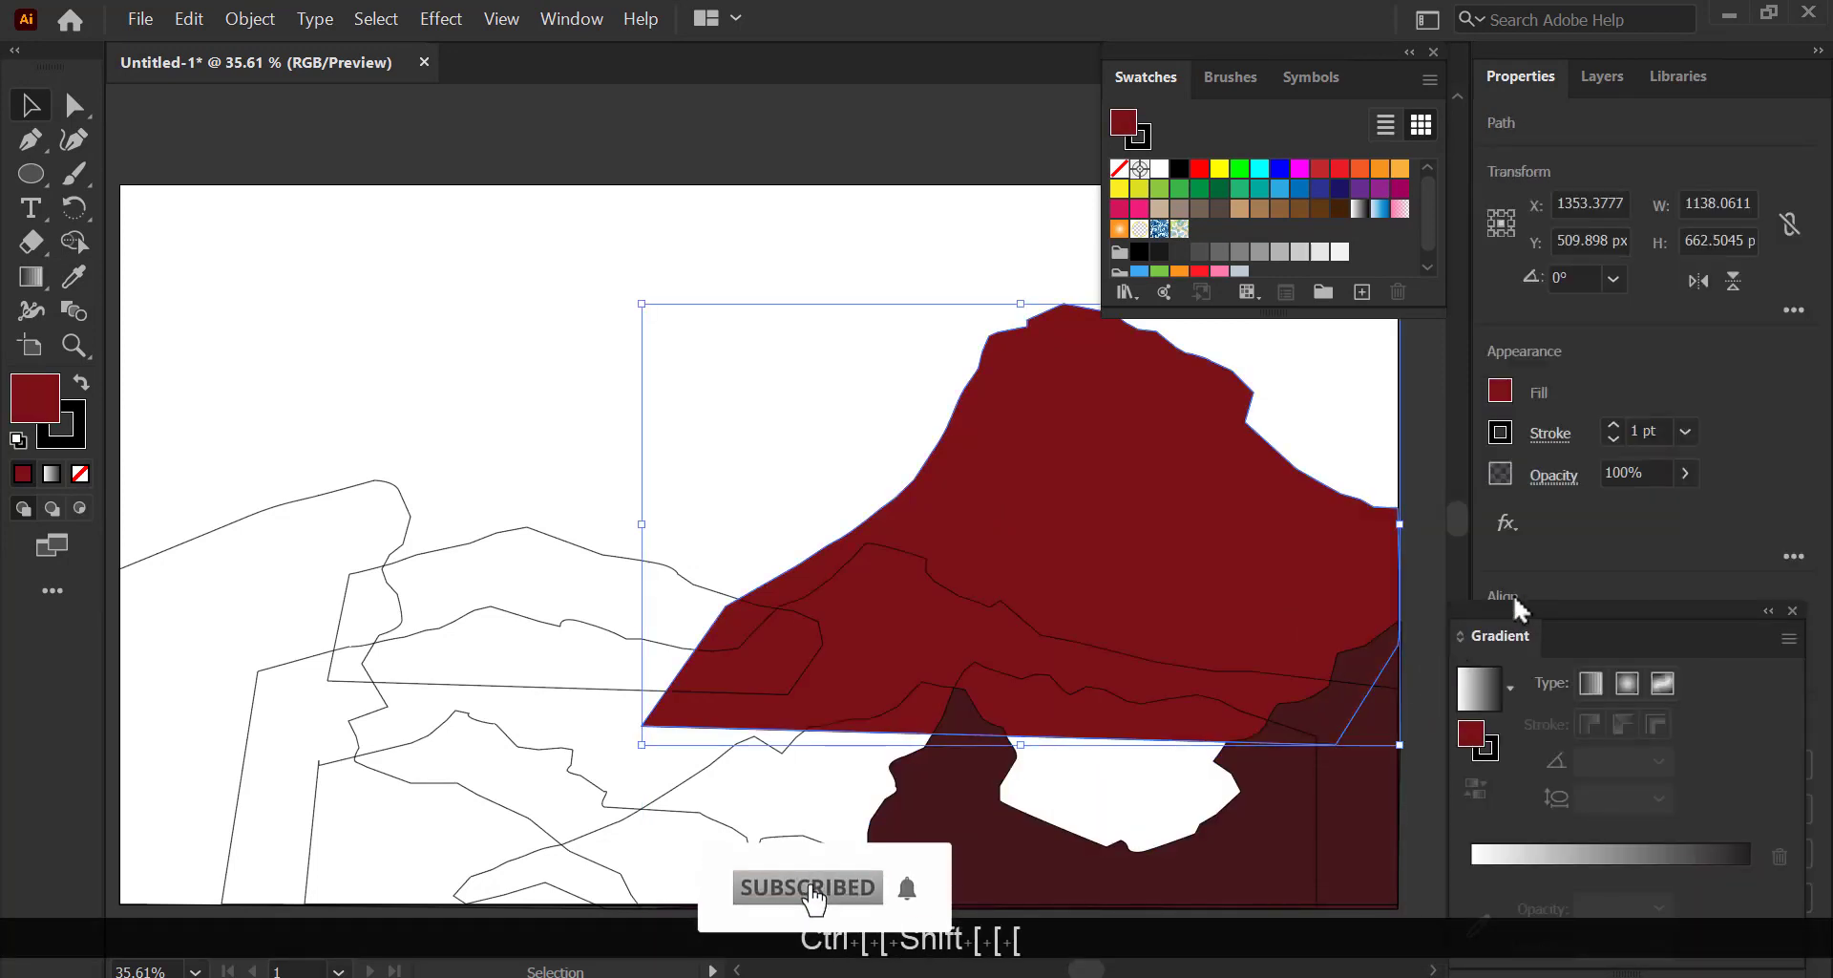
Fill the distant left hill with the tall mountain's sampled red, shifted to a purplish crimson.
click(536, 571)
key(i)
click(959, 457)
key(v)
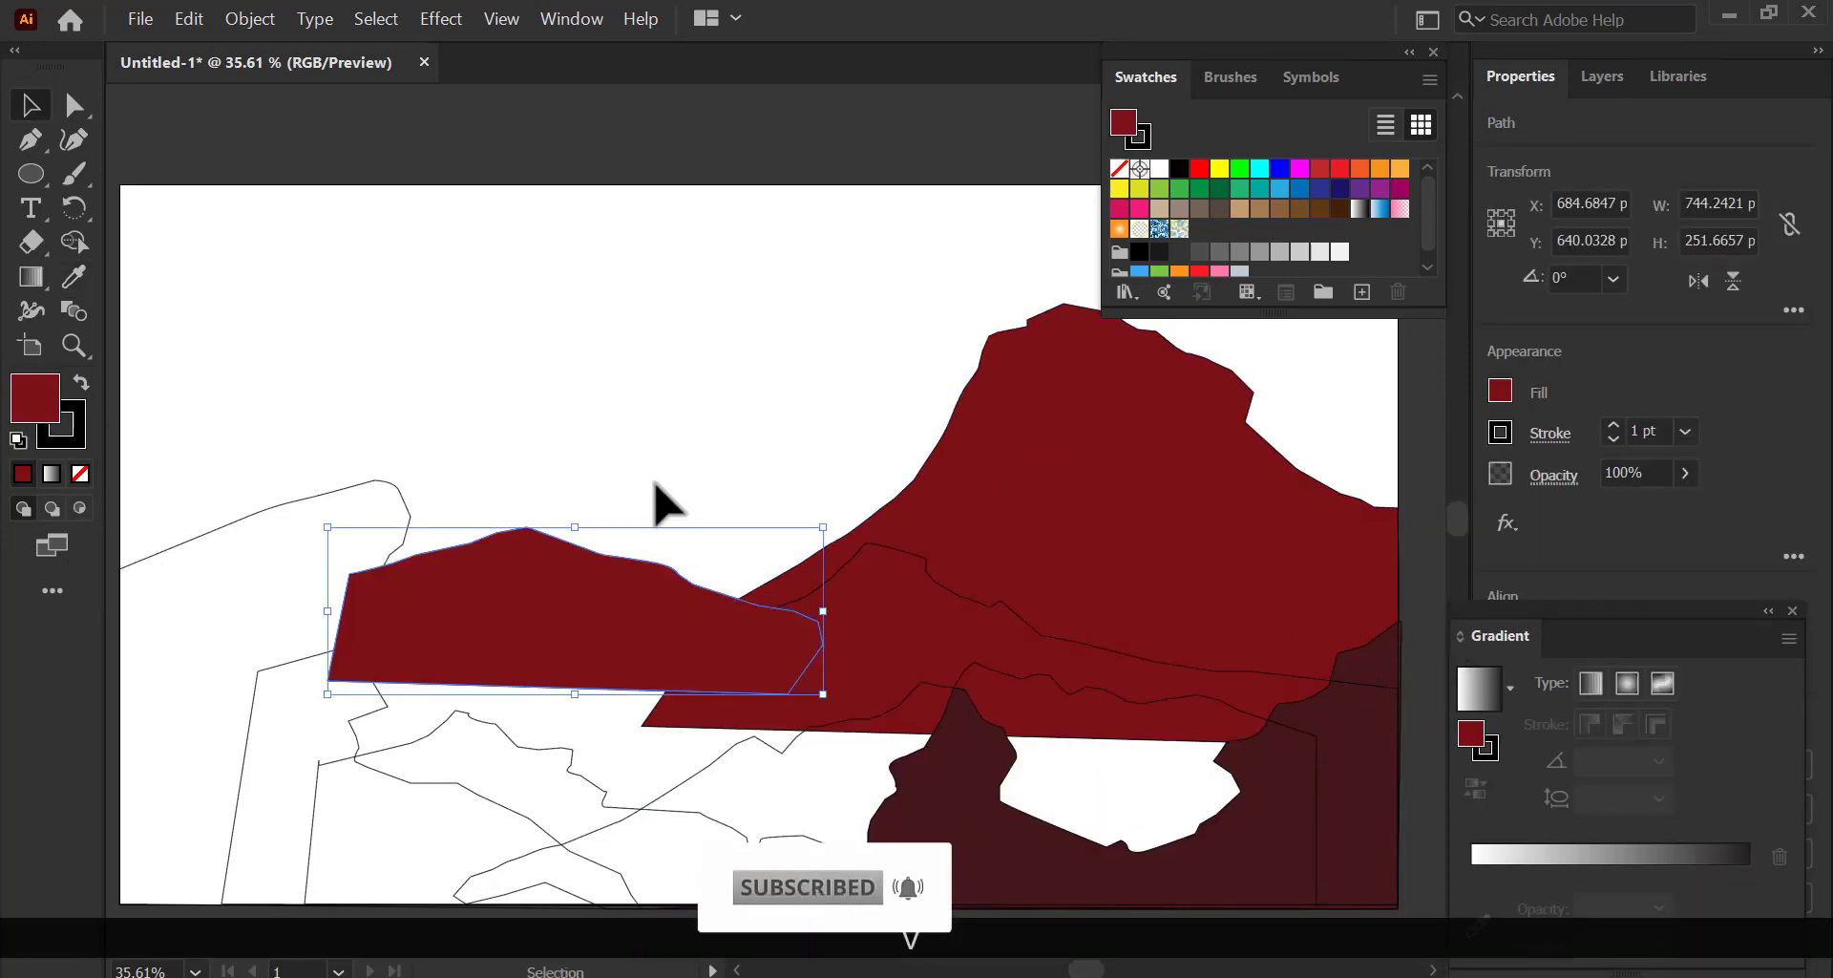
double_click(55, 412)
drag(1388, 703, 1376, 692)
drag(1511, 523, 1513, 534)
click(1375, 696)
click(1729, 533)
click(726, 531)
Fill the mid-ground ridge with the tall mountain's sampled red, changed to the muted dark brown 44292B.
click(277, 665)
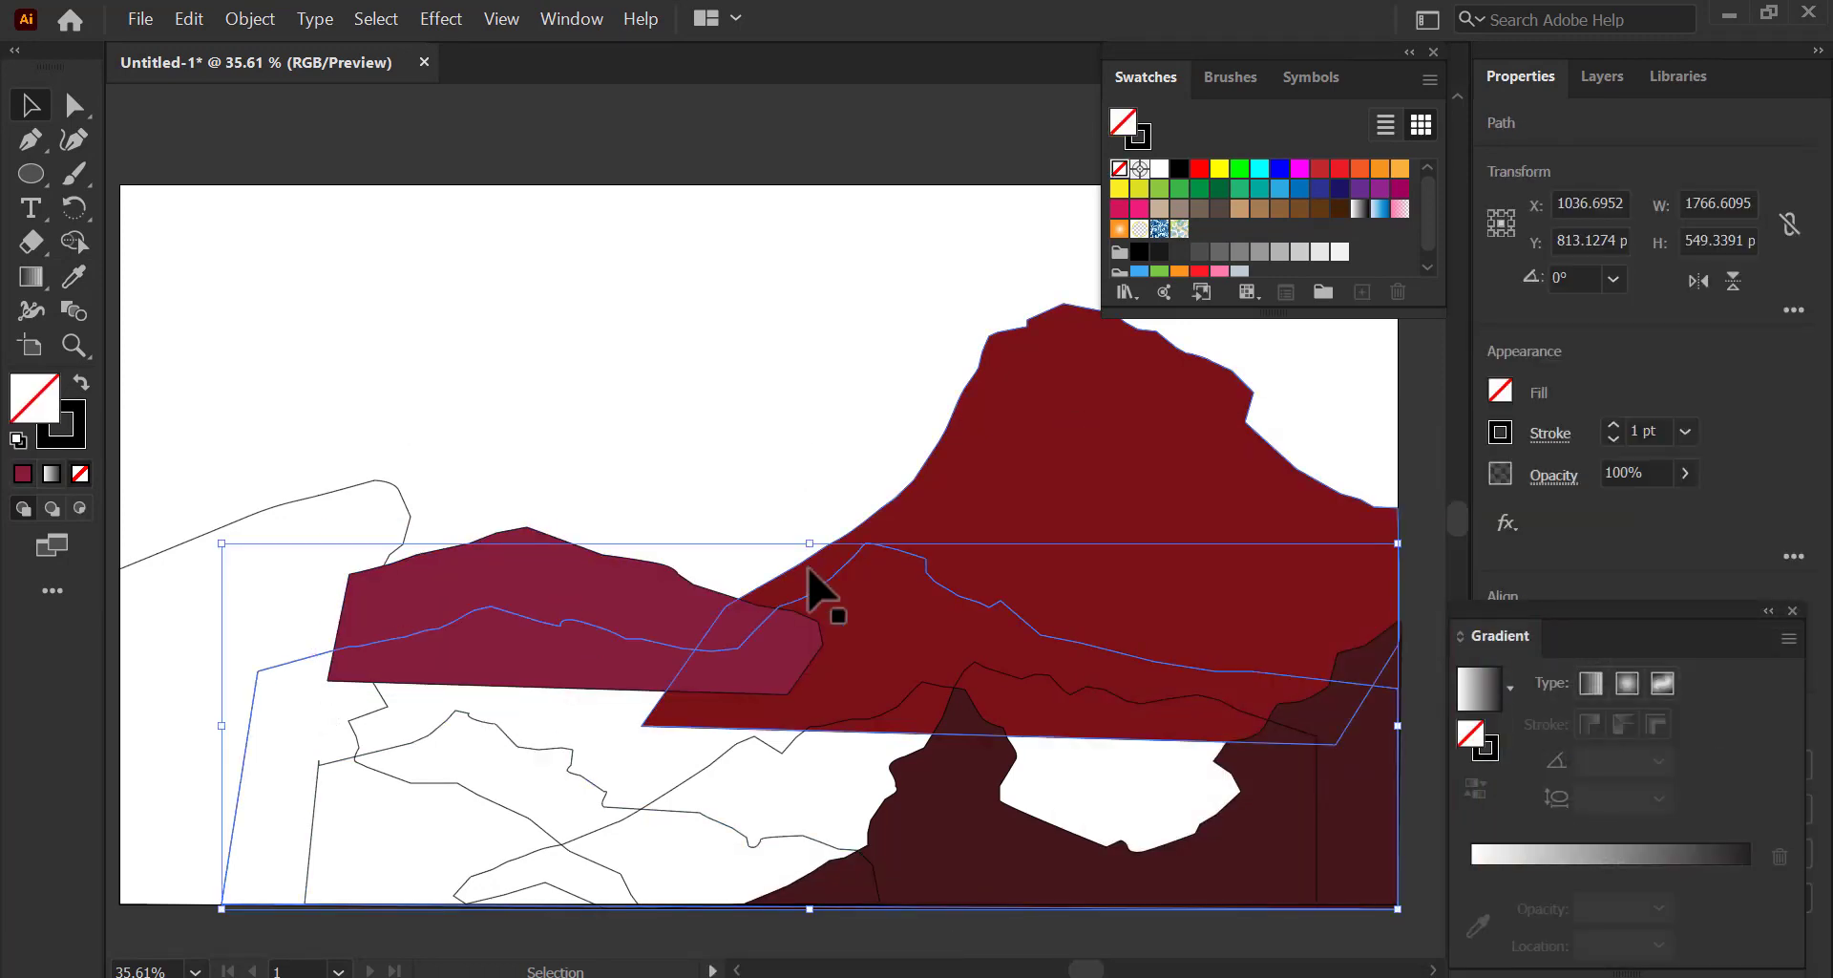
key(i)
click(983, 544)
key(v)
double_click(57, 406)
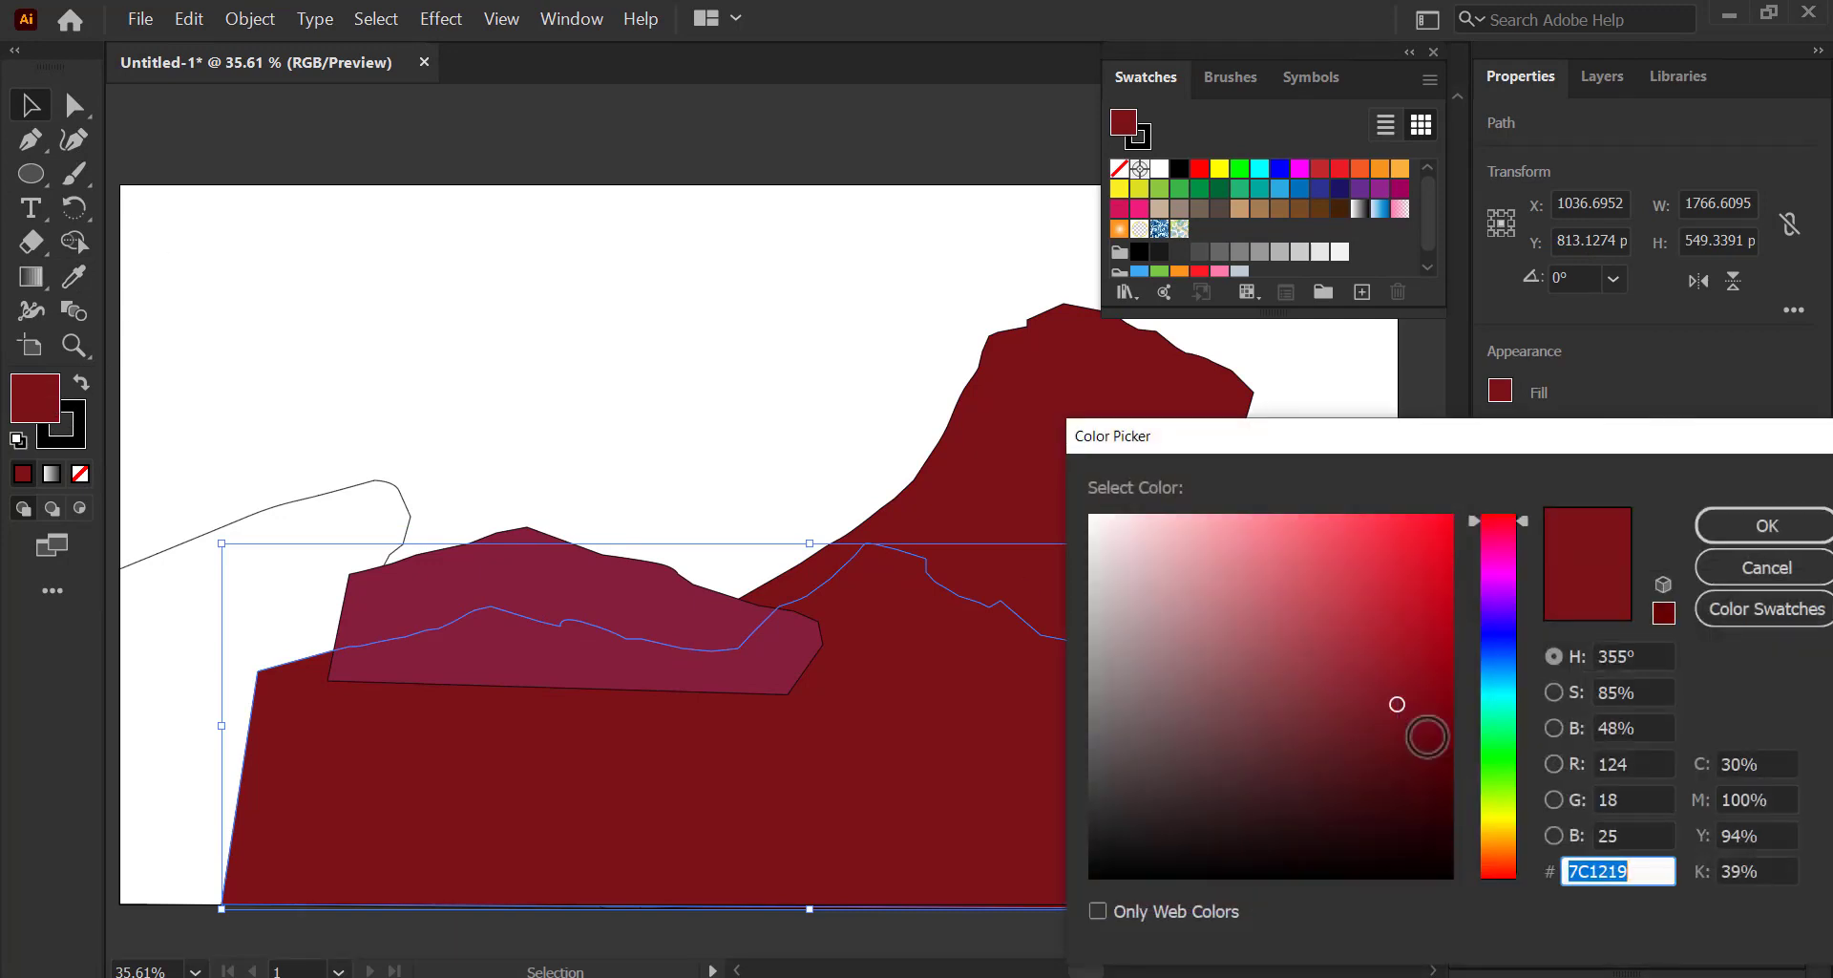
key(Return)
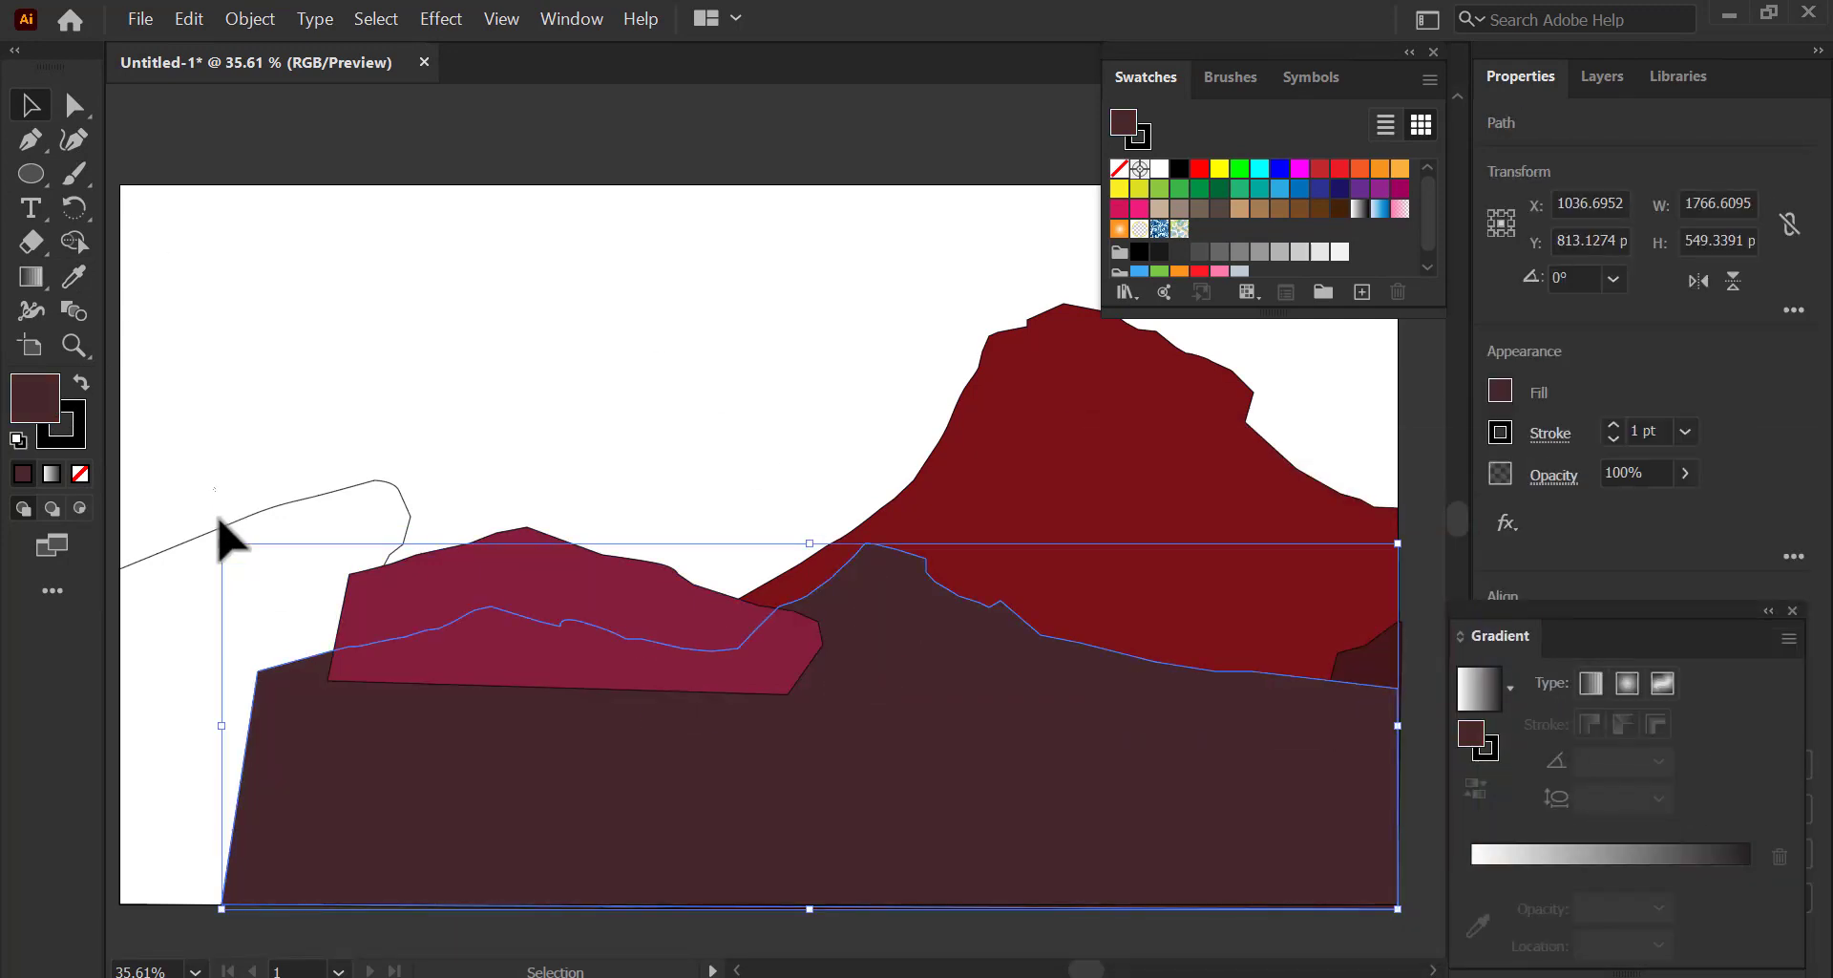
Fill the left foreground cliff with the ridge's sampled brown, changed to a darker maroon.
click(225, 532)
key(i)
click(888, 592)
key(v)
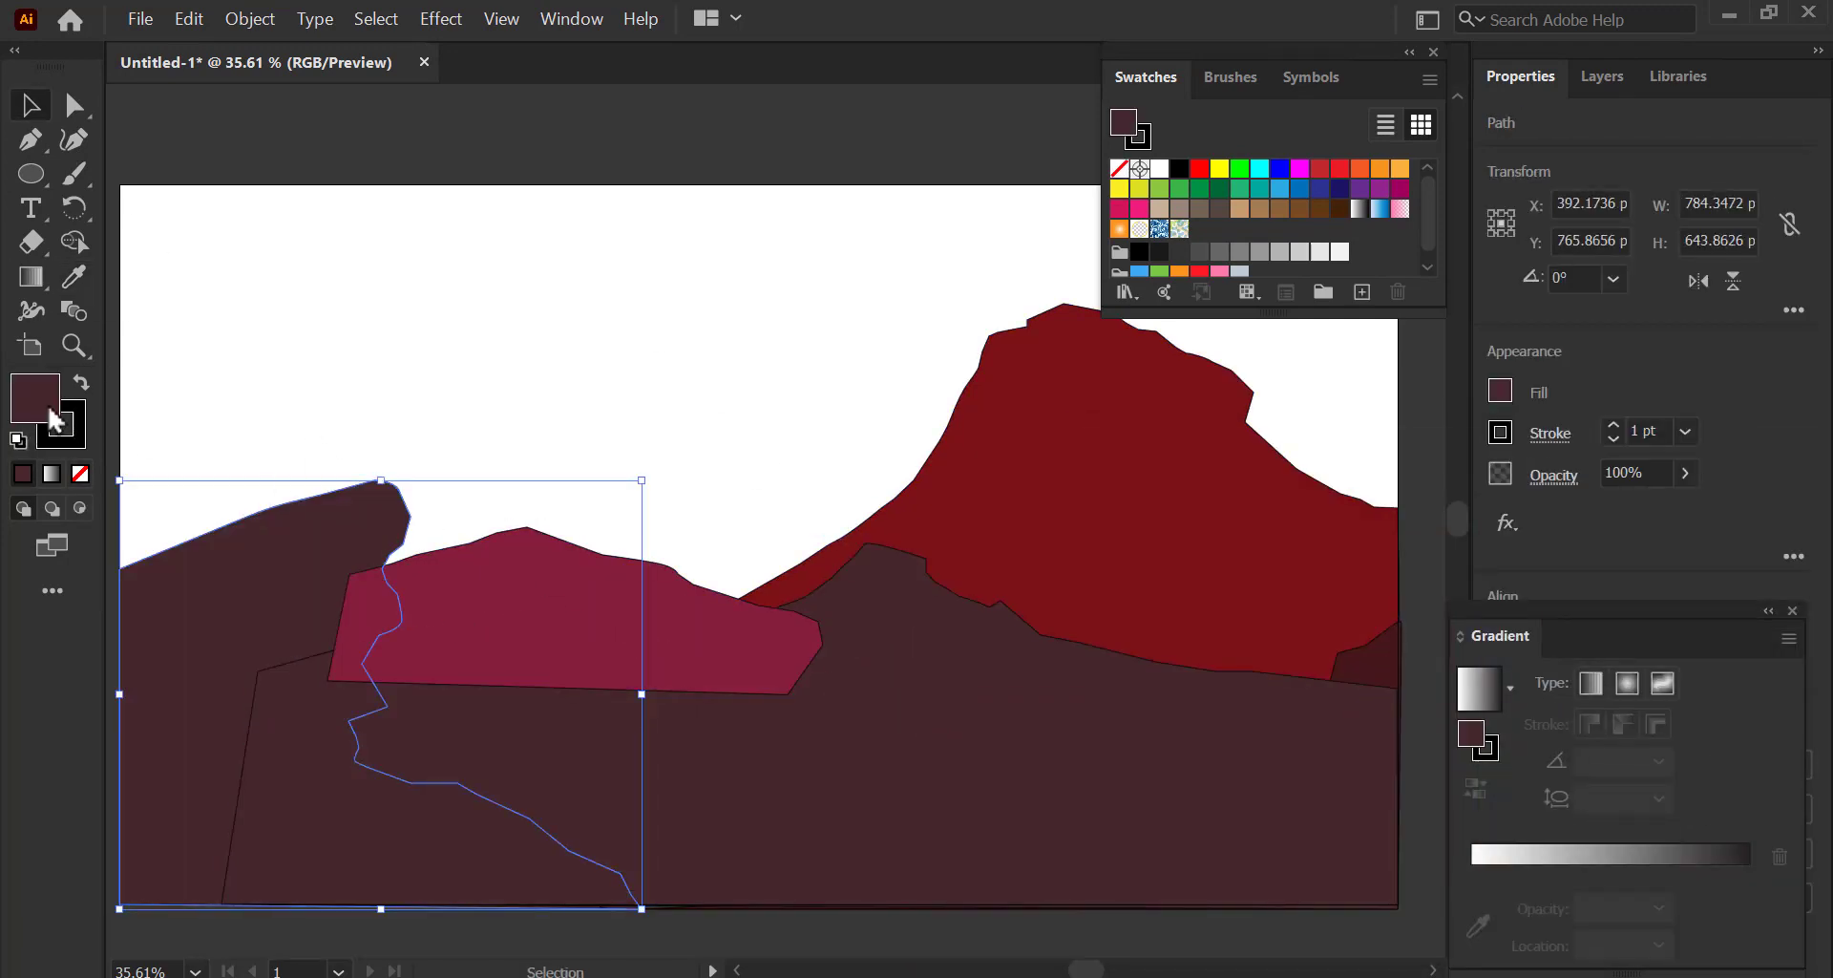
double_click(48, 408)
key(Return)
click(622, 426)
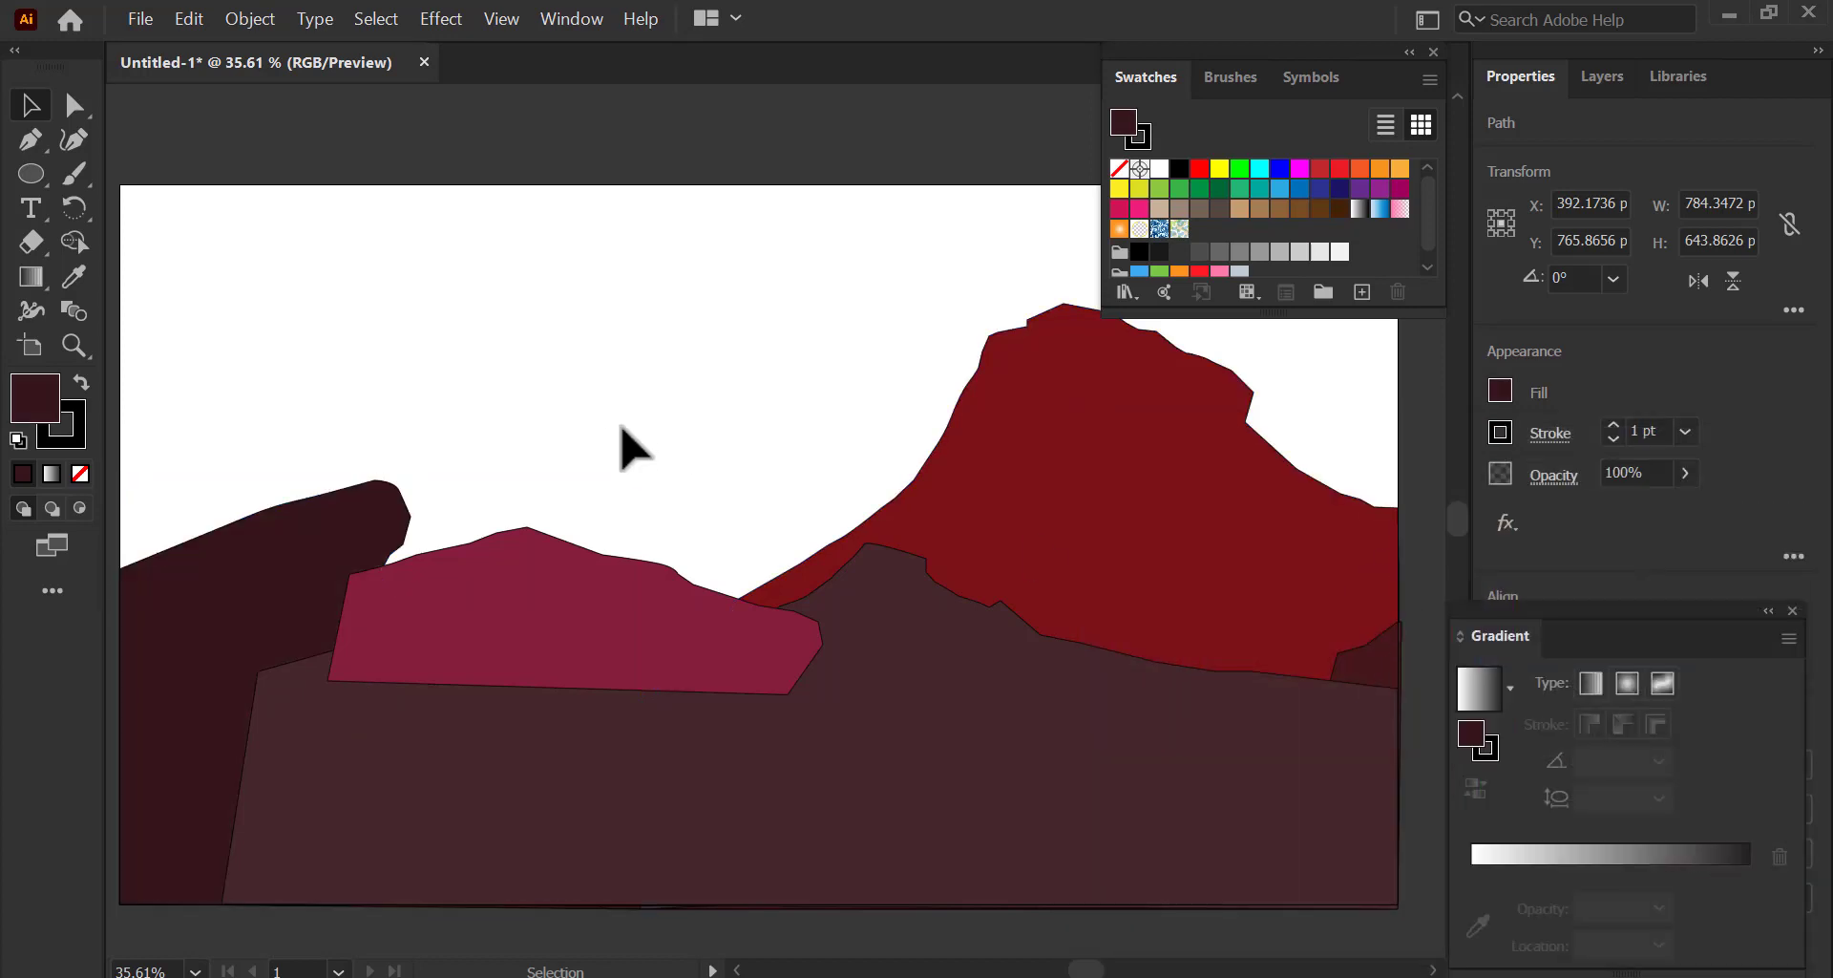
Bring the left foreground cliff forward in front of the ridge and the distant hill.
click(358, 520)
key(ctrl+])
key(ctrl+])
key(ctrl+])
Send the mid-ground ridge backward behind the foreground hills and the right cliff.
click(813, 676)
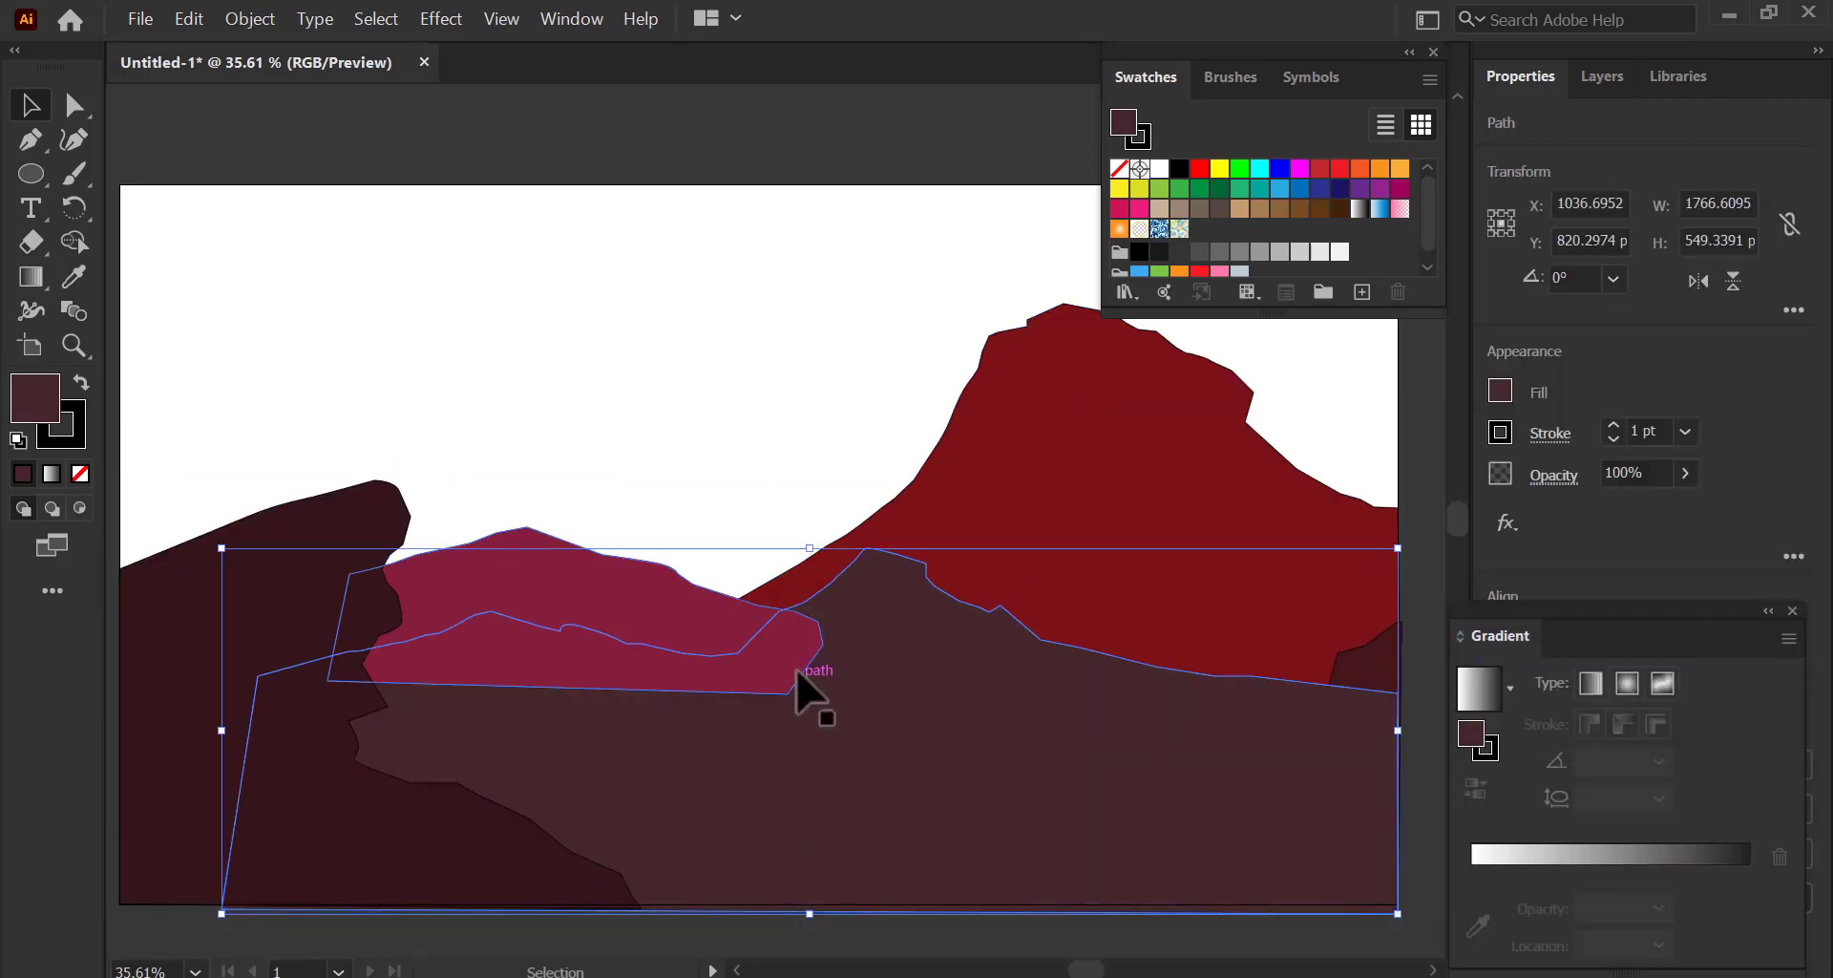
key(ctrl+[)
key(ctrl+[)
key(ctrl+[)
Send the crimson distant hill backward in the stacking order.
drag(801, 547, 726, 542)
click(491, 564)
key(ctrl+[)
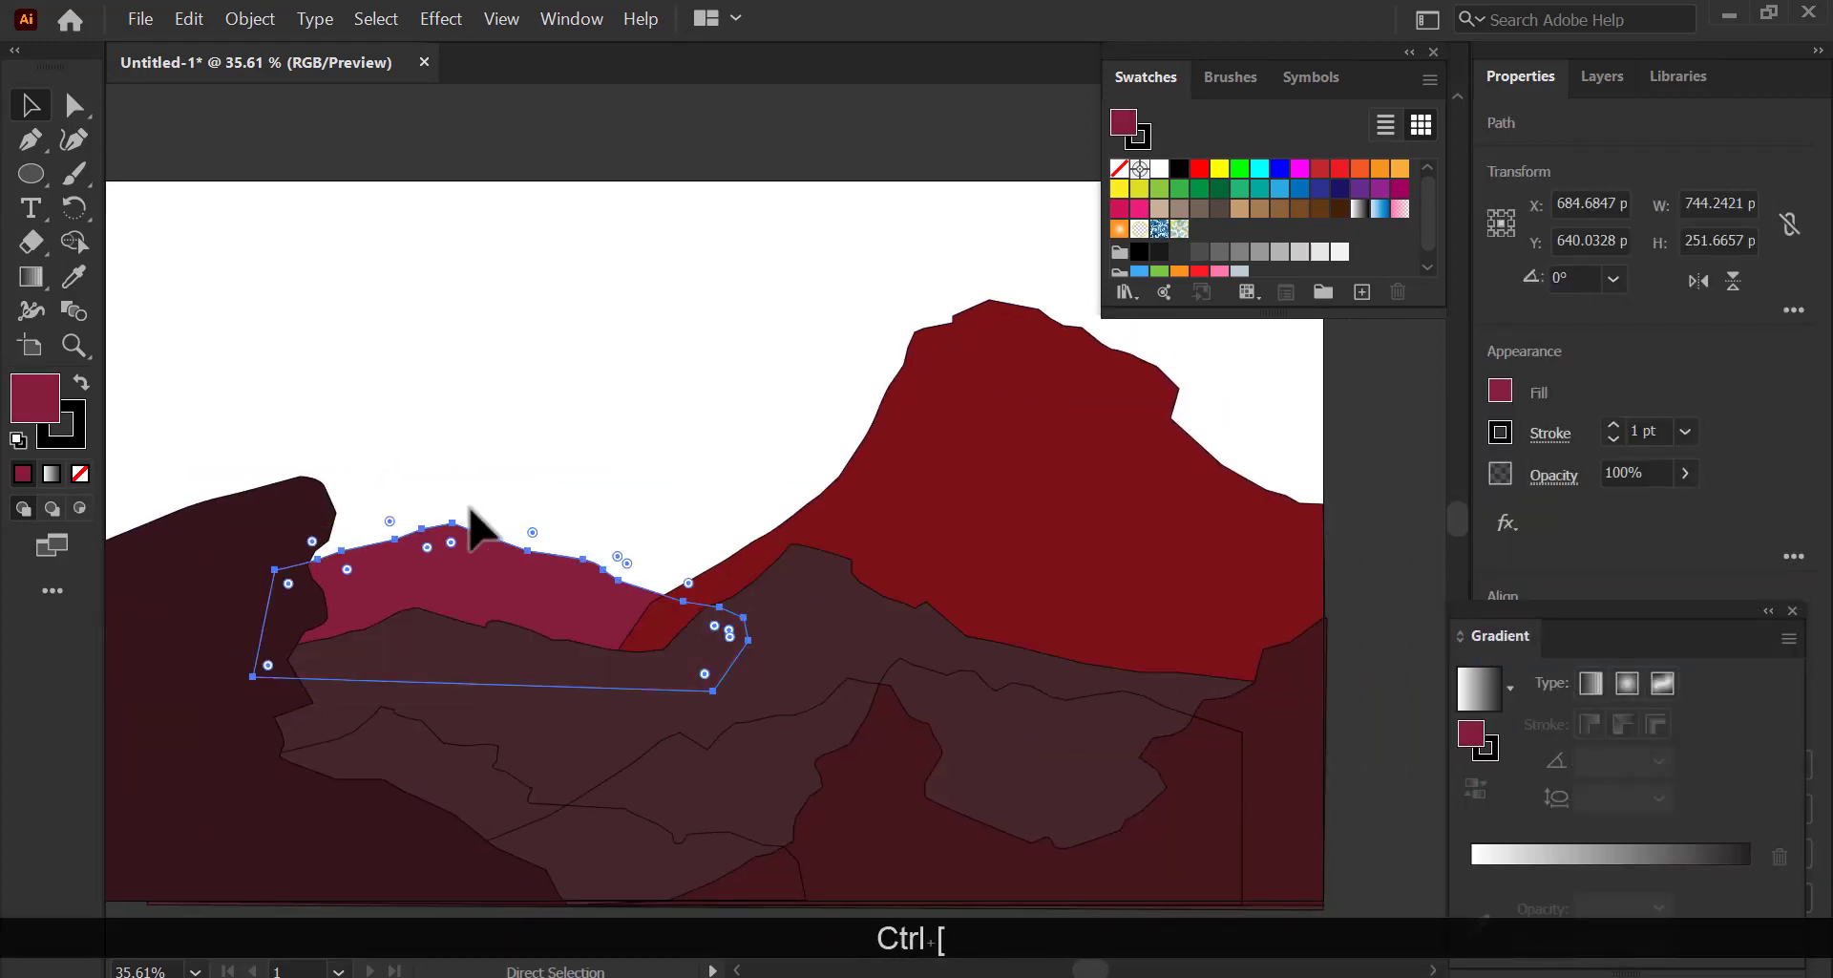
Recolour the distant left hill with the ridge's sampled brown, darkened further.
key(i)
click(789, 634)
key(v)
double_click(15, 400)
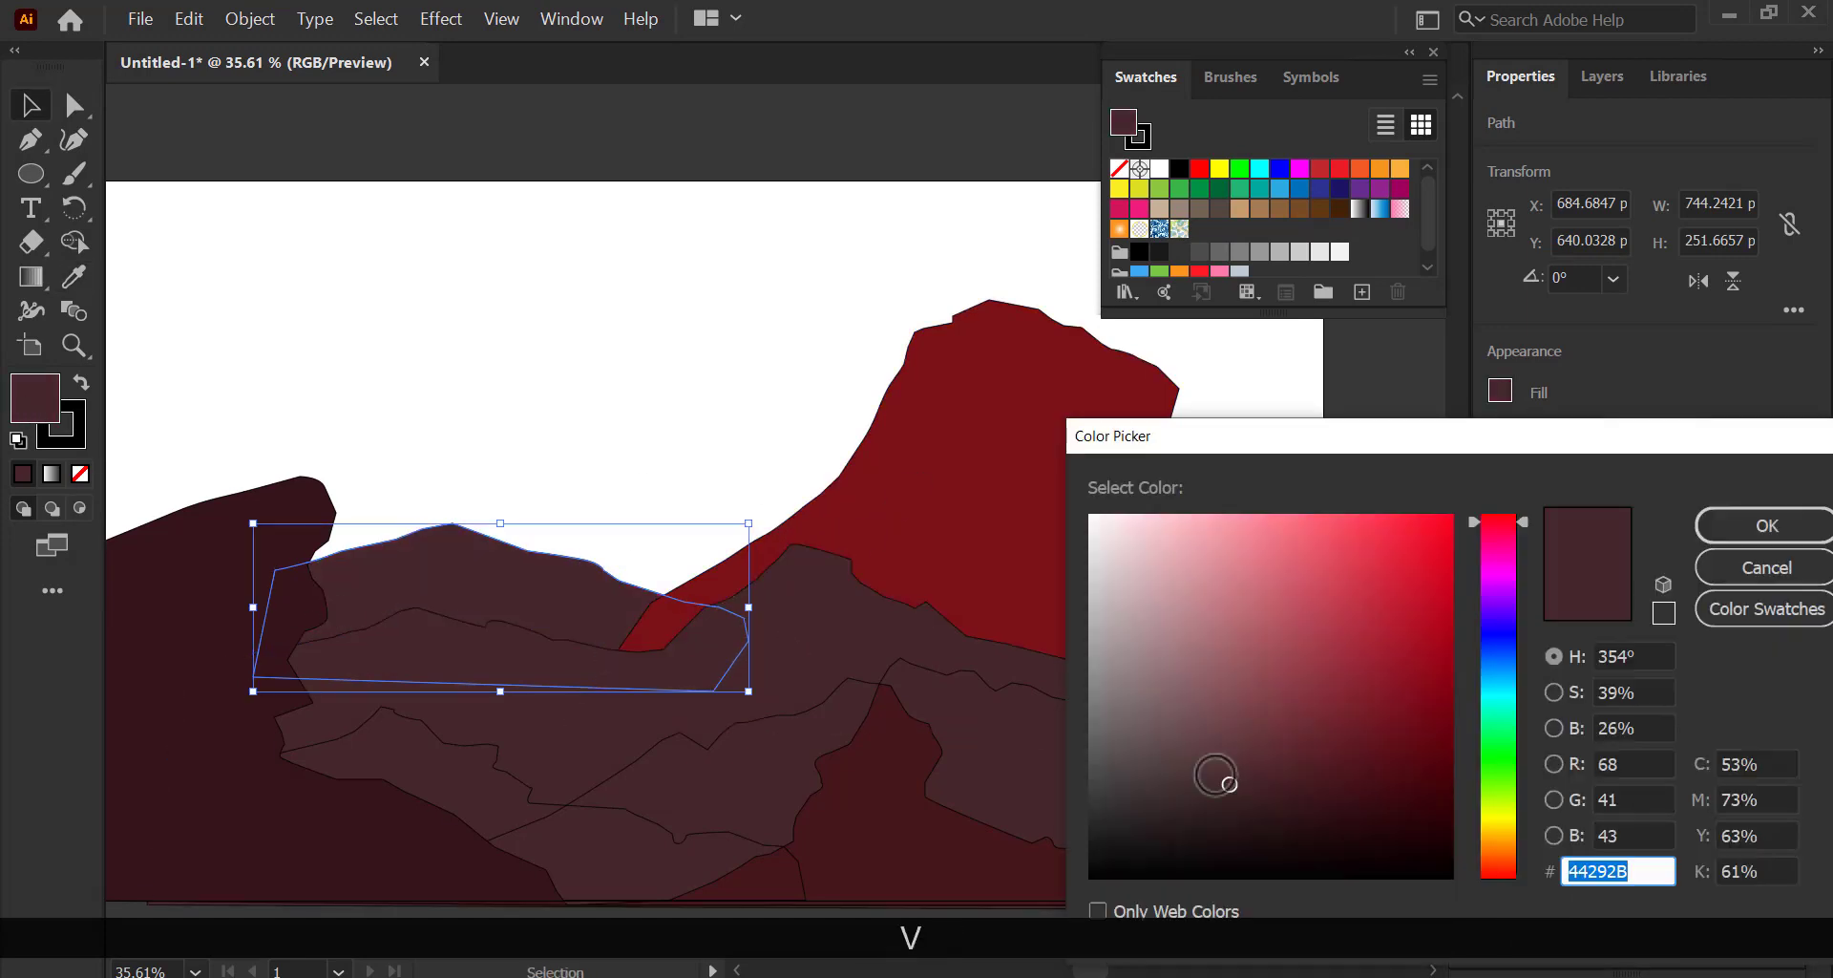
click(1248, 806)
click(1755, 527)
click(735, 438)
Recolour the mid-ground ridge with the tall mountain's sampled red, darkened to 5B181E.
click(687, 646)
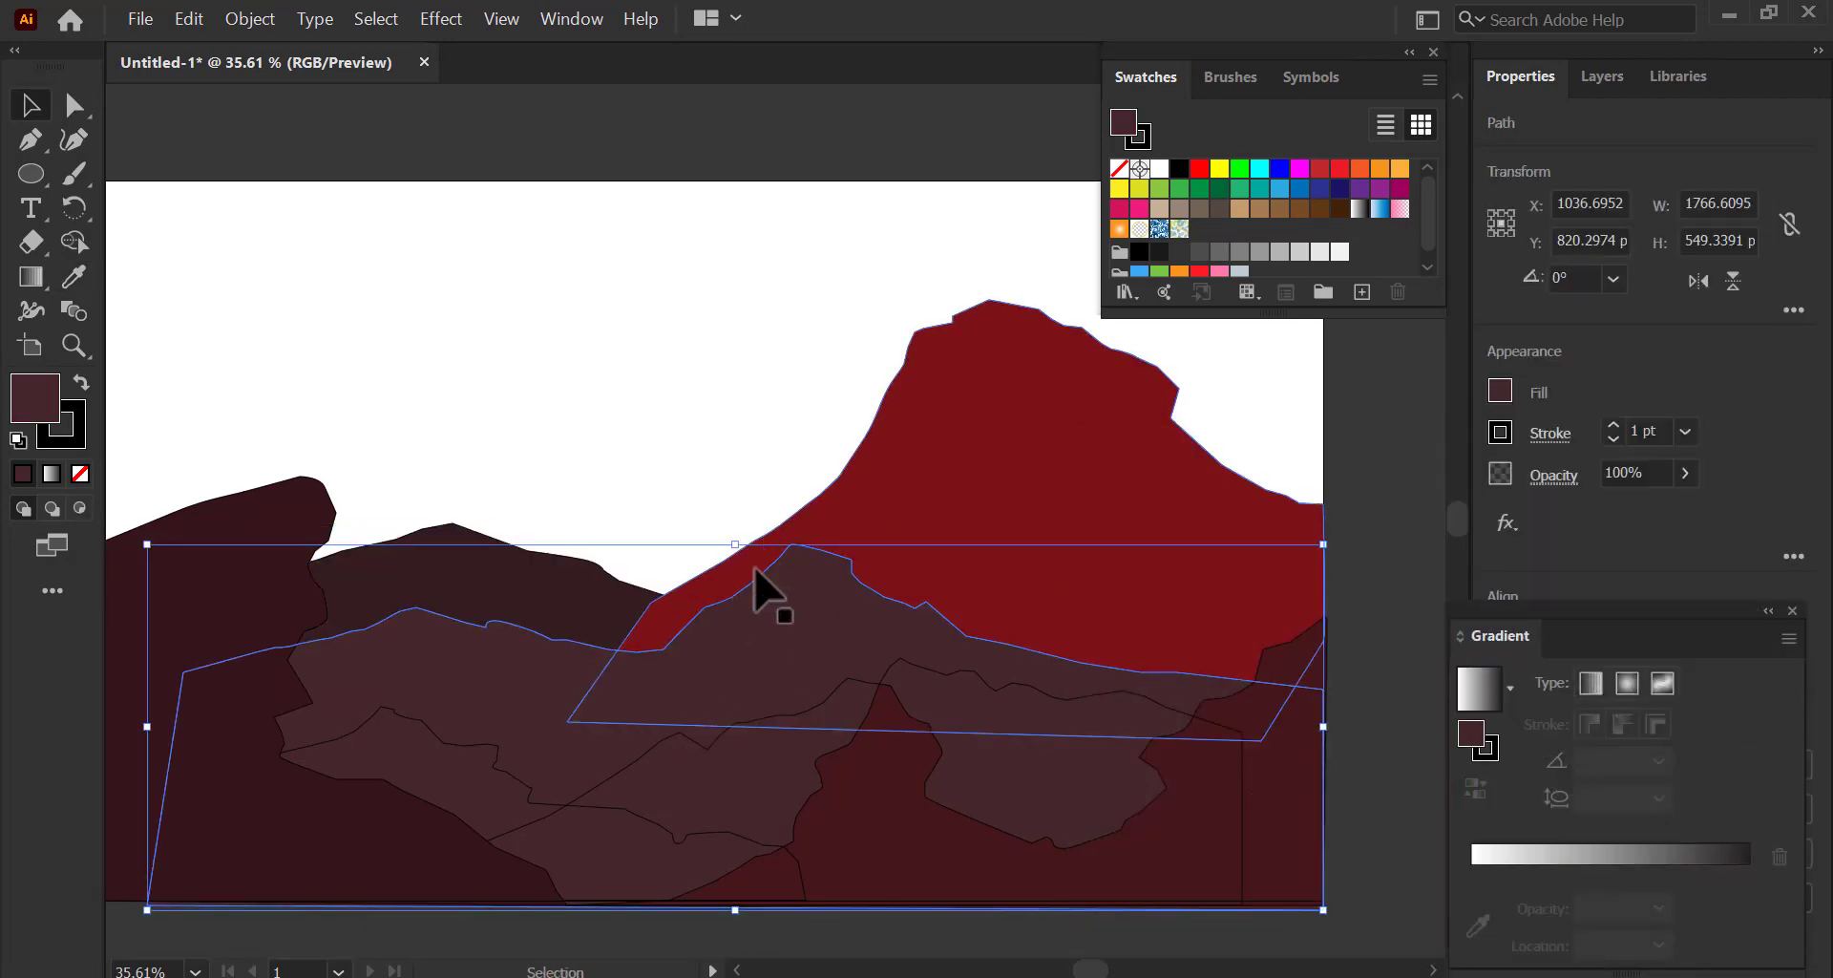
key(i)
click(958, 568)
key(v)
double_click(48, 414)
drag(1379, 716, 1356, 749)
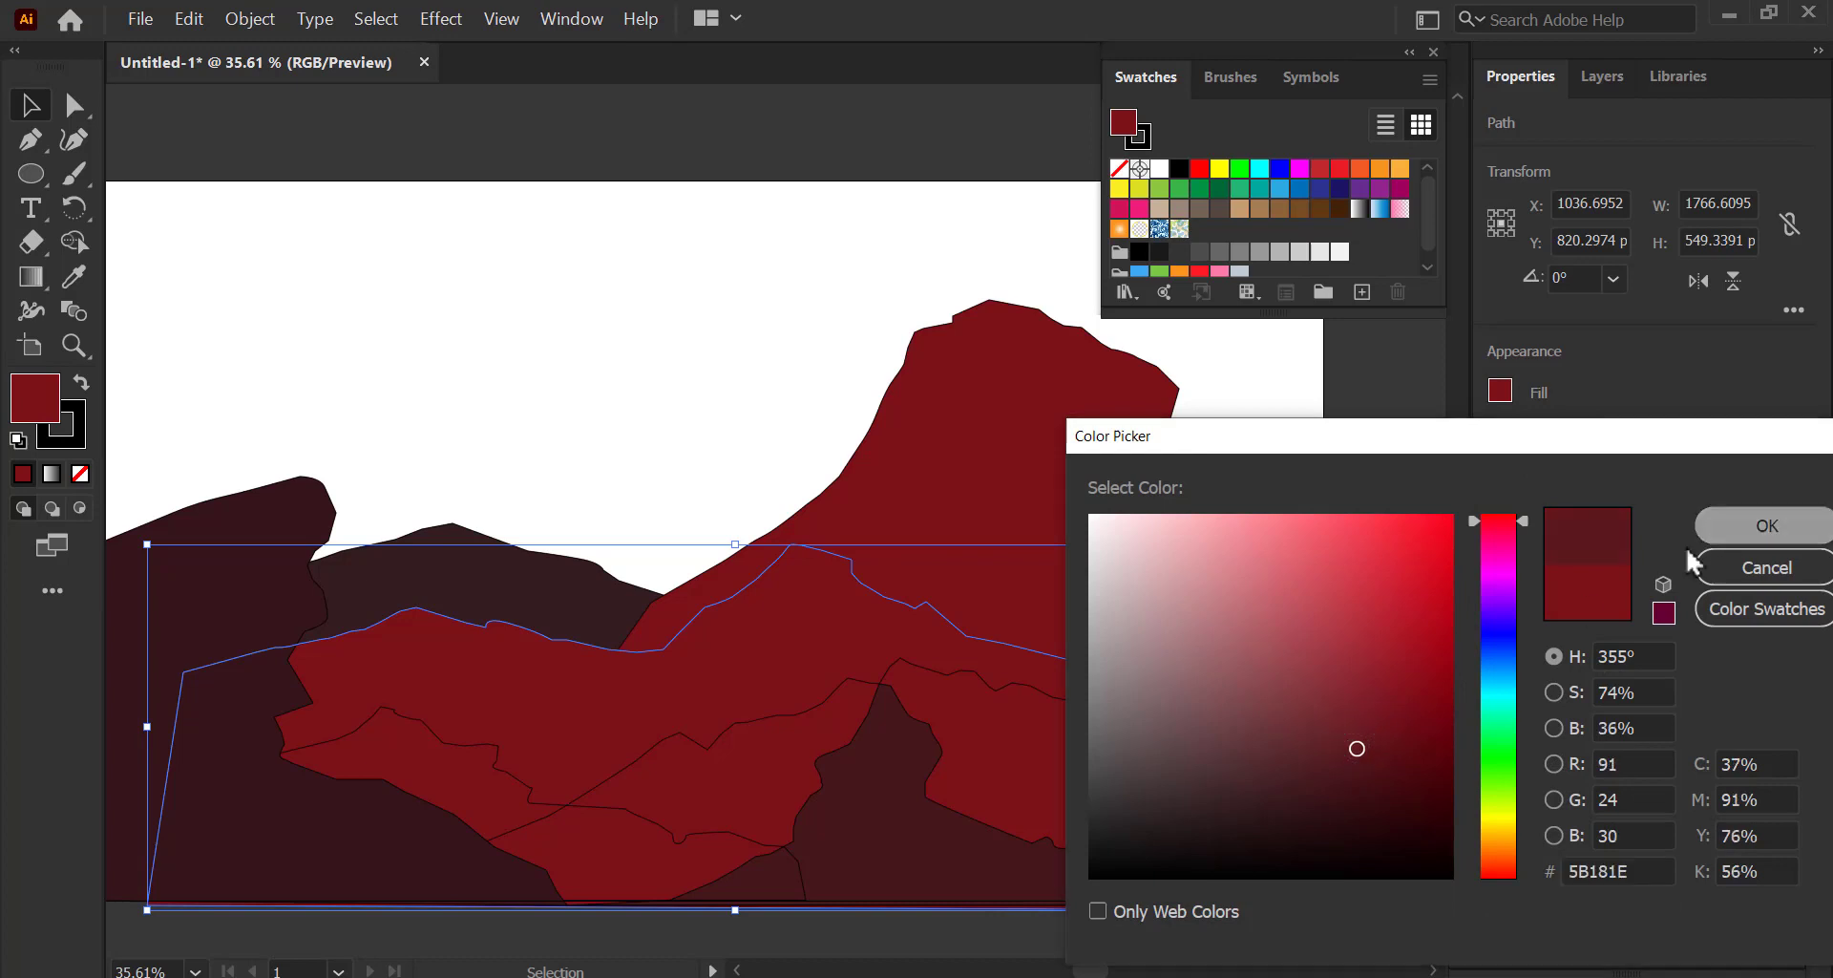
click(1698, 538)
click(754, 448)
Recolour the foreground middle hill with the dark red 4C0911.
click(778, 745)
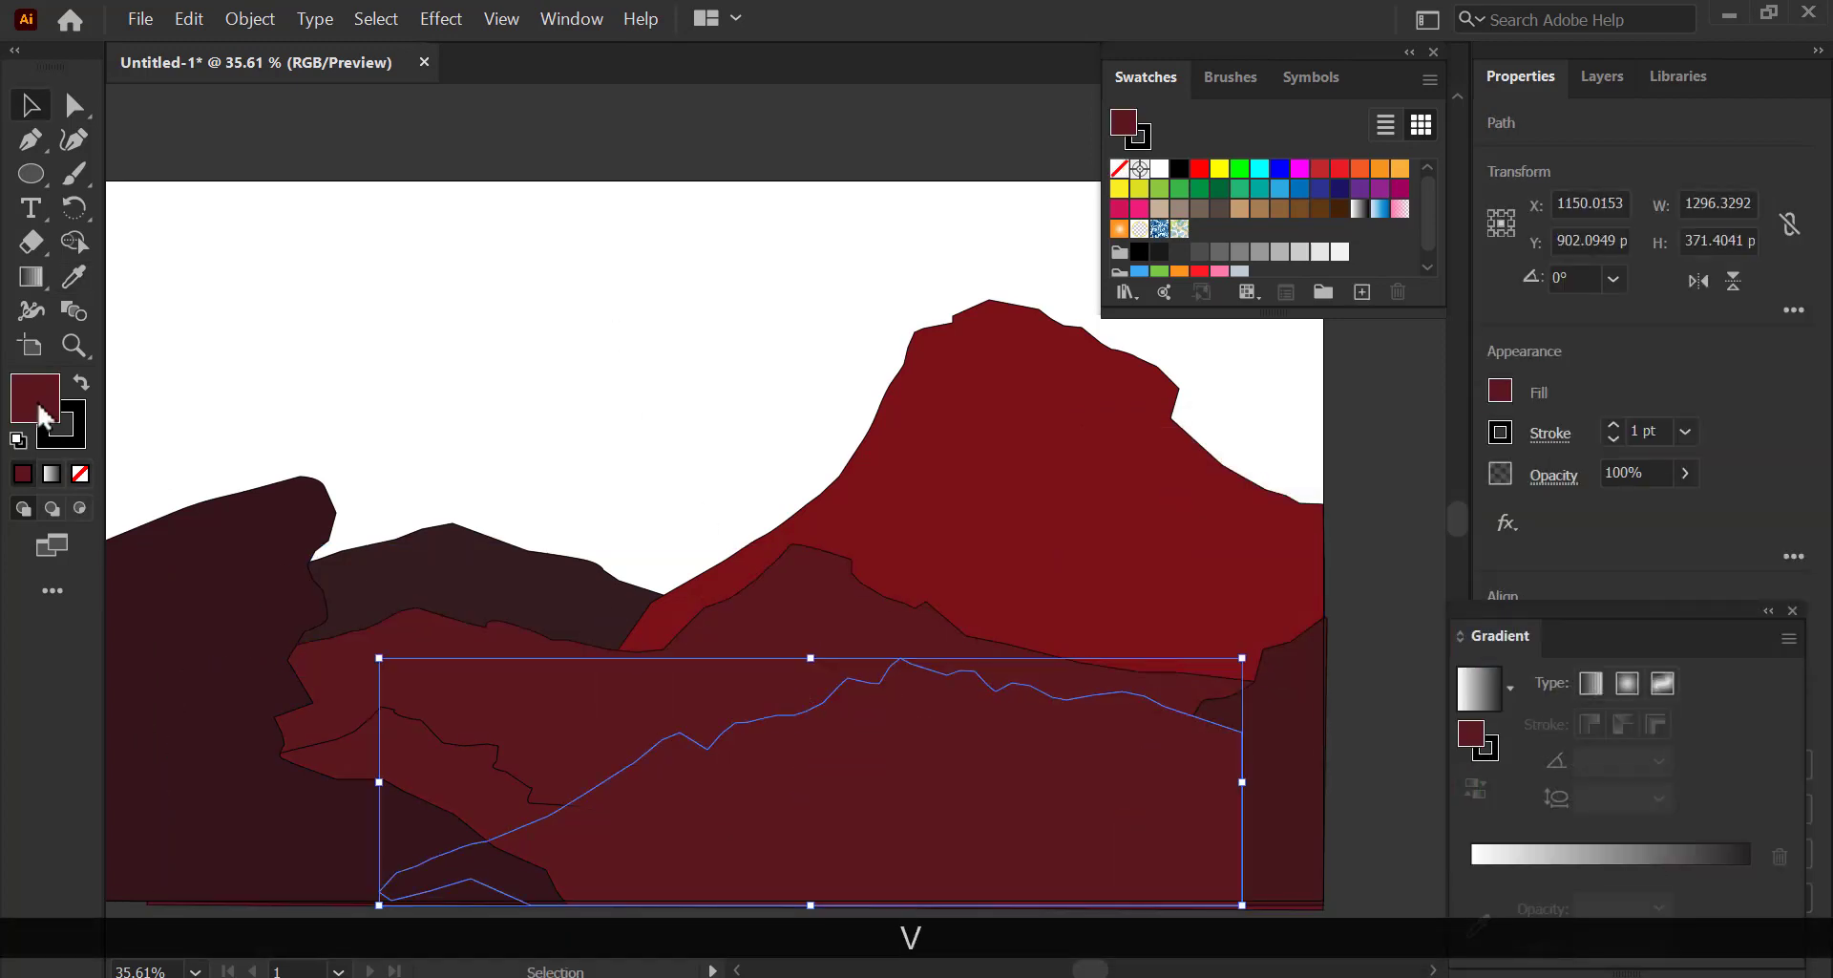
double_click(35, 399)
click(1732, 531)
click(1368, 556)
Bring the right cliff forward and recolour it with the left cliff's sampled colour, darkened to 28171A.
click(1271, 649)
key(ctrl+])
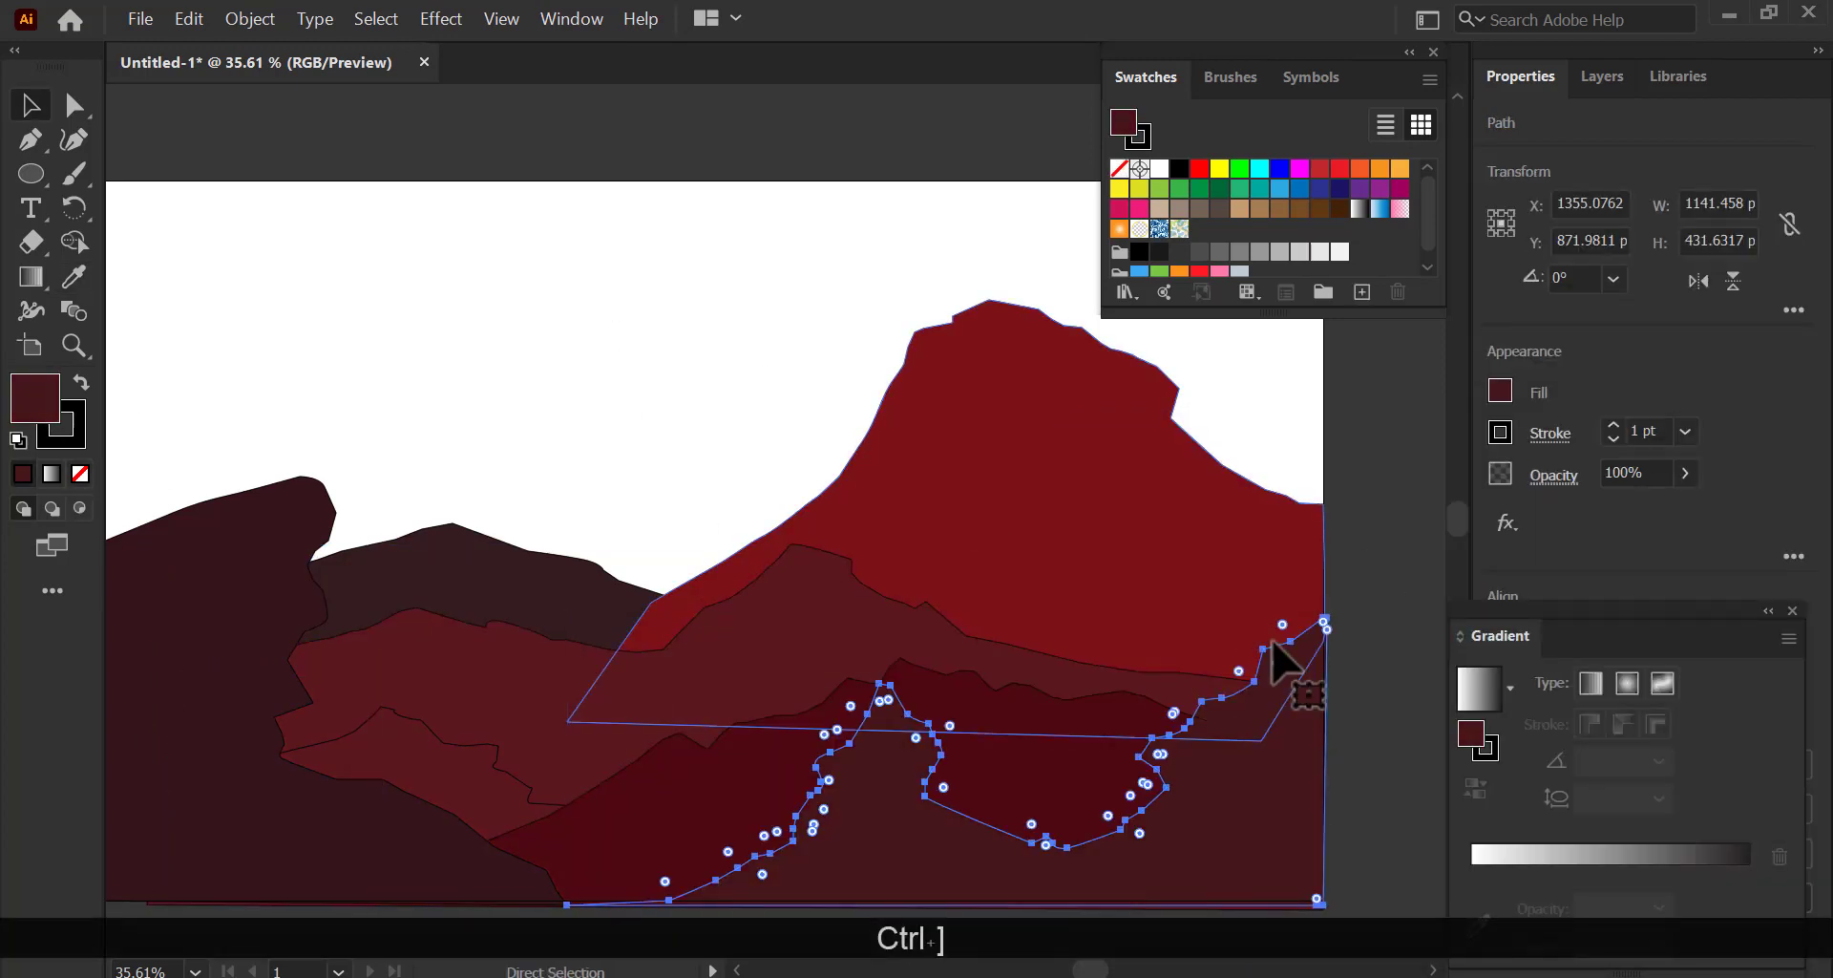
click(804, 469)
click(906, 832)
key(i)
click(363, 876)
key(v)
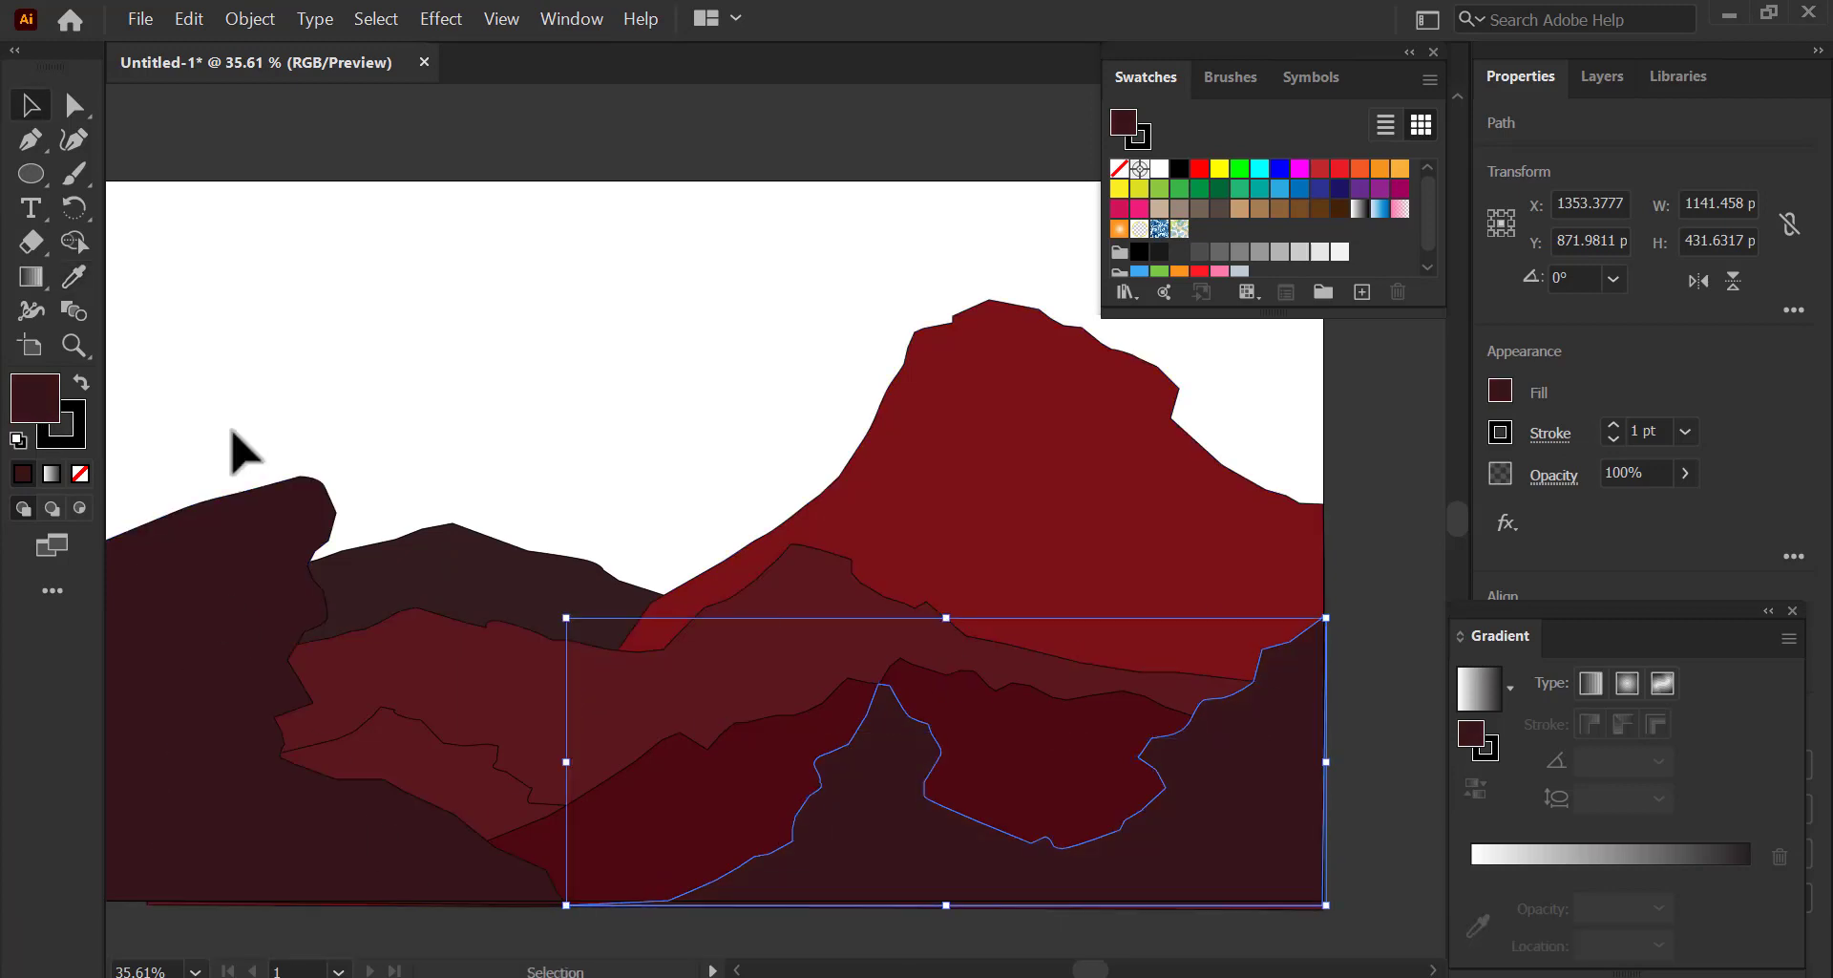
double_click(17, 411)
click(1726, 532)
click(642, 506)
Recolour the small hill beside the left cliff with the ridge's sampled red, lightened to 68252D.
click(480, 757)
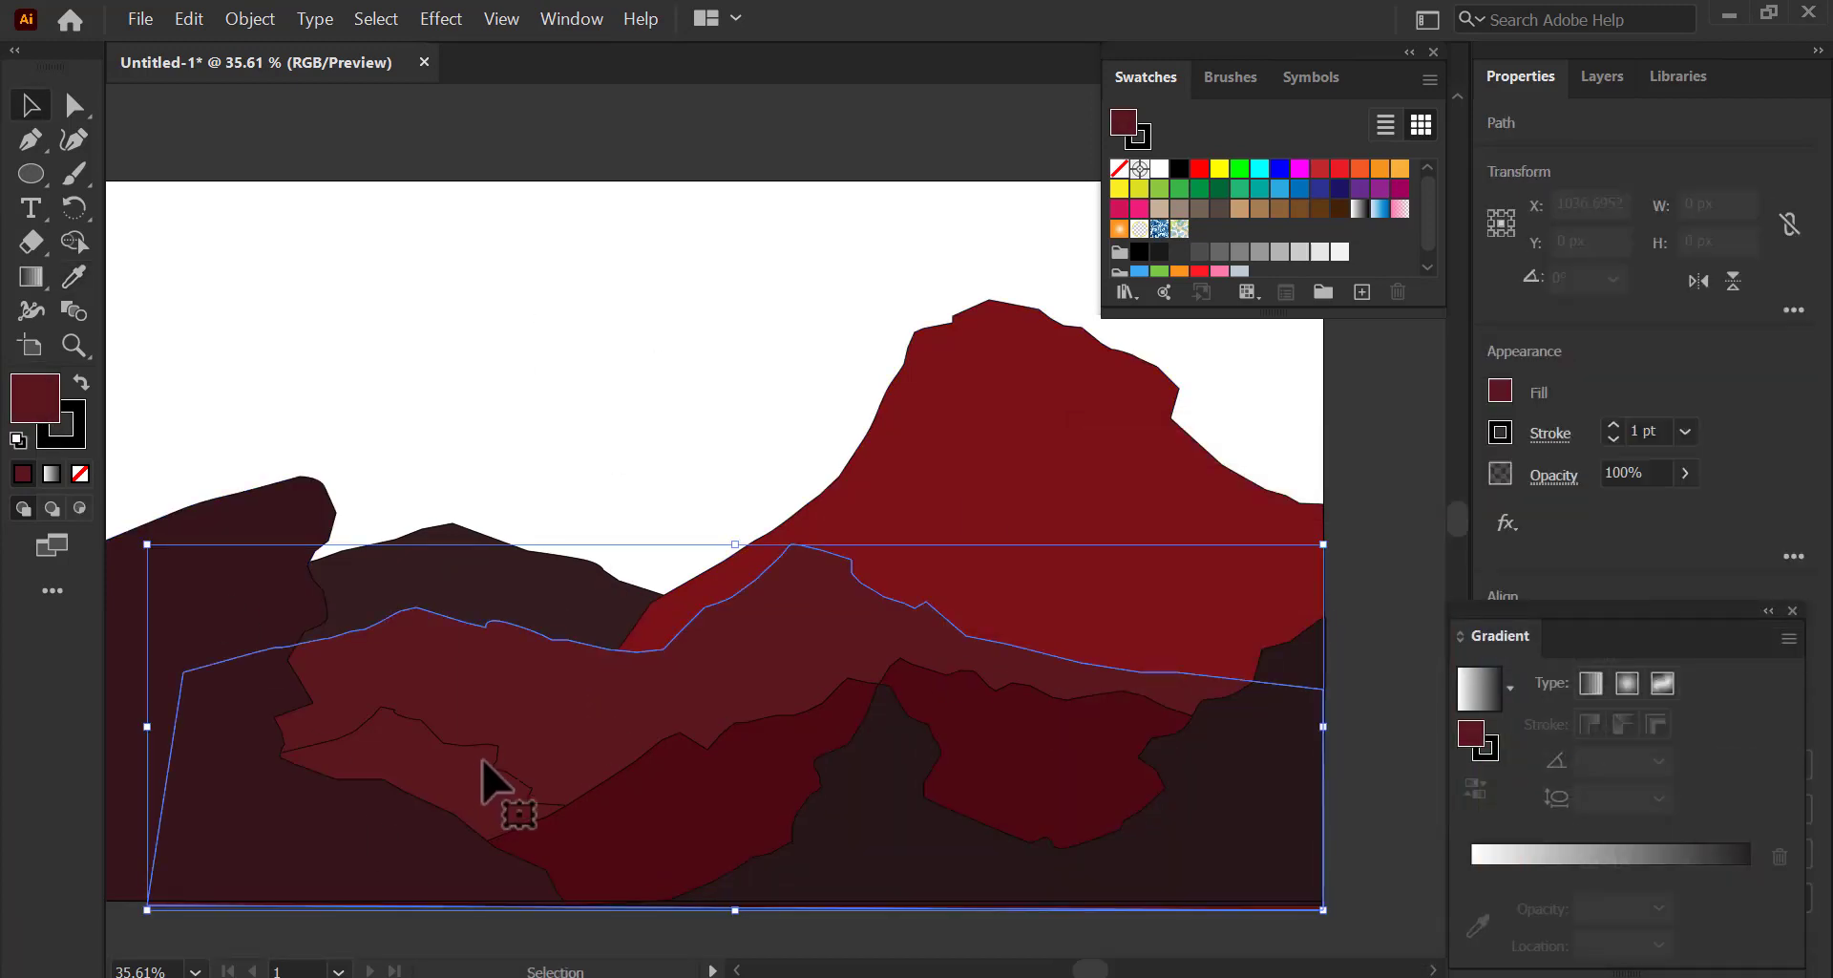
click(488, 745)
key(i)
click(627, 723)
key(v)
double_click(40, 405)
click(1710, 535)
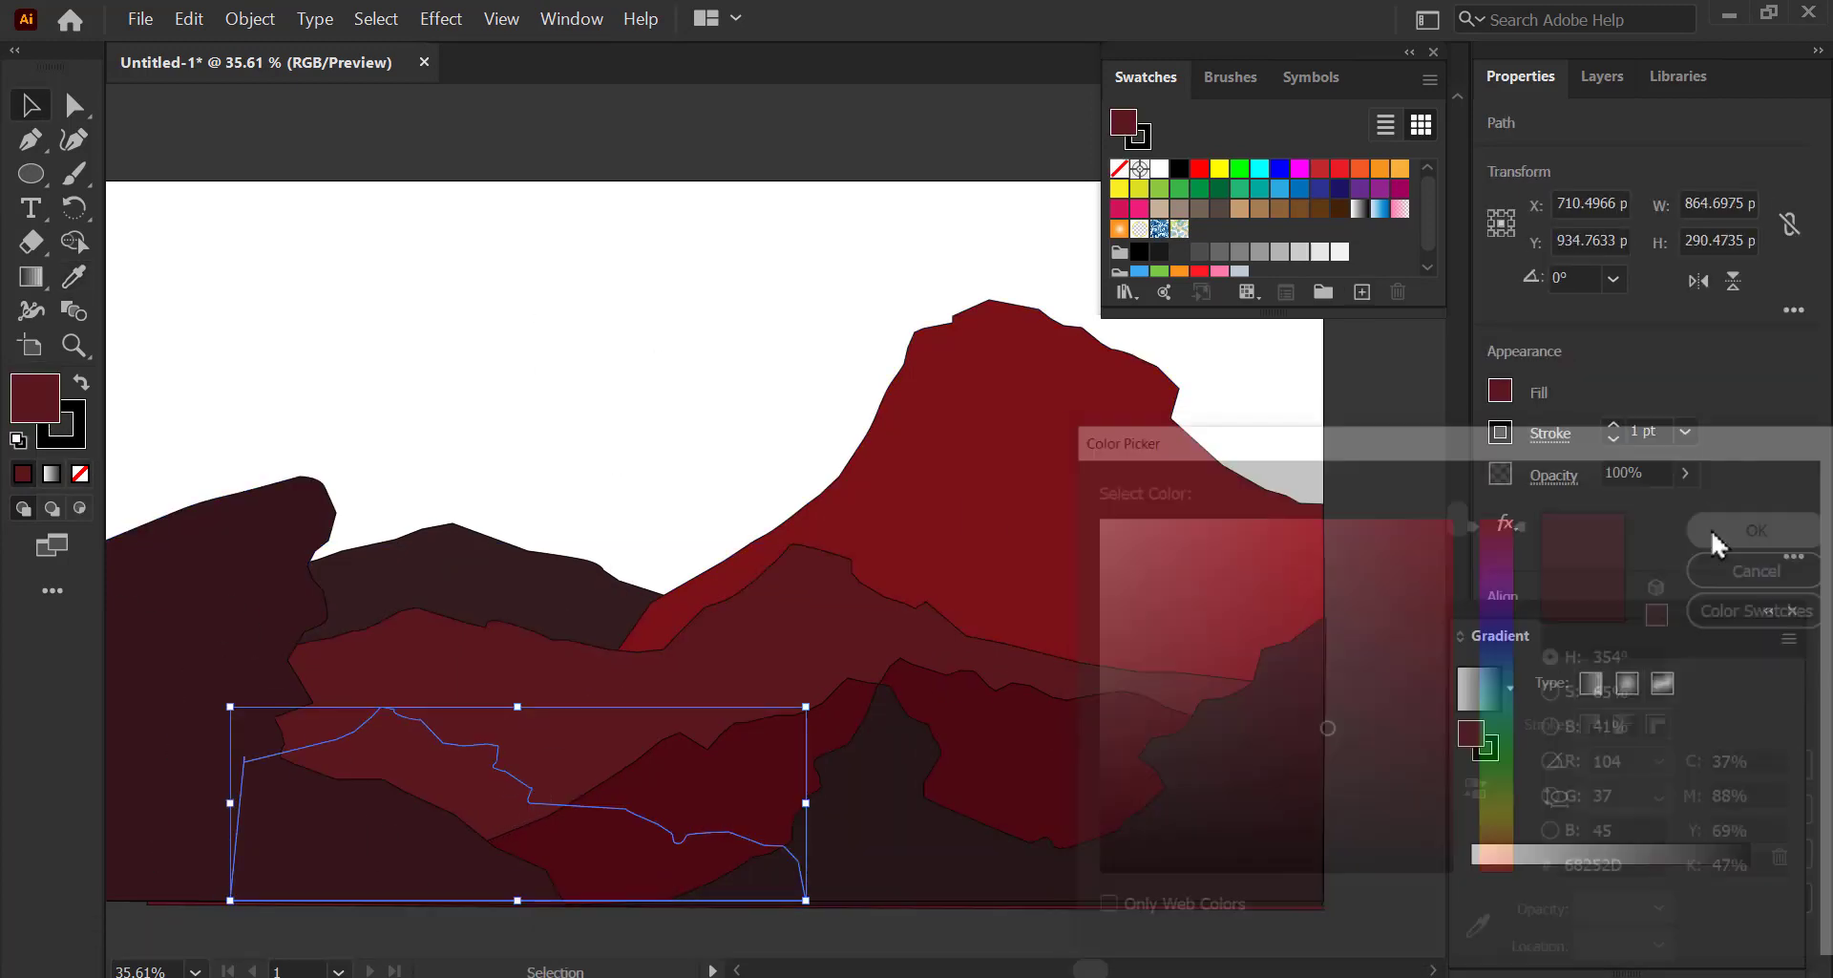
click(813, 492)
Remove the black outlines from all the landscape shapes.
key(space)
drag(756, 441, 842, 423)
drag(289, 403, 1255, 634)
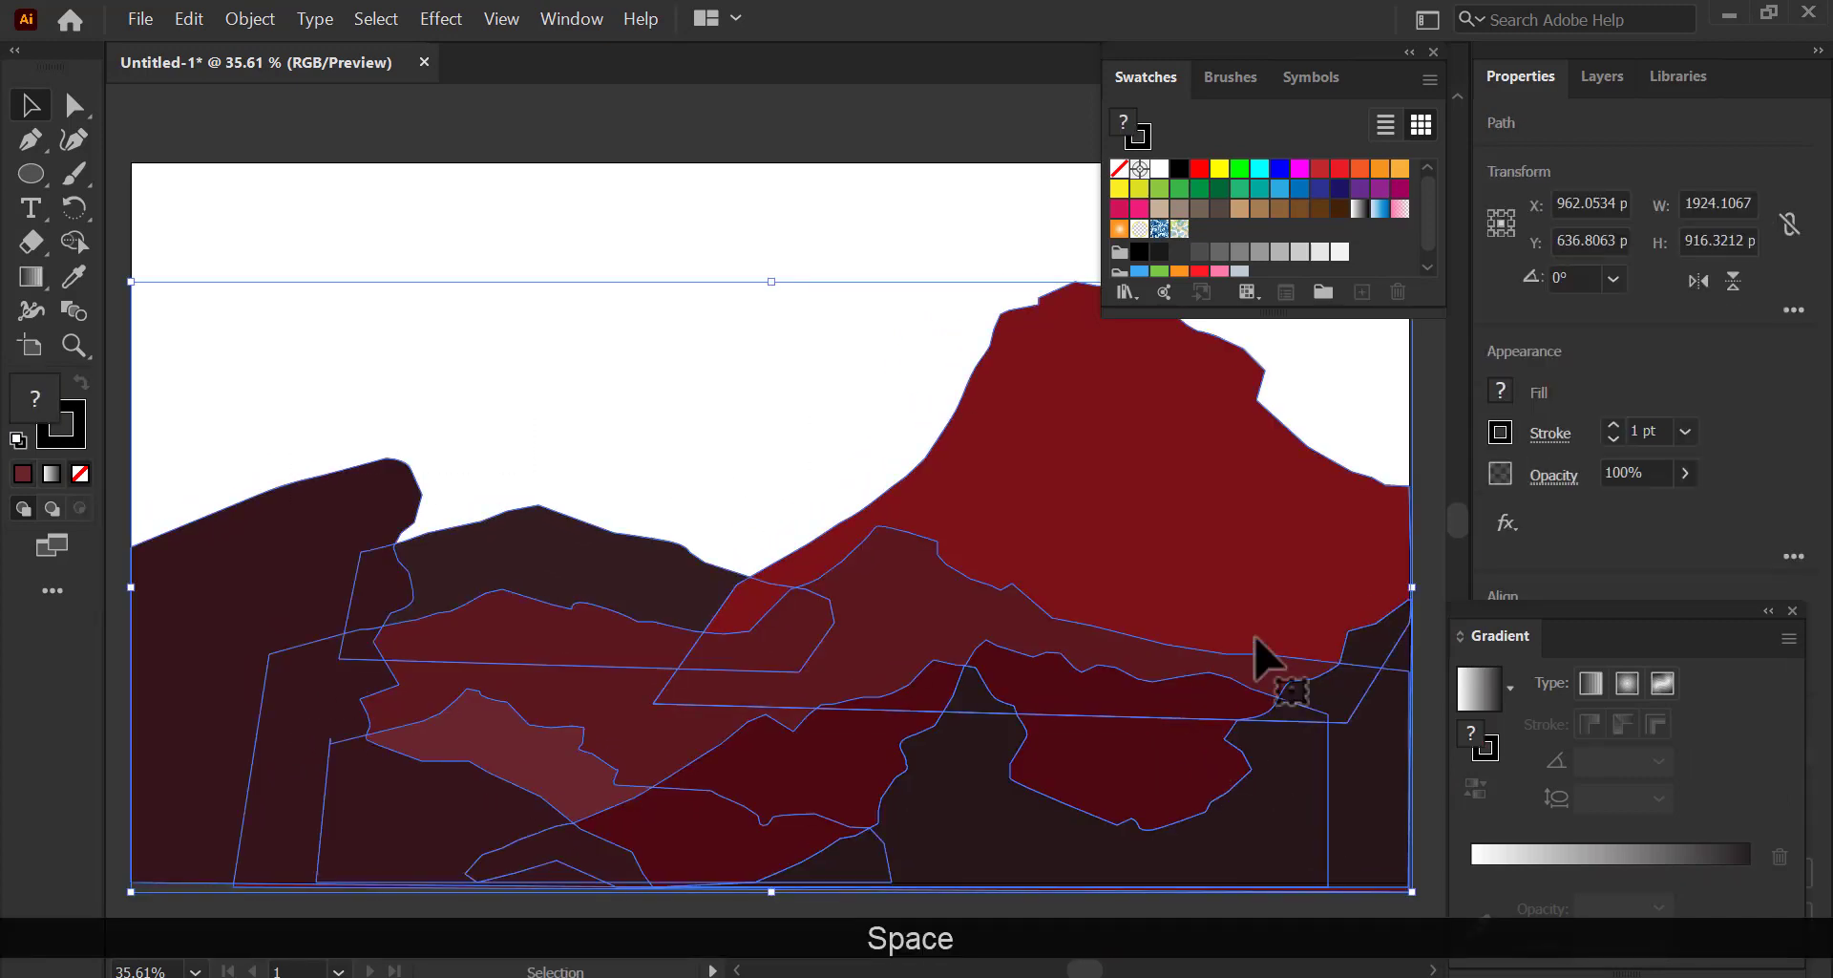
click(77, 435)
click(80, 474)
click(241, 372)
Darken the right cliff's fill to a near-black brown.
key(space)
key(z)
drag(987, 642, 916, 692)
key(v)
click(945, 772)
double_click(36, 401)
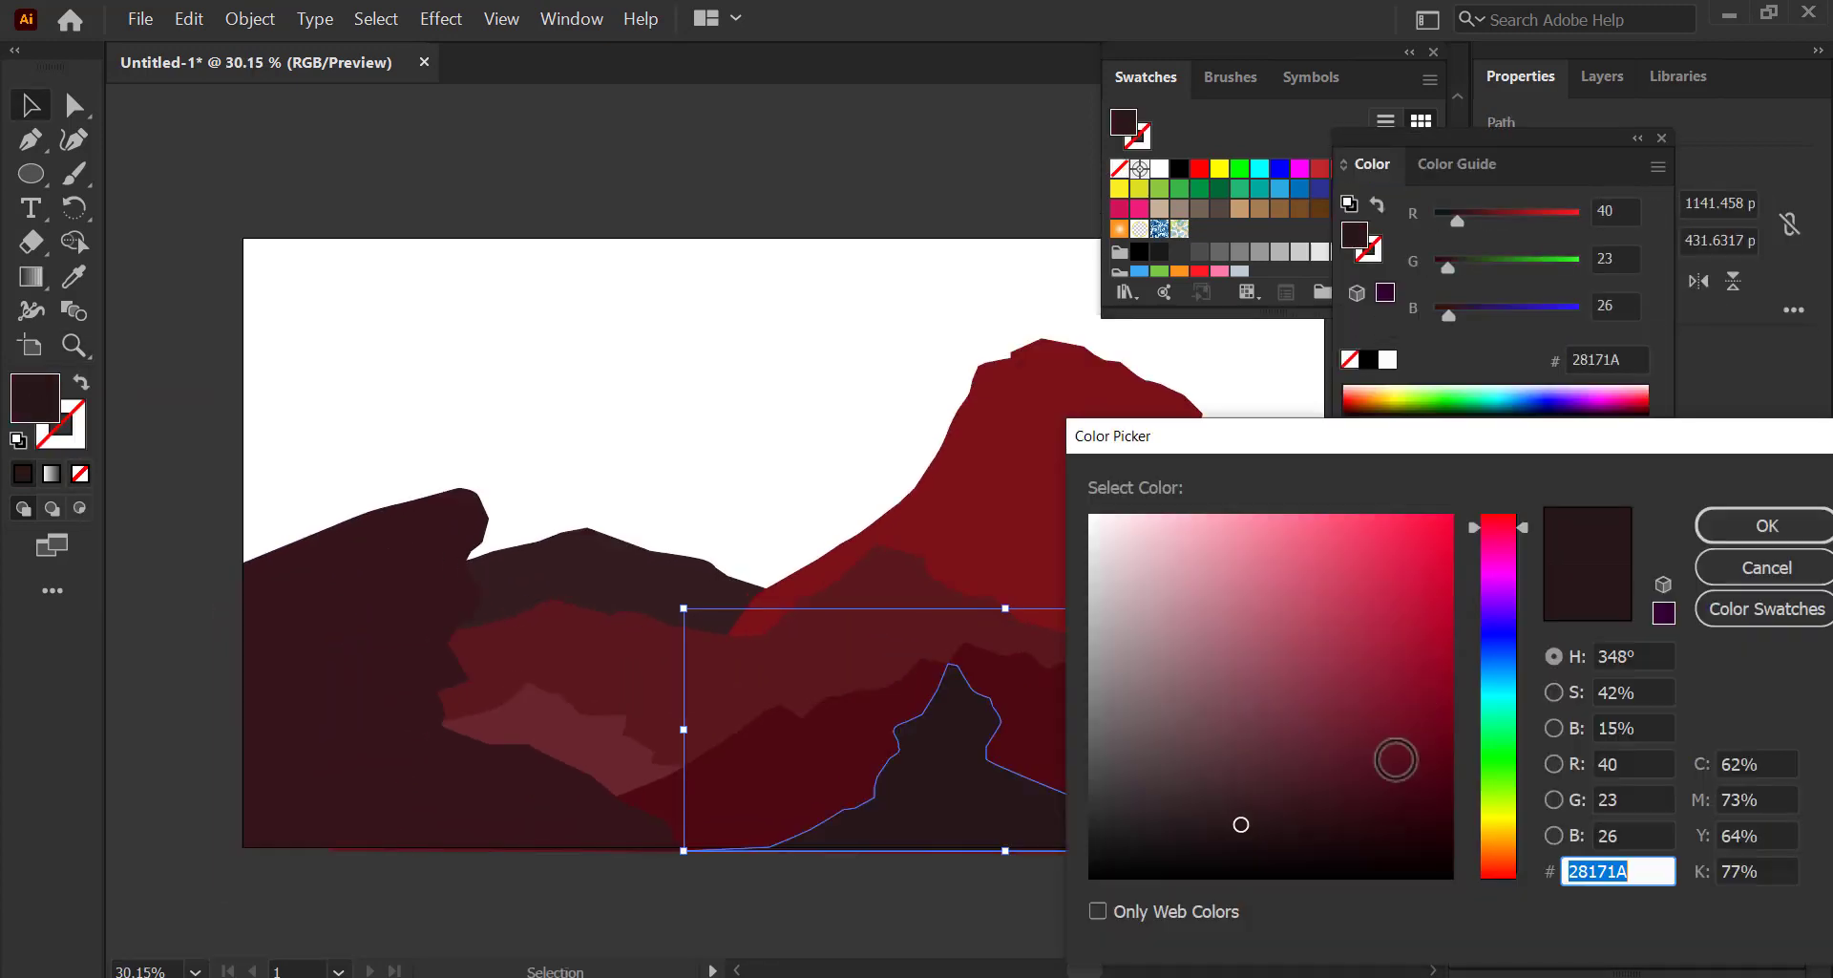
click(1718, 528)
Change the left cliff's fill to the very dark maroon 280C11.
click(368, 592)
double_click(23, 409)
click(1345, 819)
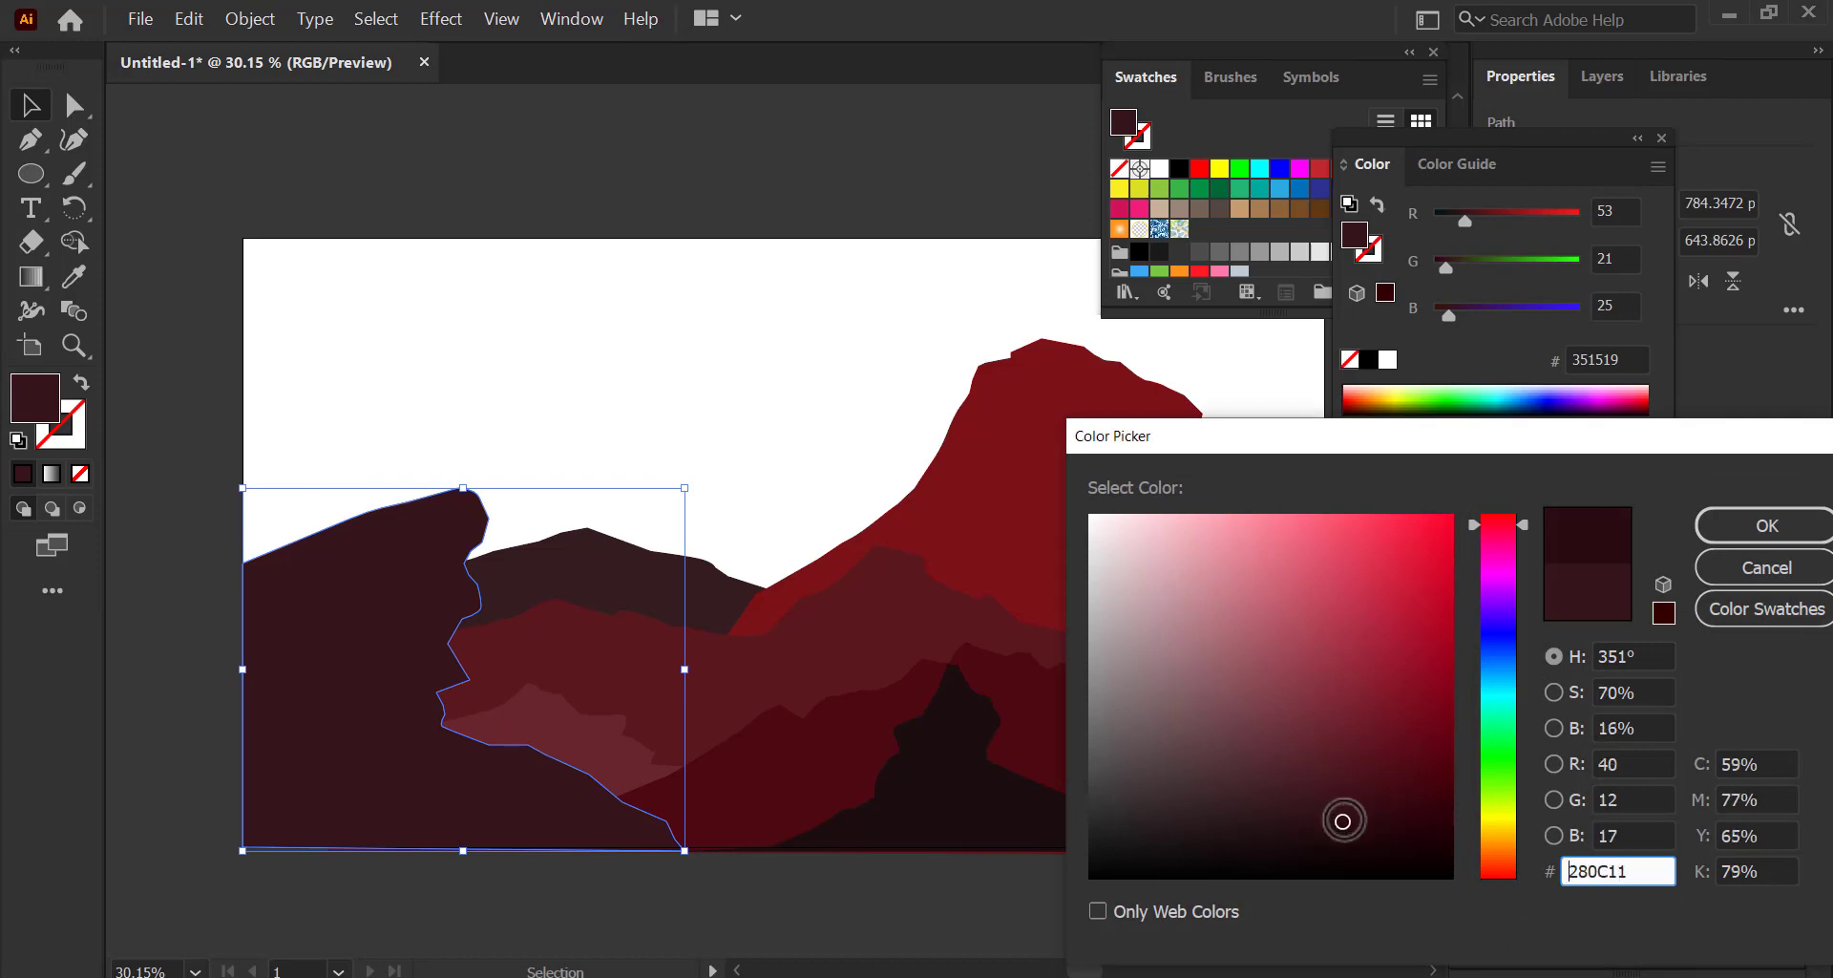
click(1718, 513)
click(627, 426)
Recolour the foreground middle hill a richer, more saturated dark red.
key(space)
drag(627, 426, 614, 463)
click(604, 788)
click(705, 808)
double_click(34, 405)
click(1421, 772)
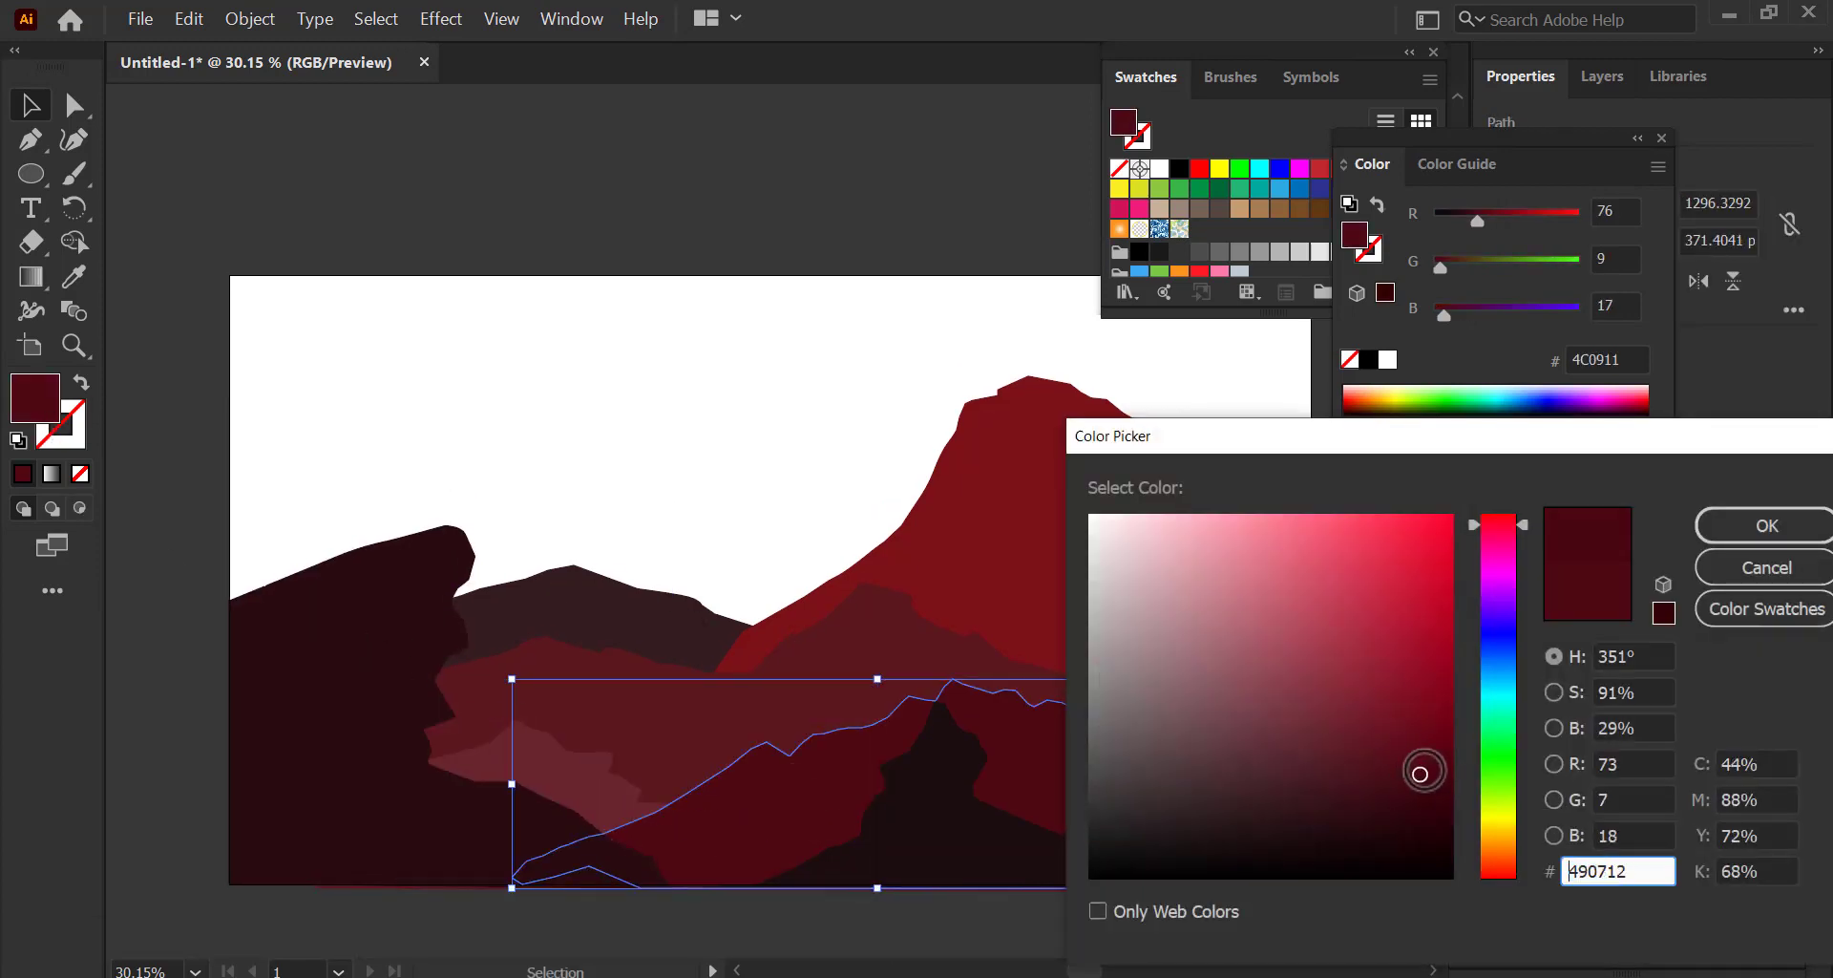
click(1706, 535)
Try a muted 5E2D33 fill on the mid-ground ridge, then set it to the dark maroon 3D0E16.
click(814, 688)
double_click(34, 397)
click(1298, 736)
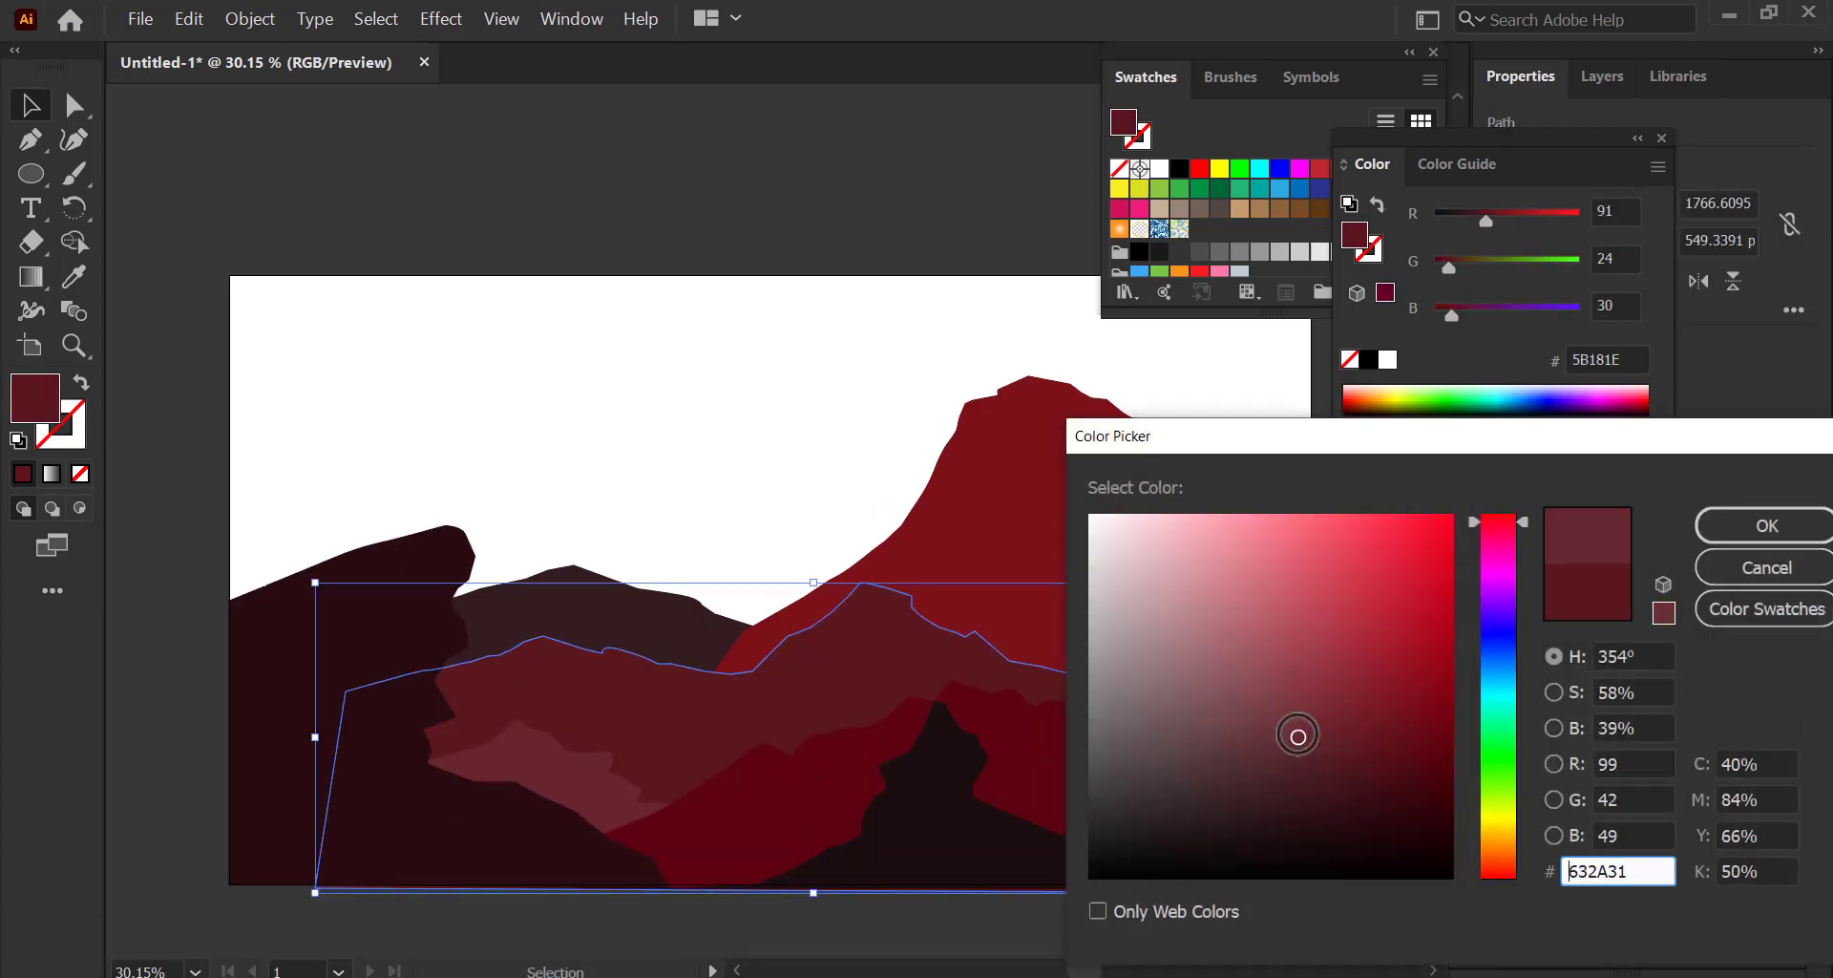
click(1766, 525)
double_click(38, 406)
click(1369, 790)
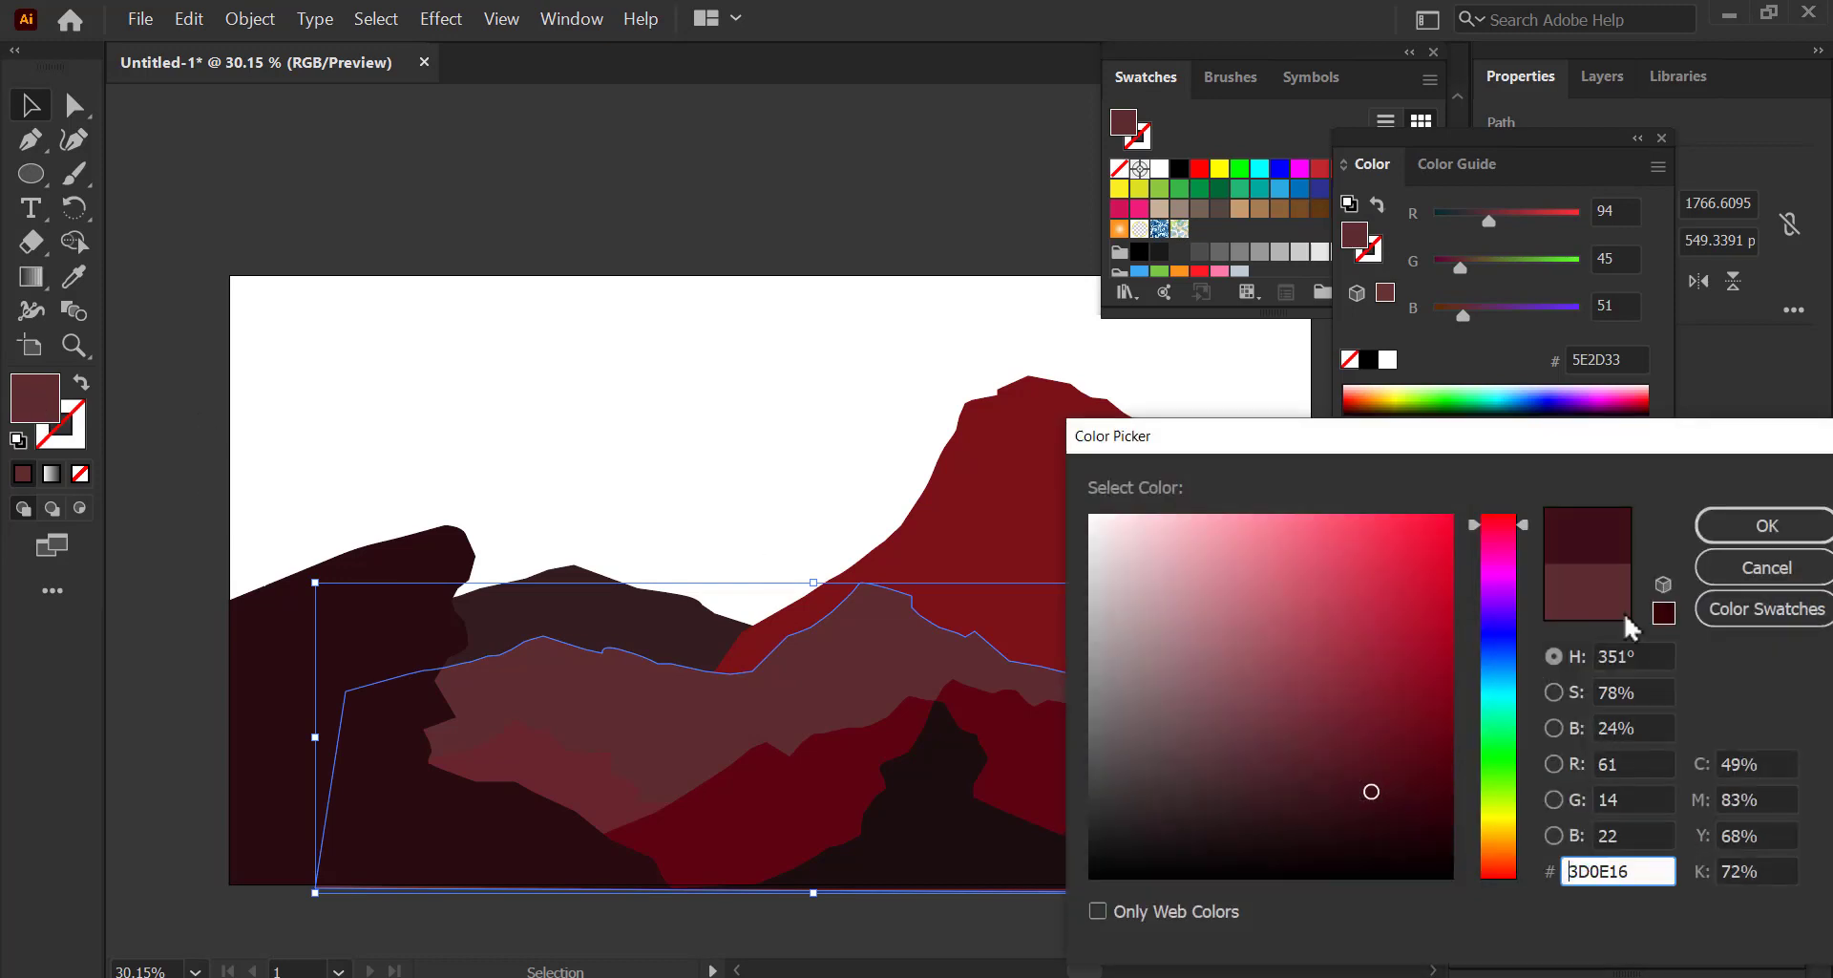
click(1767, 525)
Recolour the distant left hill a deep crimson.
click(592, 630)
double_click(35, 397)
click(1350, 675)
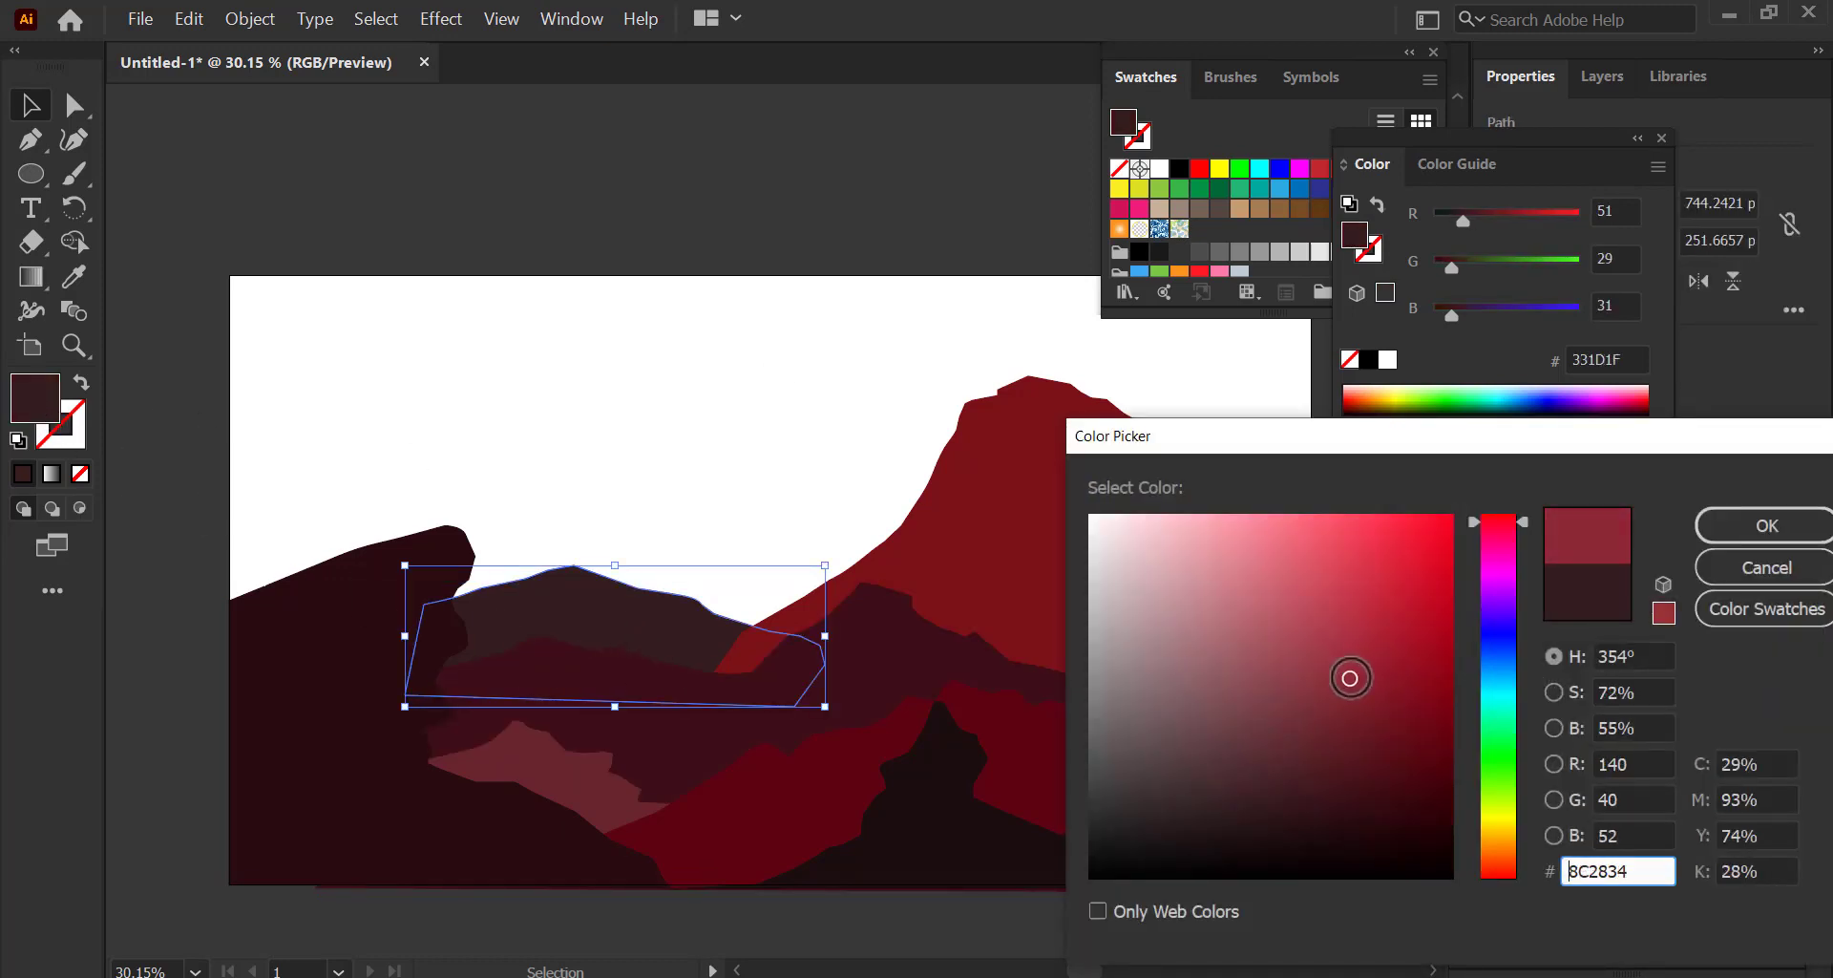
click(1403, 703)
click(1716, 538)
Change the tall mountain's fill to the bright red B20415.
click(798, 622)
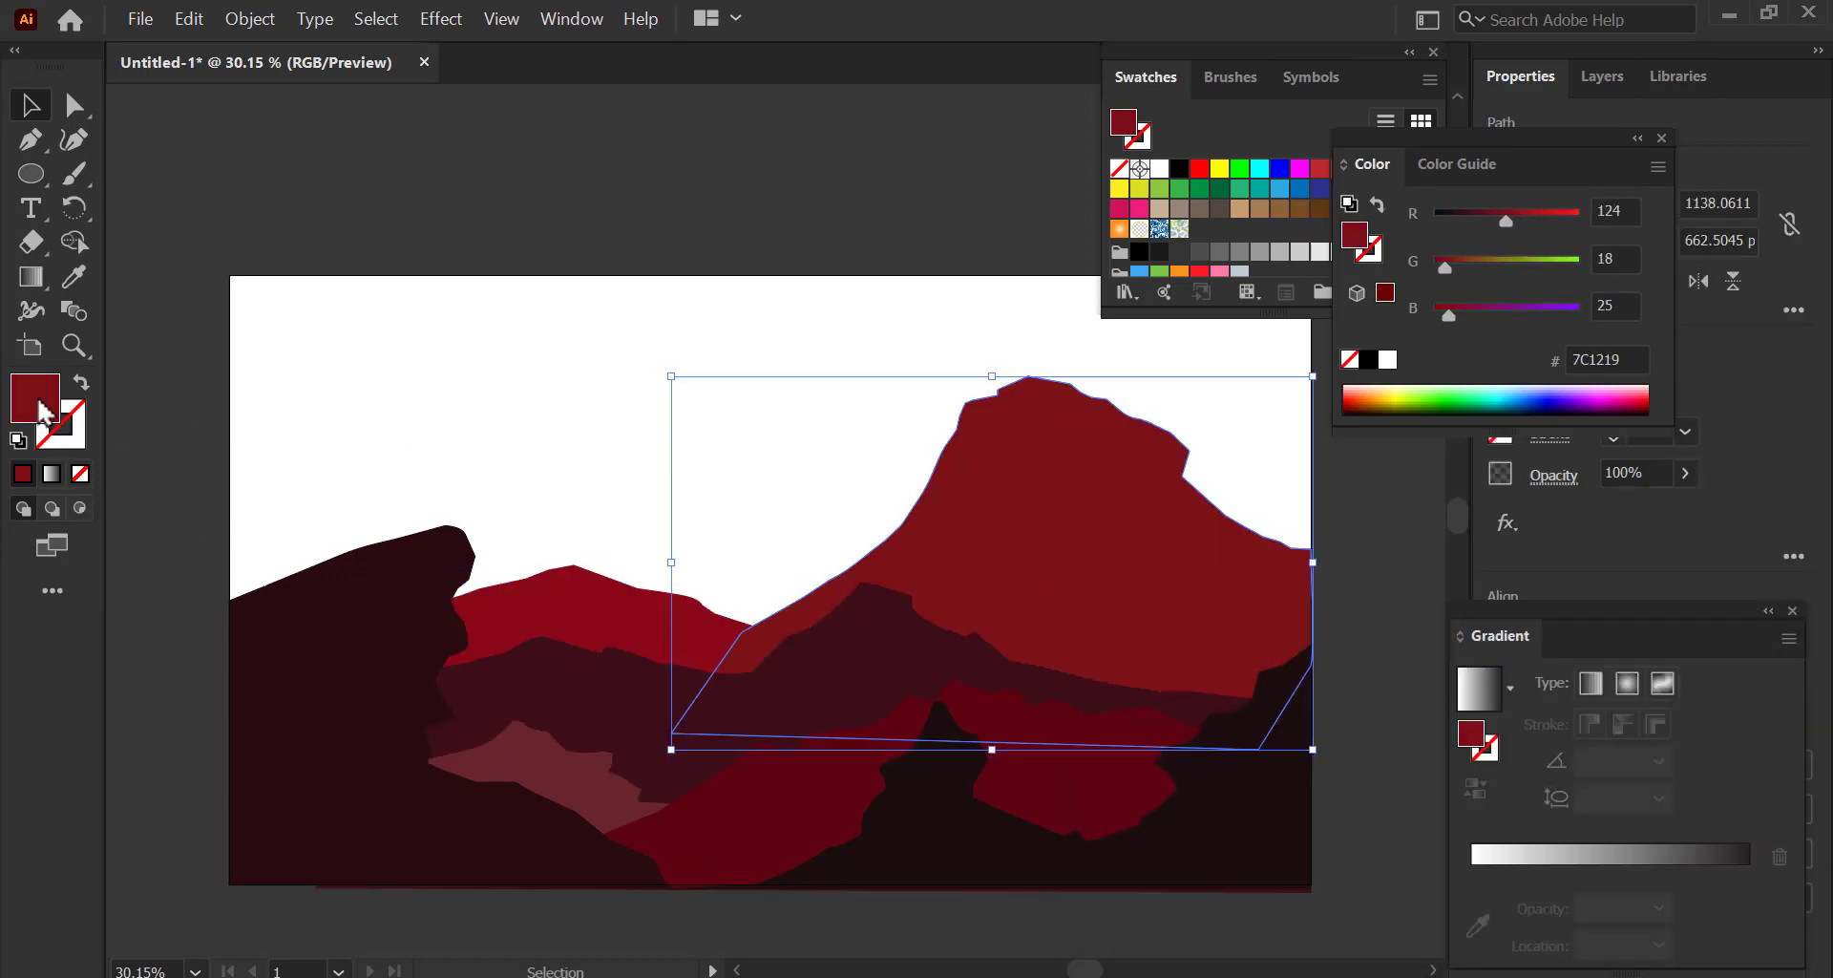
double_click(35, 397)
click(1442, 625)
click(1766, 525)
click(711, 542)
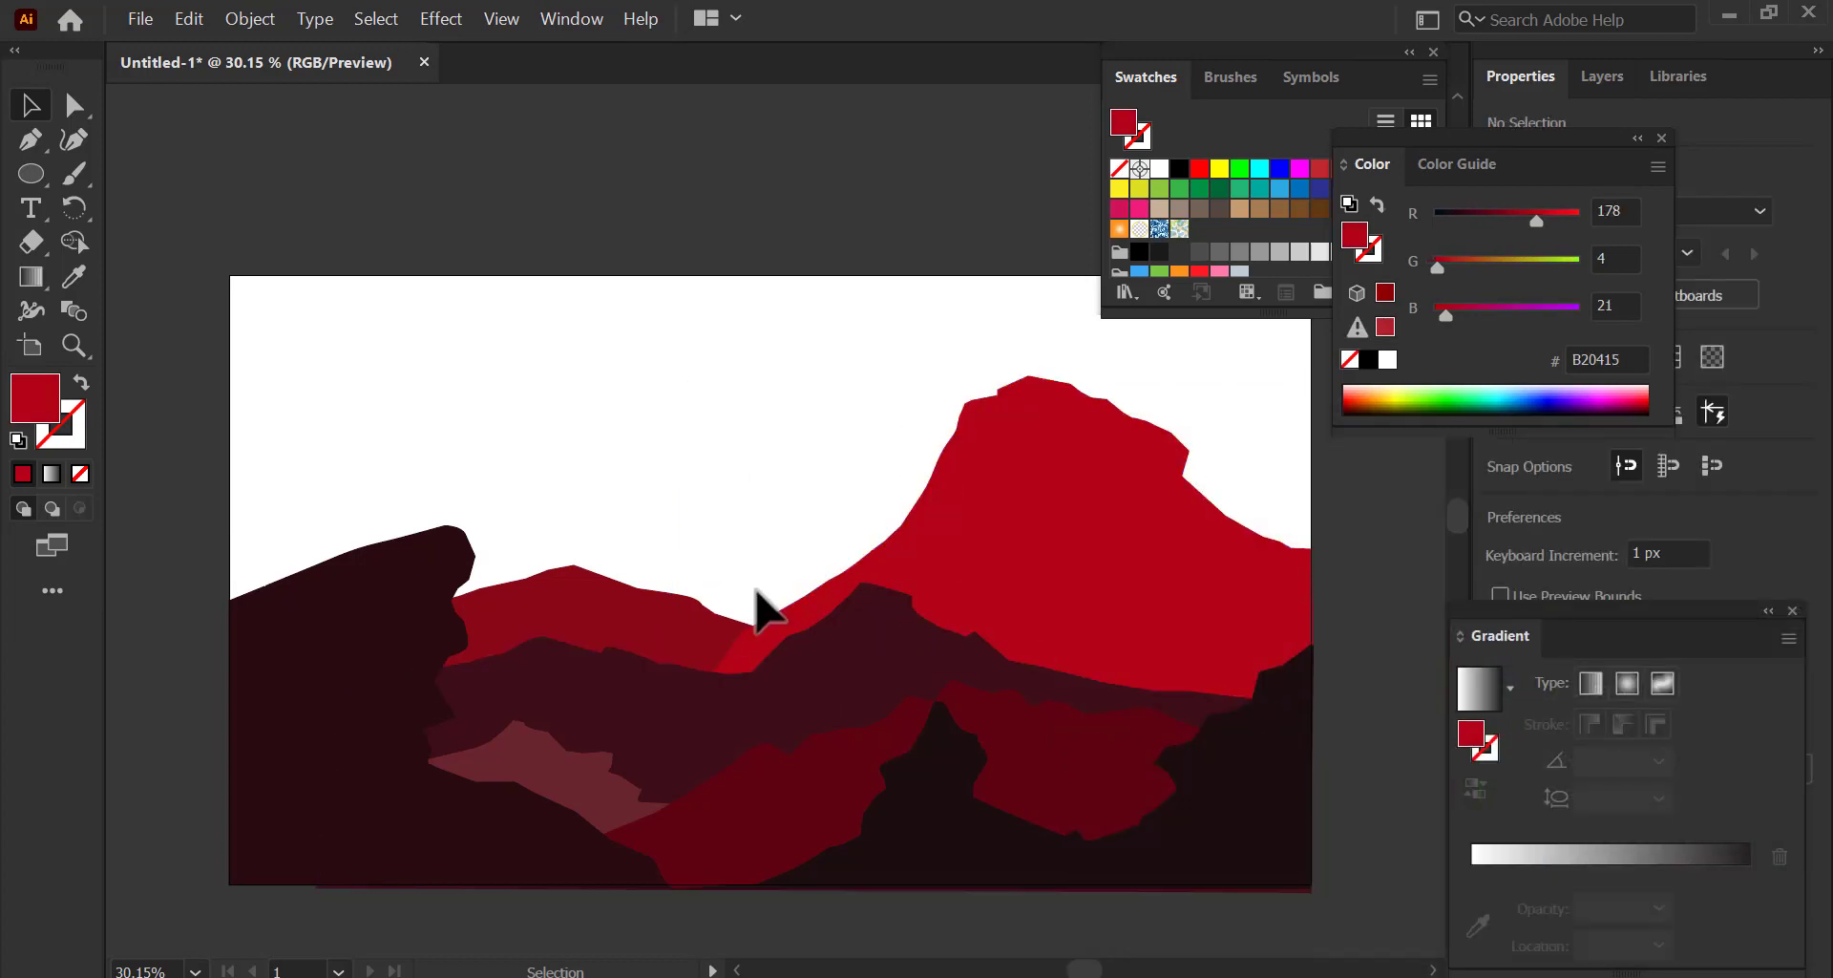
Show the document's layers and lock Layer 1 with the mountain shapes.
key(space)
drag(796, 723, 761, 695)
drag(253, 413, 1253, 804)
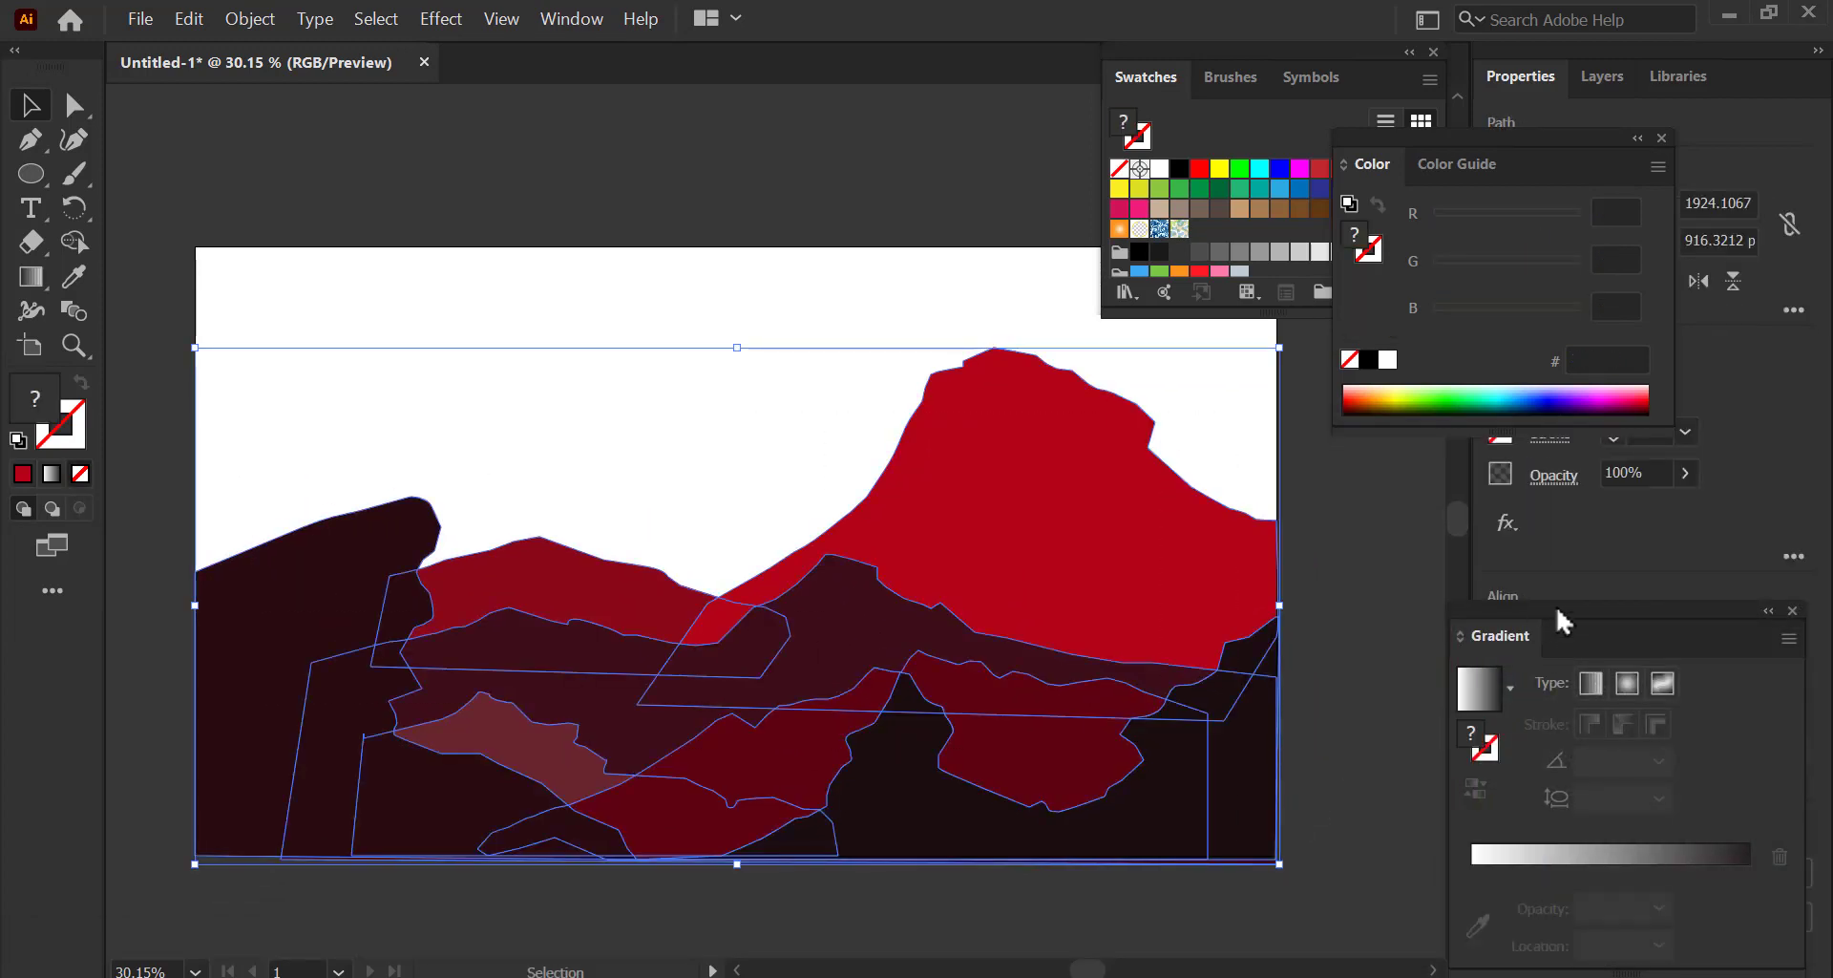
drag(1556, 622, 1489, 670)
click(572, 18)
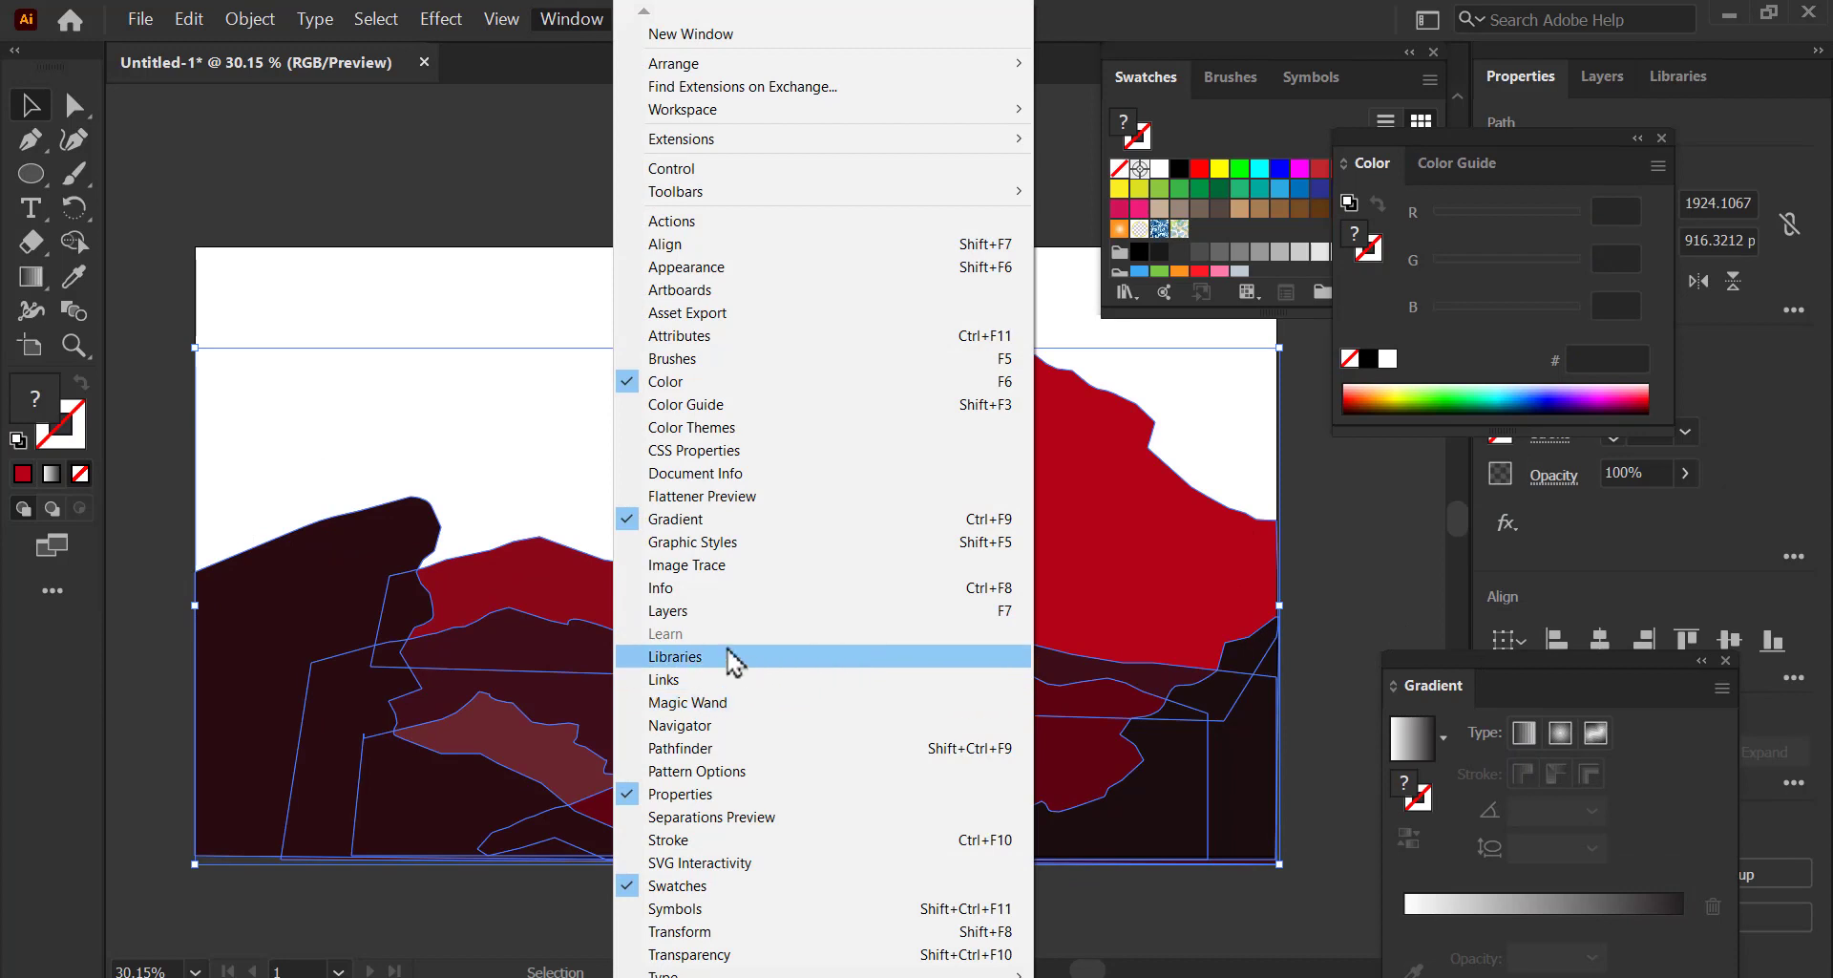
click(668, 610)
click(1527, 122)
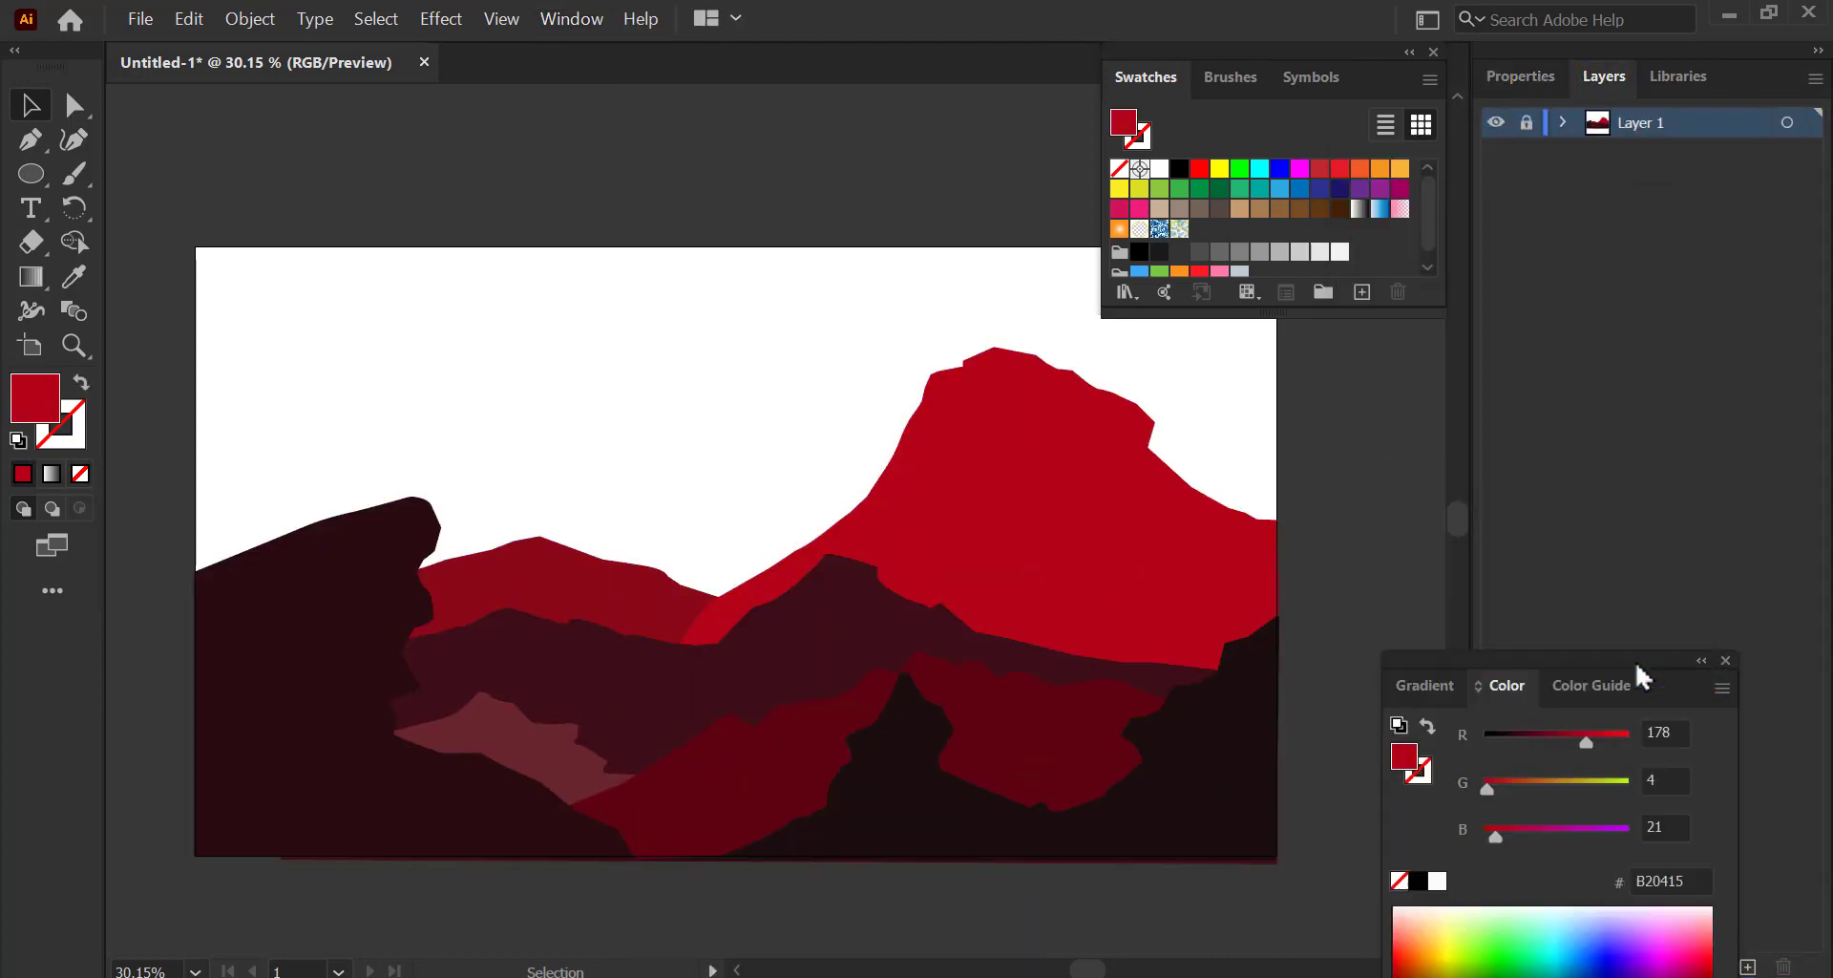
Add Layer 2 and group the colour controls with the swatches, clear of the artwork.
drag(1635, 662, 1358, 327)
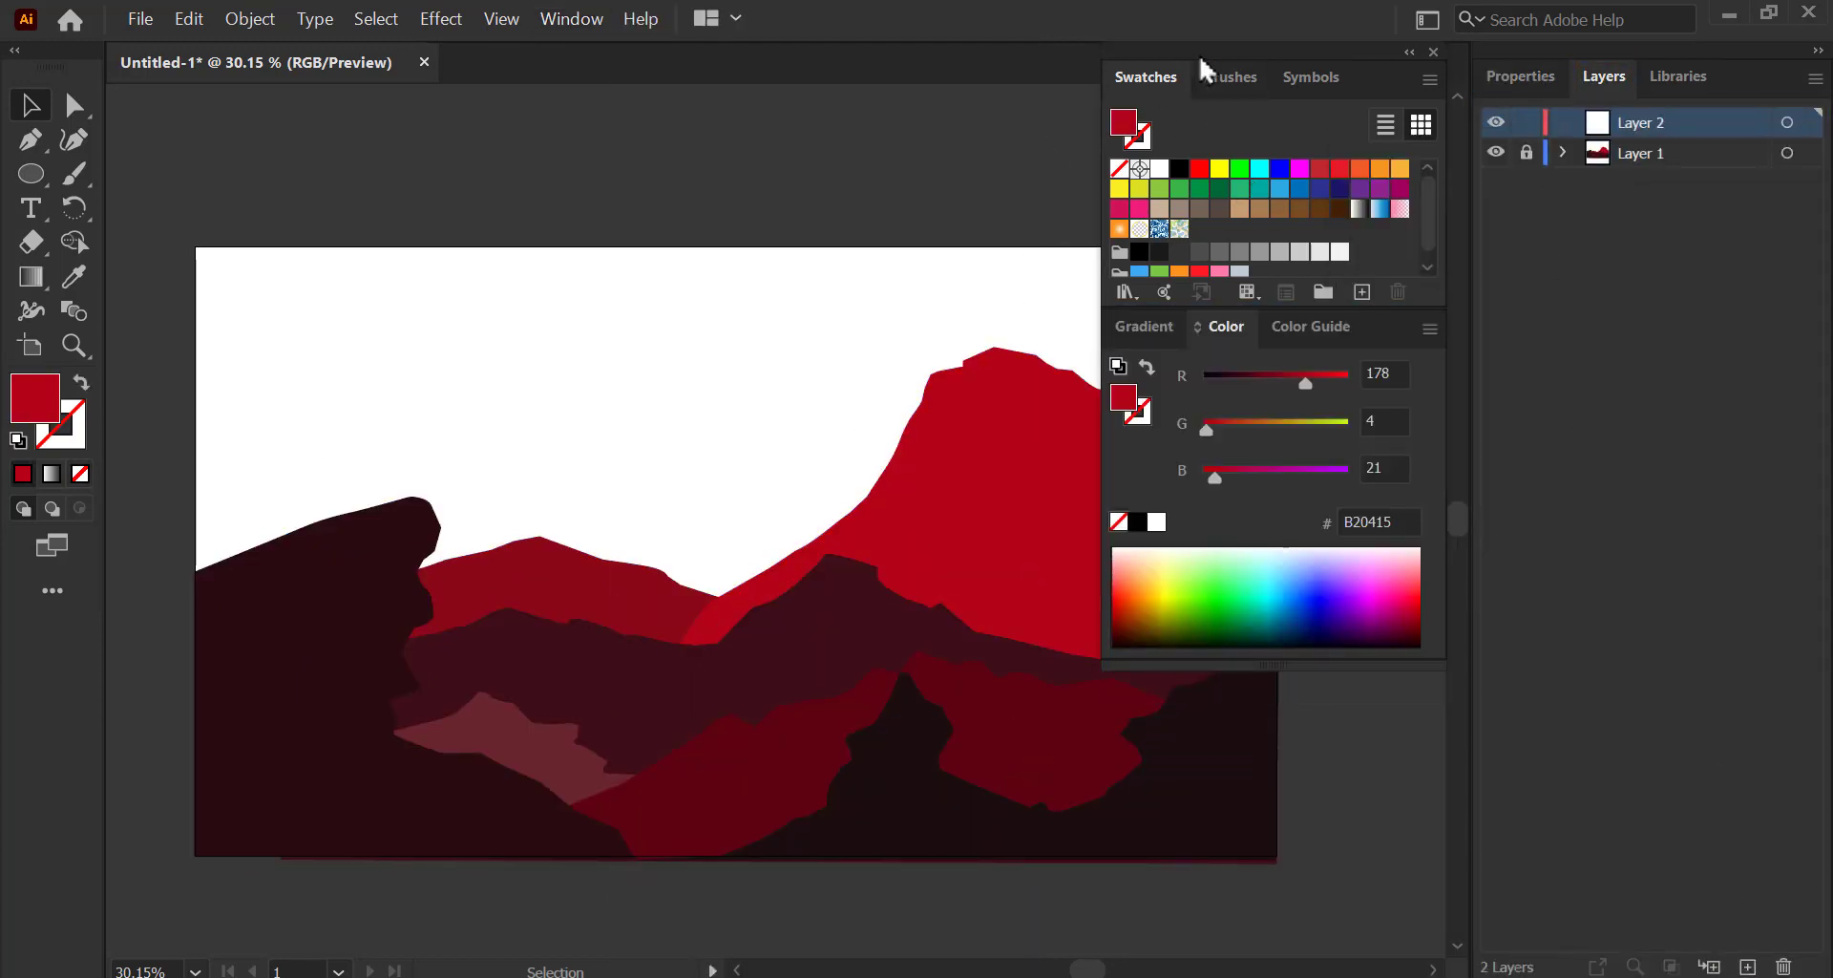
drag(1201, 59, 1614, 84)
Draw a full-width rectangle over the upper part of the artboard on Layer 2 and fill it with yellow D9E021.
key(z)
key(space)
drag(828, 384, 773, 481)
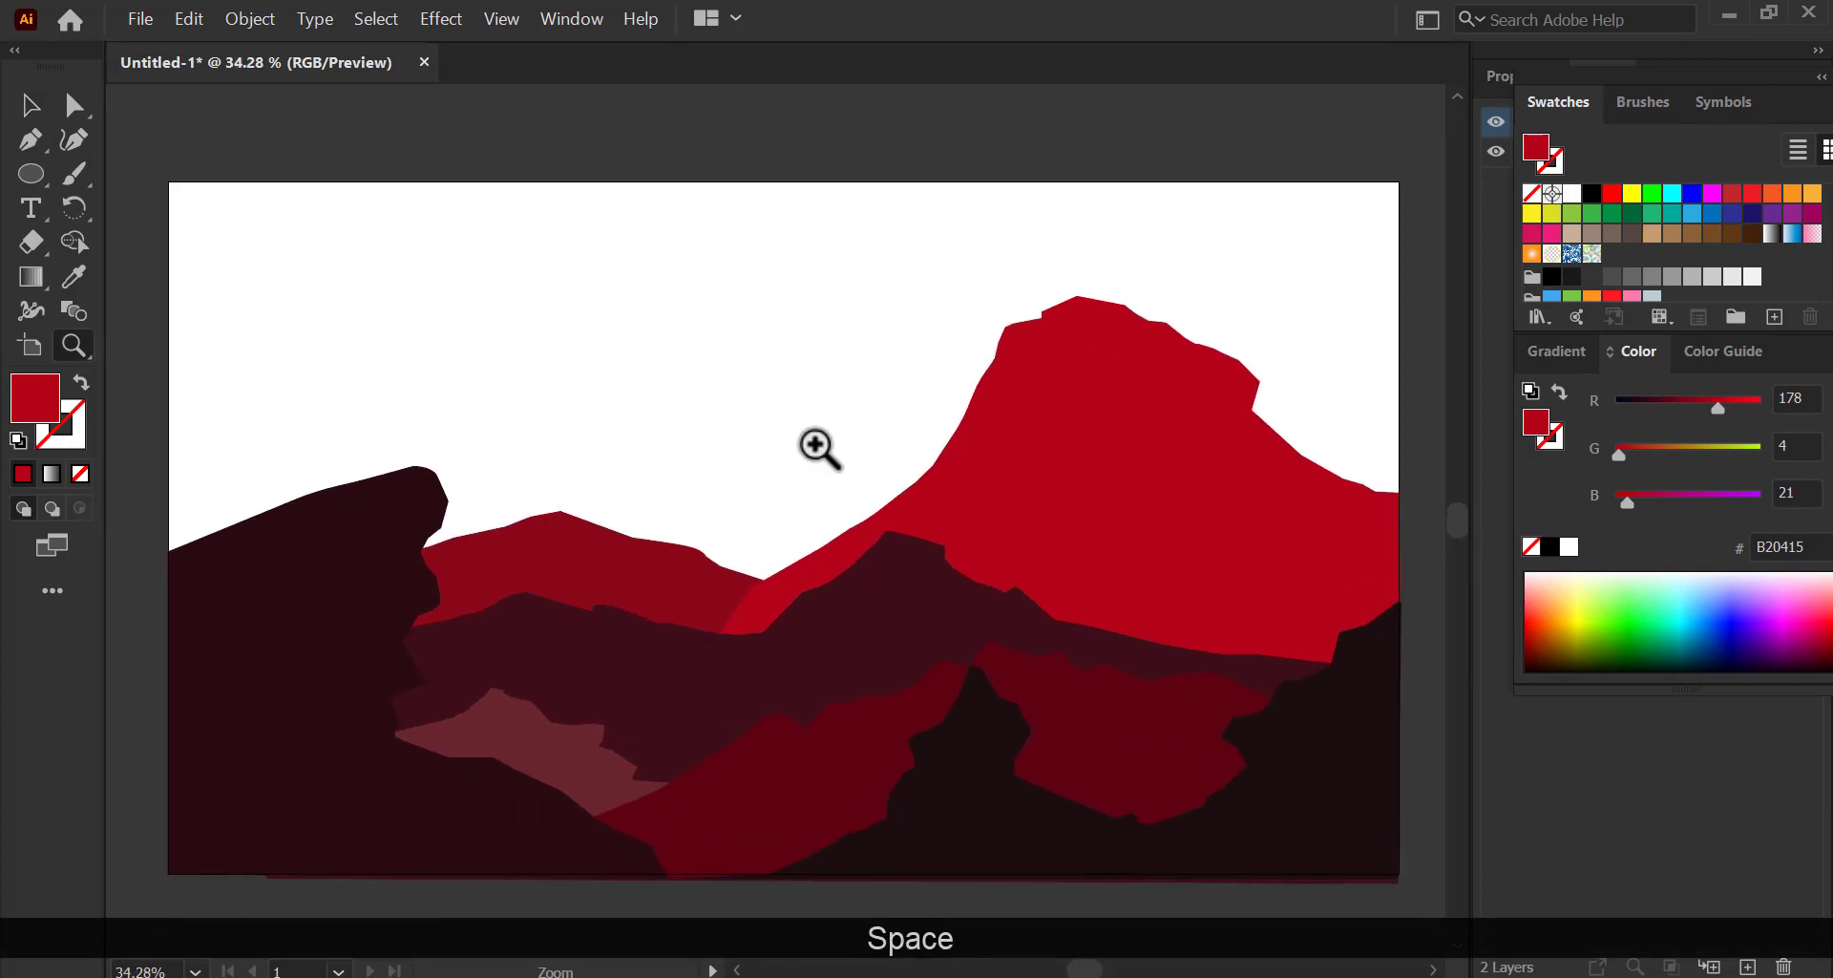
key(m)
drag(166, 175, 1399, 631)
key(v)
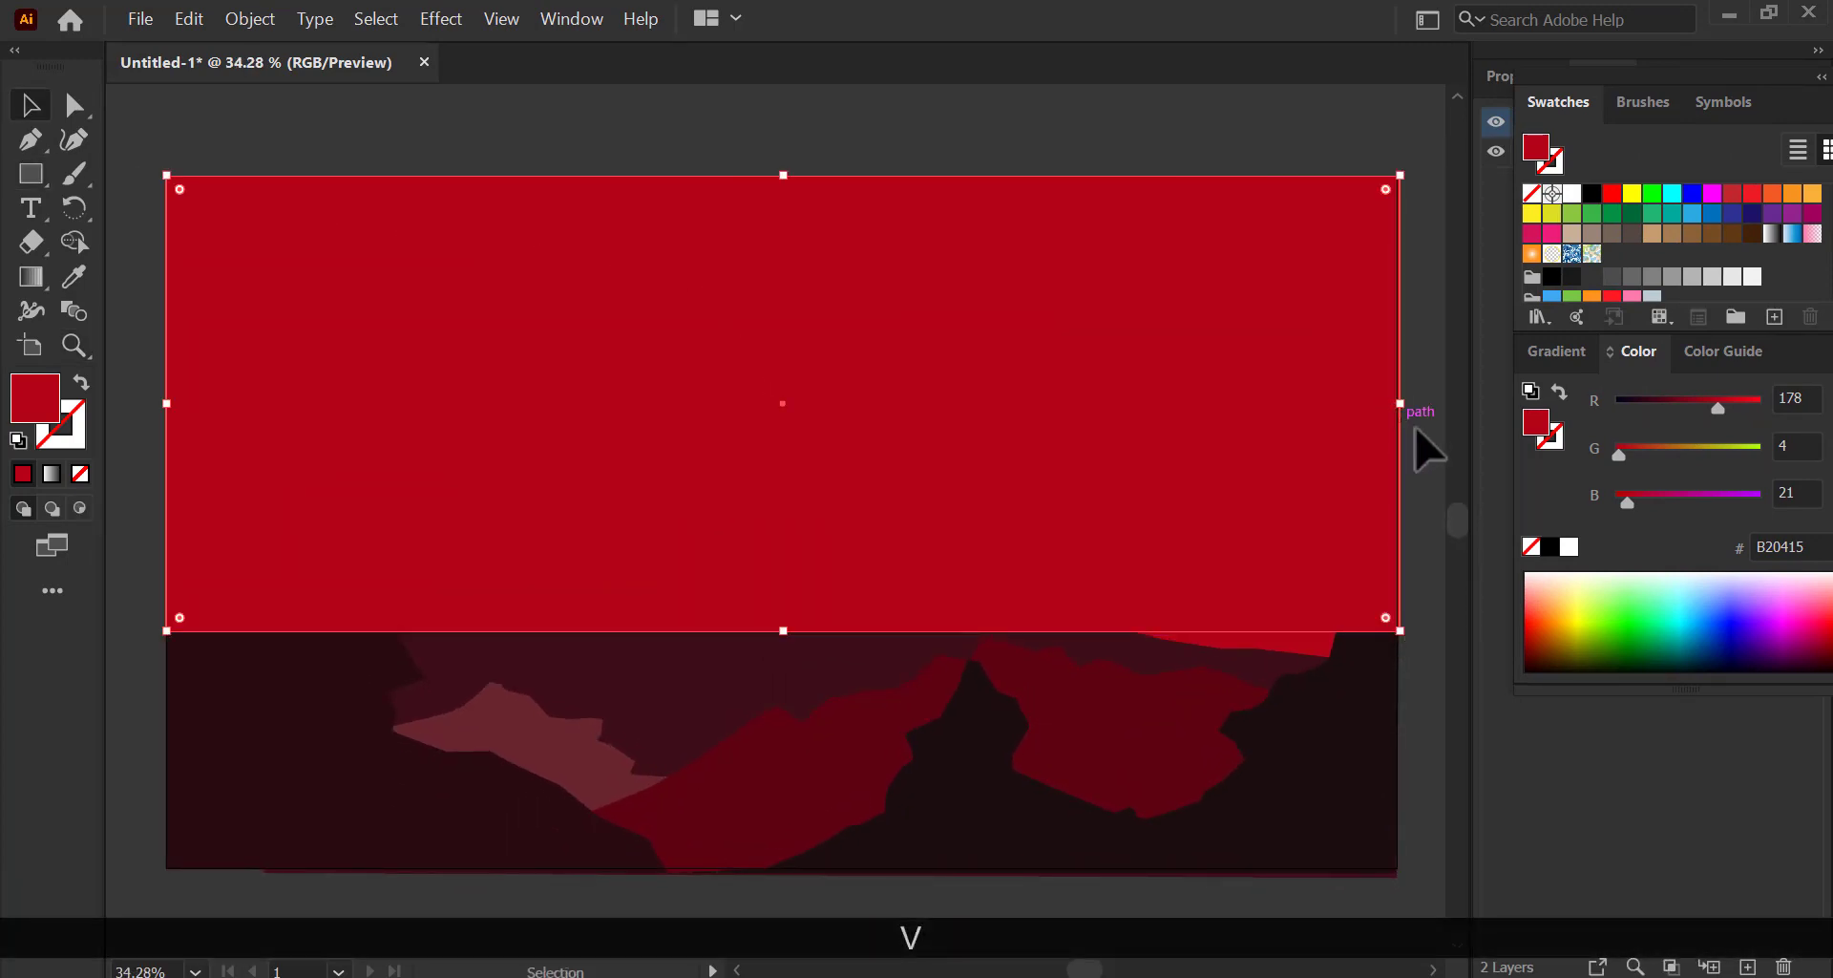
click(1554, 213)
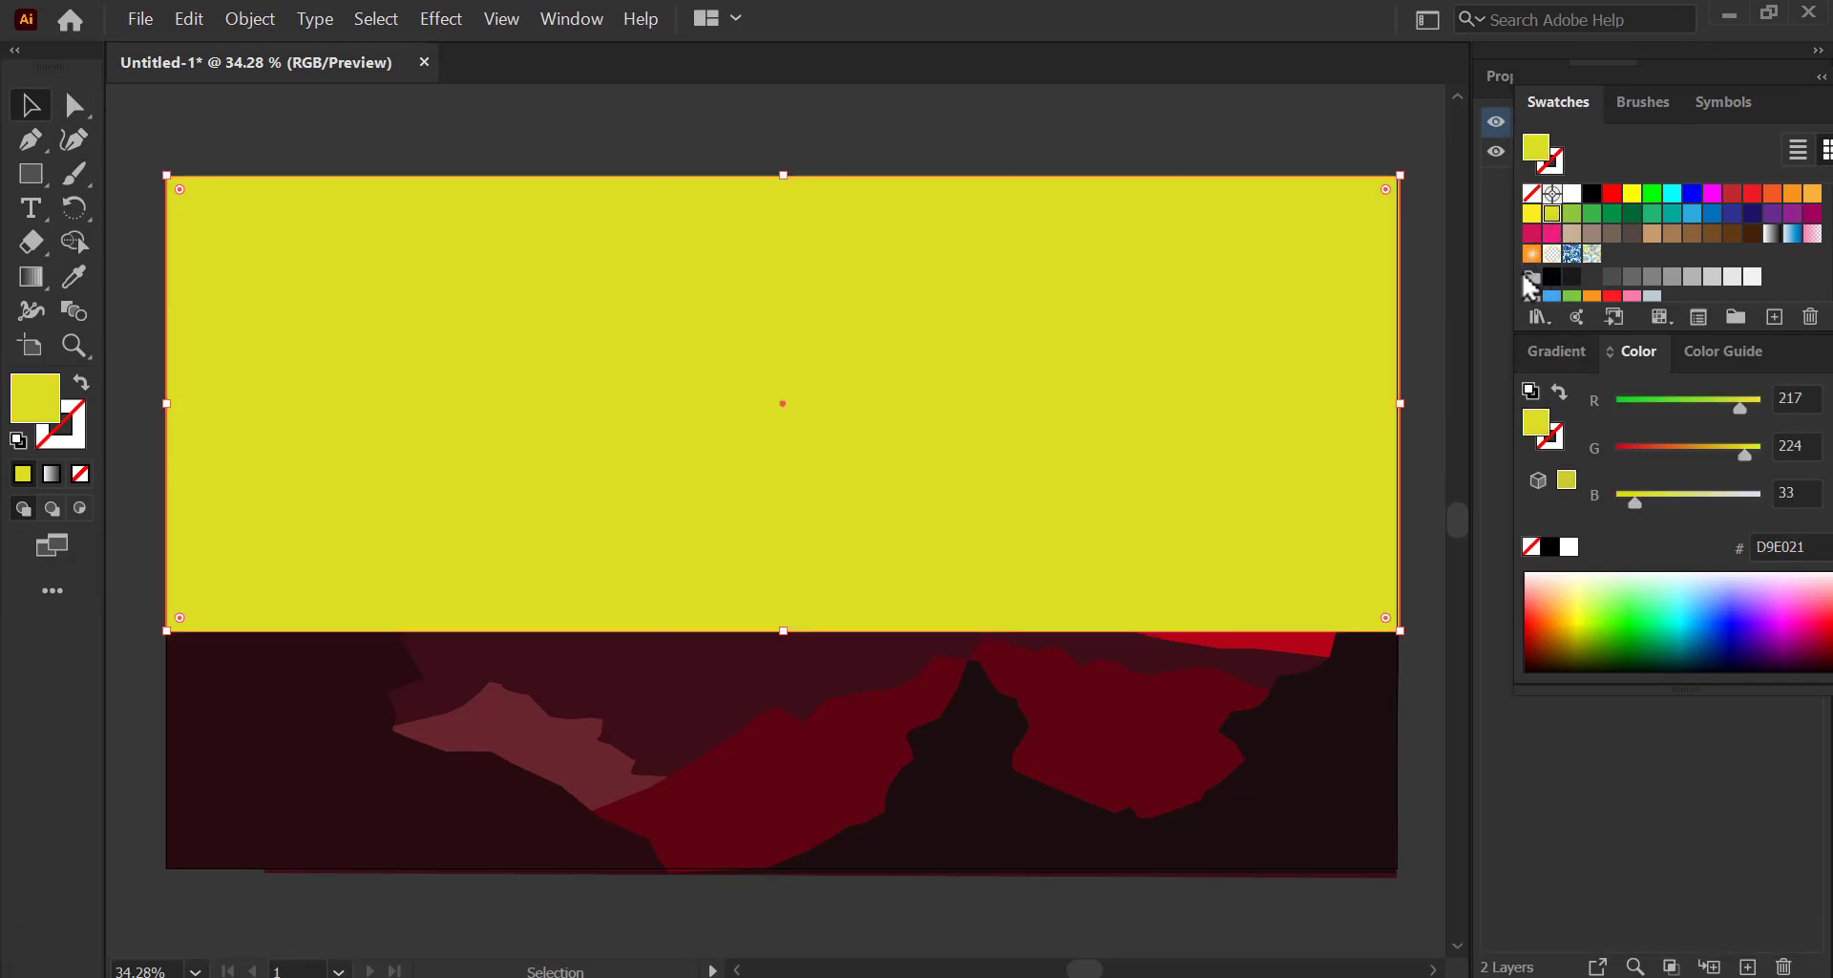
Move Layer 2 beneath Layer 1 and shift the sky rectangle's fill to a warm golden yellow.
drag(1644, 124, 1612, 191)
double_click(48, 411)
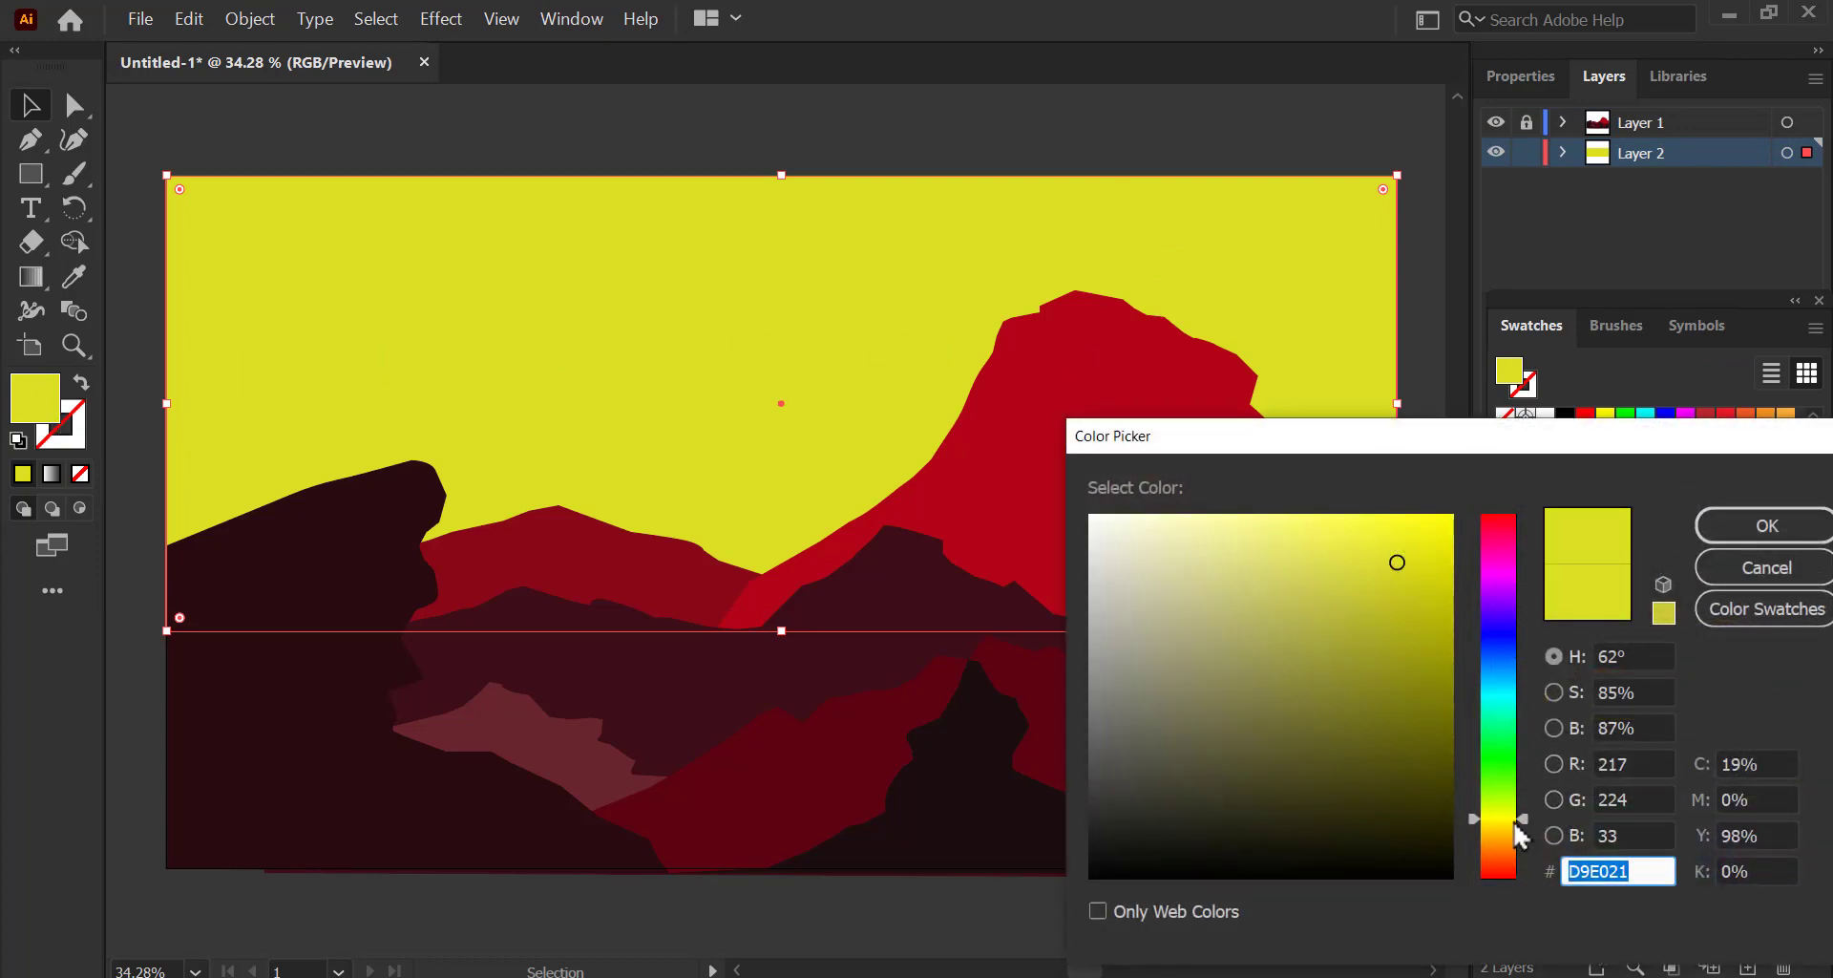
drag(1516, 824, 1518, 837)
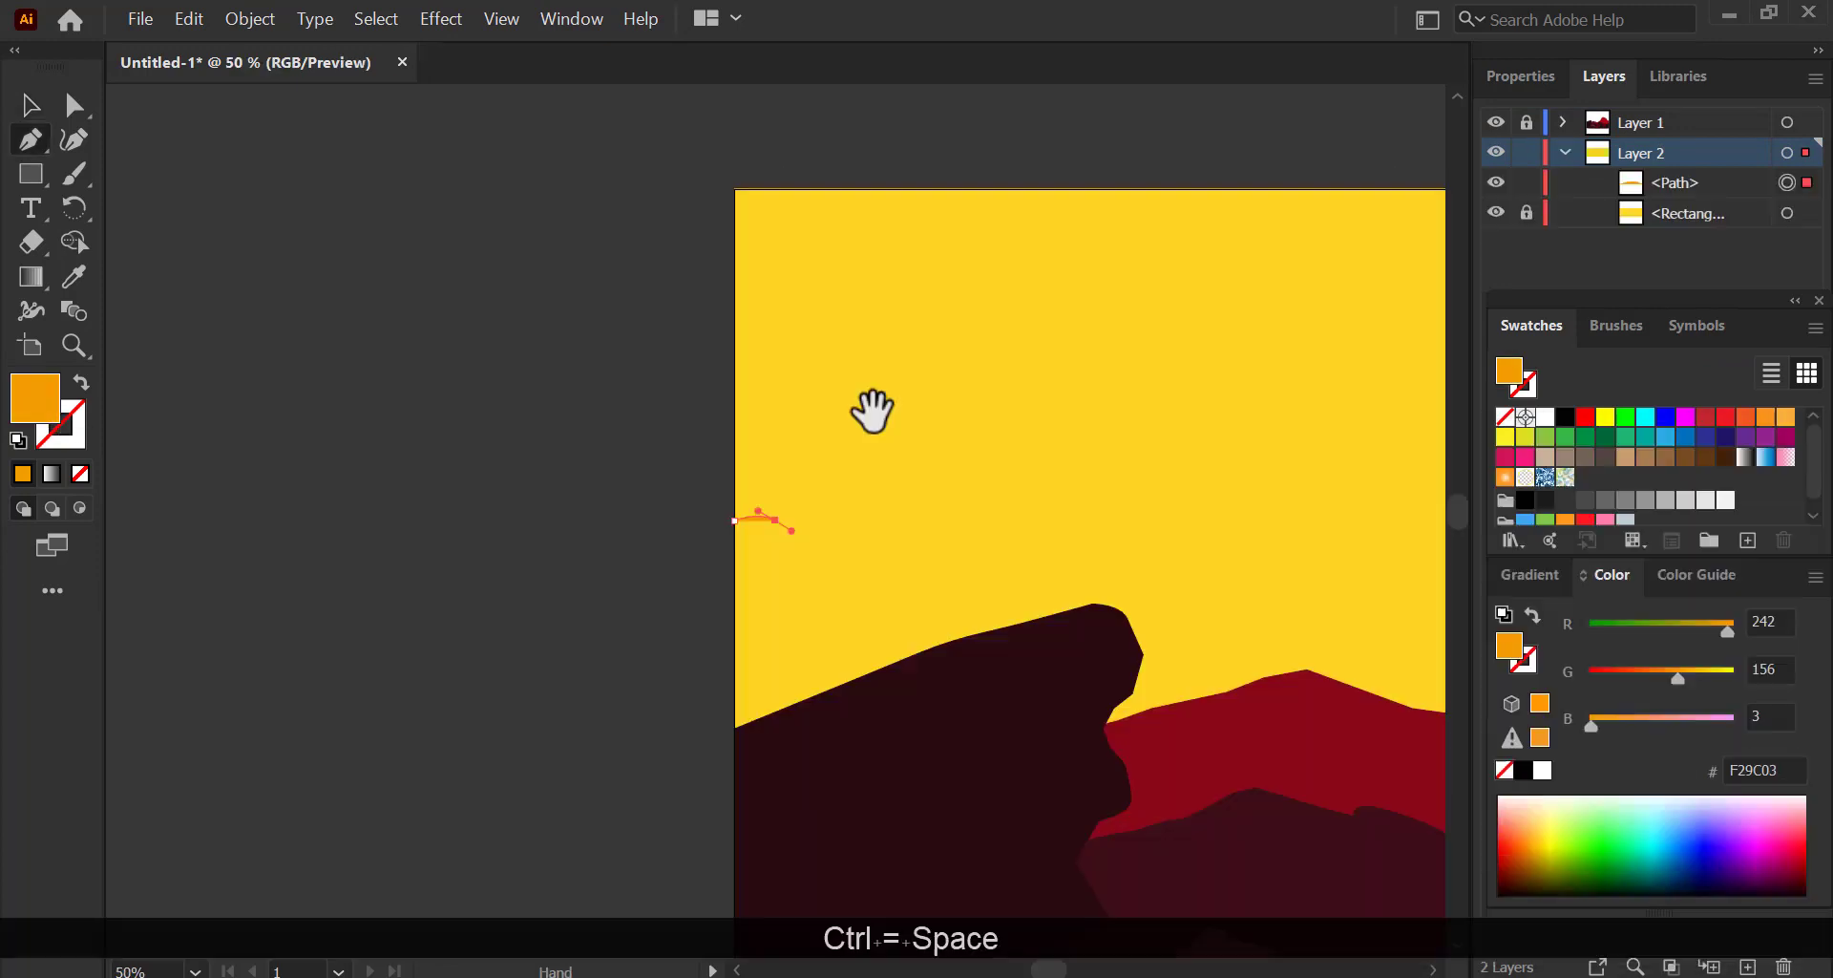
Draw the first scalloped stretch of an orange F29C03 cloud edge with the Pen tool, from the artboard's left edge above the left cliff.
drag(871, 409, 376, 397)
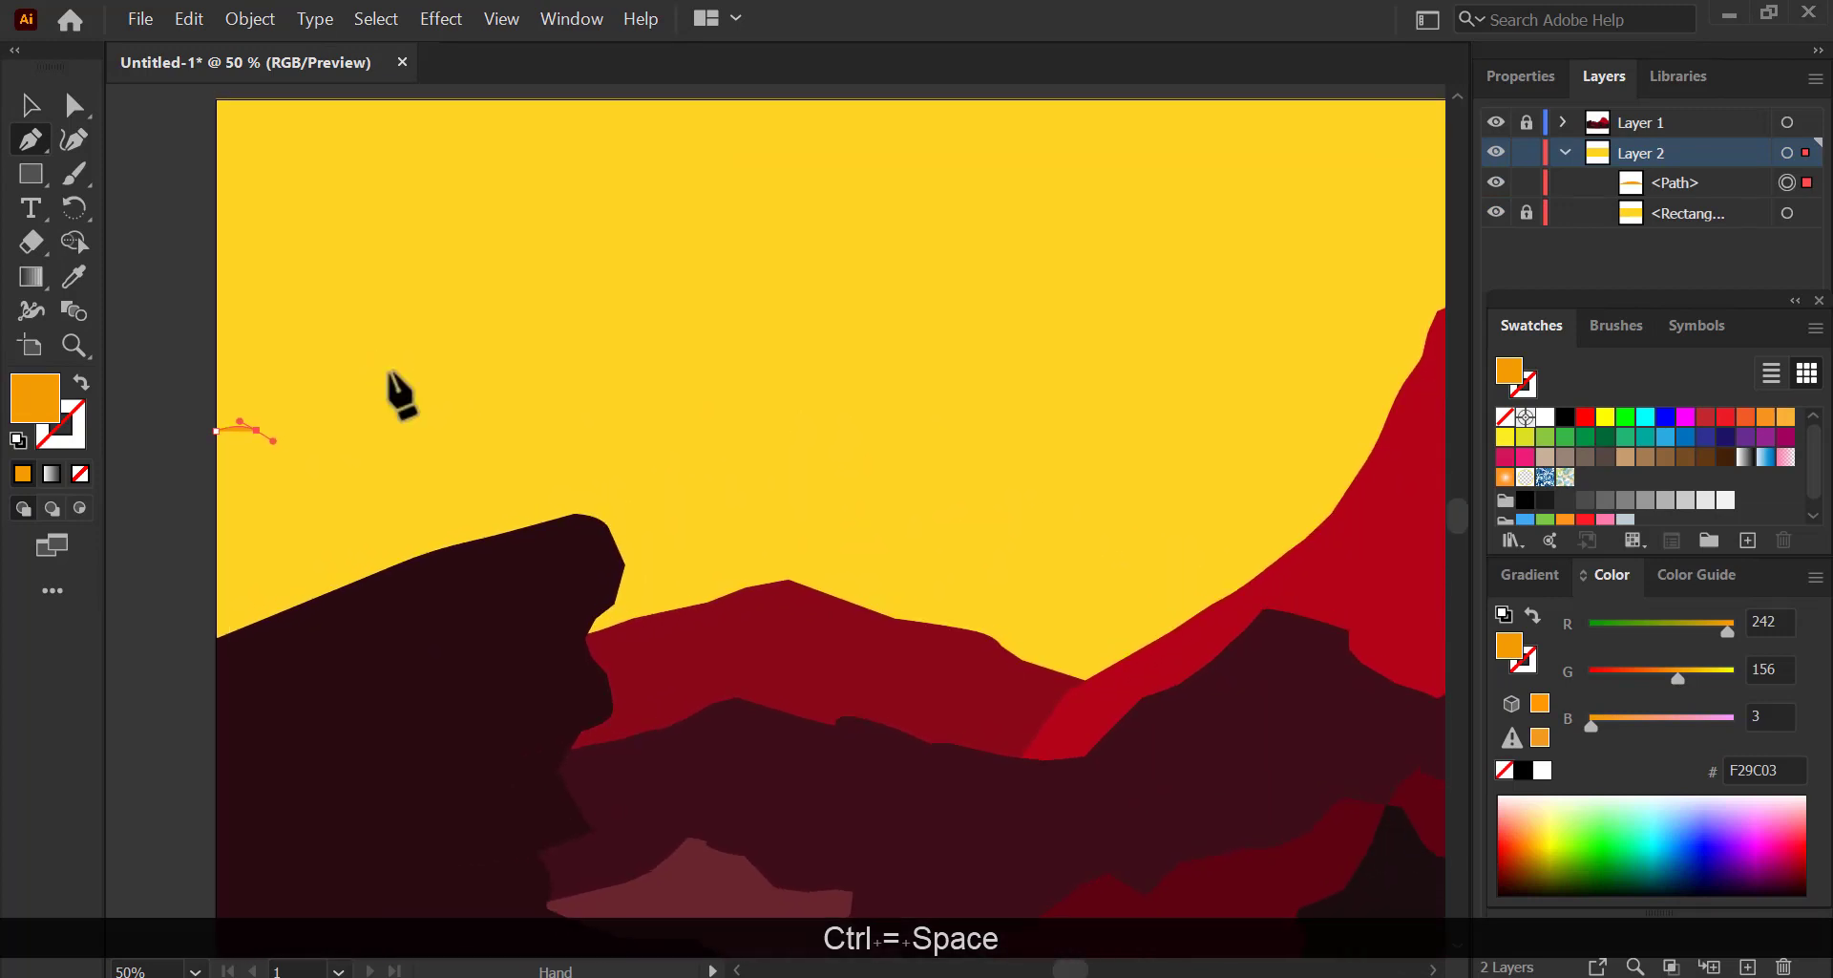
click(275, 459)
click(312, 477)
click(365, 487)
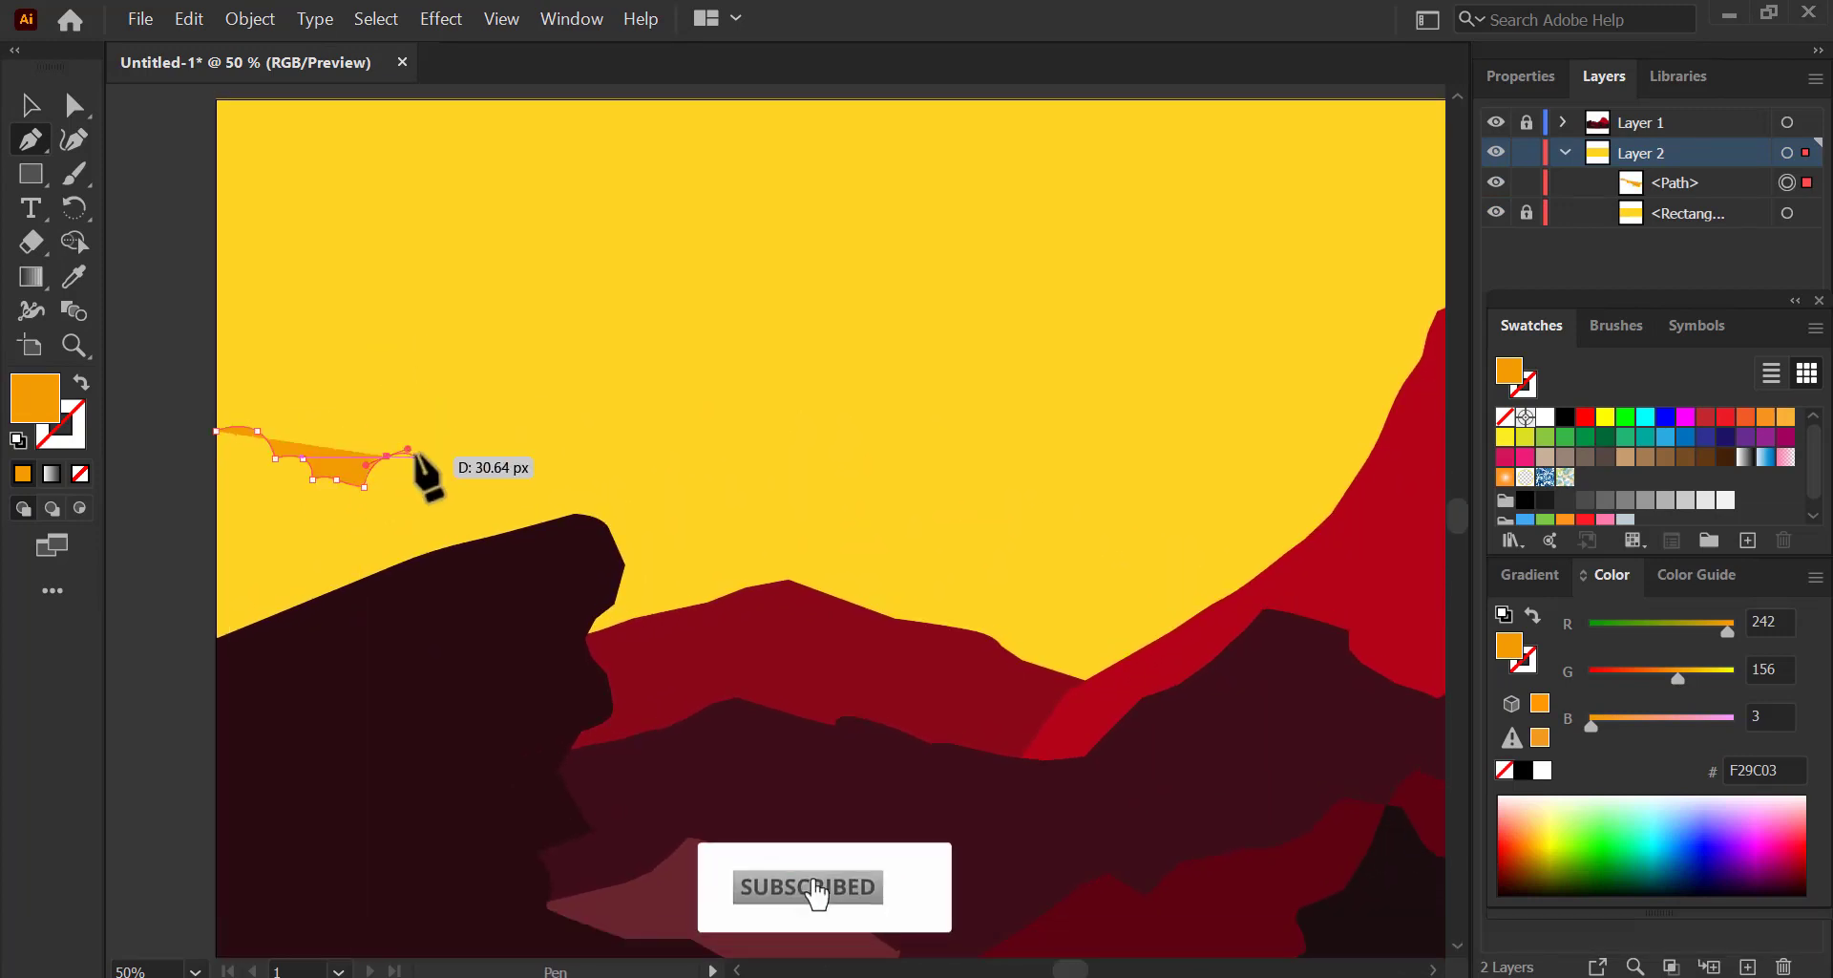
drag(514, 432, 514, 433)
click(526, 457)
drag(589, 431, 893, 502)
click(630, 445)
click(751, 441)
click(856, 455)
Continue the scalloped orange cloud edge across the sky to the tall mountain.
drag(934, 478, 1075, 430)
click(934, 478)
click(1000, 472)
click(1068, 449)
drag(1108, 400, 1114, 355)
click(1109, 400)
click(1295, 424)
mouse_move(1296, 424)
mouse_down()
mouse_move(1333, 415)
mouse_move(1222, 417)
mouse_move(1254, 367)
mouse_up()
key(space)
key(ctrl+z)
click(1229, 399)
mouse_move(1222, 443)
mouse_down()
mouse_move(1305, 394)
mouse_move(1236, 475)
mouse_up()
click(1282, 412)
click(1326, 414)
Extend the cloud edge behind the tall mountain with curved scallops up to the artboard's right edge.
key(space)
key(ctrl+minus)
click(1009, 527)
drag(1044, 546, 1062, 540)
click(1044, 546)
drag(1088, 541, 1141, 502)
click(1087, 541)
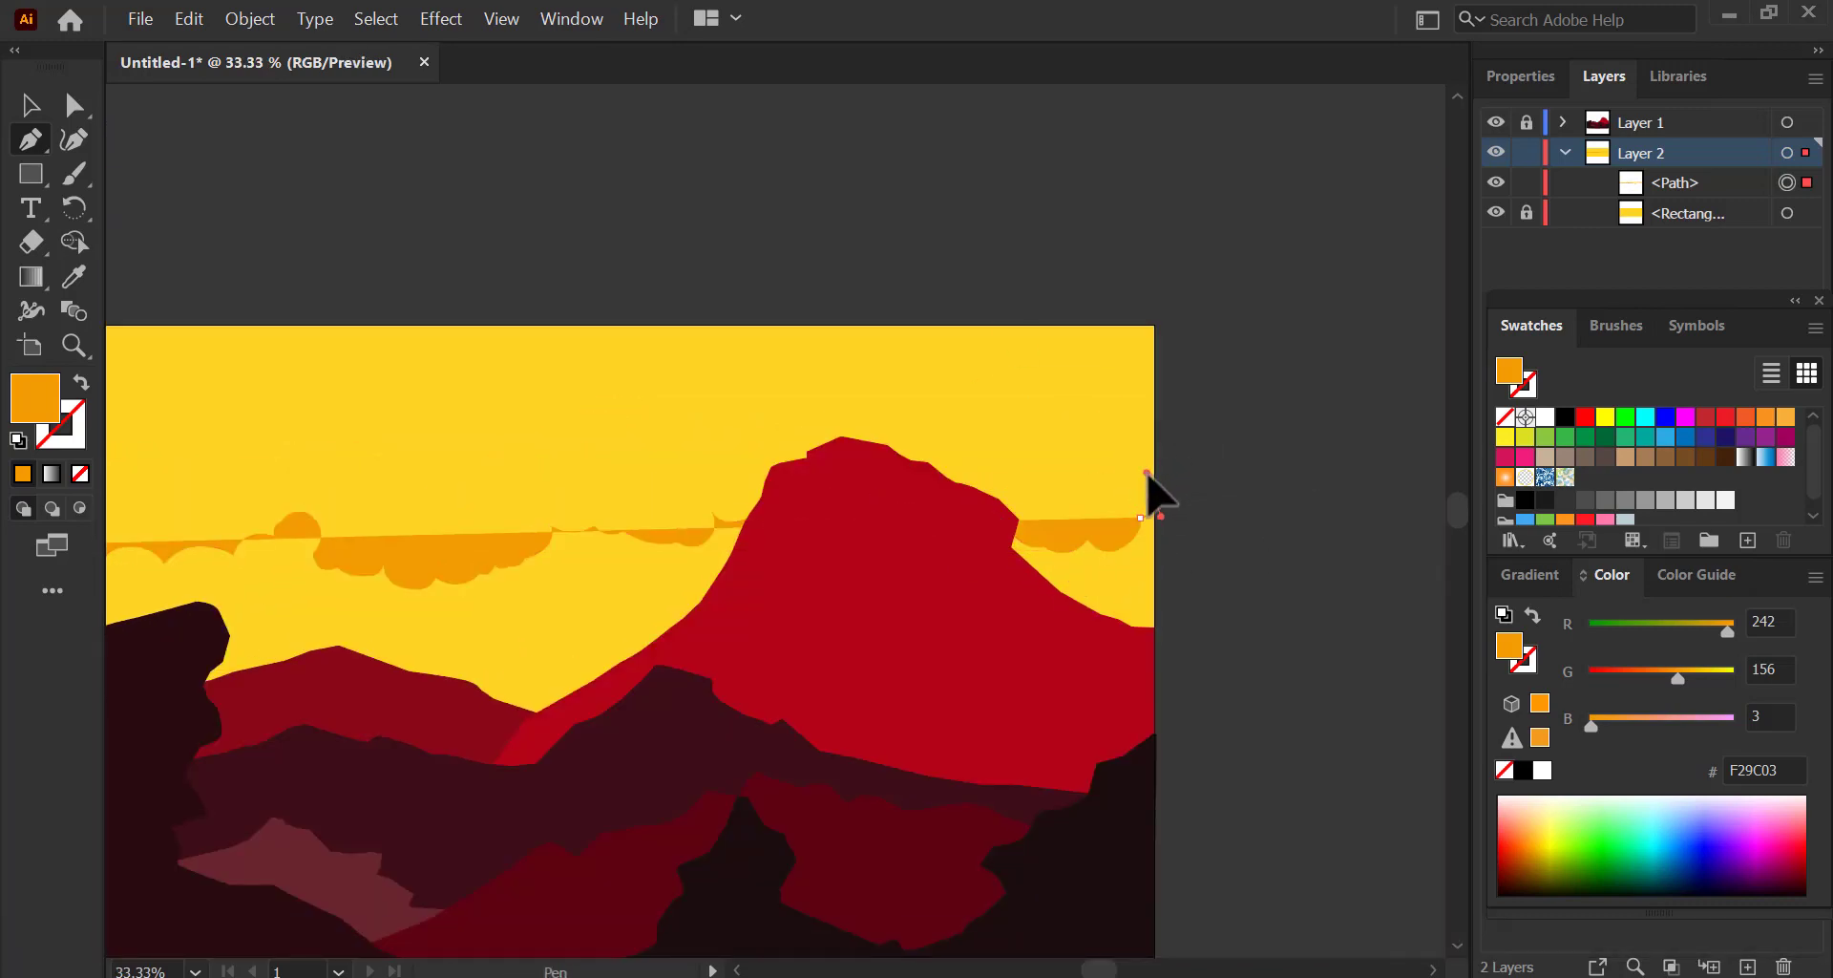
Close the orange cloud path around the artboard's upper corners to cover the upper sky.
click(1154, 326)
key(space)
click(213, 287)
click(212, 507)
Reshape the curves of the orange cloud edge above the left cliff with the Direct Selection tool.
key(a)
key(ctrl+z)
drag(536, 491, 541, 488)
key(space)
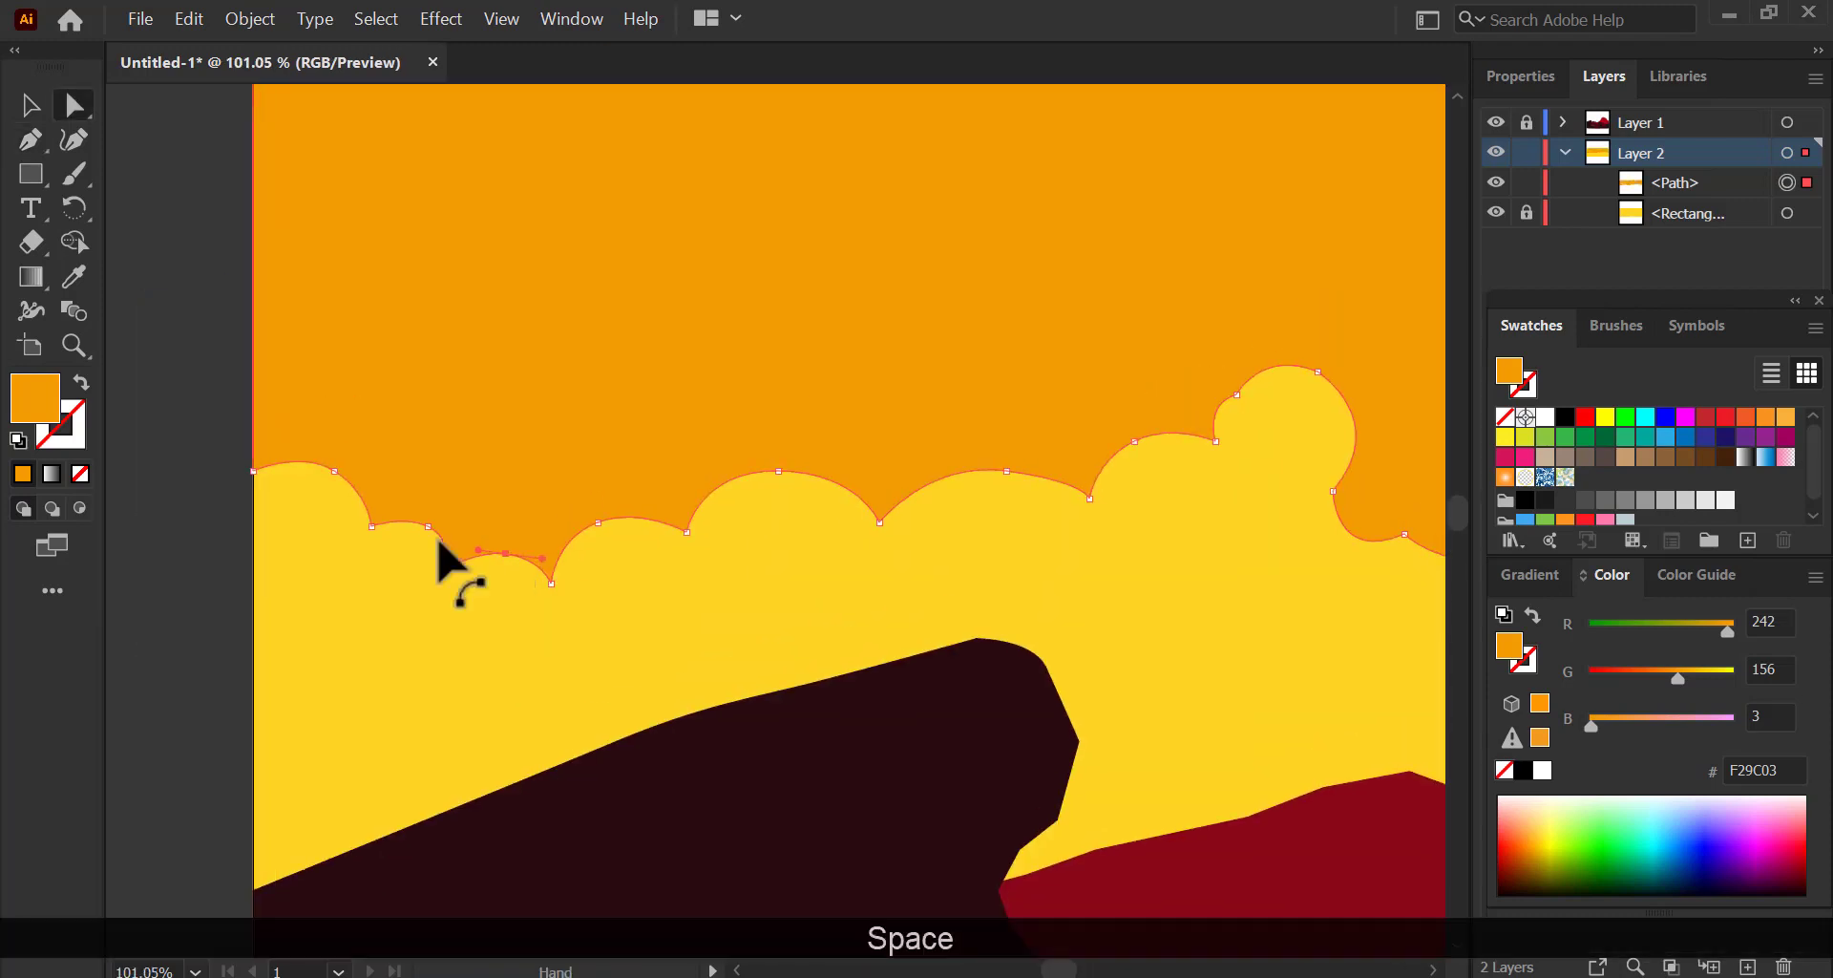
drag(961, 501, 502, 545)
key(space)
drag(738, 487, 506, 547)
drag(506, 547, 562, 557)
key(space)
drag(561, 558, 570, 565)
key(ctrl+z)
key(space)
Round out the cloud edge's scallops above the distant left hill by adjusting their anchor handles.
drag(583, 678, 545, 639)
drag(539, 638, 547, 627)
key(space)
drag(712, 714, 537, 650)
key(space)
click(532, 654)
key(space)
drag(769, 597, 502, 633)
drag(507, 651, 545, 670)
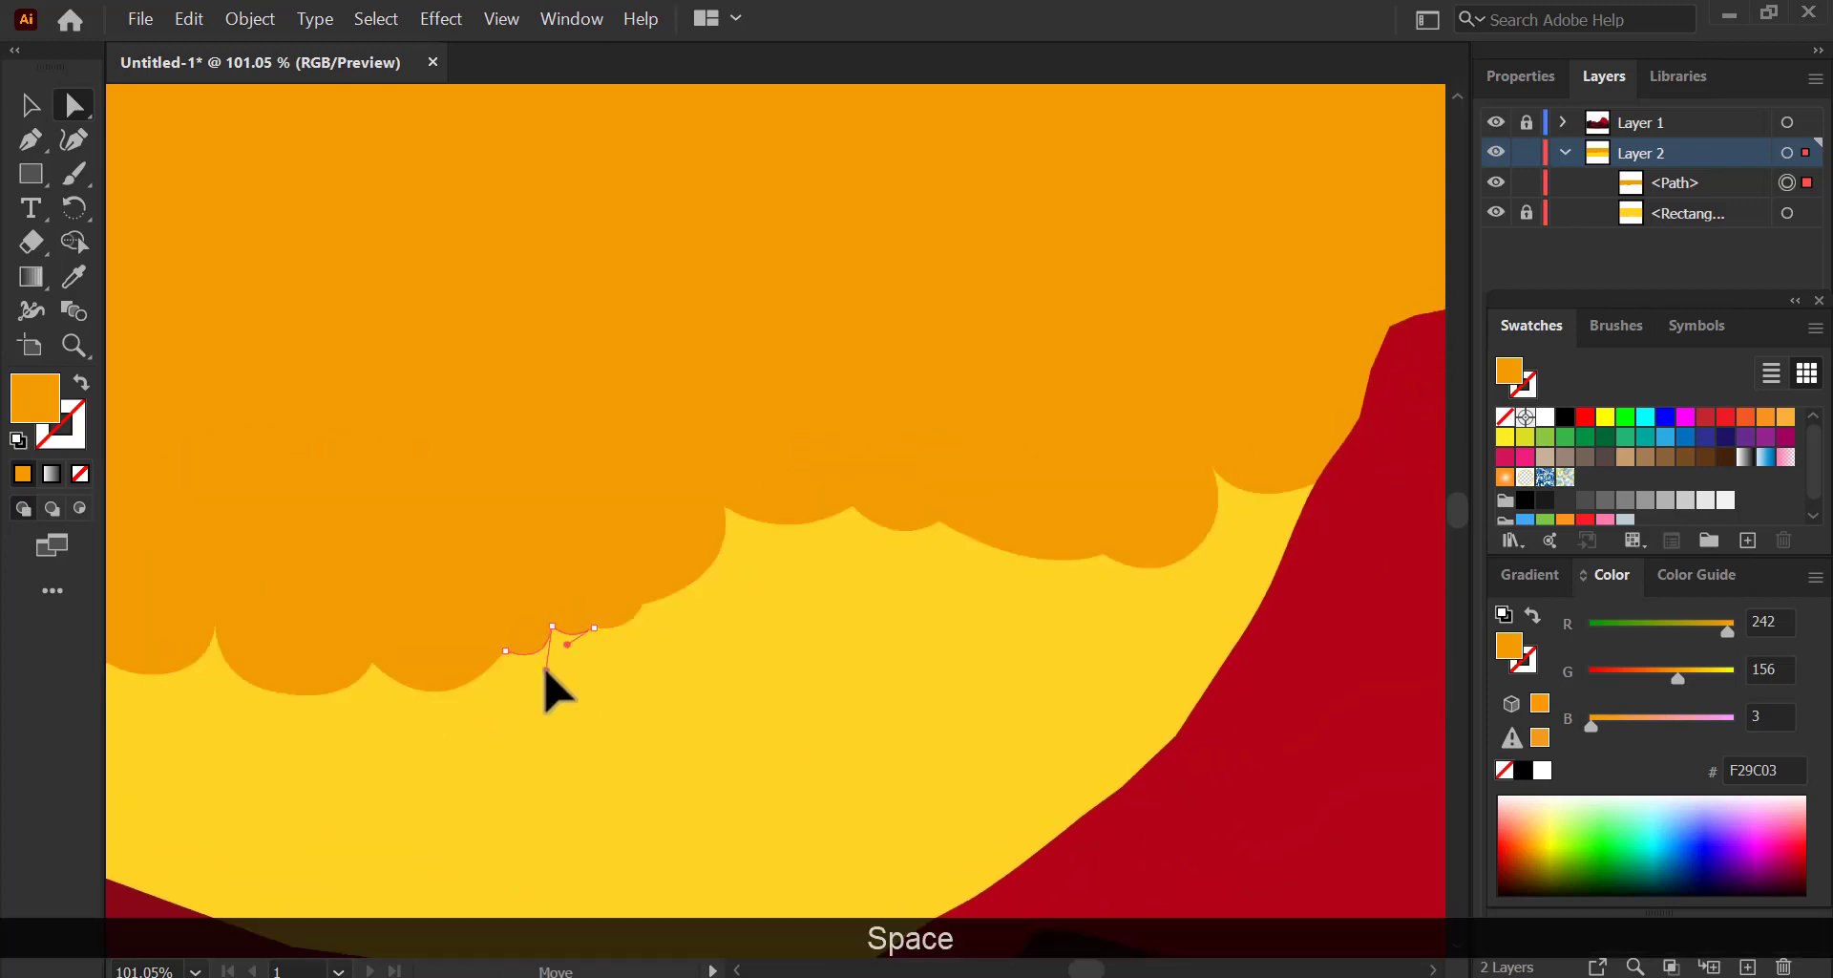
Smooth the small scallops of the cloud edge leading up to the tall mountain's left slope.
key(space)
drag(641, 604, 526, 654)
mouse_move(527, 653)
mouse_down()
mouse_move(544, 674)
mouse_move(528, 684)
mouse_up()
drag(650, 605, 522, 684)
drag(522, 684, 551, 702)
drag(633, 608, 519, 611)
drag(520, 611, 435, 686)
key(space)
drag(608, 631, 574, 591)
drag(524, 619, 499, 646)
drag(625, 622, 605, 680)
drag(748, 635, 580, 671)
key(space)
drag(666, 583, 585, 636)
Refine the cloud edge's last scallops between the tall mountain and the artboard's right edge.
key(space)
drag(1404, 639, 687, 628)
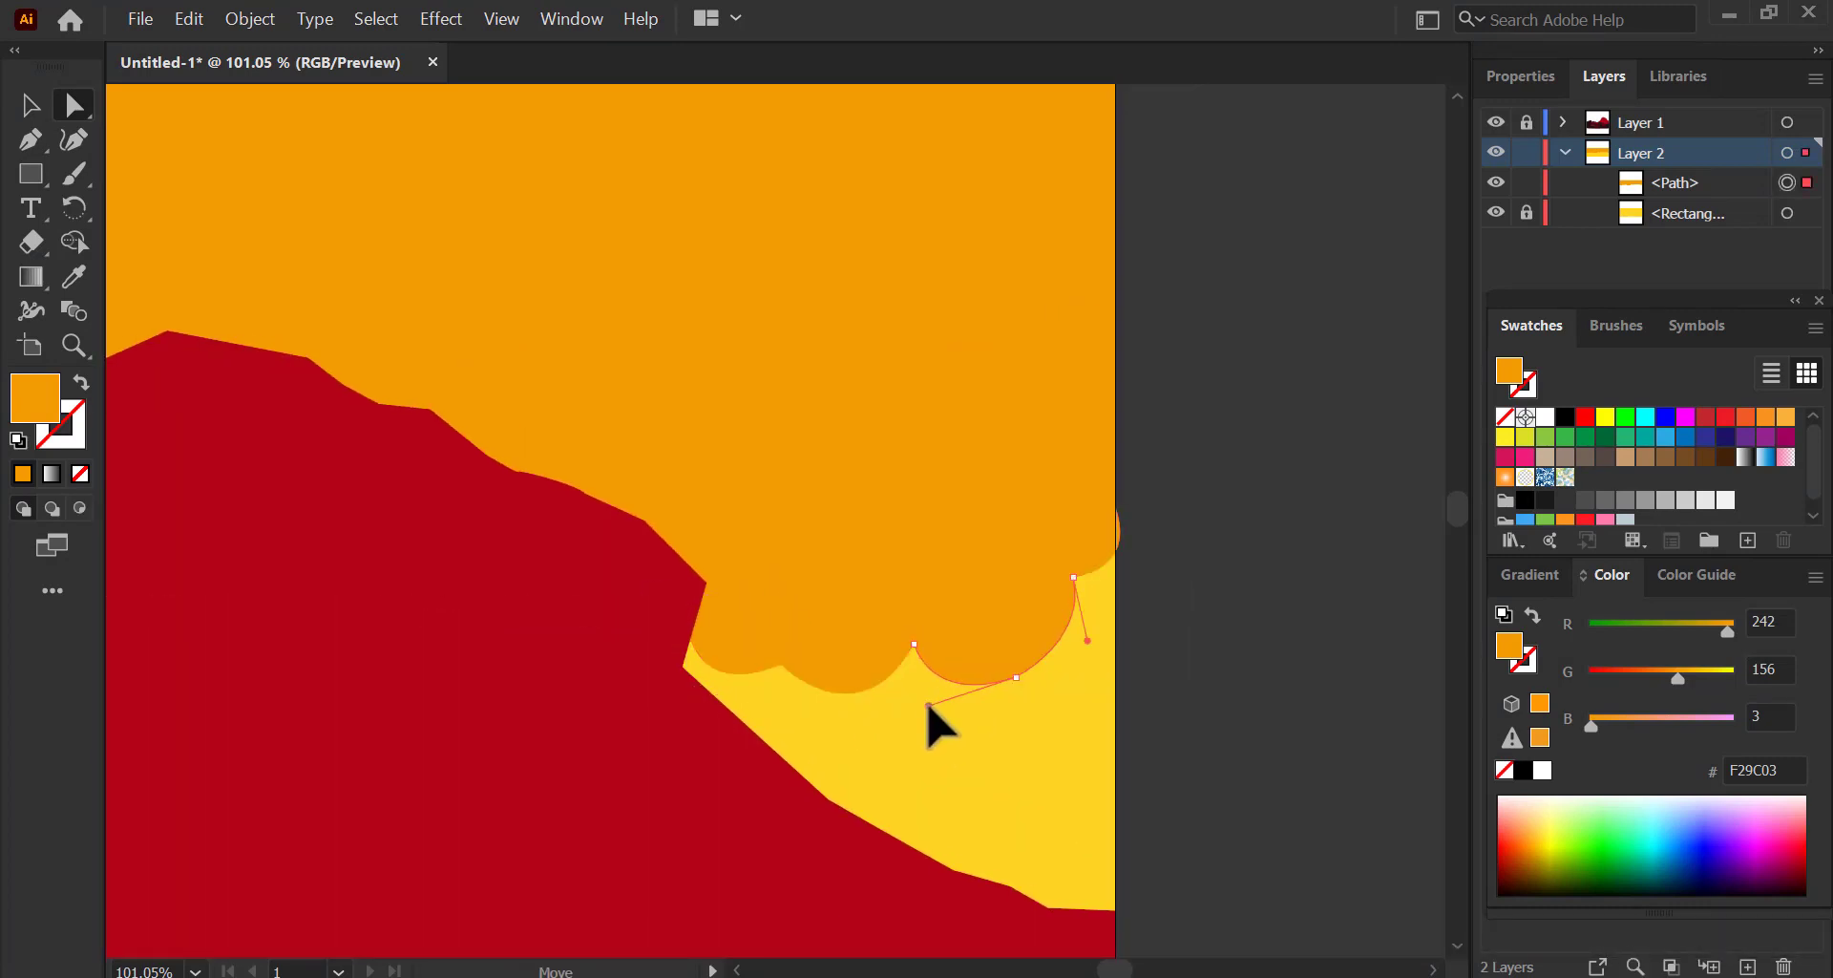
click(1113, 573)
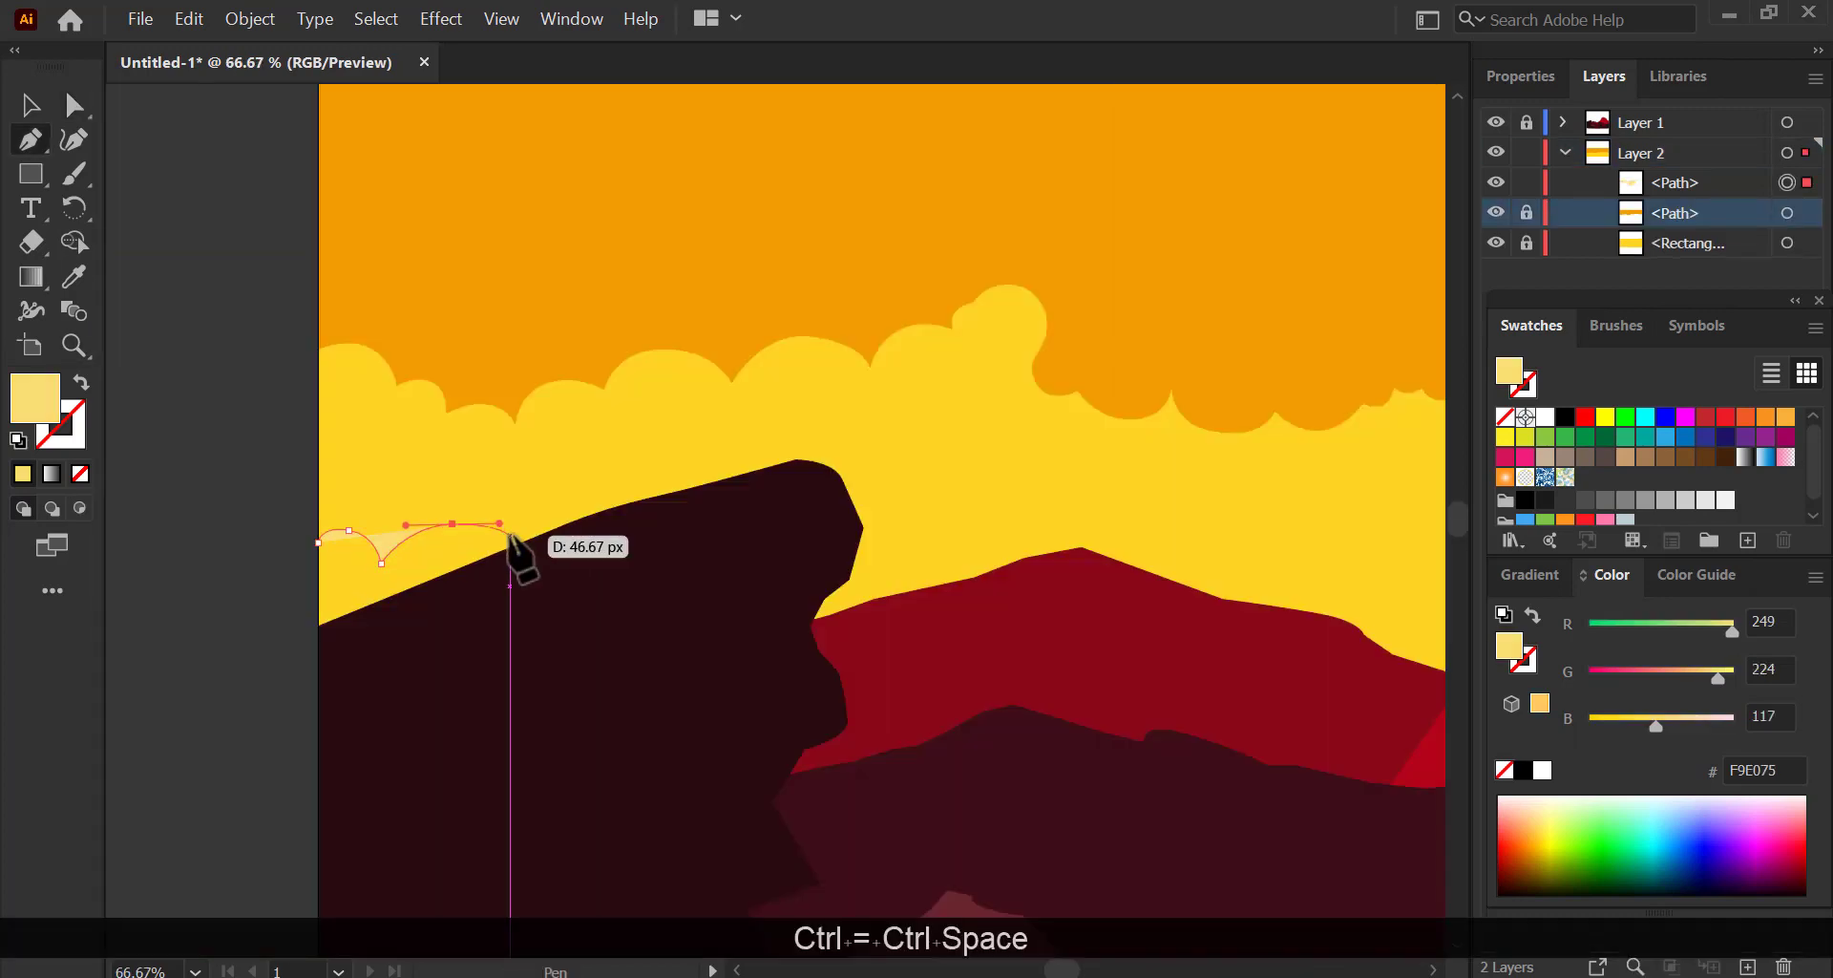
Draw pale yellow cloud scallops along the left cliff's top edge with the Pen tool.
click(605, 496)
click(658, 457)
click(721, 435)
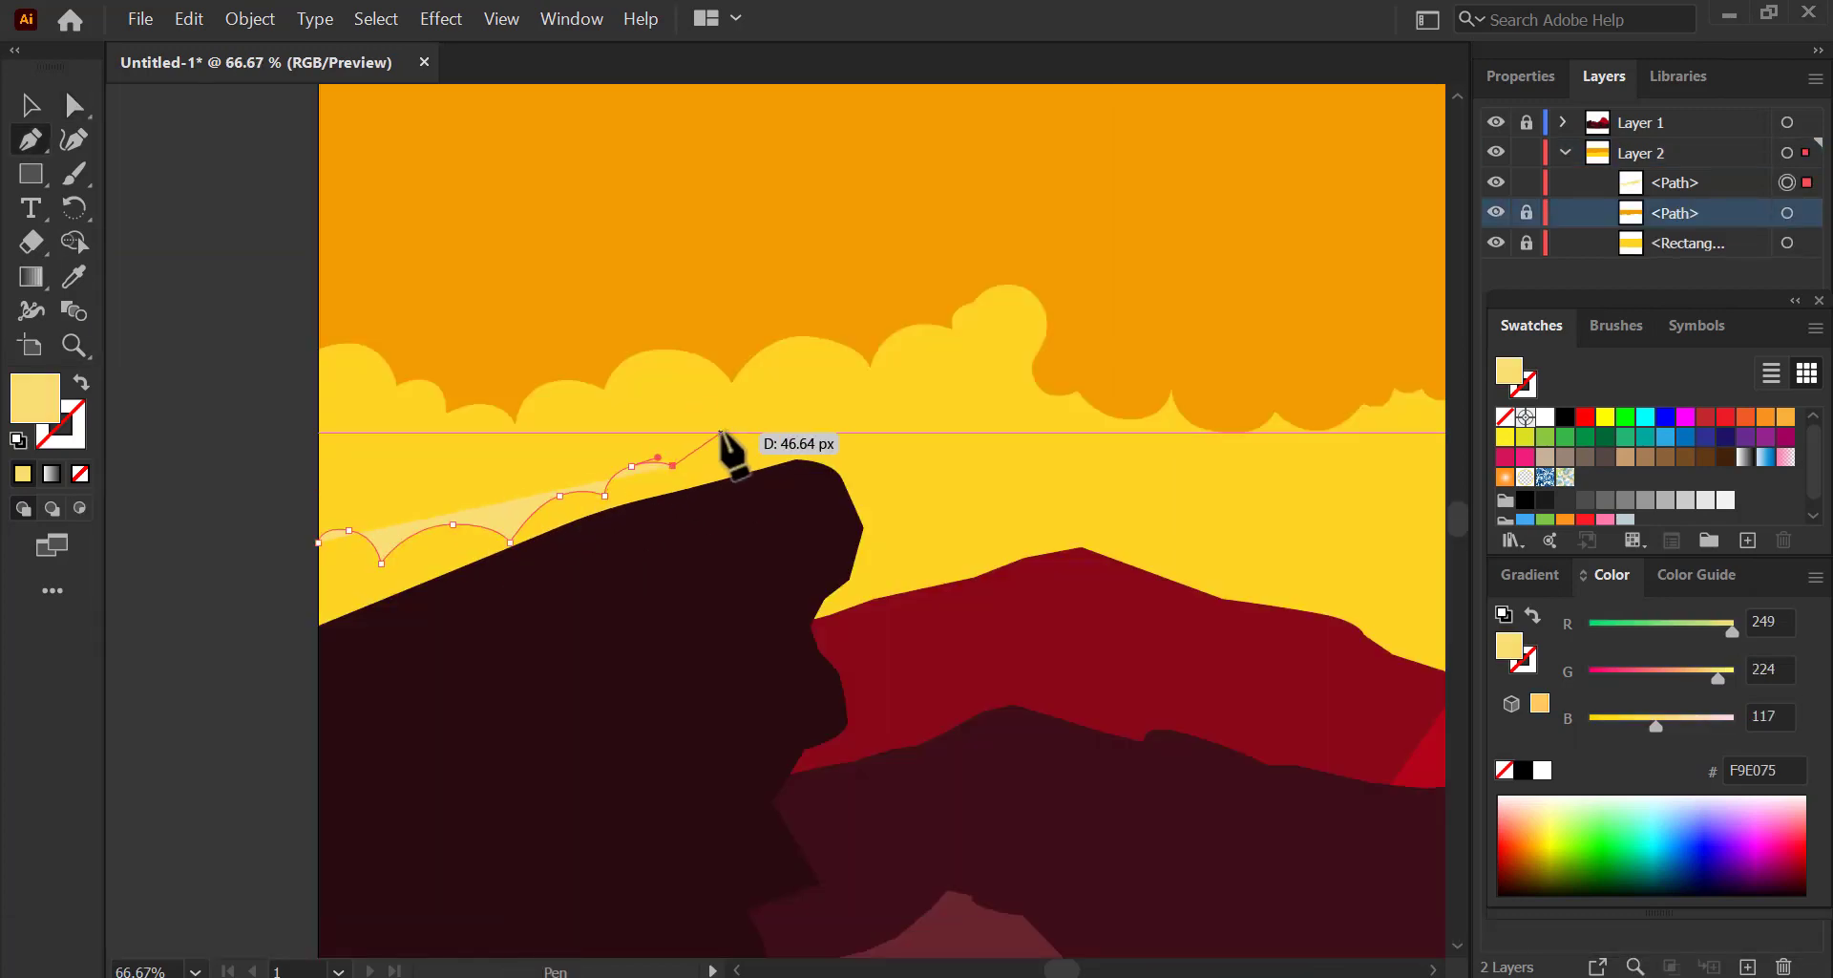
click(787, 446)
drag(892, 500, 903, 549)
key(ctrl+z)
drag(868, 431, 912, 444)
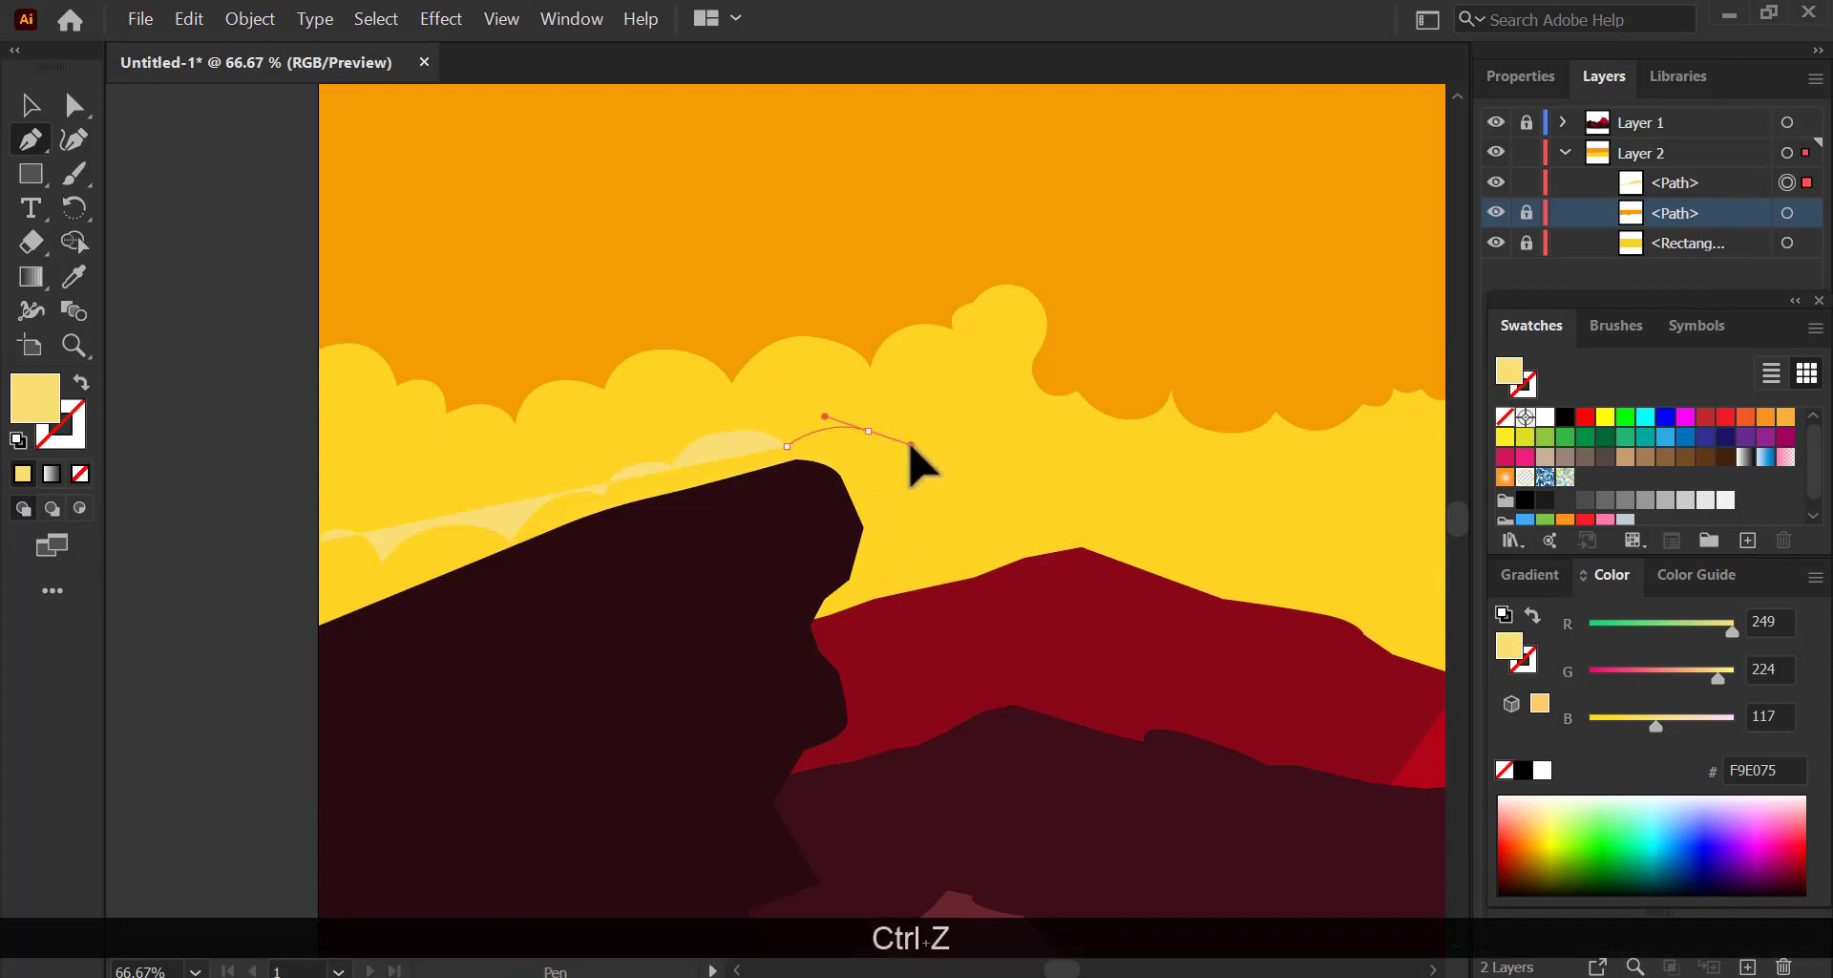
Continue the pale cloud's scalloped edge past the cliff and above the distant left hill.
click(906, 507)
key(space)
drag(968, 514, 806, 533)
mouse_move(838, 539)
mouse_down()
mouse_move(881, 571)
mouse_move(847, 541)
mouse_move(873, 522)
mouse_move(809, 547)
mouse_up()
click(838, 538)
click(891, 546)
drag(848, 524, 901, 617)
click(901, 543)
drag(863, 587, 756, 611)
click(716, 563)
click(844, 611)
Extend the pale cloud scallops up to the tall mountain's left slope and close the shape behind the mountains.
drag(829, 583, 878, 557)
key(ctrl+z)
click(871, 571)
key(space)
drag(863, 561, 889, 581)
click(889, 568)
drag(899, 539, 879, 576)
click(966, 538)
click(986, 540)
drag(986, 541, 845, 603)
drag(845, 603, 847, 529)
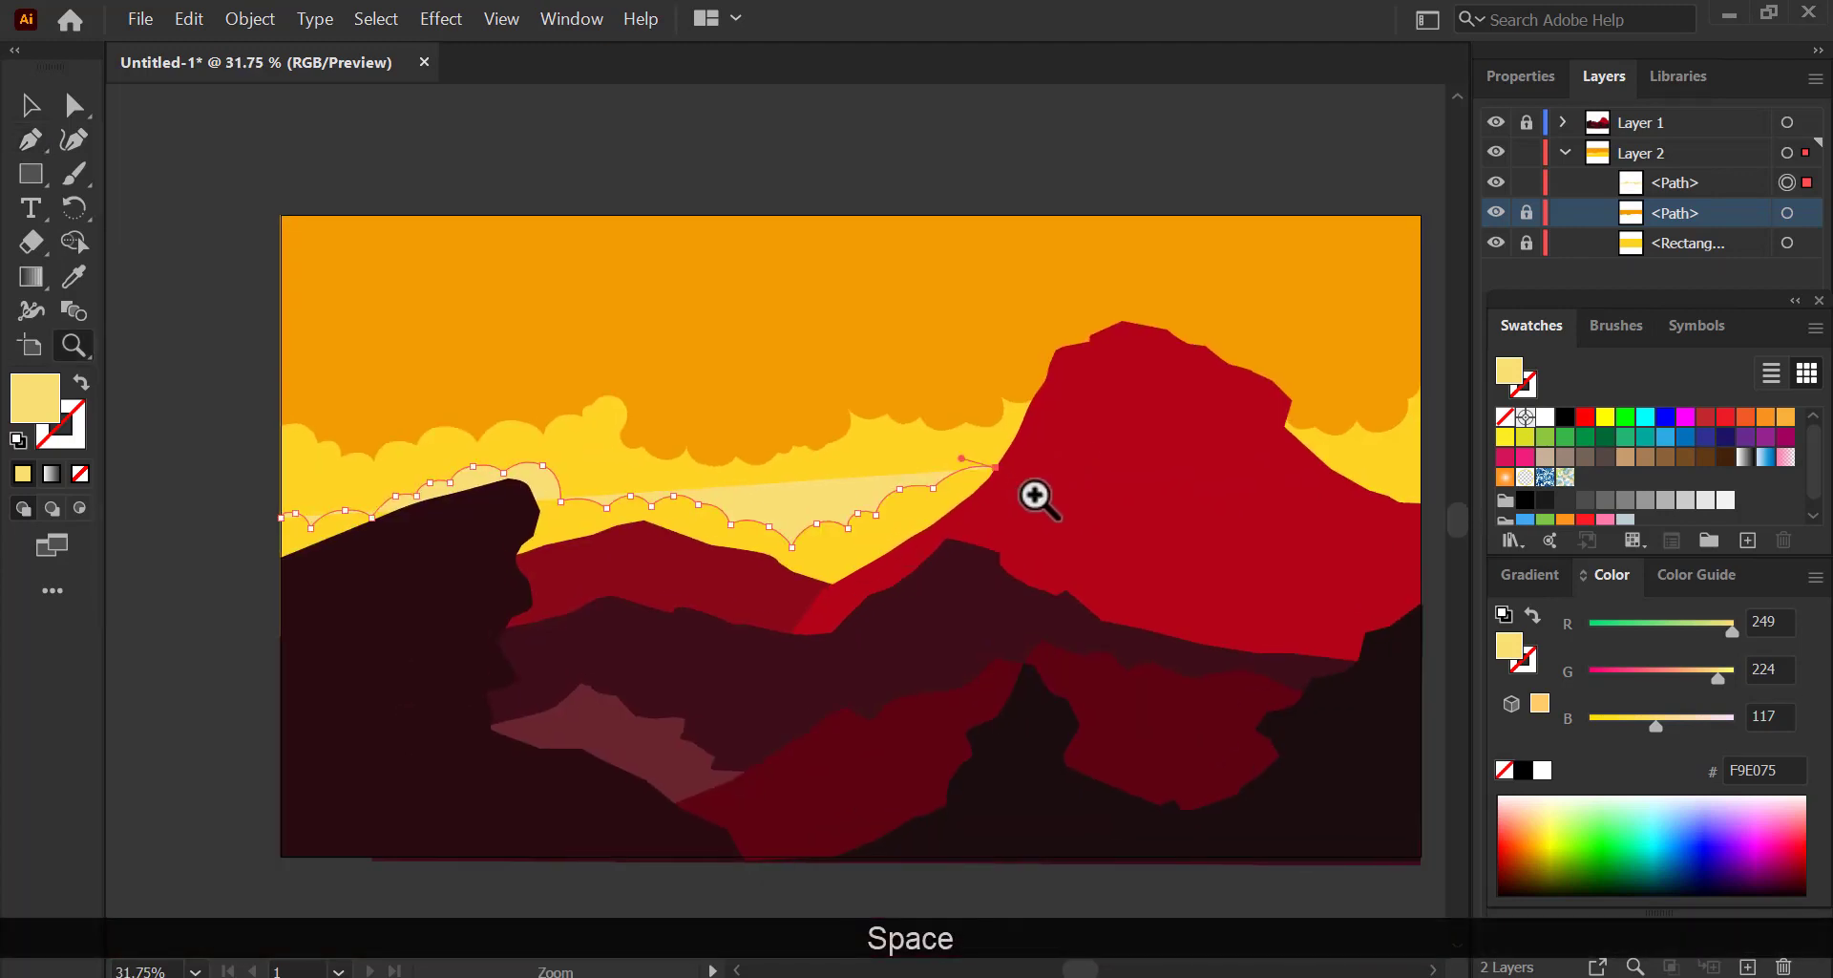
click(1047, 582)
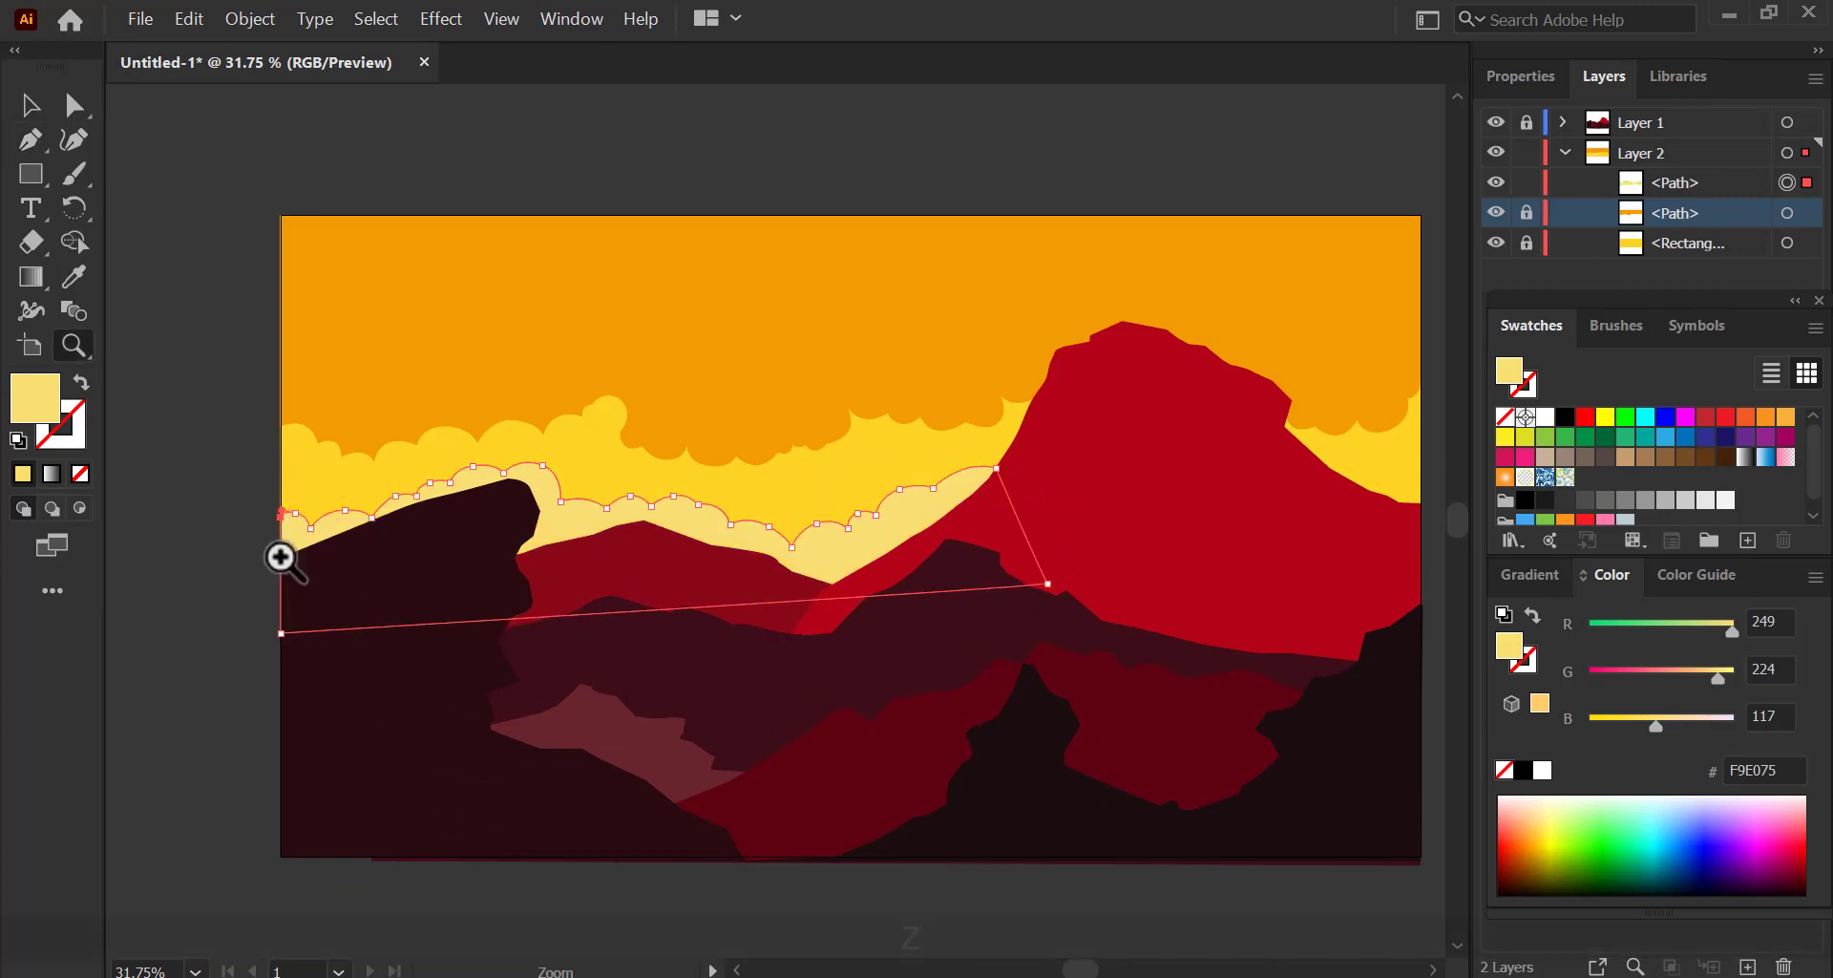
Round out the pale cloud's scallops above the left cliff by adjusting their anchors with the Direct Selection tool.
drag(276, 552, 338, 558)
key(a)
drag(383, 470, 393, 470)
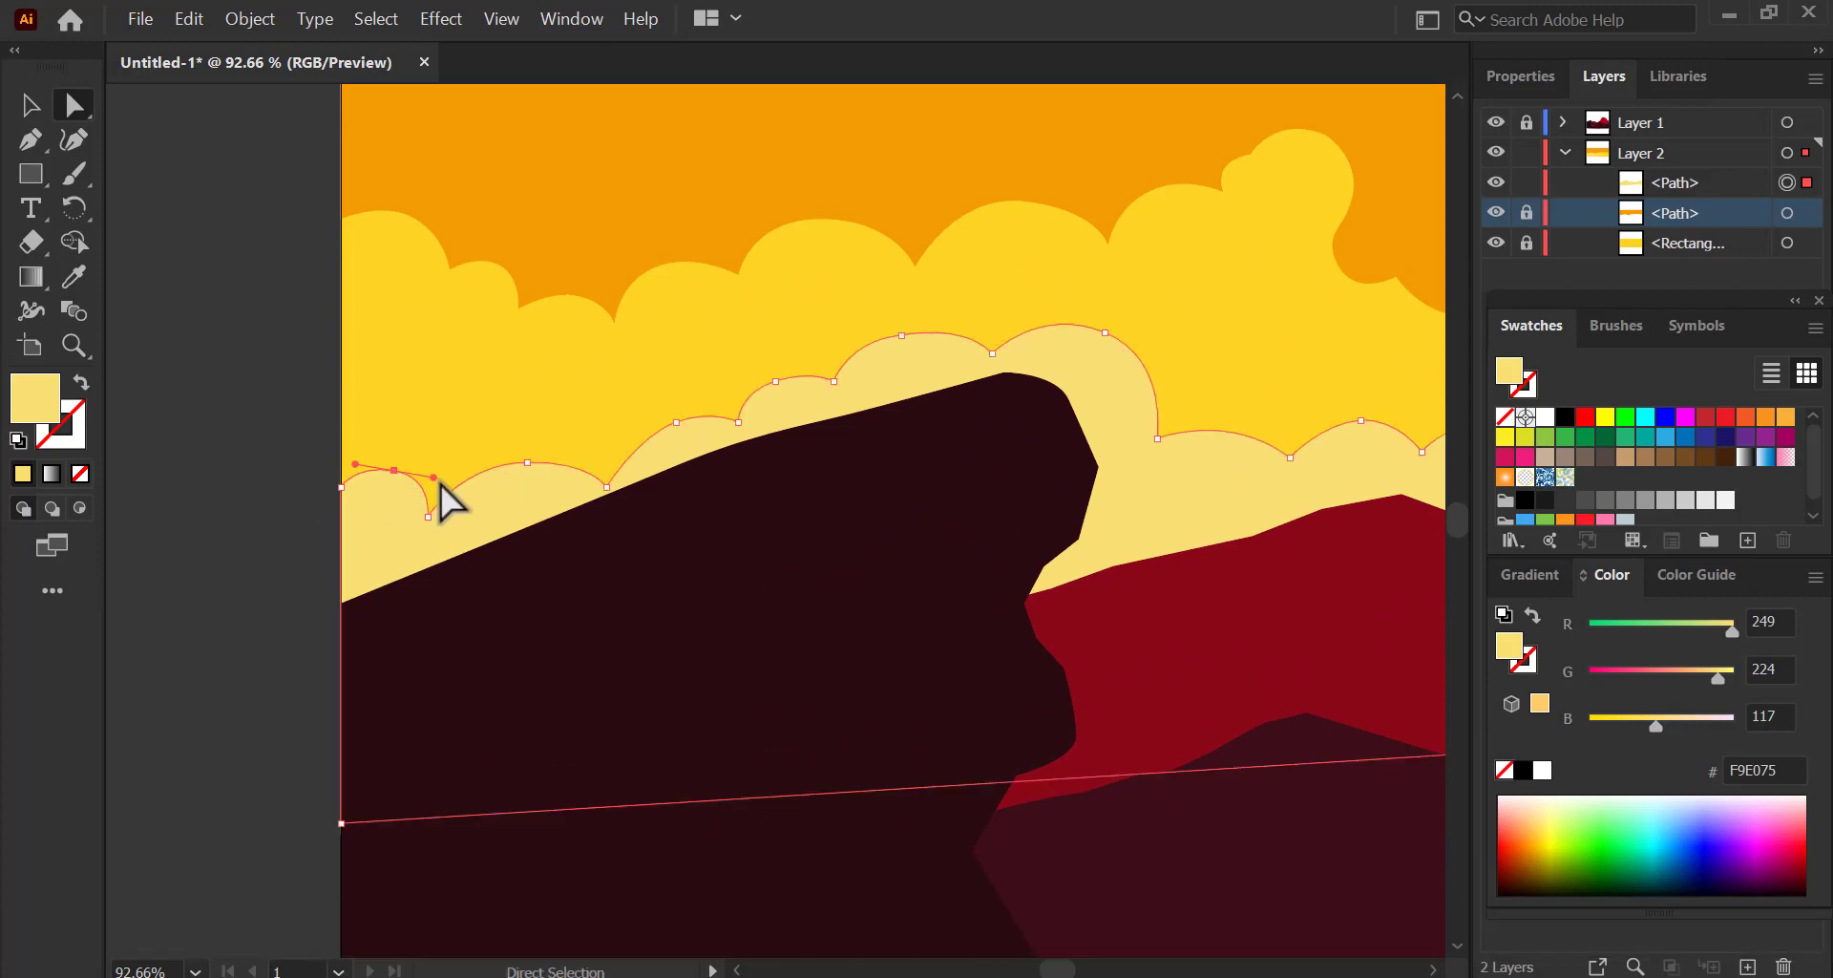
drag(528, 460, 393, 495)
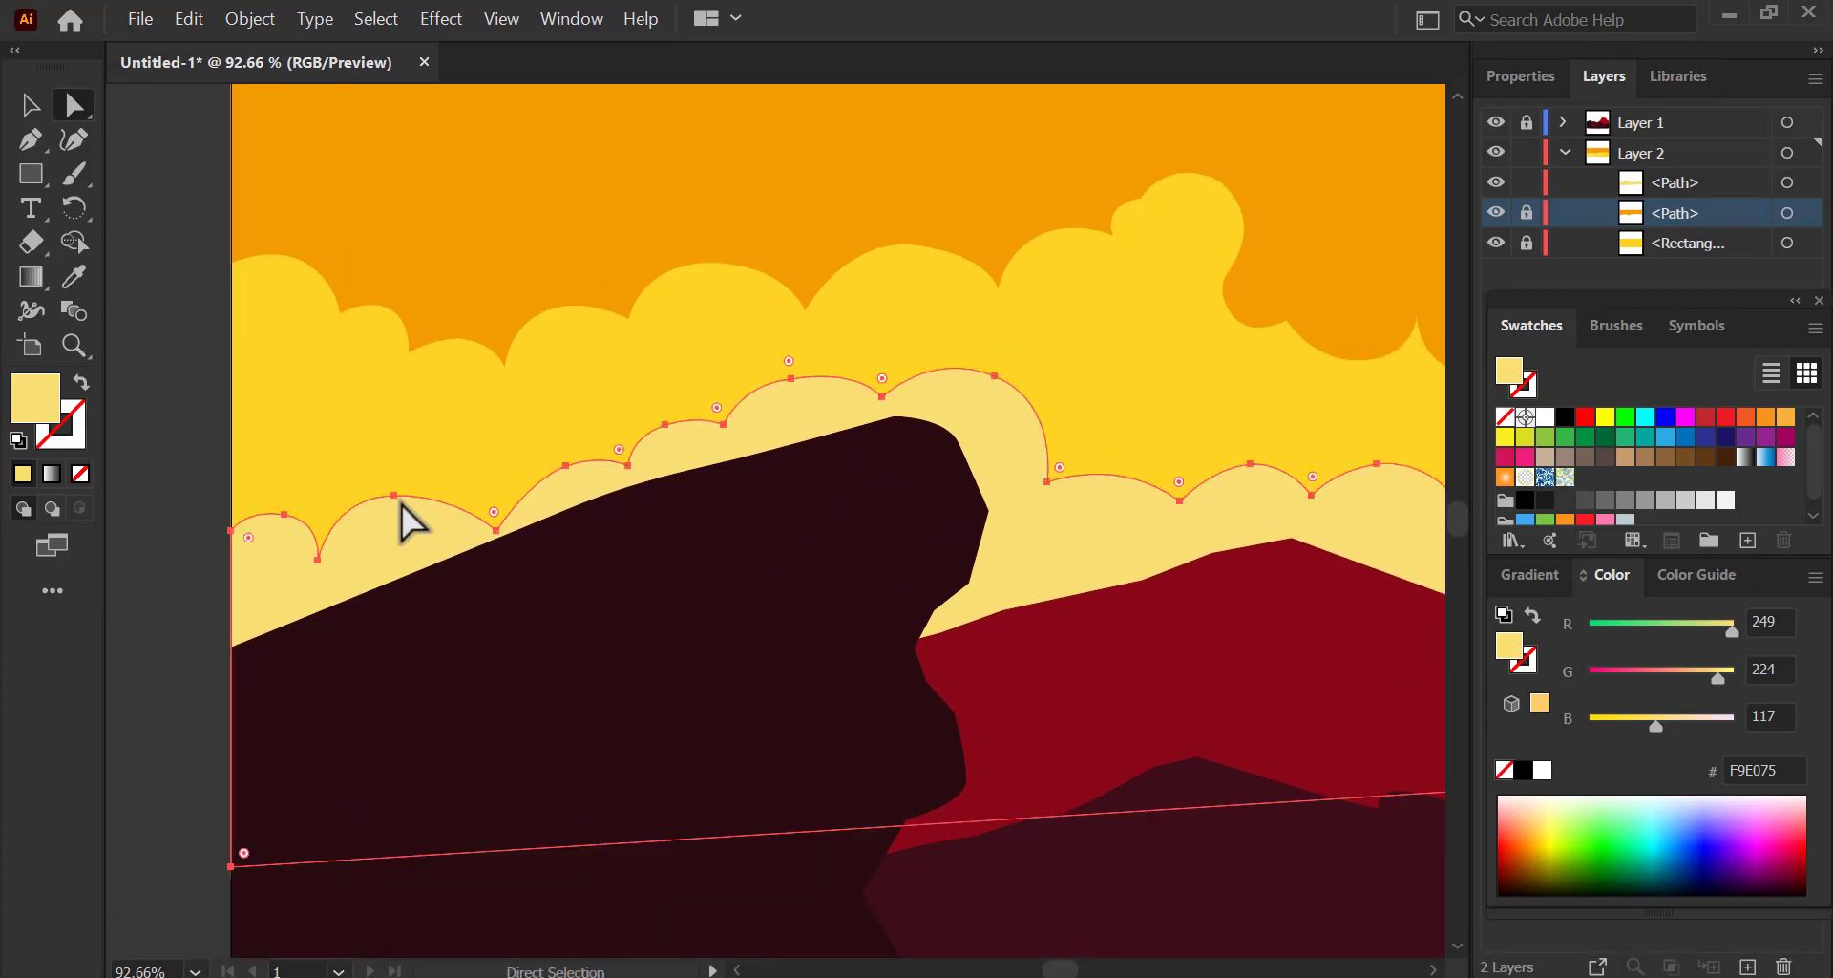
drag(526, 476, 420, 505)
drag(456, 490, 481, 475)
drag(383, 523, 413, 494)
key(space)
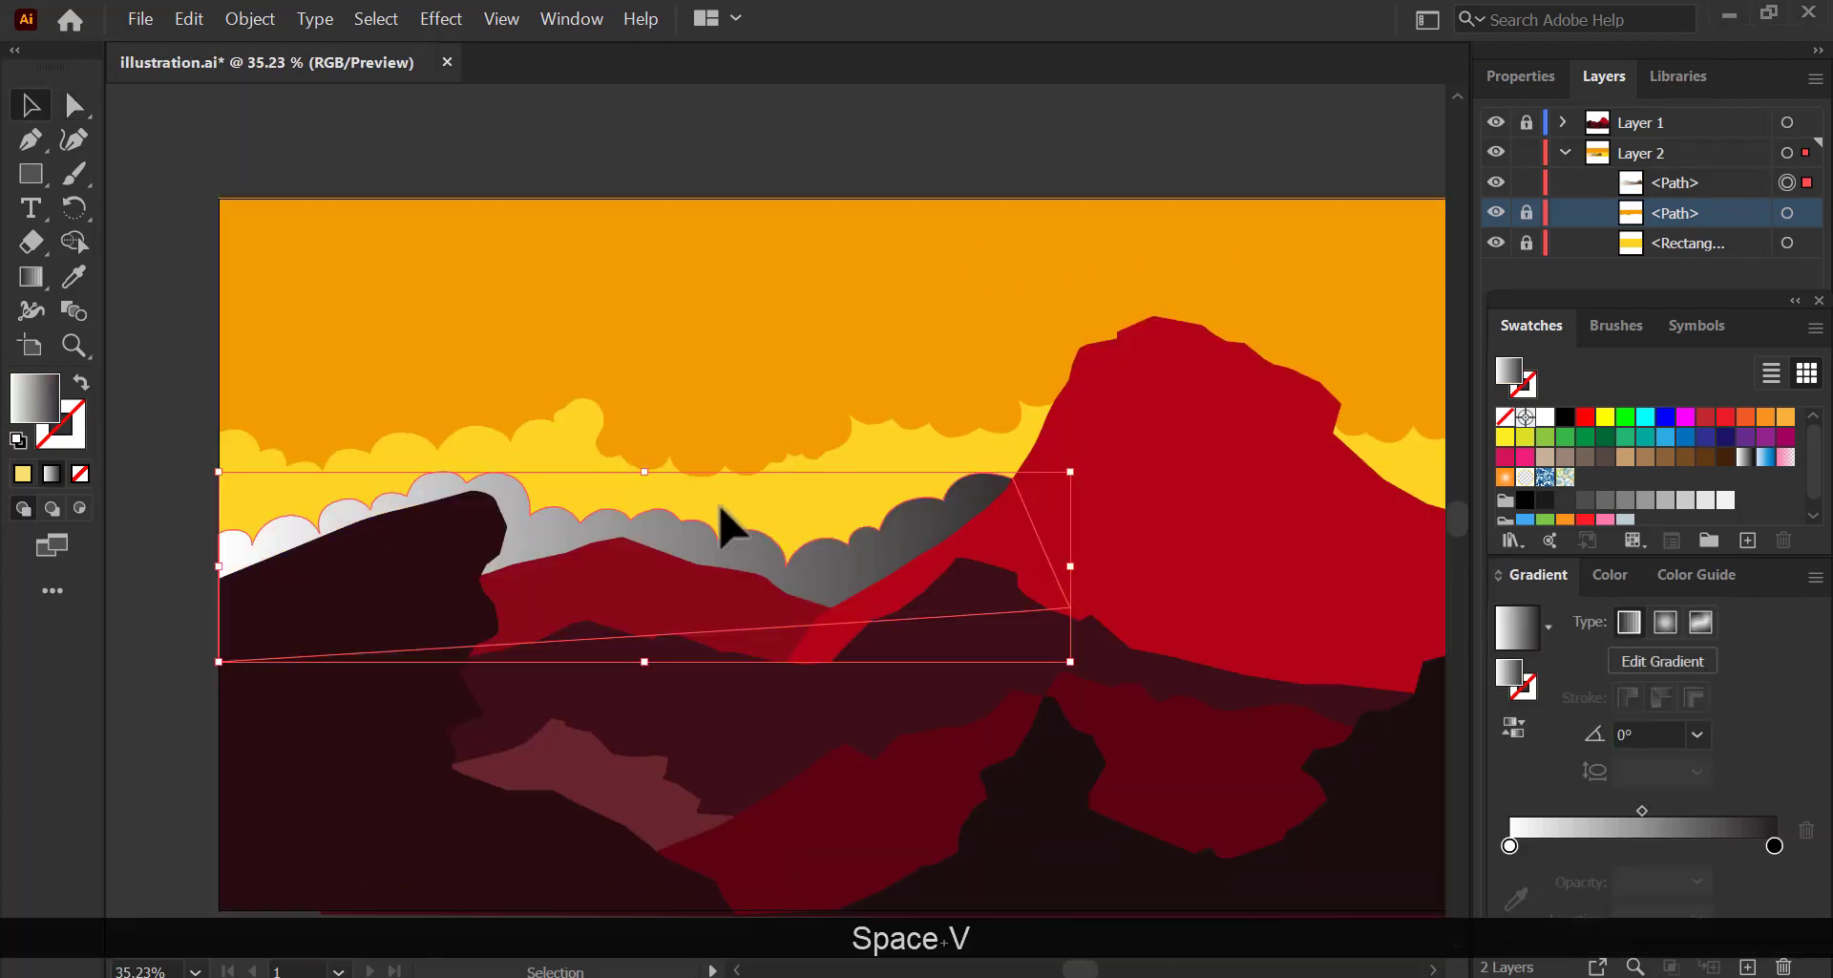
Fill the lower cloud with pale cream F7EAB7 and deselect it.
key(i)
click(702, 506)
key(v)
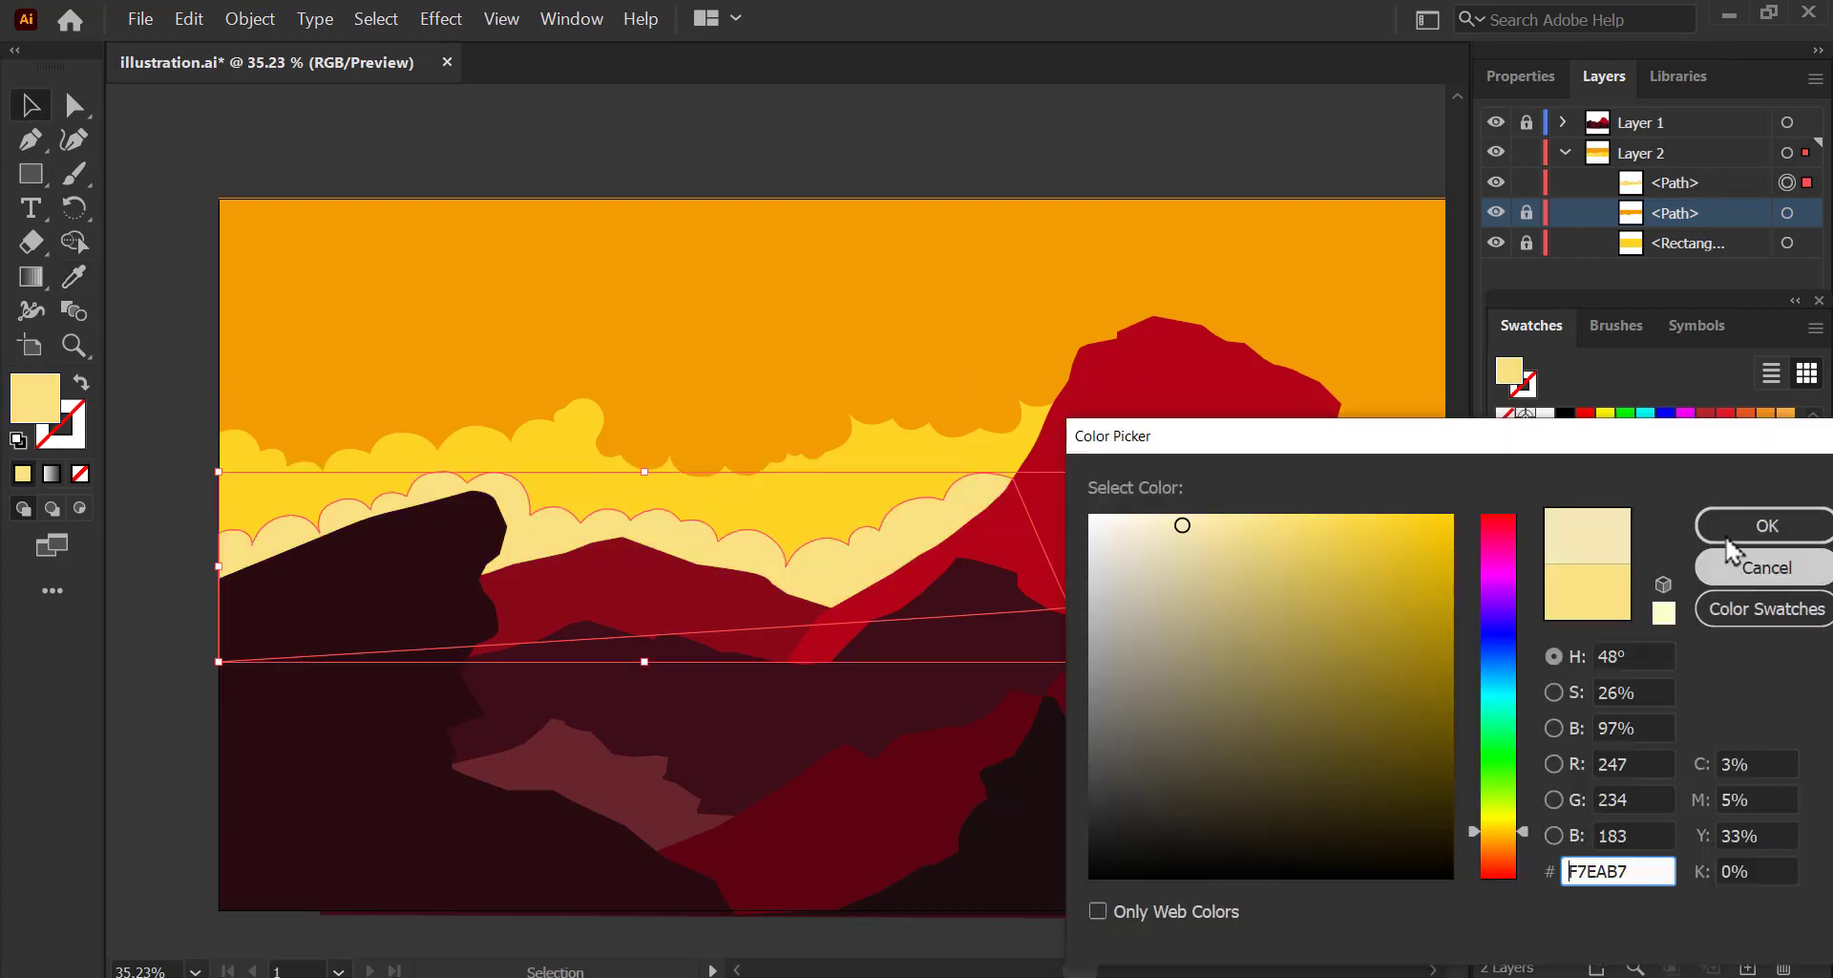
key(Return)
click(196, 664)
drag(1023, 655, 957, 696)
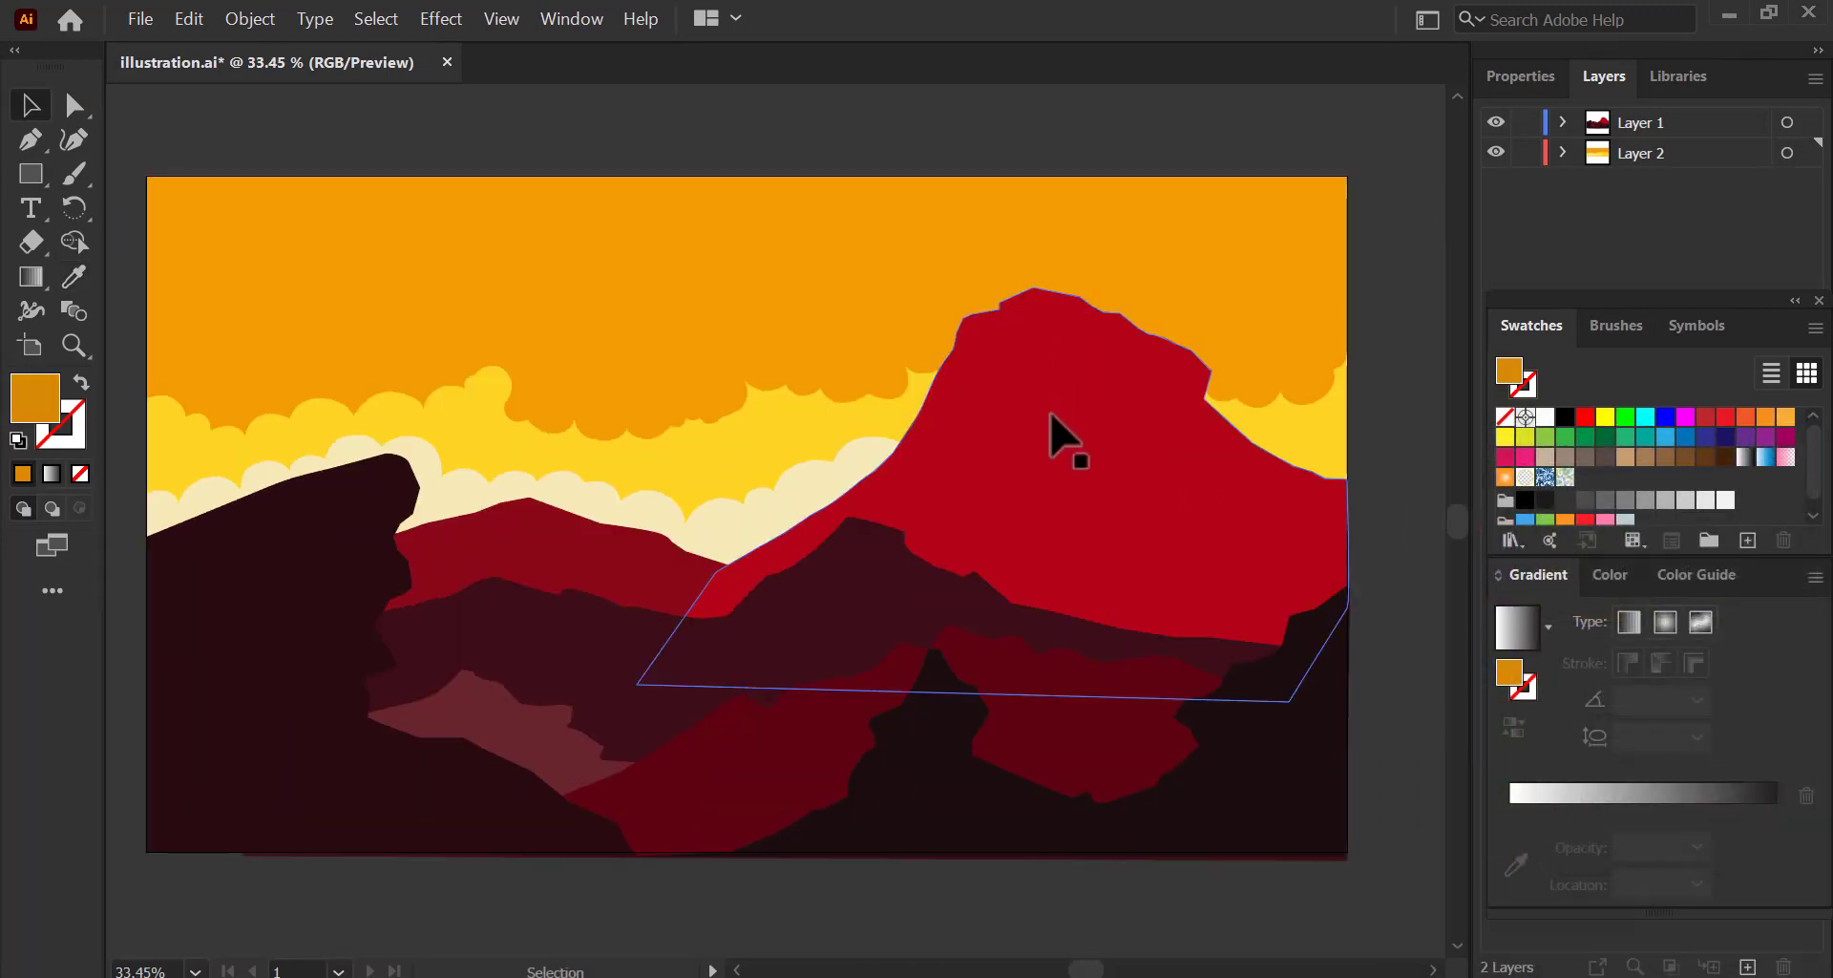
Turn on Draw Inside for the tall red mountain and choose a darker red fill.
click(1060, 435)
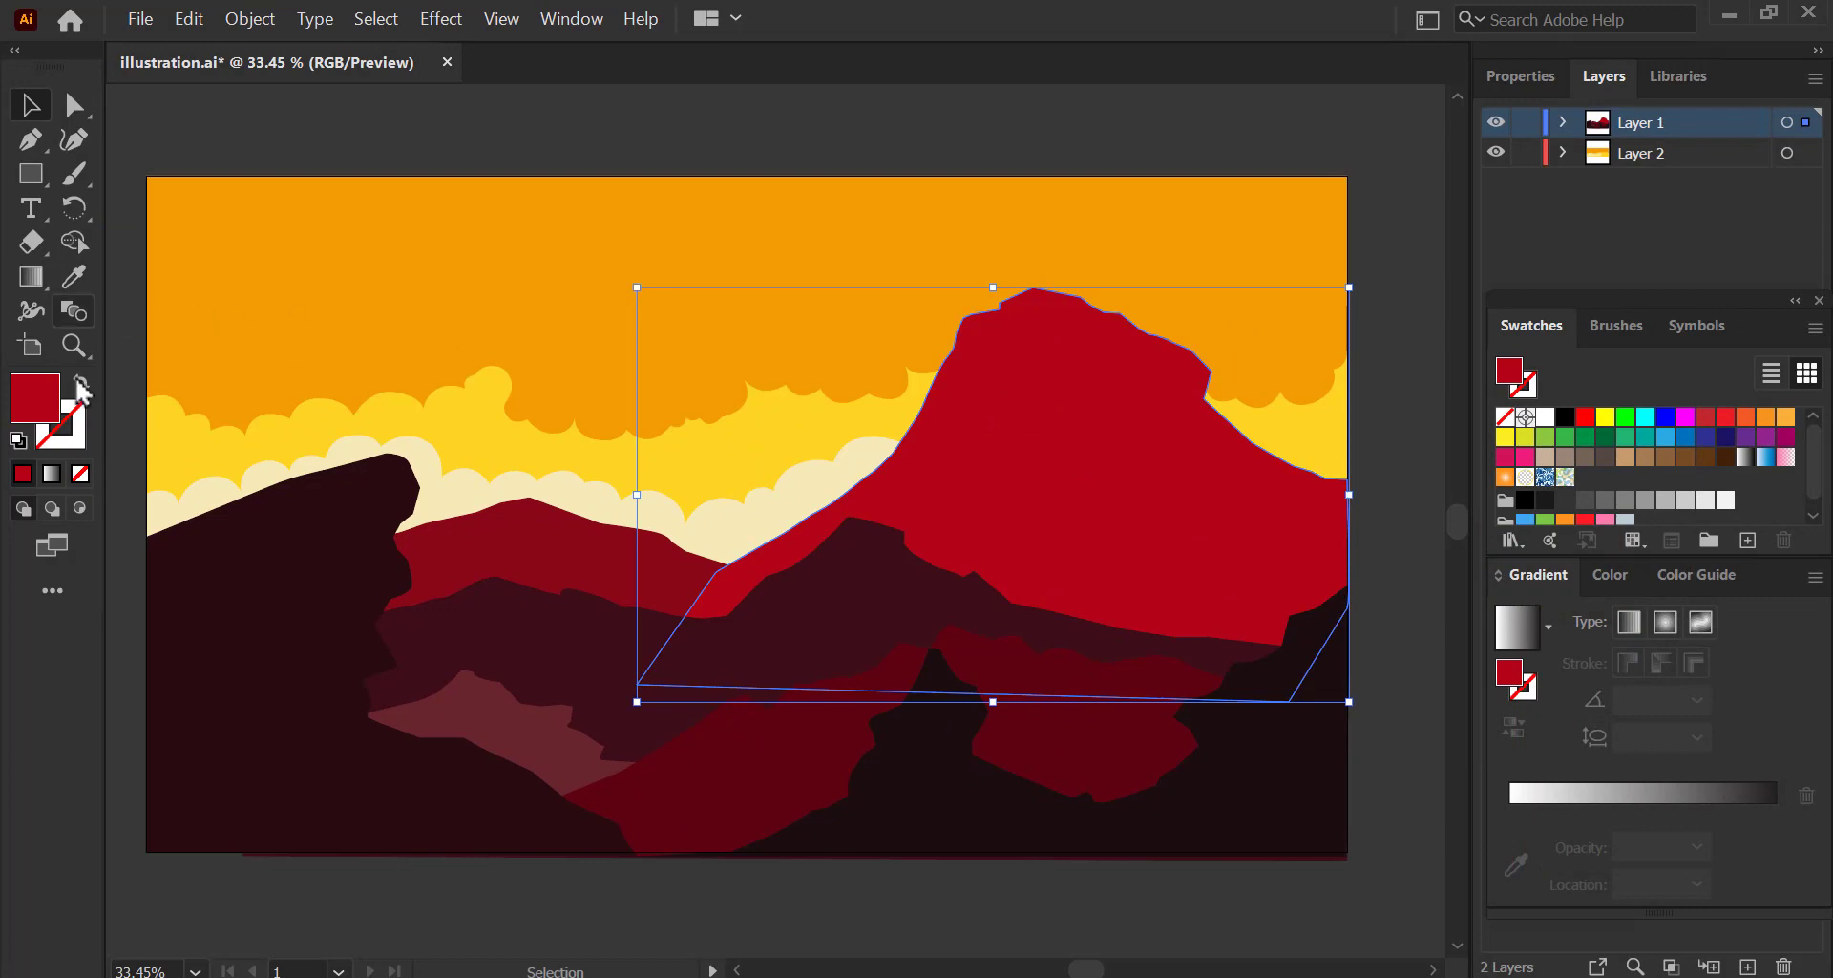
click(79, 509)
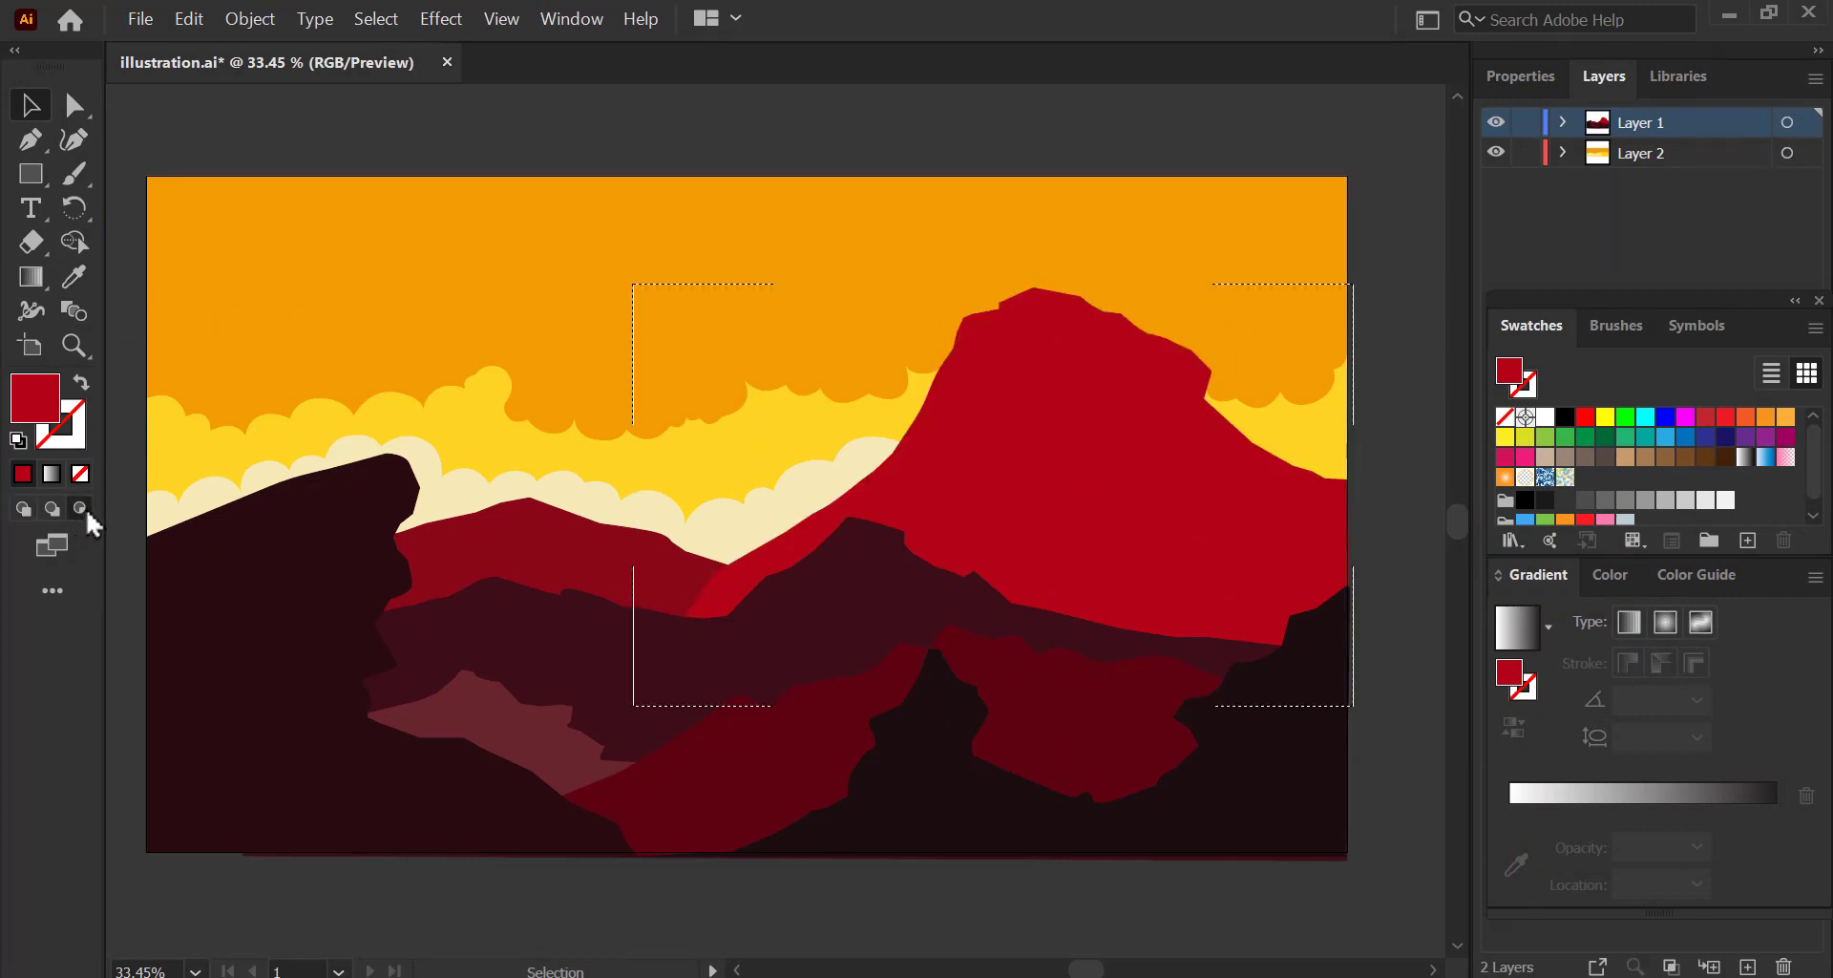
double_click(38, 401)
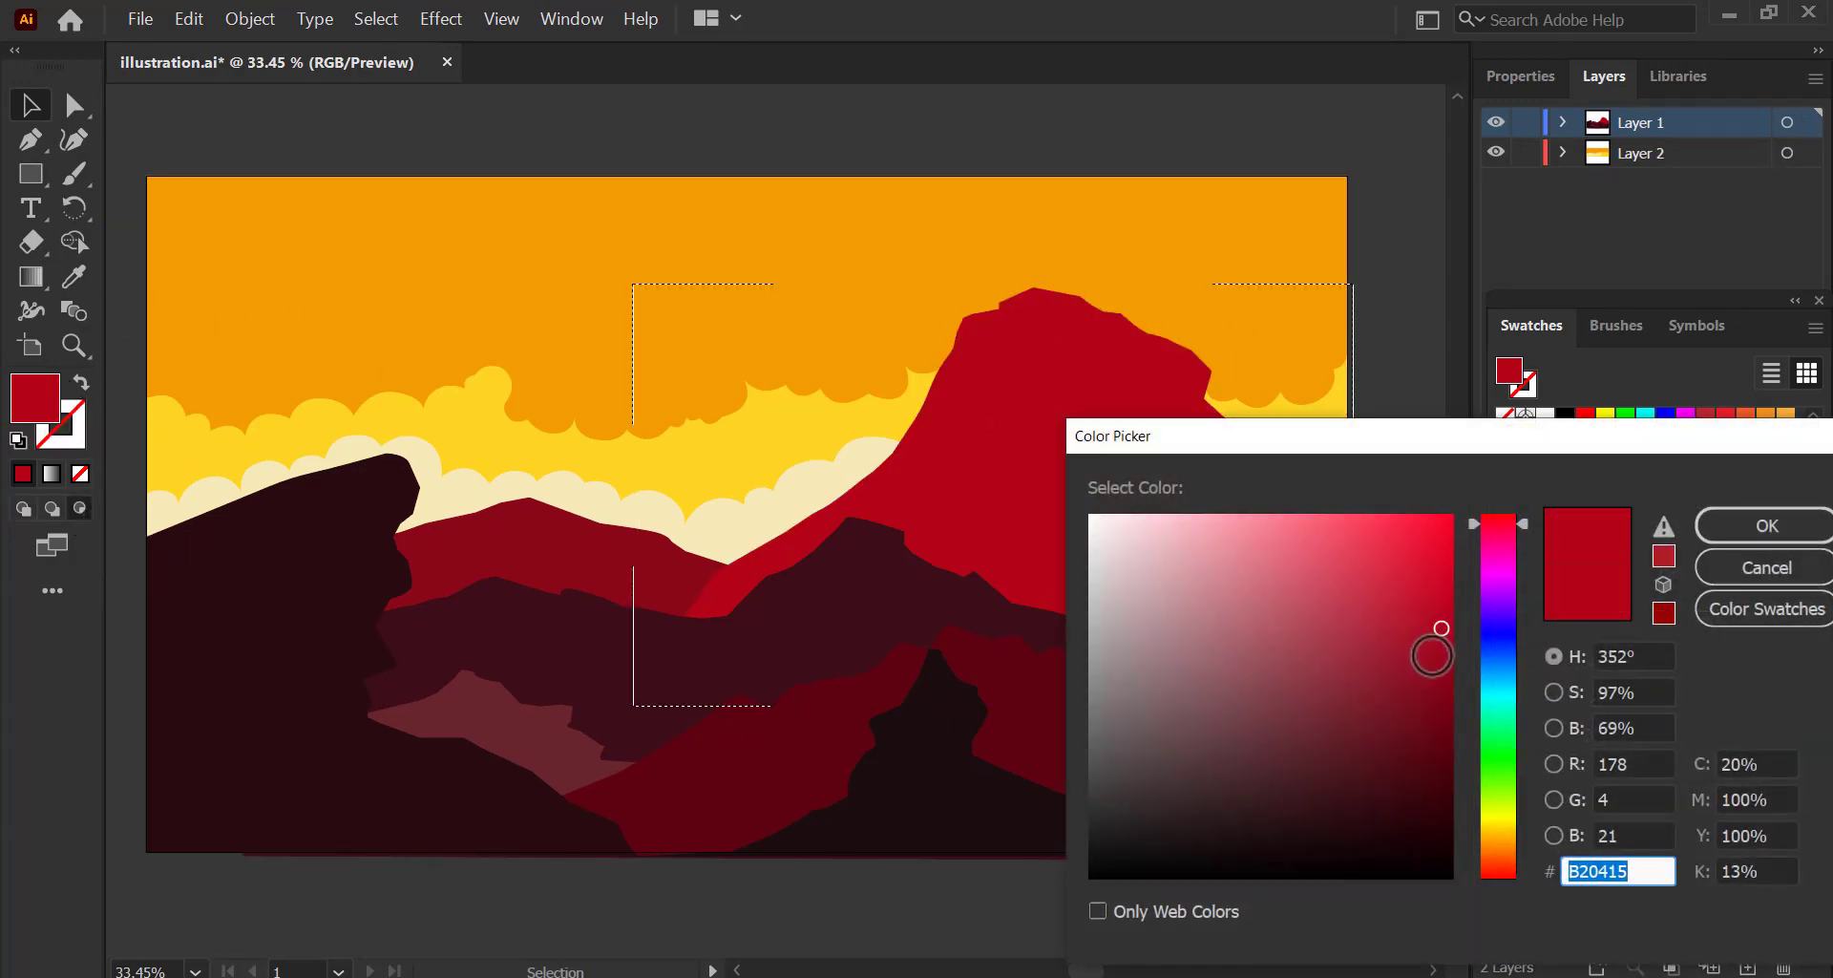
click(1716, 531)
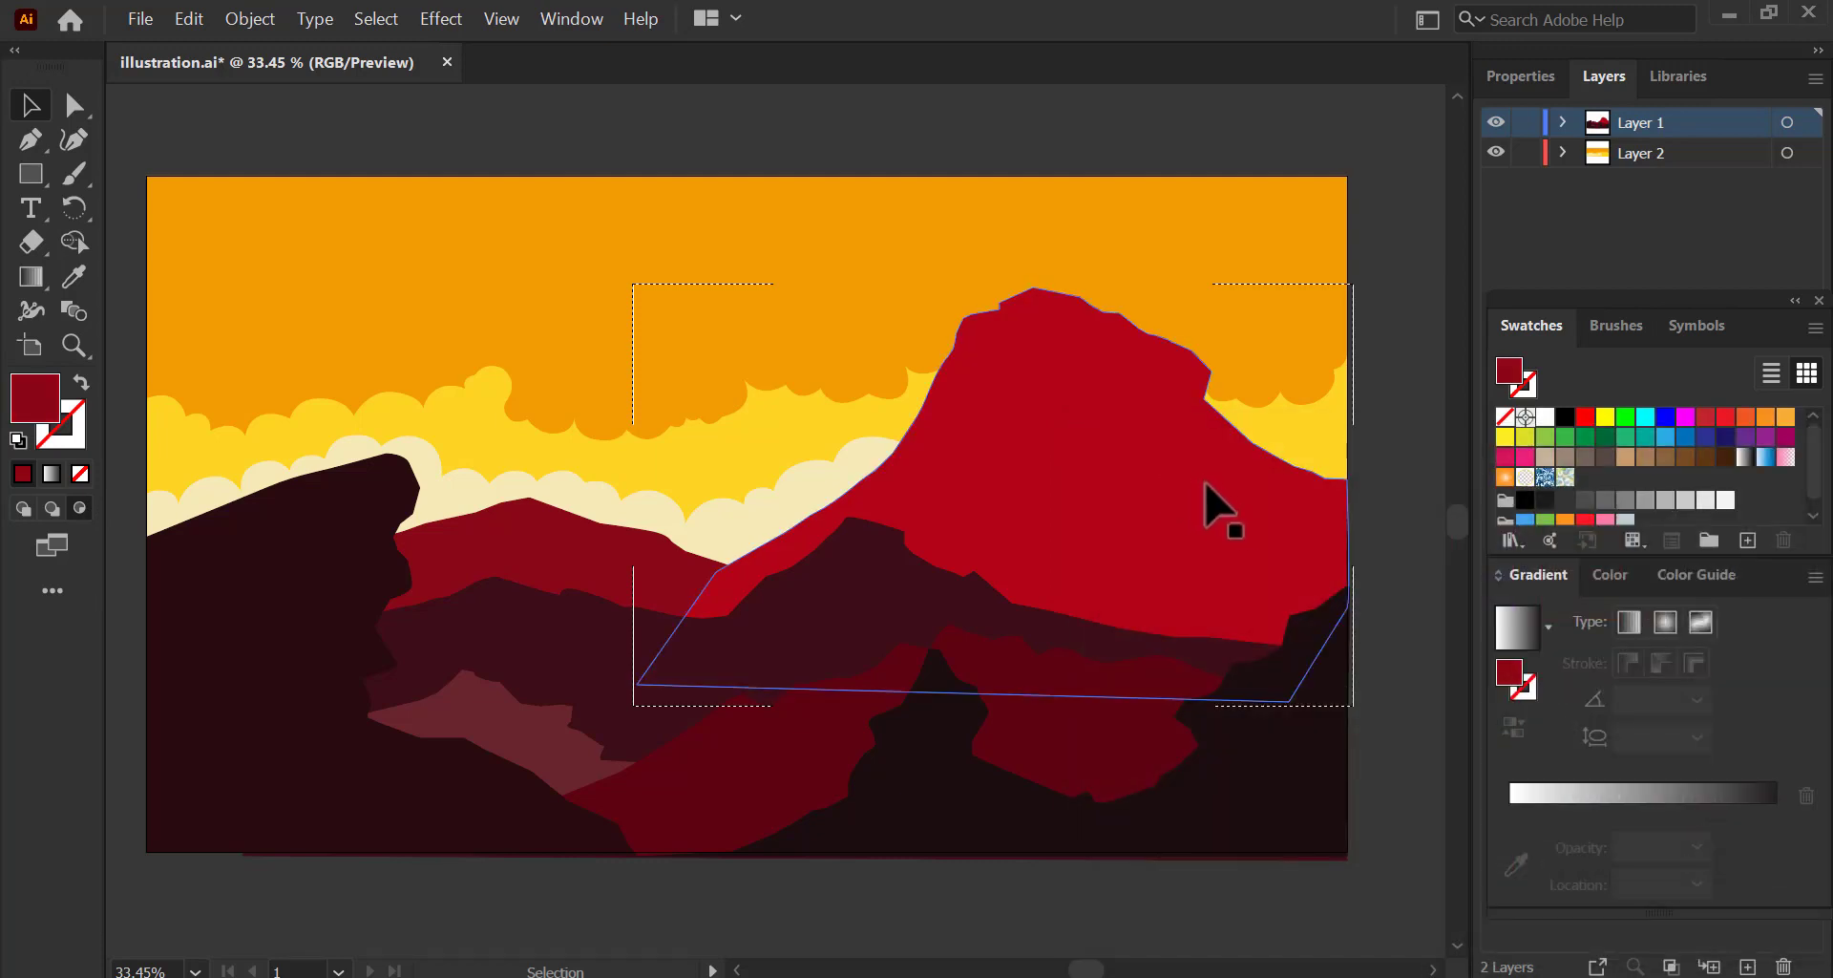
Draw the jagged inner edge of a shadow from the tall mountain's peak down and along its base.
key(p)
key(space)
drag(1097, 425, 953, 355)
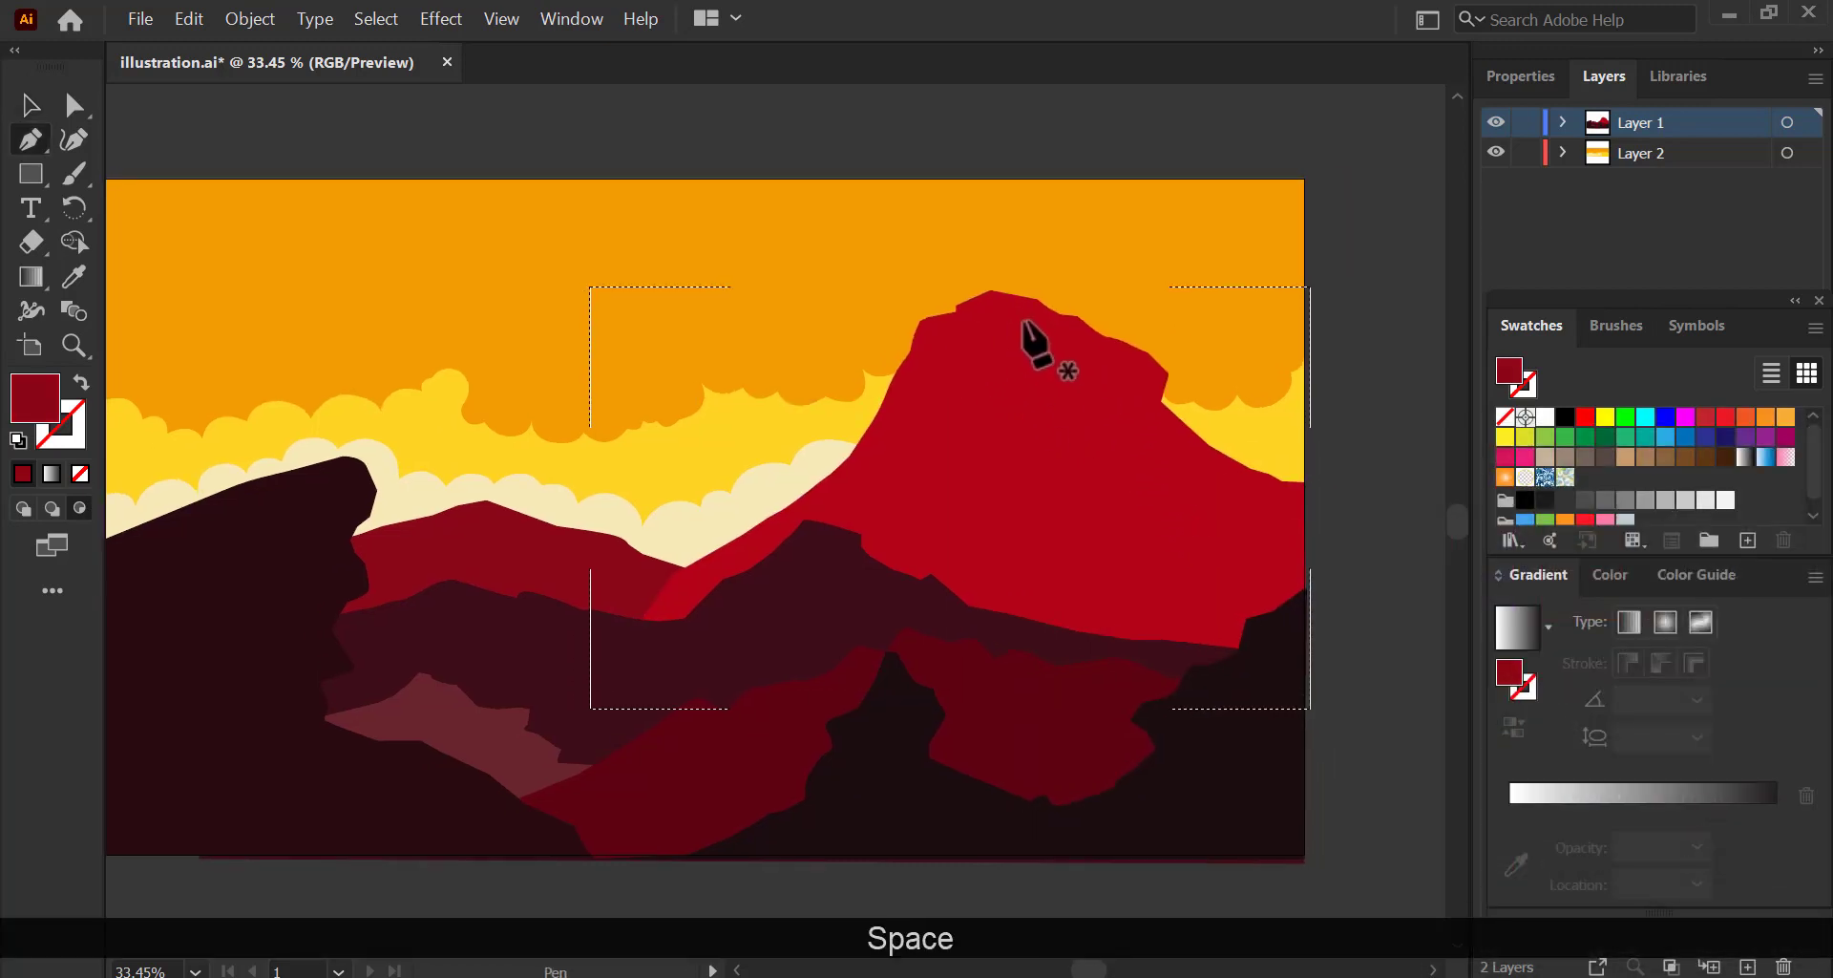
click(1040, 328)
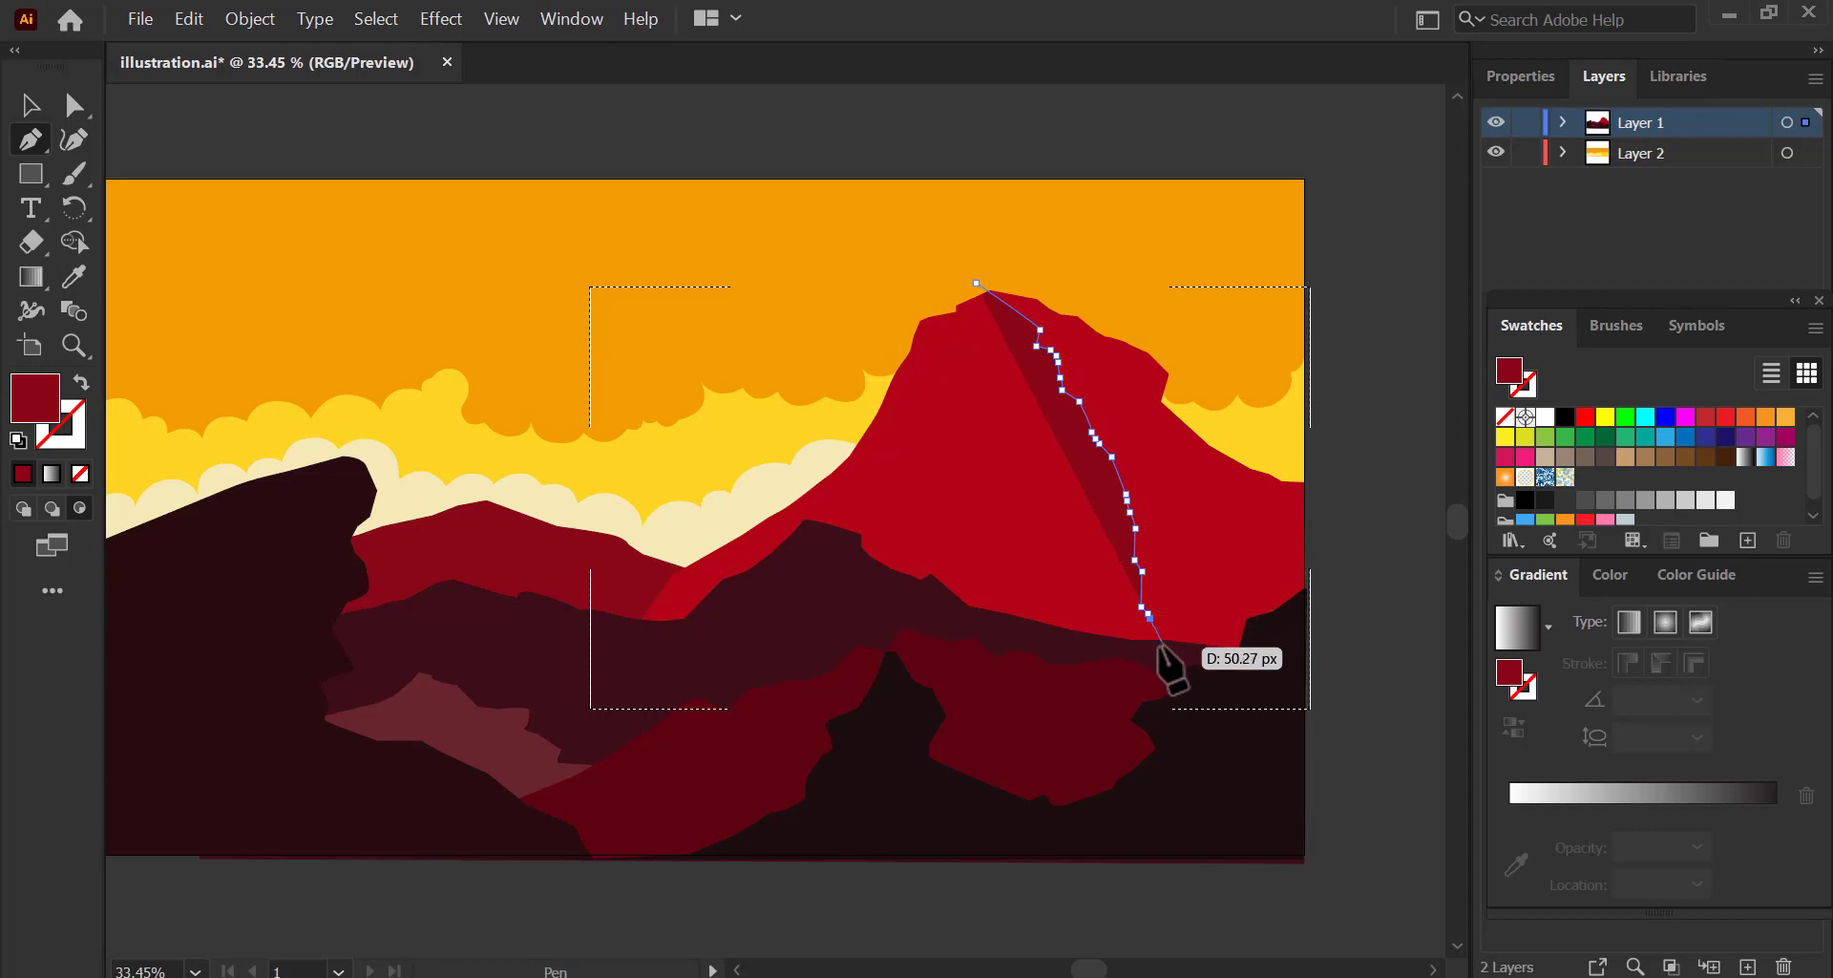
click(1101, 611)
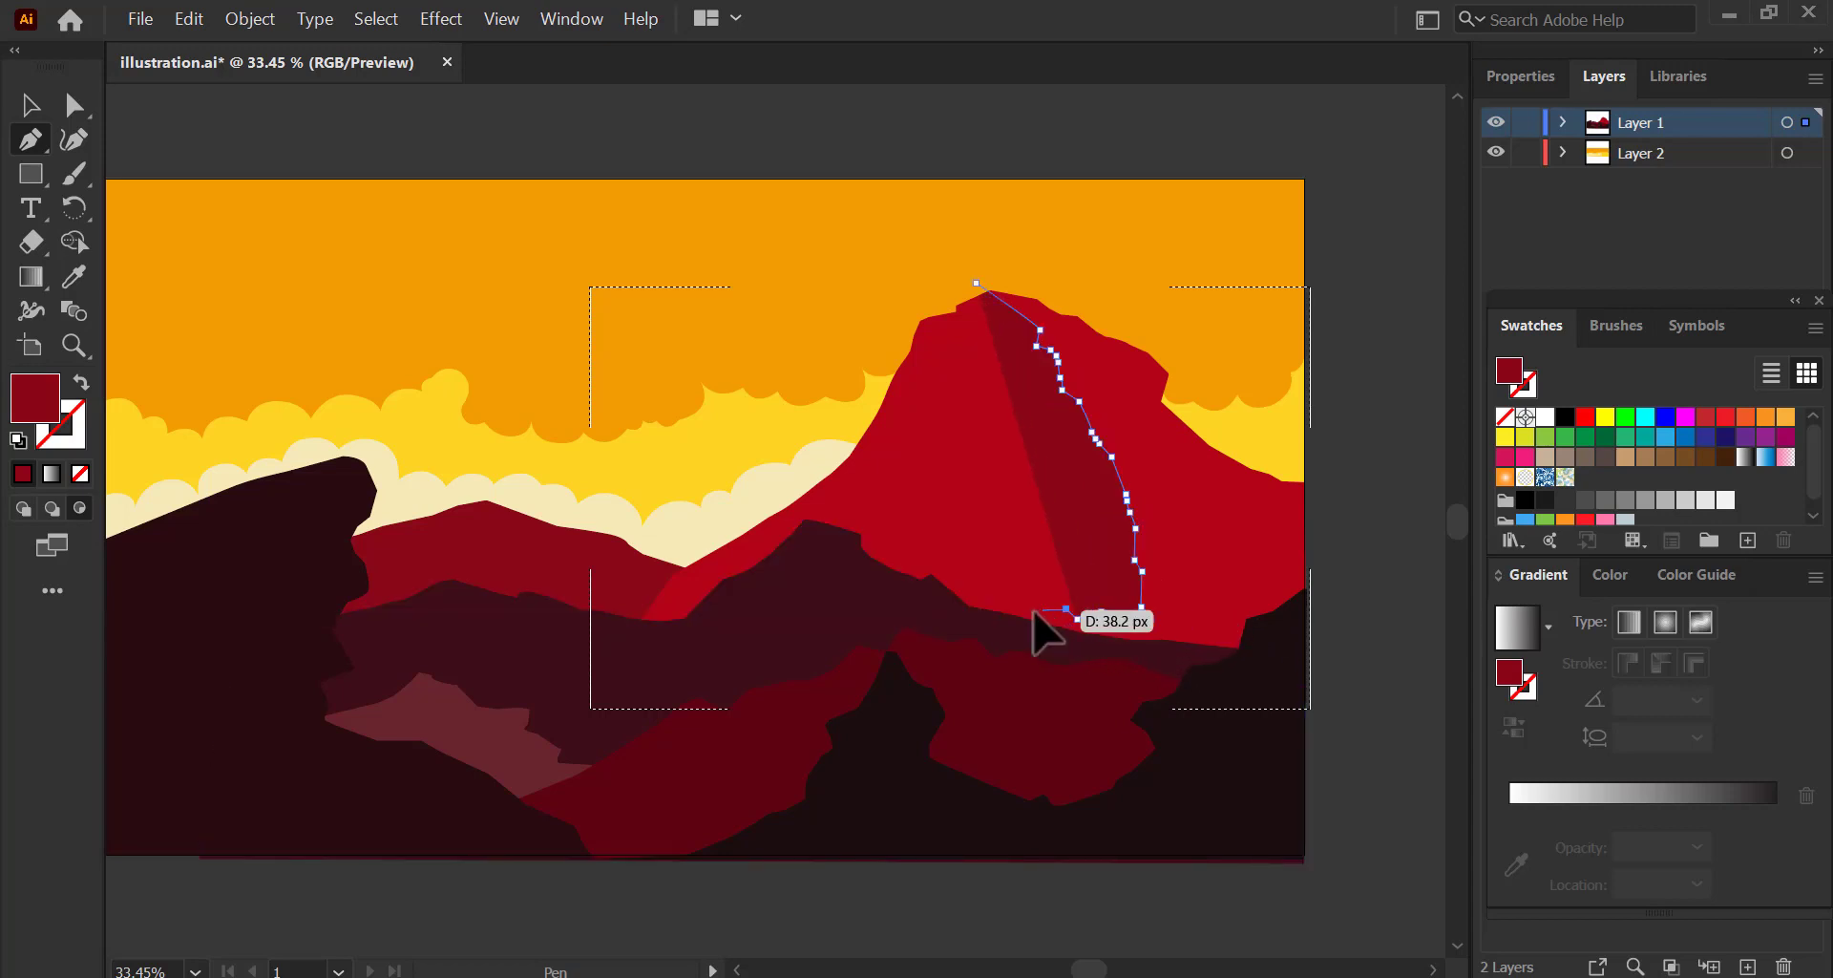
click(1043, 609)
click(1026, 612)
click(997, 611)
click(963, 622)
Close the shadow shape around the tall mountain's right side and darken its fill to maroon.
click(1134, 702)
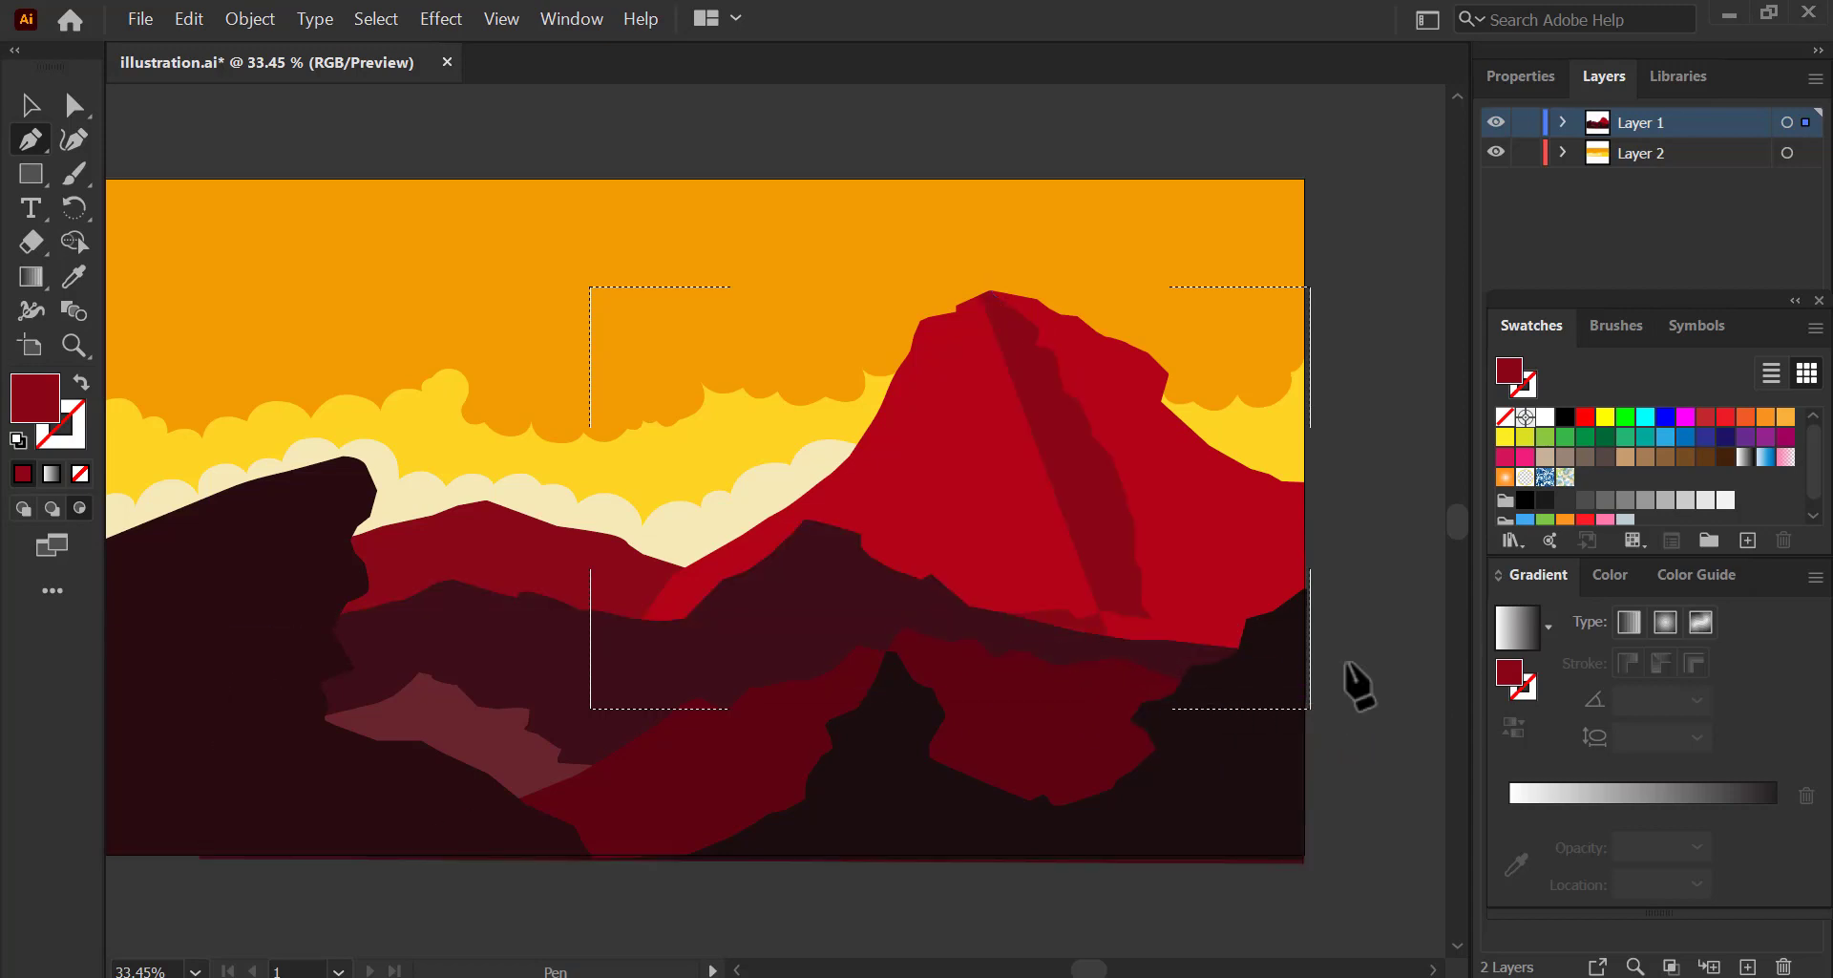
click(1346, 699)
click(1364, 487)
click(1145, 295)
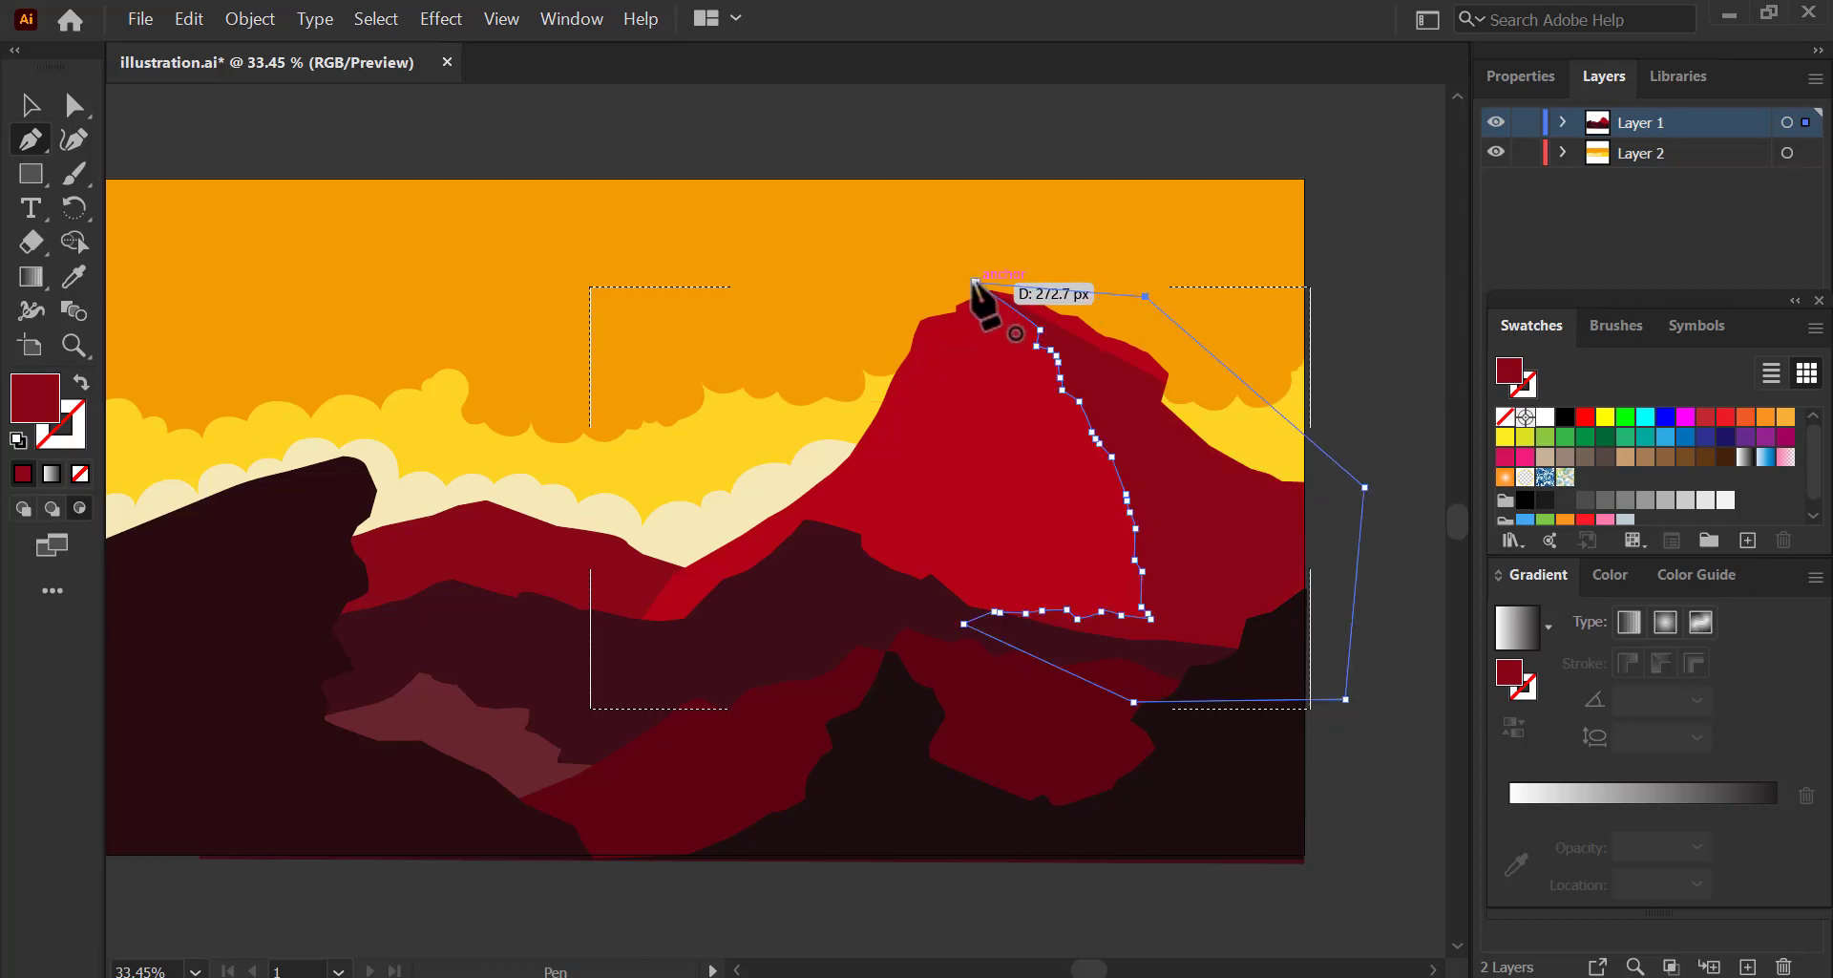
drag(955, 440, 924, 494)
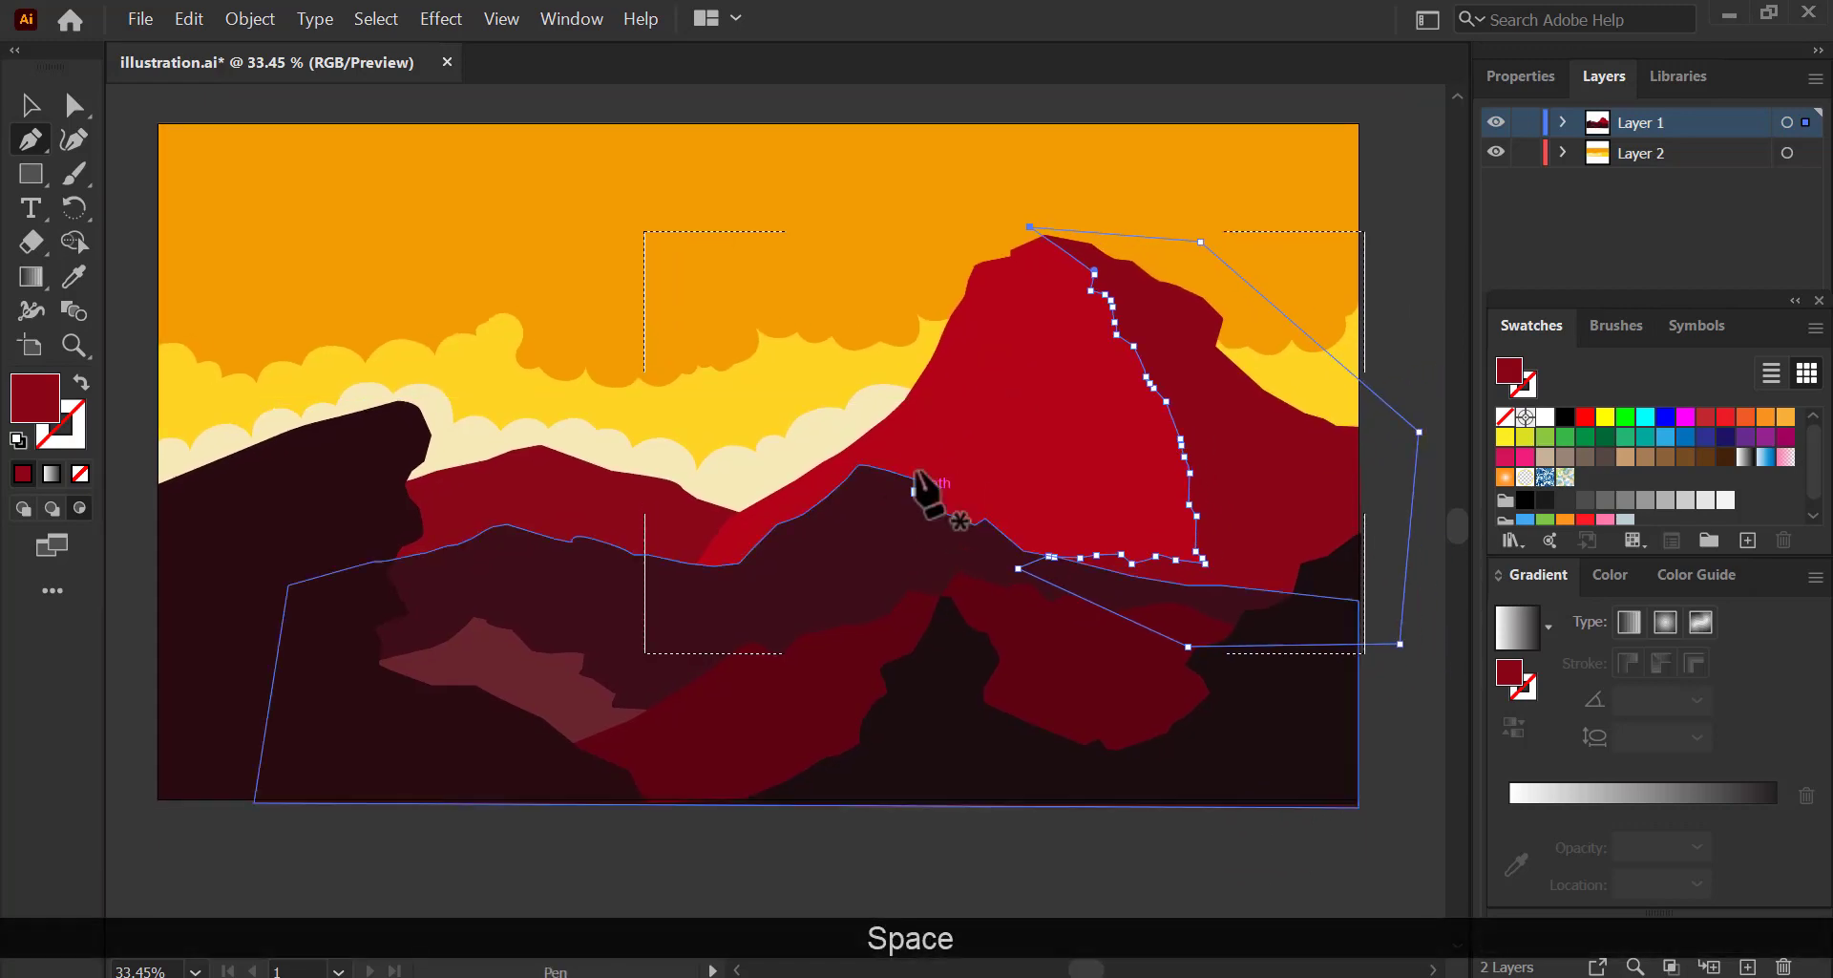
double_click(35, 397)
click(1718, 531)
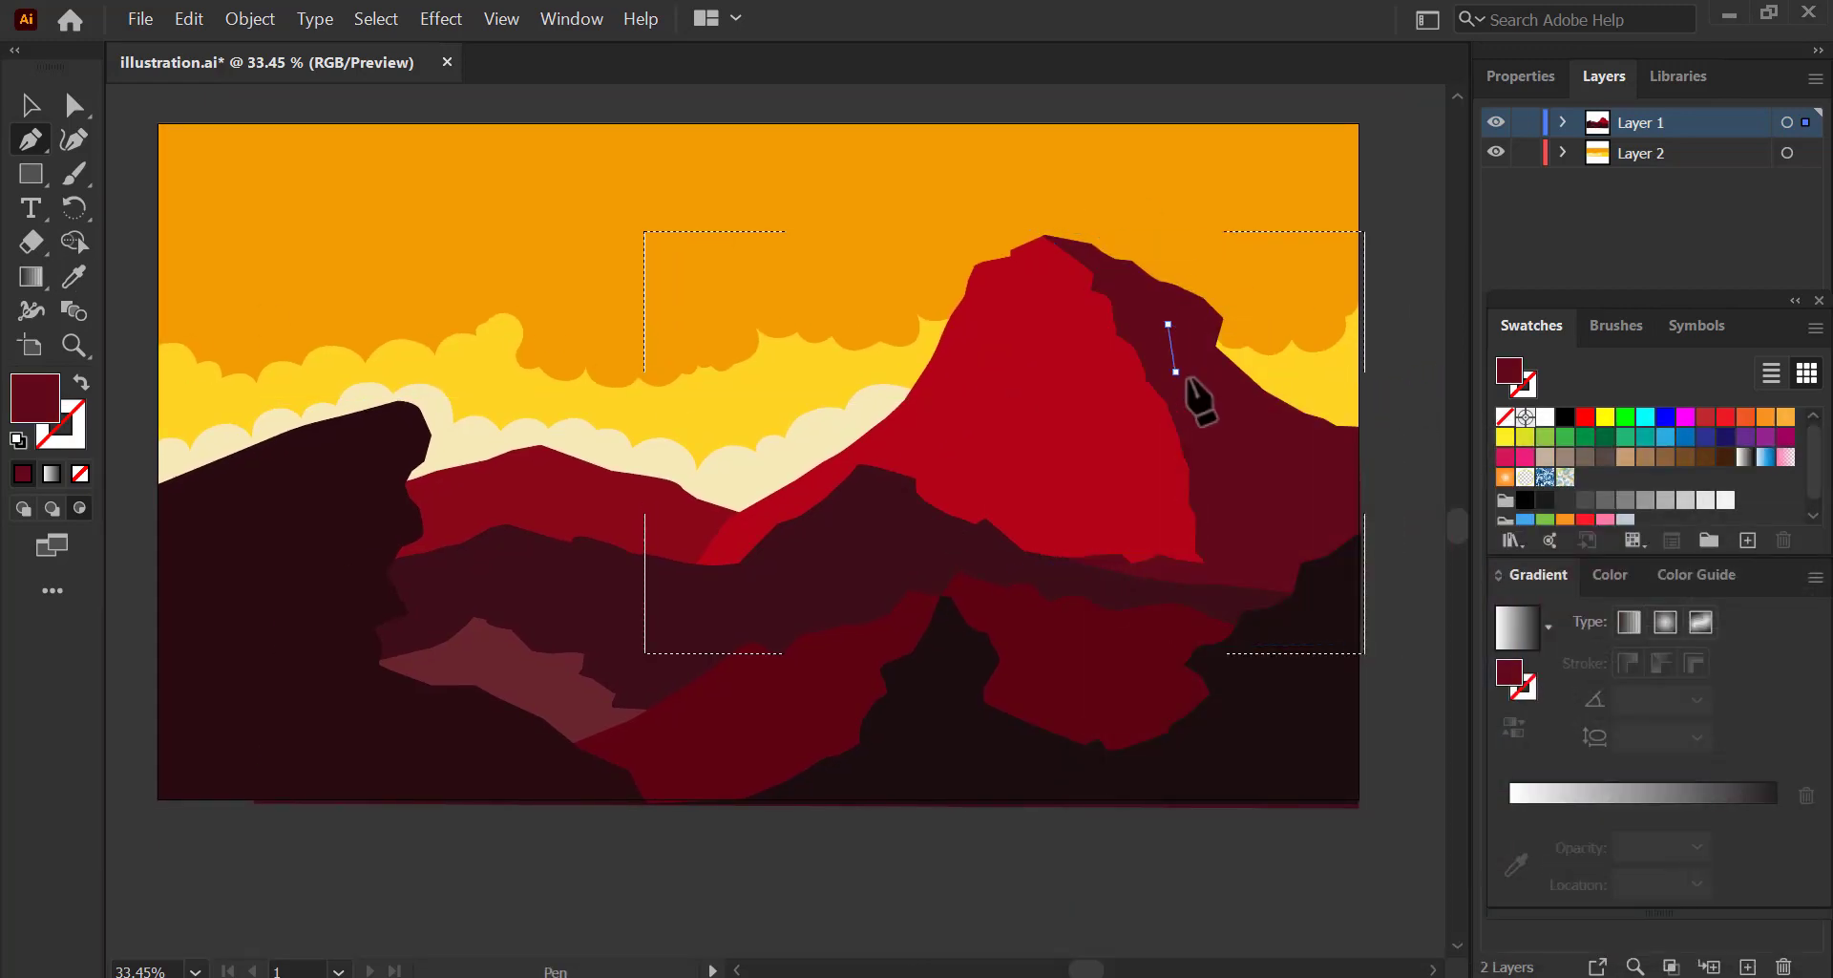
Draw a second, narrower jagged shadow shape along the tall mountain's right slope.
click(1282, 571)
click(1275, 581)
click(1258, 583)
click(1246, 593)
click(1317, 622)
click(1401, 563)
click(1407, 449)
click(1293, 312)
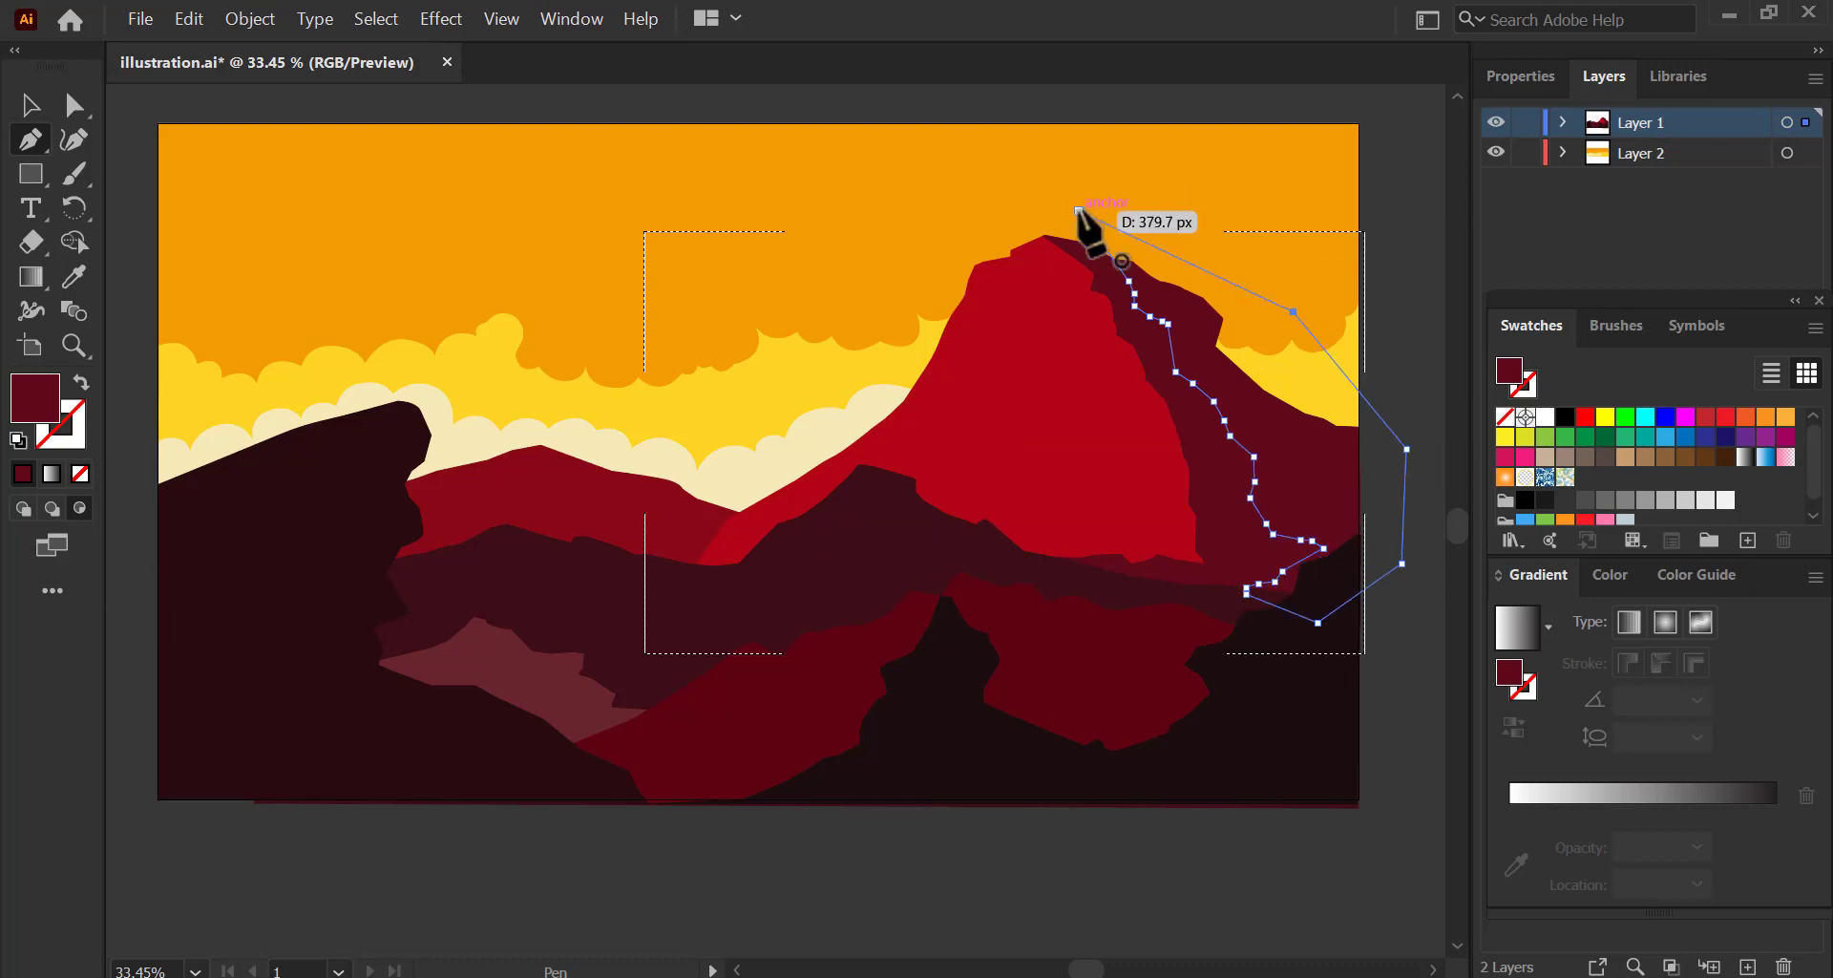
Fill the second mountain shadow with a very dark maroon and deselect it.
key(v)
double_click(39, 411)
click(1417, 781)
click(1765, 524)
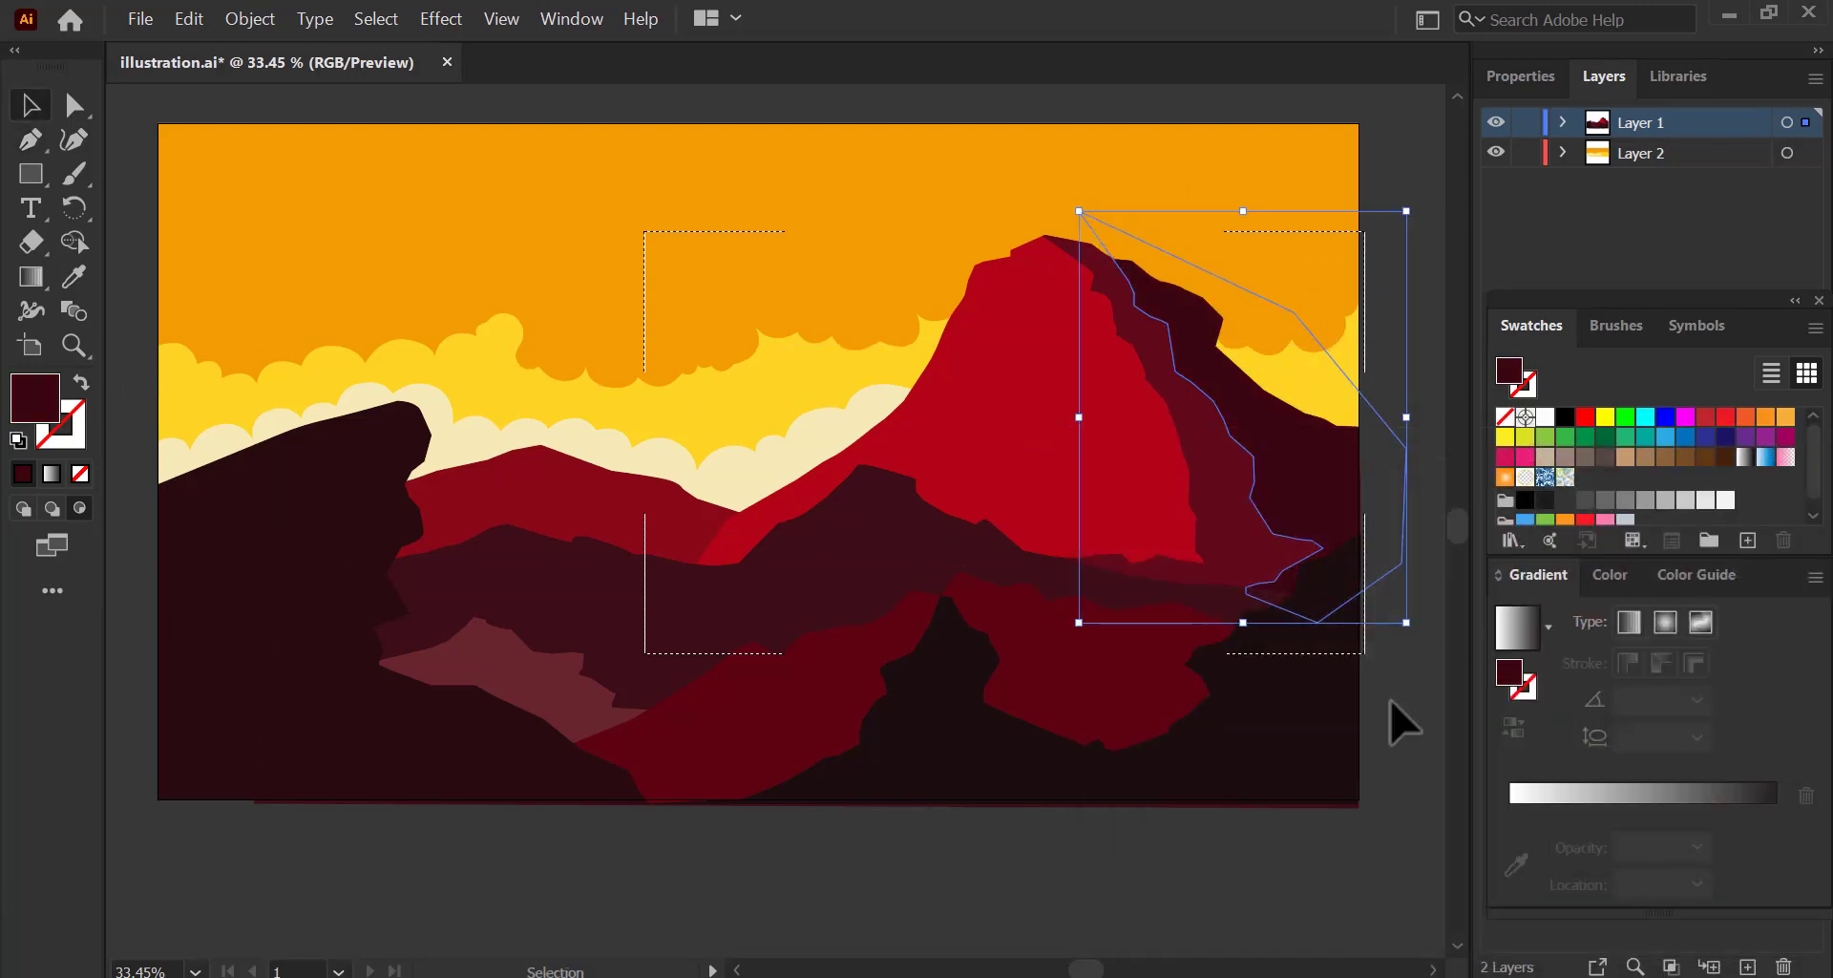
click(1394, 705)
Draw a thin highlight shape along the tall mountain's left slope, from the peak down to the pale cloud.
drag(1073, 726, 1085, 756)
click(1056, 265)
click(1030, 277)
click(1024, 293)
click(1015, 299)
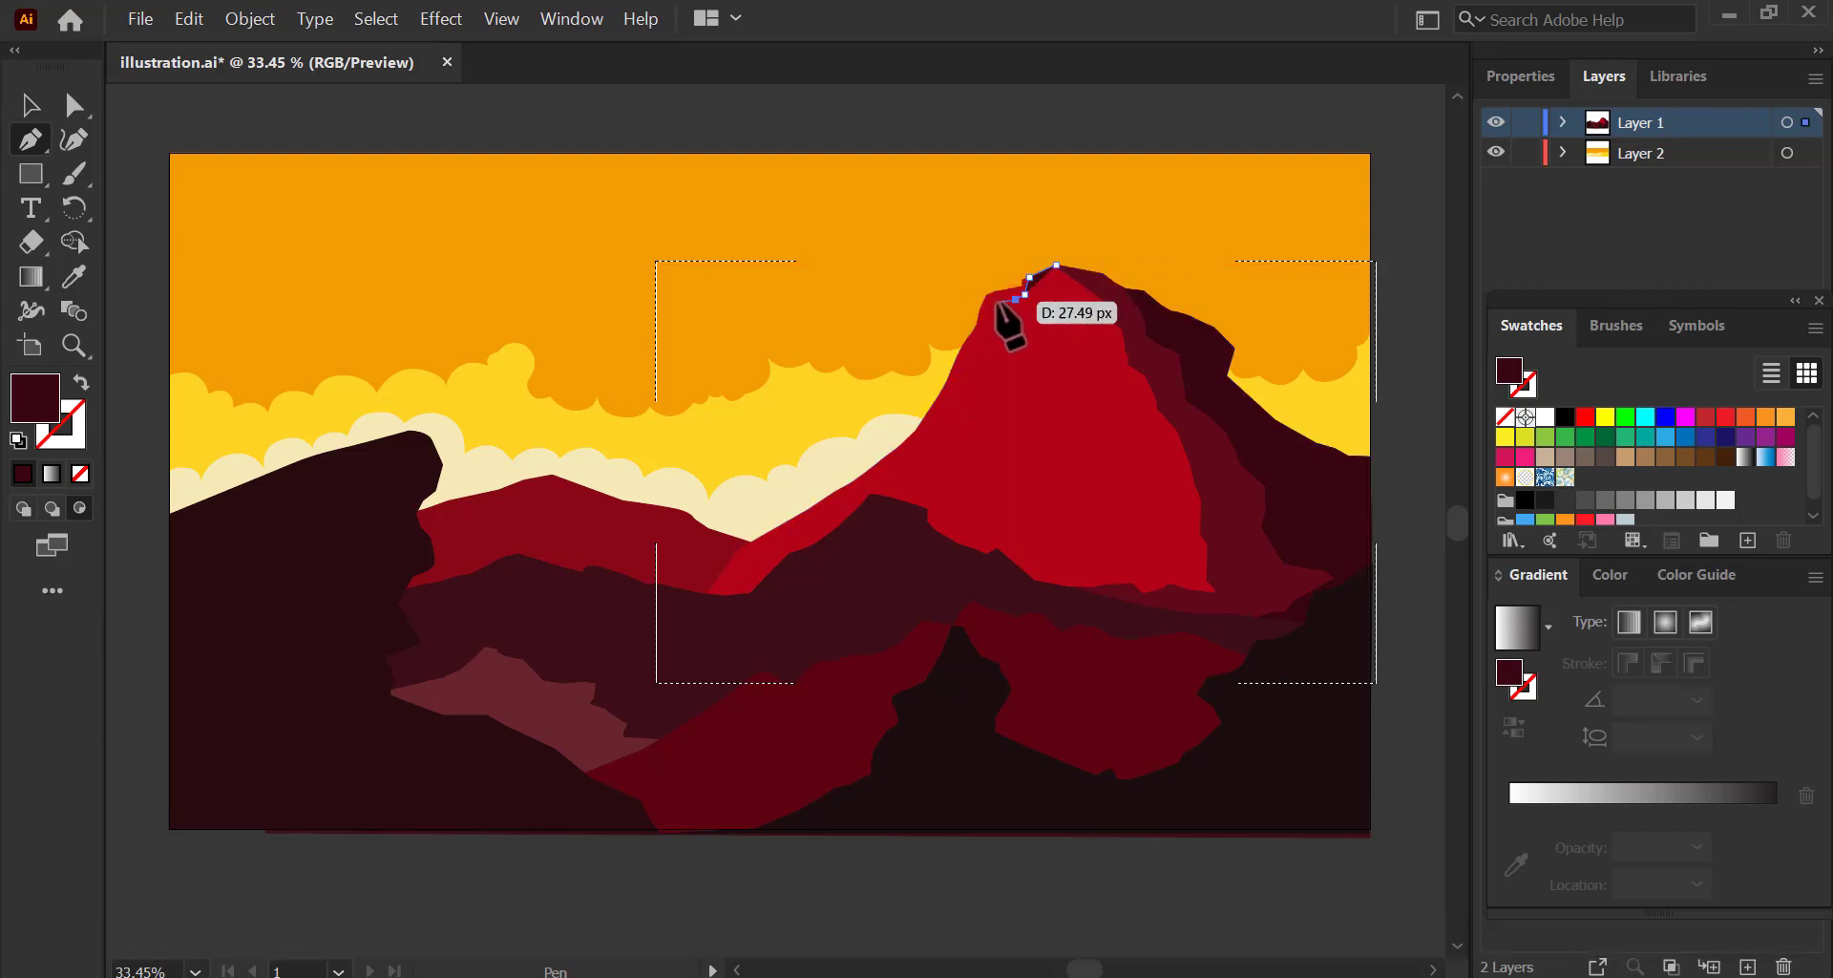
click(901, 466)
click(869, 496)
click(741, 538)
click(939, 254)
click(1056, 264)
key(v)
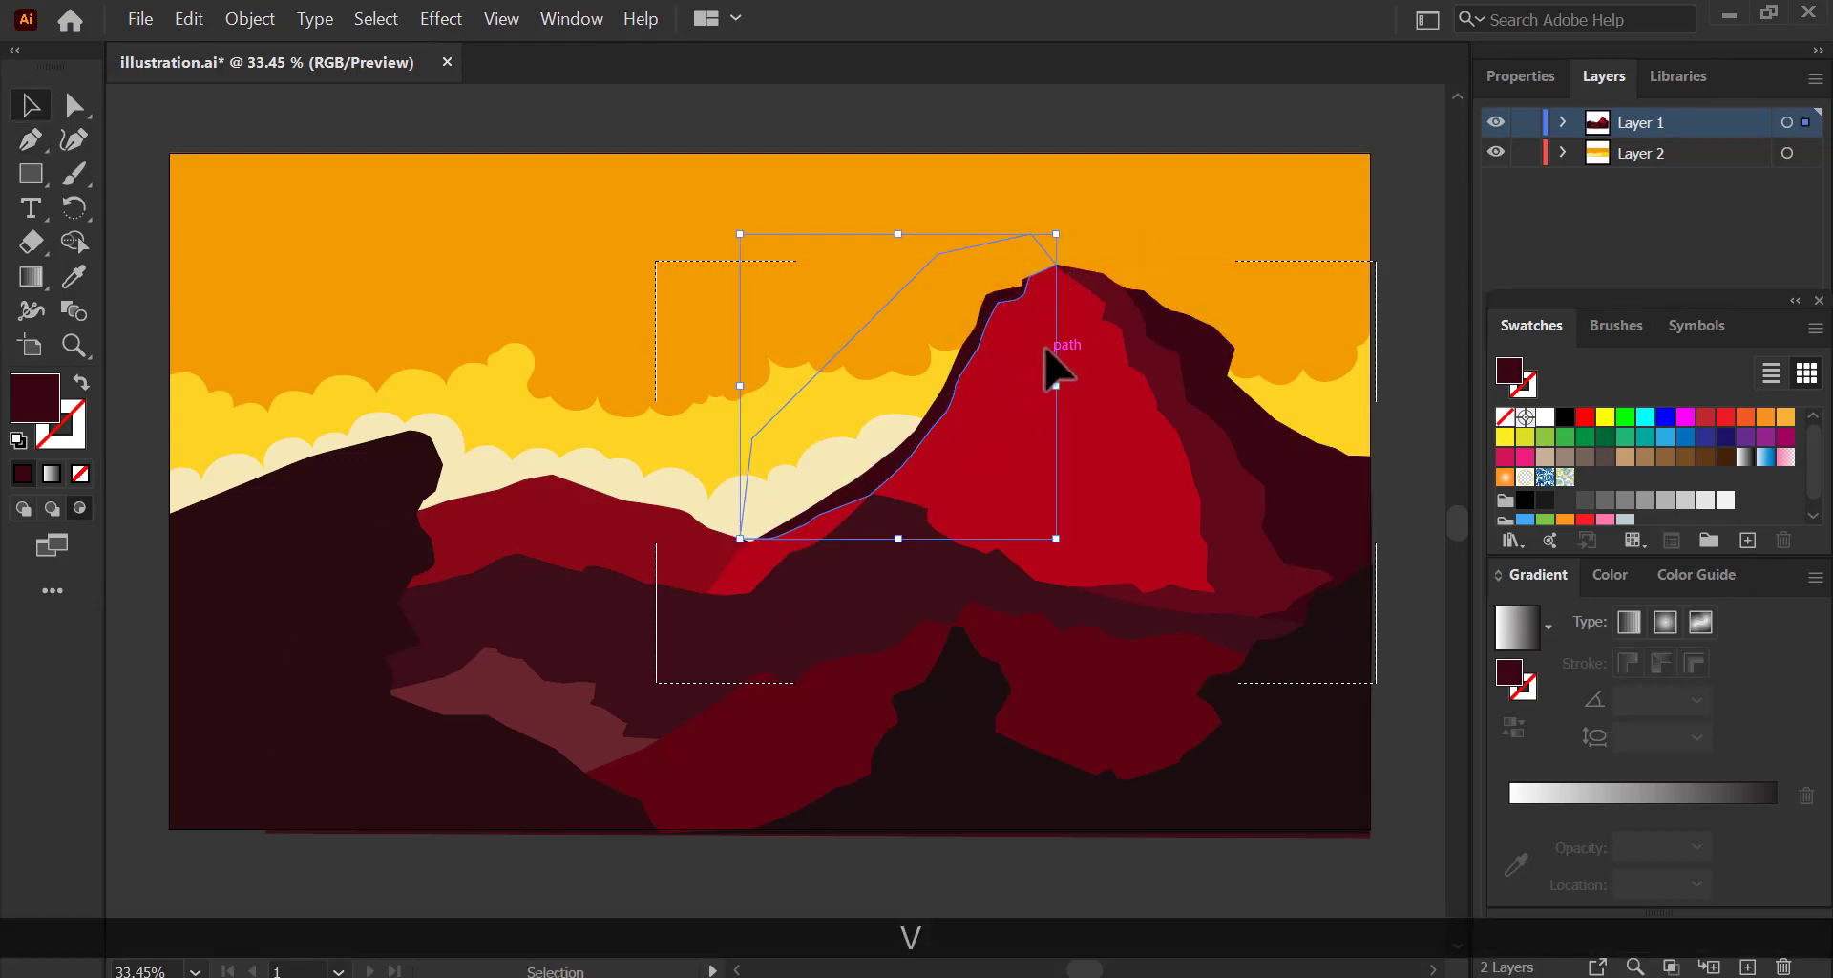
Recolour the left slope's highlight strip to a bright crimson.
key(i)
click(921, 390)
double_click(36, 412)
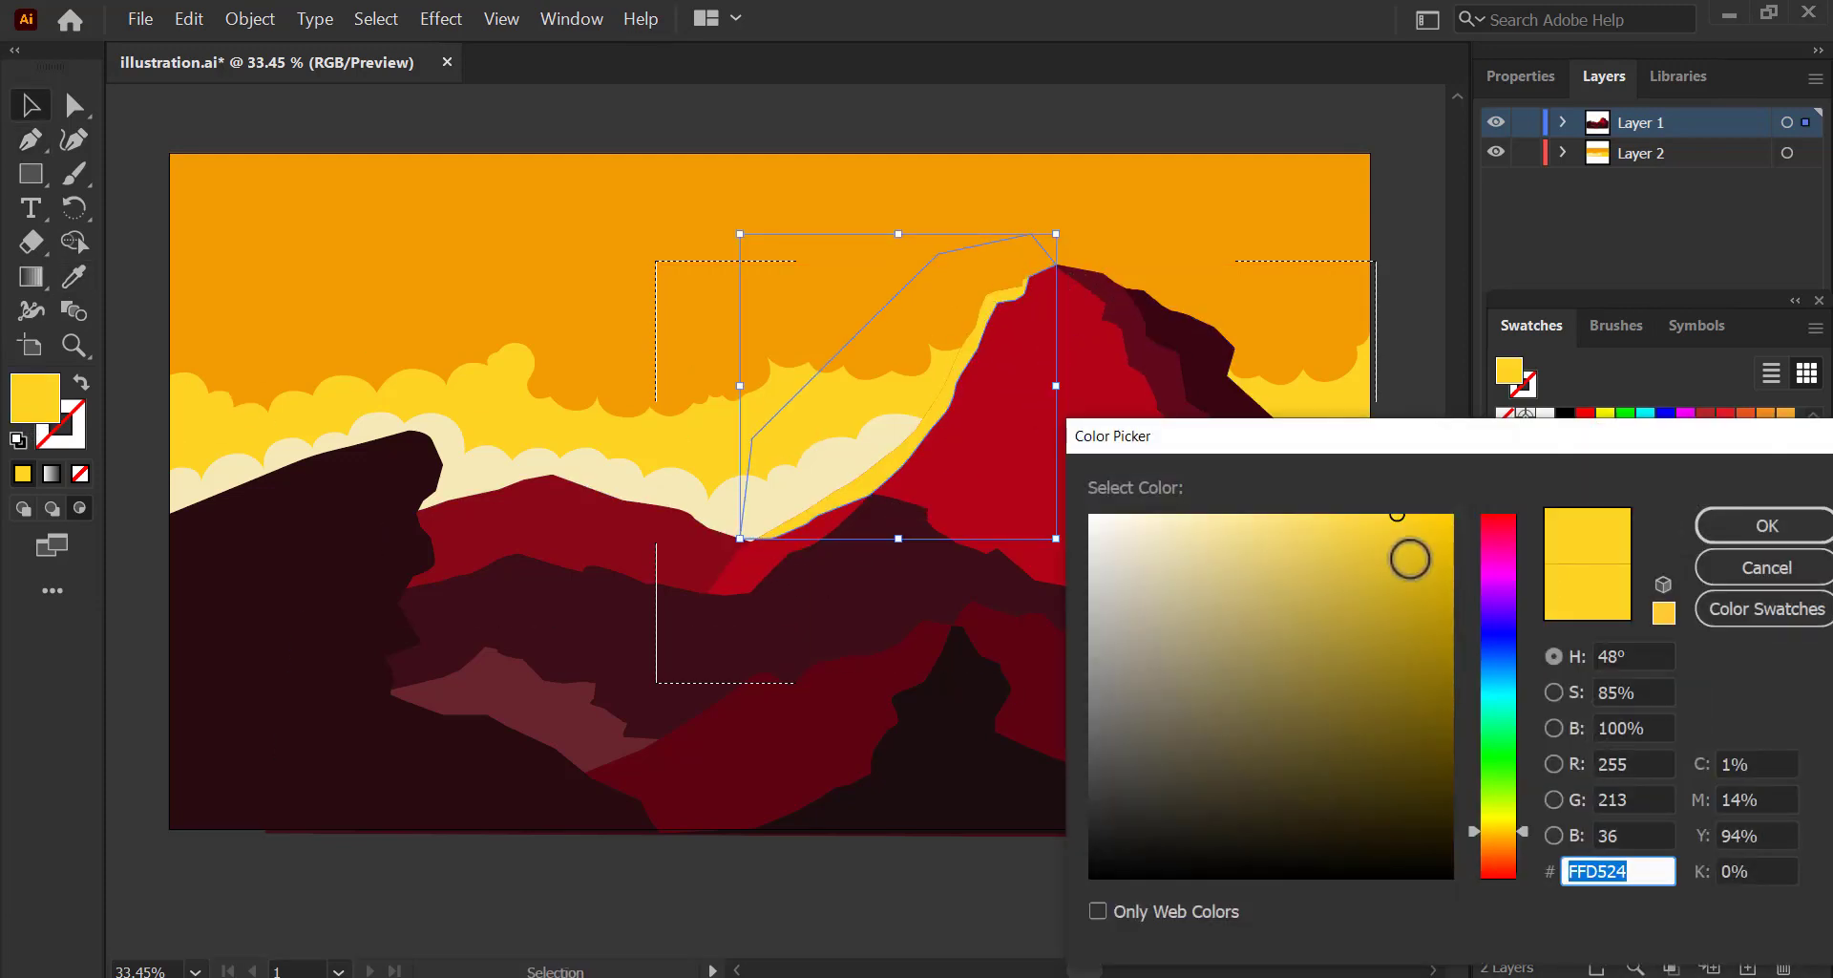
drag(1481, 834, 1498, 867)
click(1497, 522)
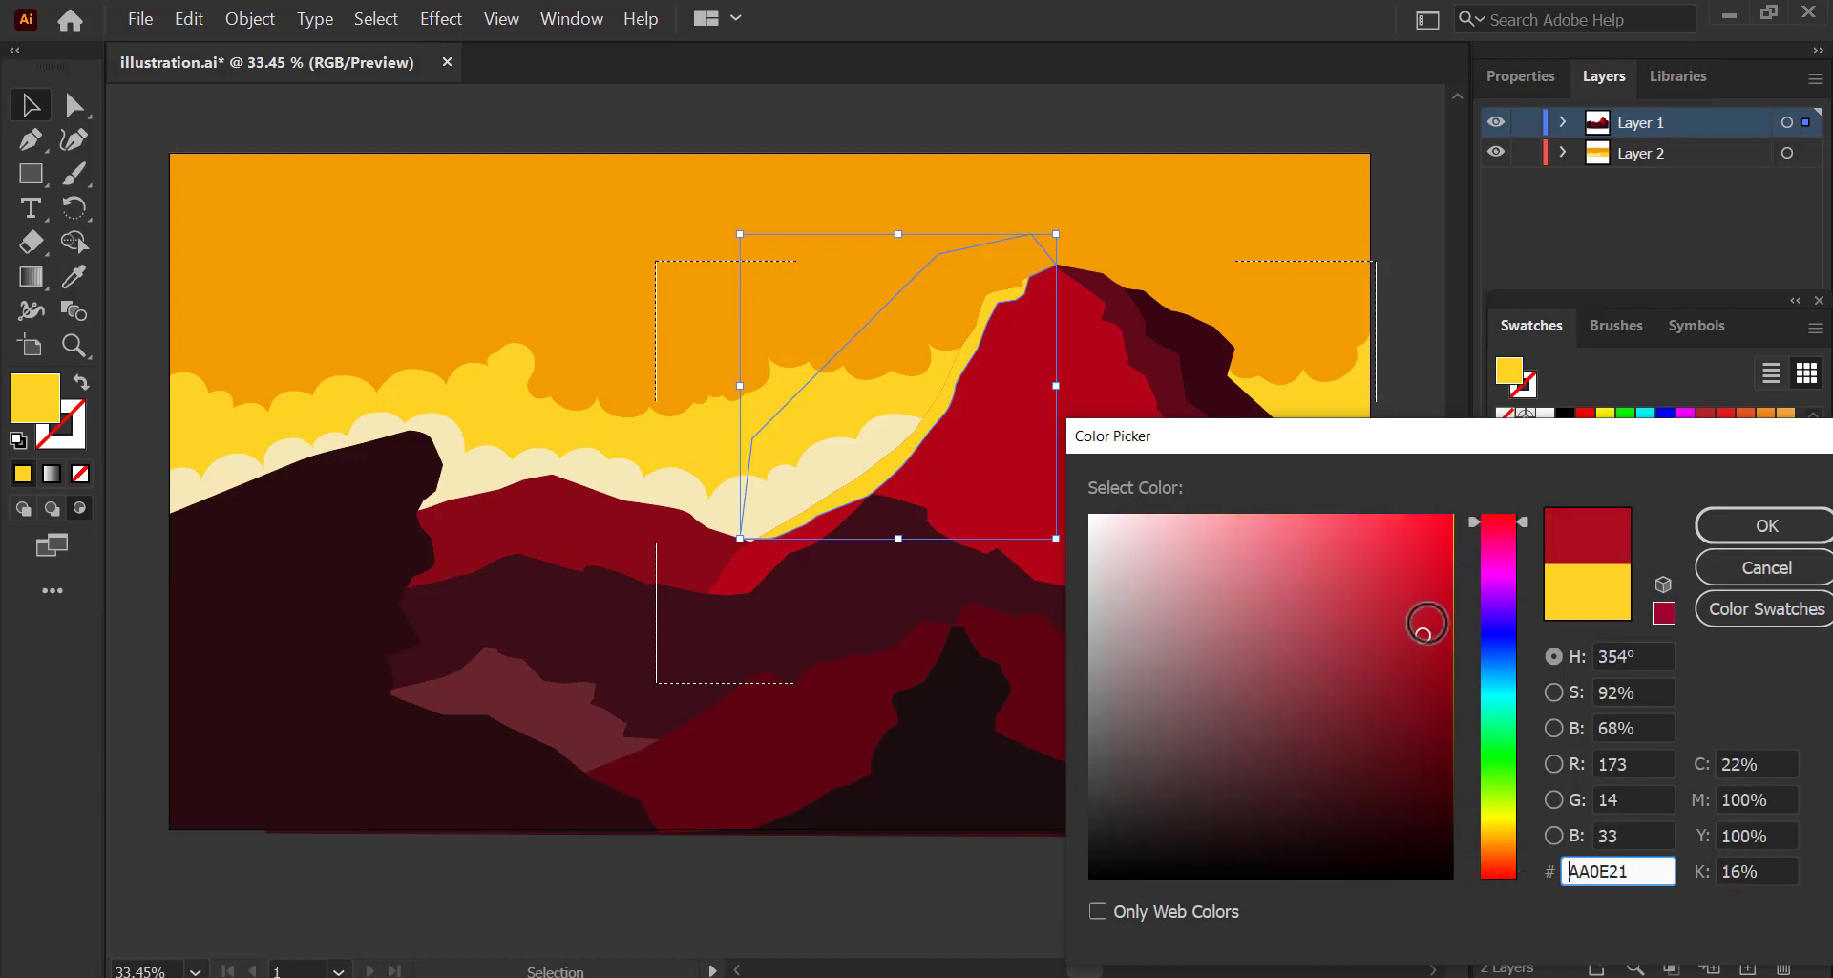
drag(1427, 623, 1431, 627)
click(1757, 525)
double_click(46, 409)
click(1424, 586)
click(1757, 525)
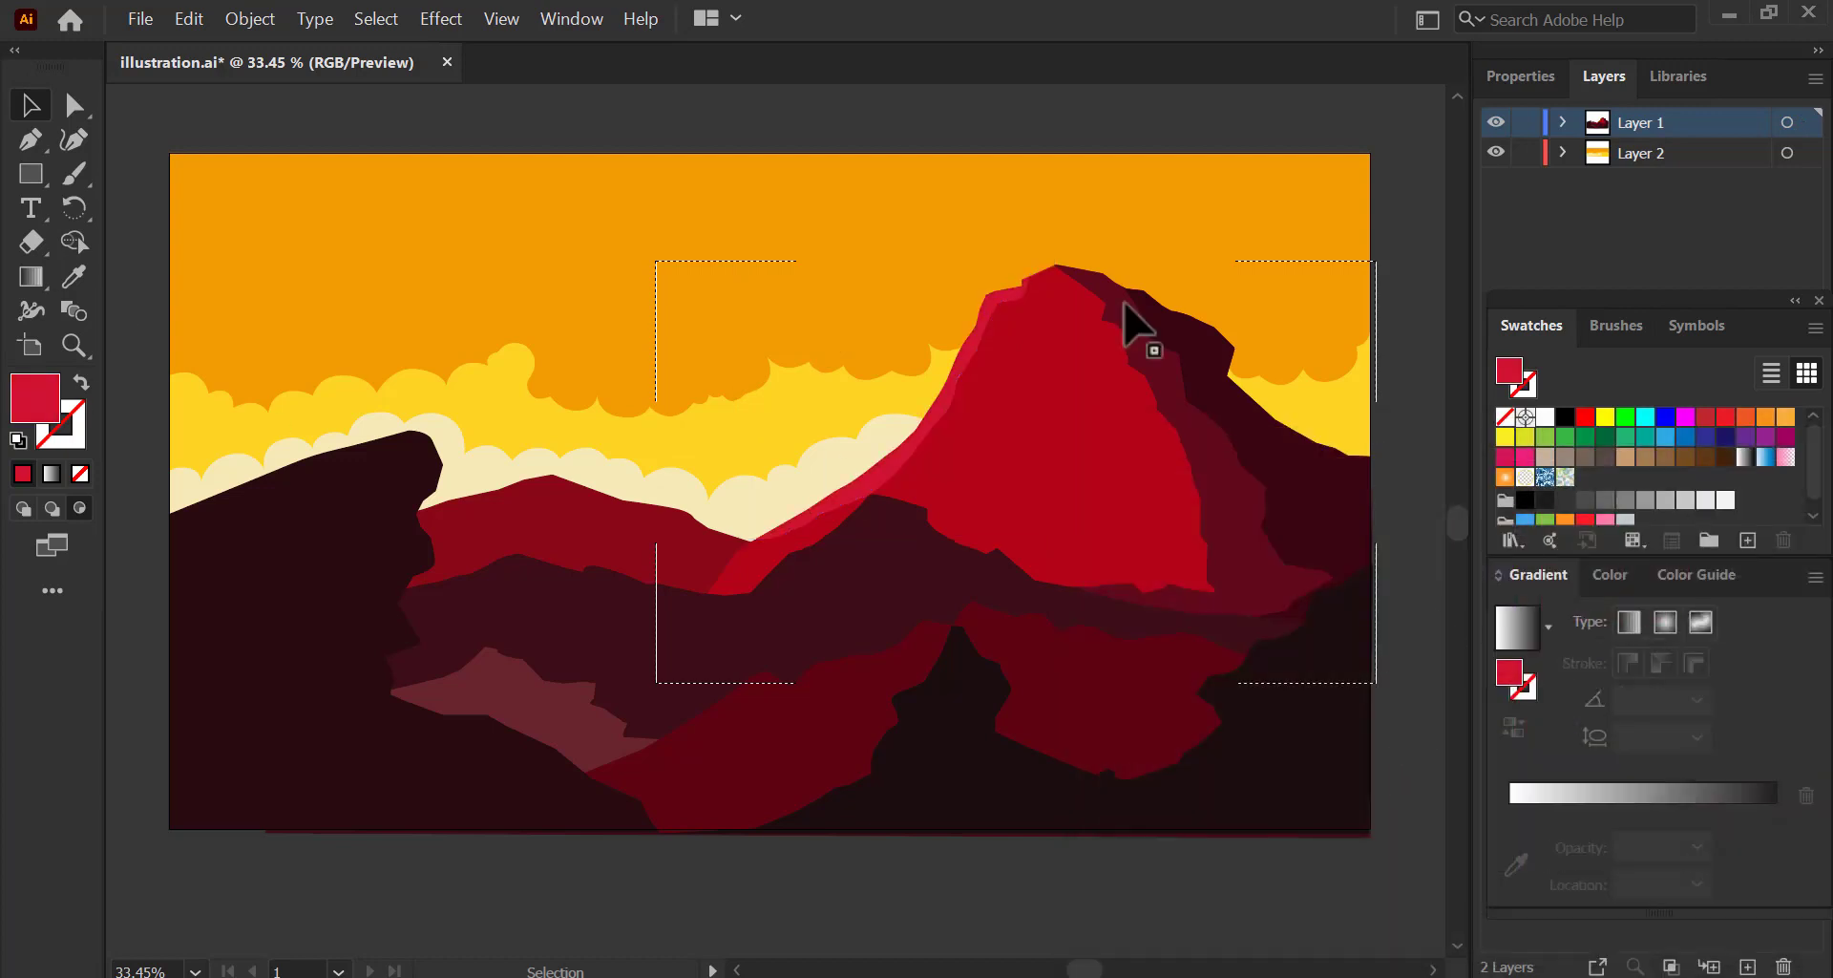
Leave Draw Inside on the tall mountain and set up the distant left red hill for drawing inside it.
key(space)
mouse_move(716, 551)
mouse_down()
mouse_move(724, 528)
mouse_move(831, 529)
mouse_up()
click(702, 523)
key(z)
drag(682, 519, 708, 520)
key(v)
click(24, 508)
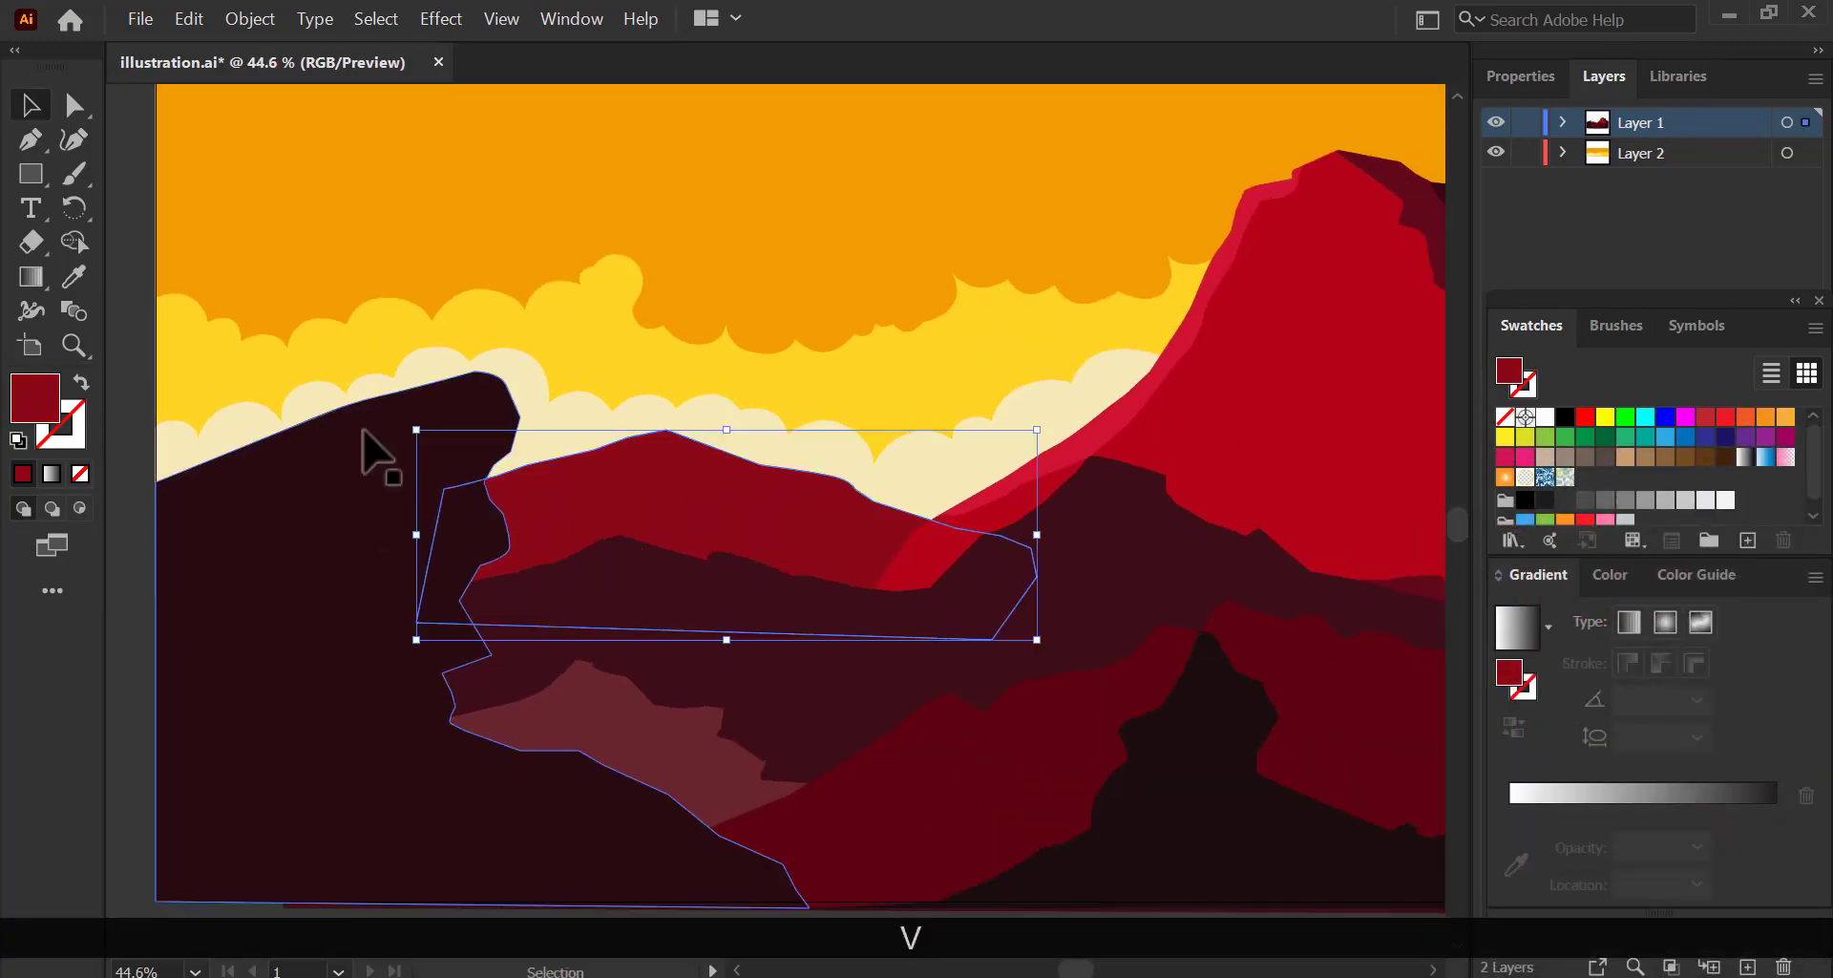
key(p)
Draw a jagged ridge shadow shape across the lower part of the distant left hill with the Pen tool.
drag(504, 497, 527, 500)
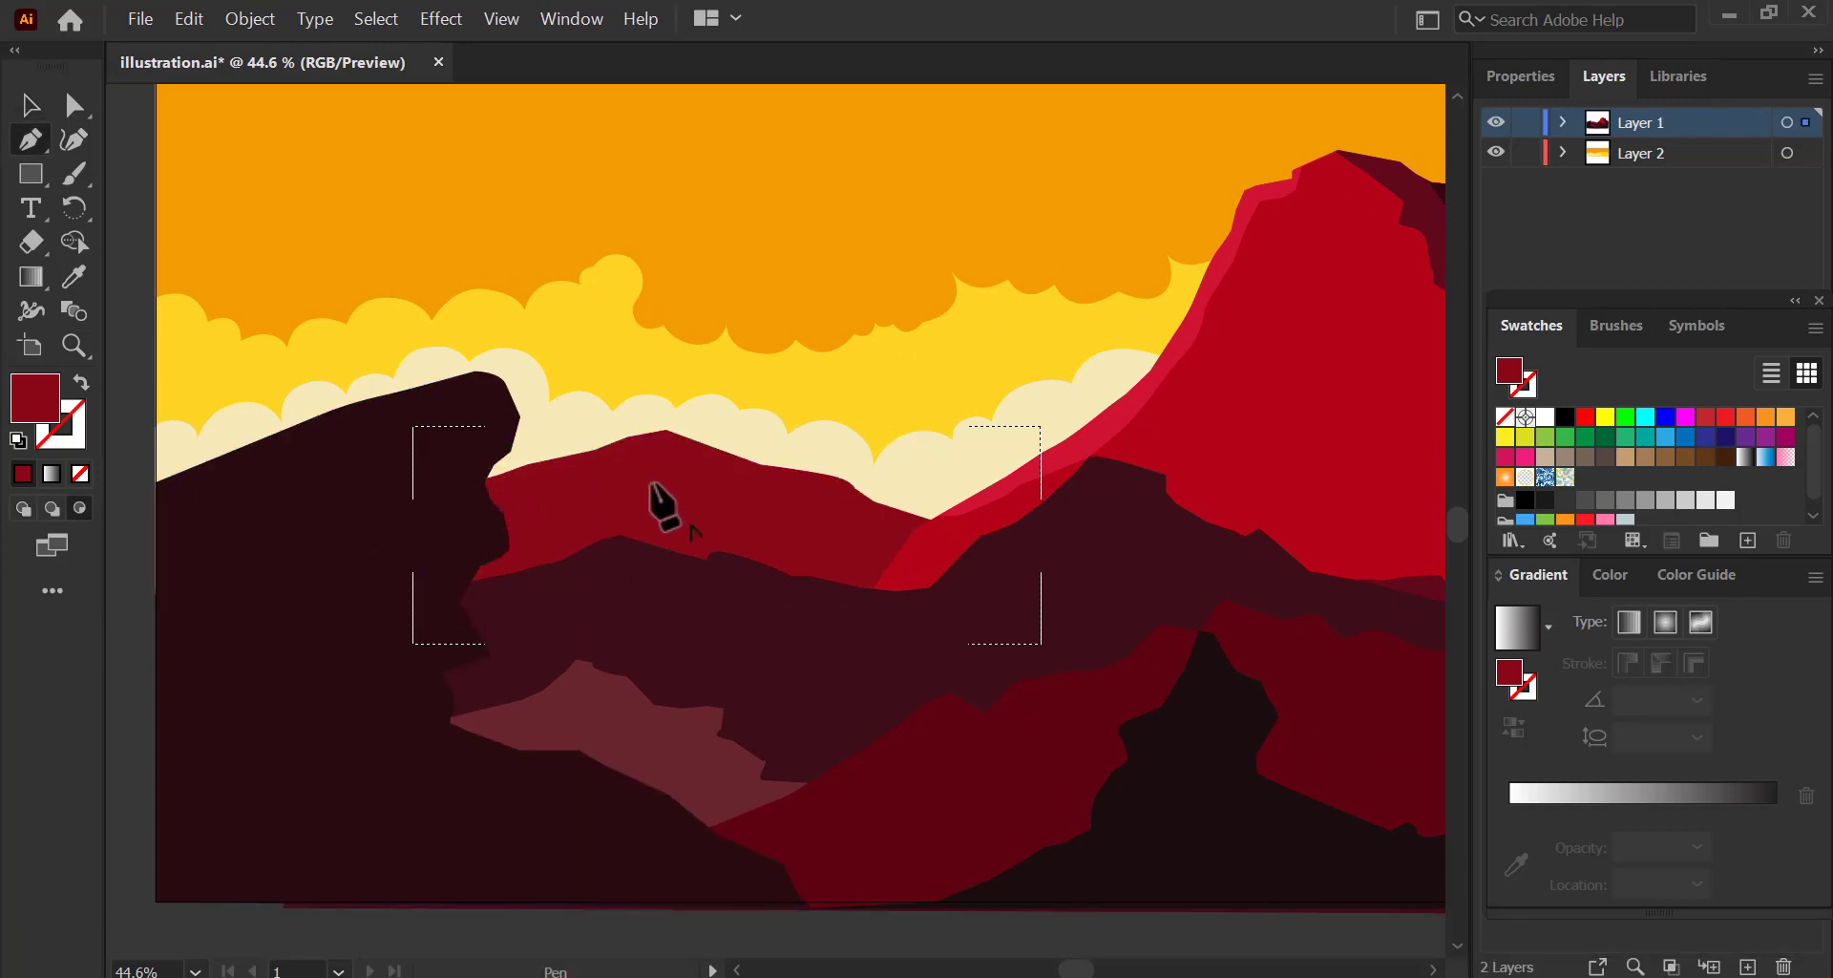
click(719, 521)
click(748, 522)
click(782, 531)
click(818, 577)
click(846, 576)
click(884, 583)
click(902, 647)
click(387, 612)
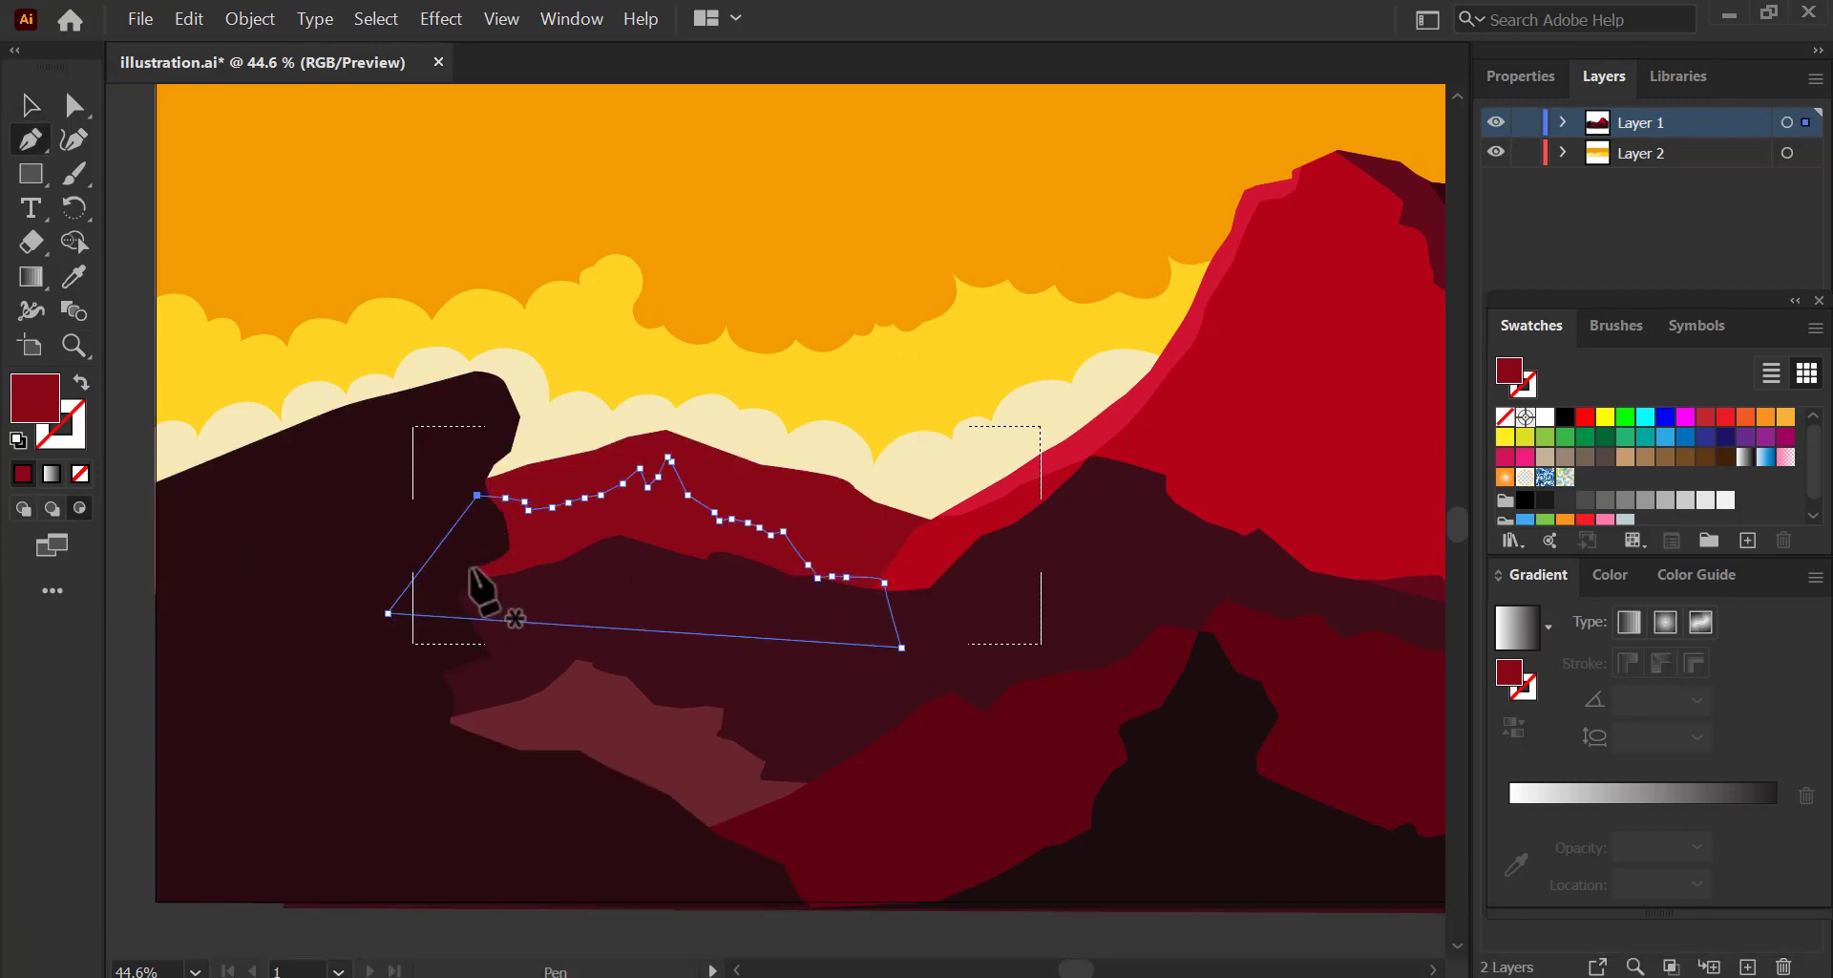
Fill the distant hill's ridge shadow with dark red 77101F.
key(v)
key(i)
click(550, 449)
key(ctrl+z)
key(v)
double_click(33, 399)
click(1407, 709)
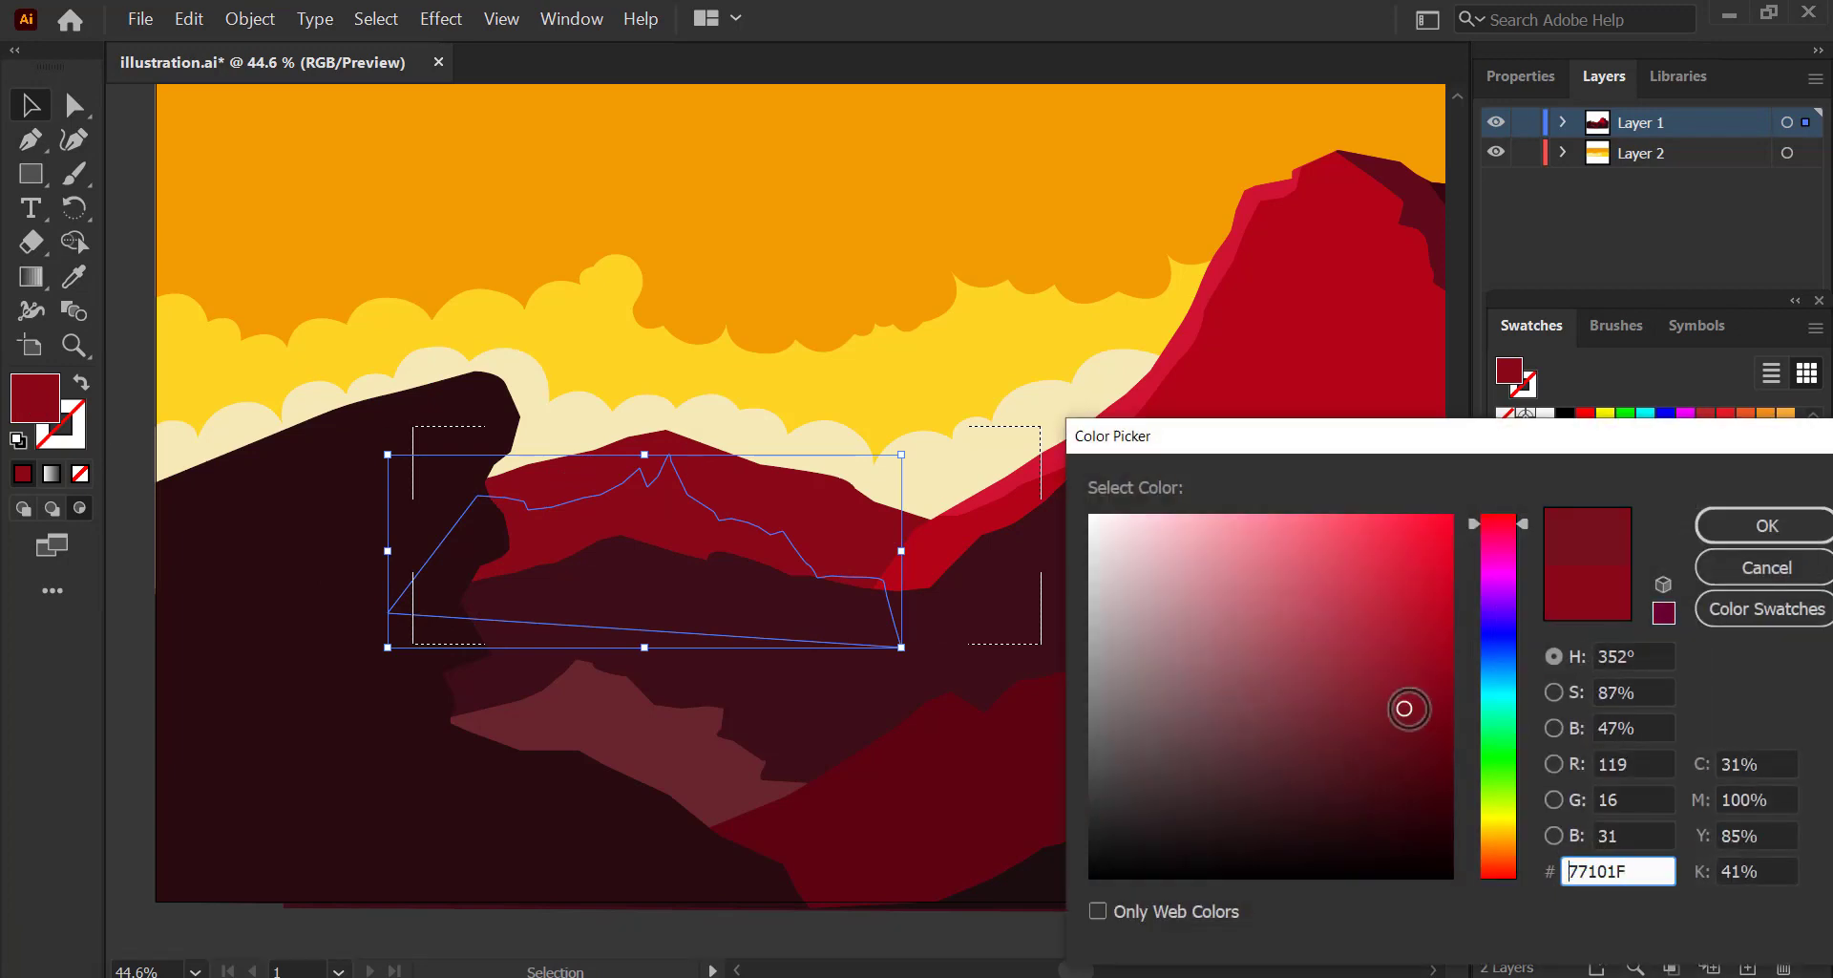
key(Return)
click(429, 532)
Turn on Draw Inside for the lighter maroon hill beside the cliff's base and deselect it.
click(664, 725)
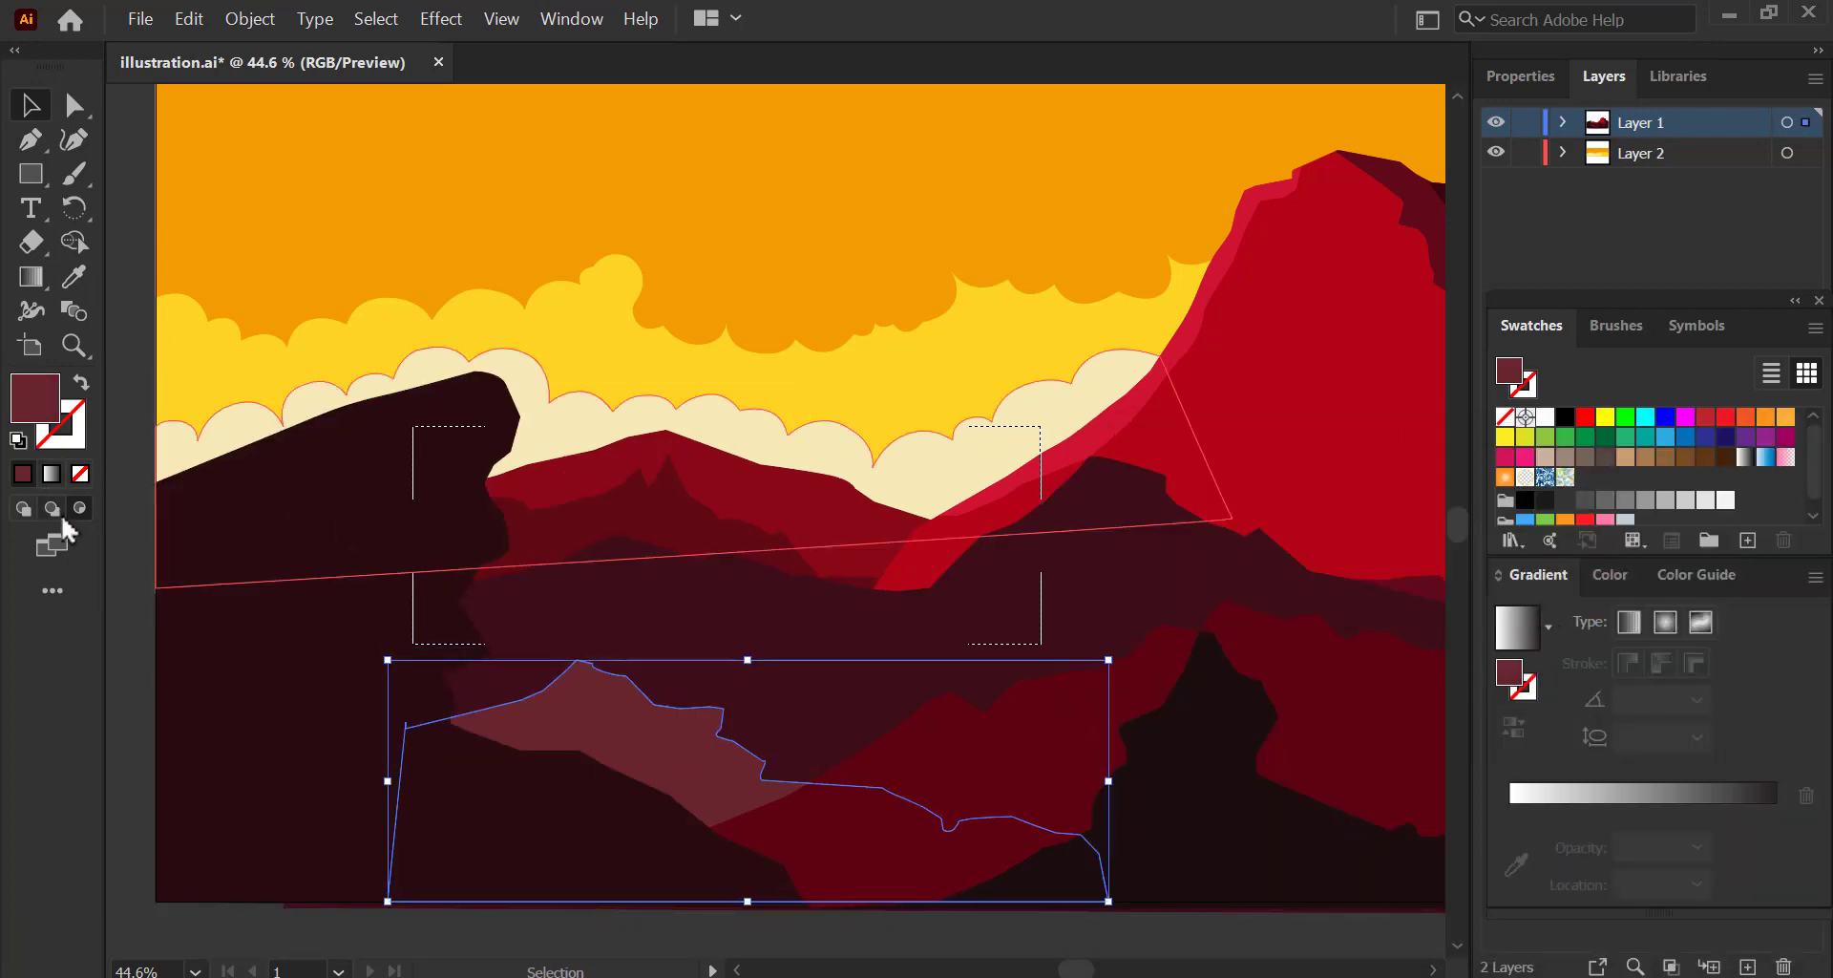
click(77, 510)
click(129, 531)
click(491, 718)
click(79, 510)
click(124, 520)
Draw a closed jagged highlight shape along the lighter maroon hill's right slope with the Pen tool.
key(p)
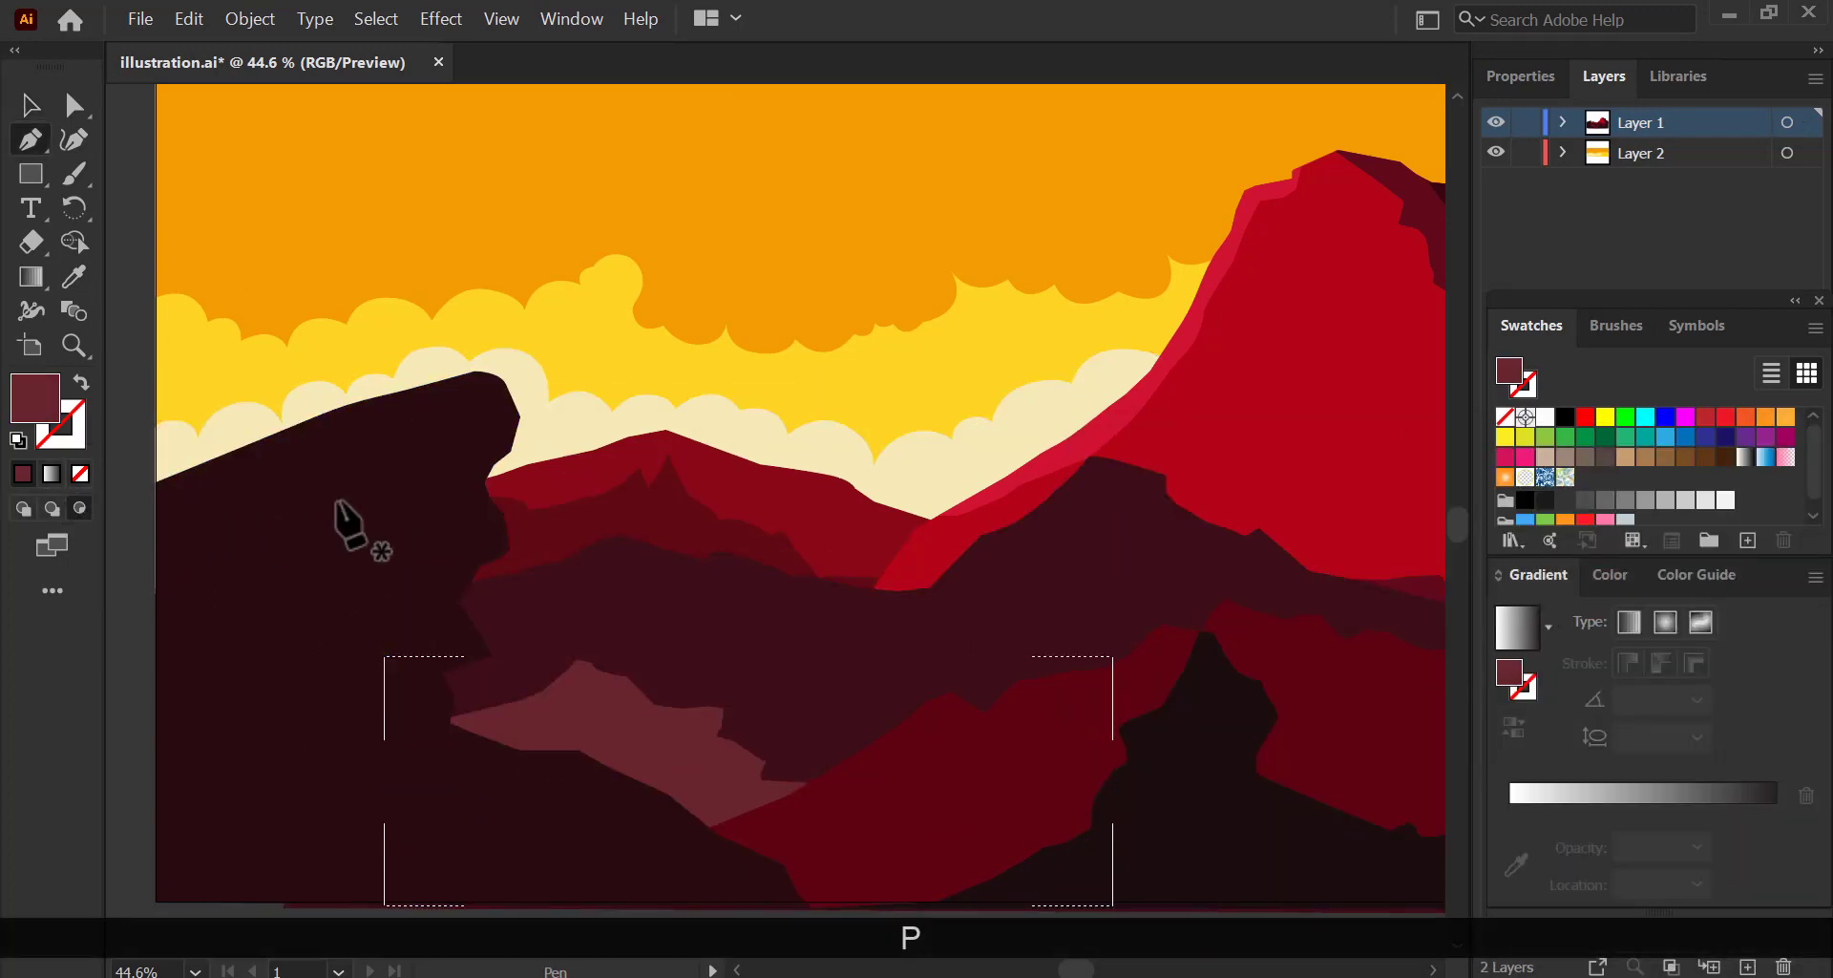
click(577, 659)
click(602, 686)
click(609, 695)
click(616, 703)
click(630, 710)
click(634, 716)
click(650, 719)
click(675, 728)
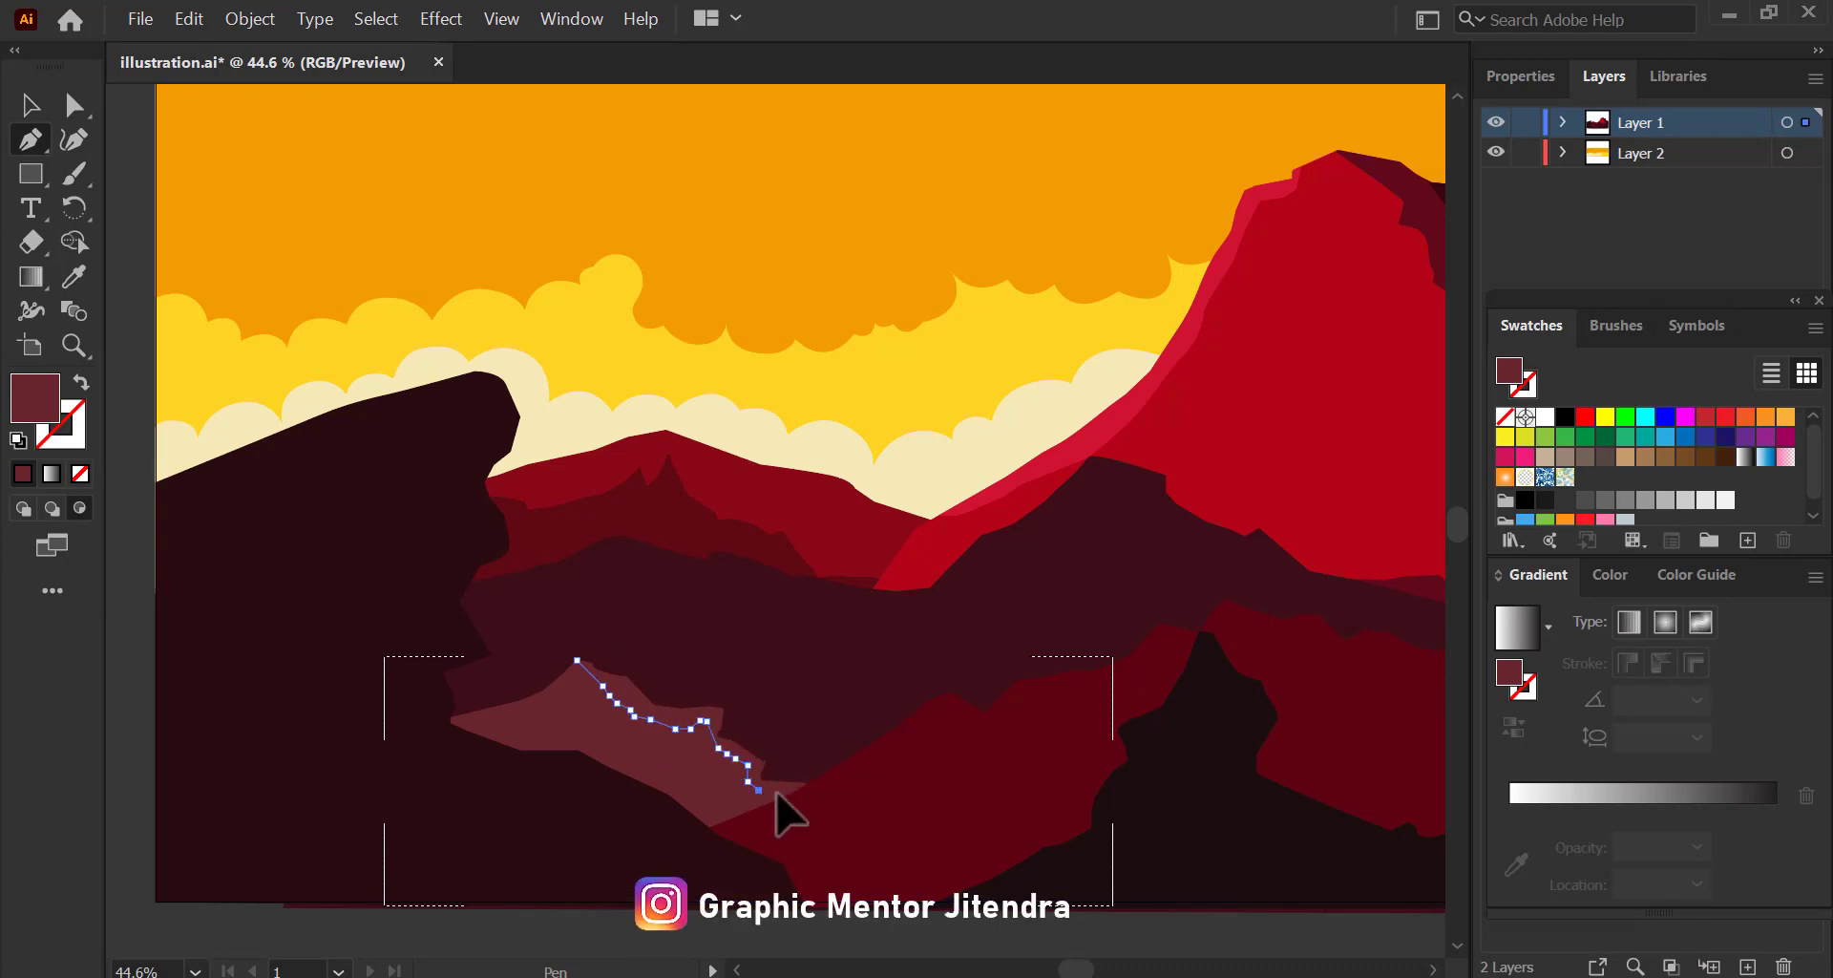
click(577, 659)
Fill the jagged highlight on the lighter maroon hill with dusty pink.
key(v)
double_click(35, 398)
click(1220, 626)
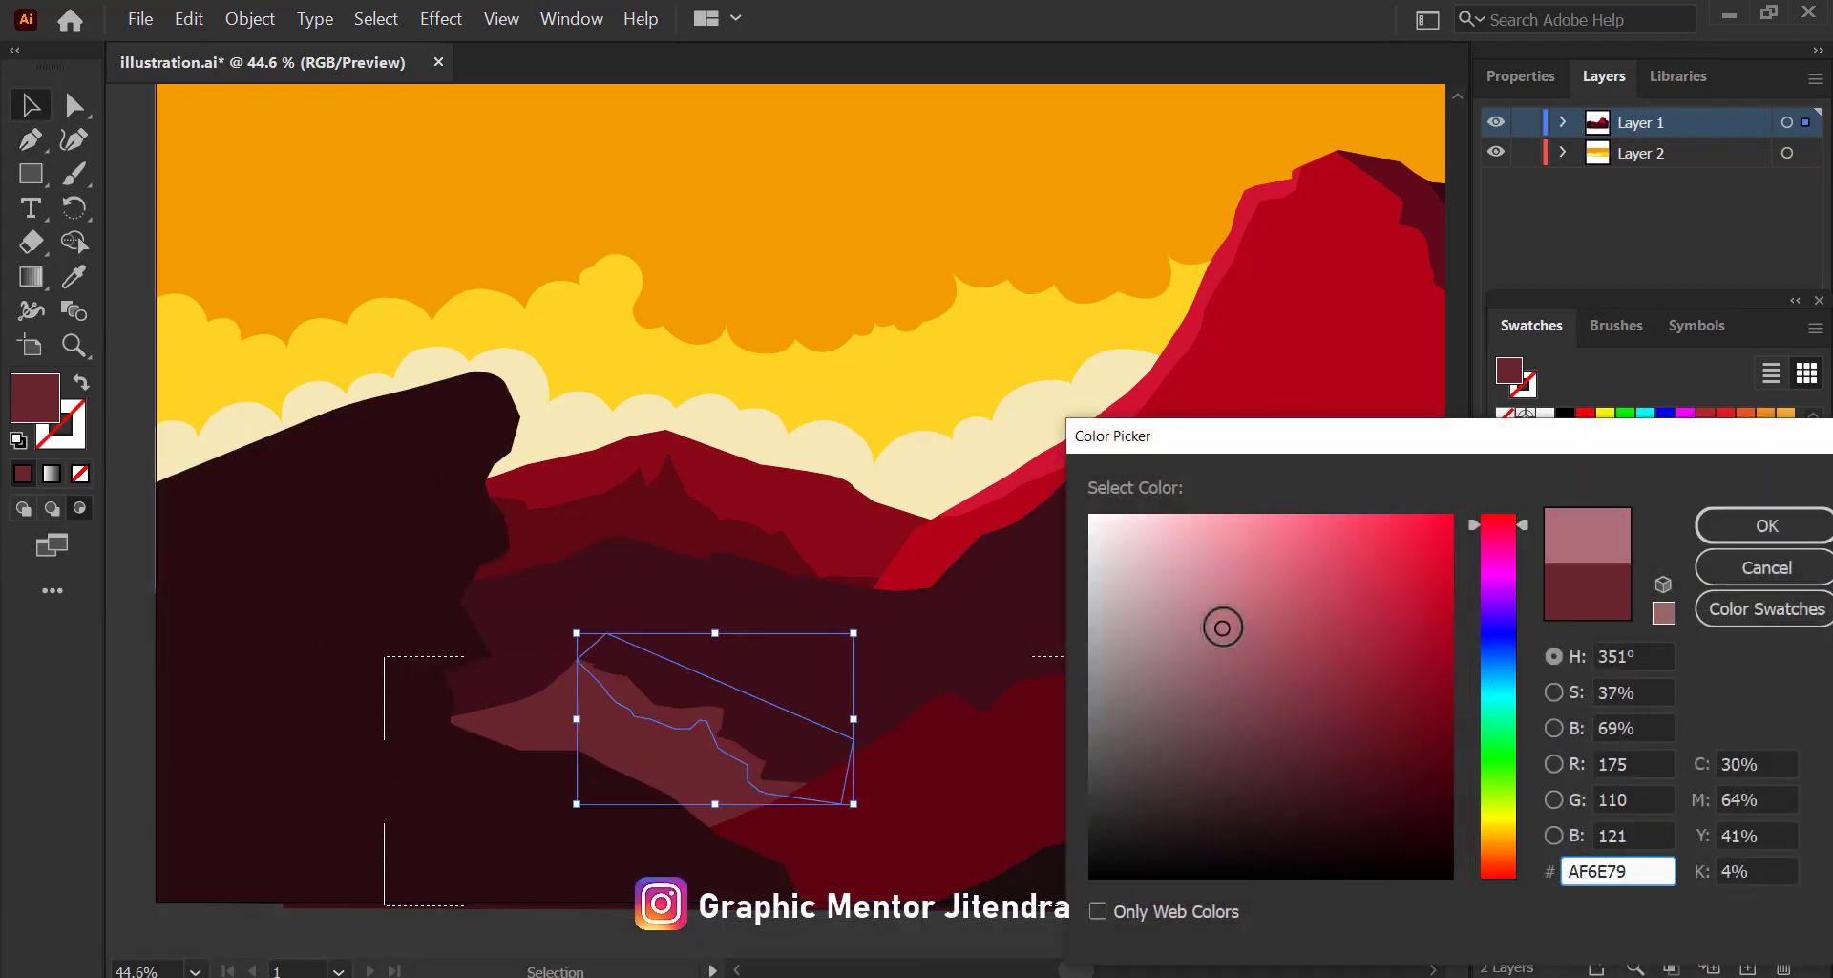
click(1227, 618)
click(1766, 524)
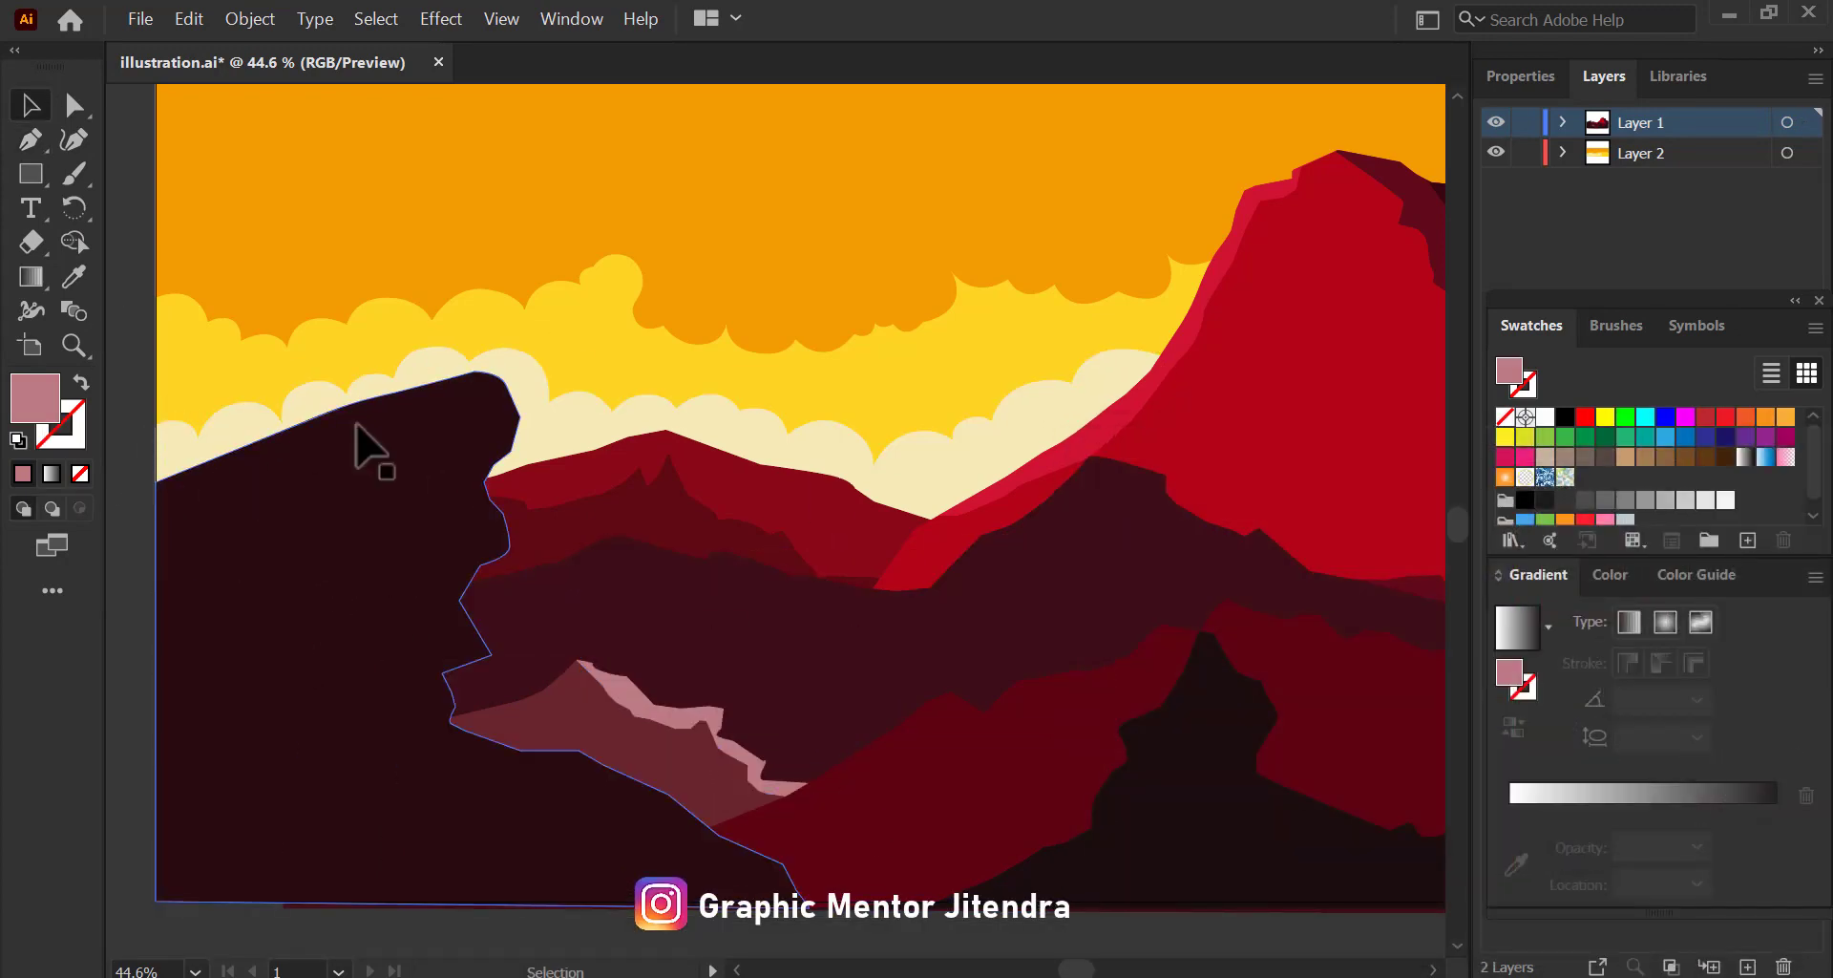
Turn on Draw Inside for the large dark cliff.
click(78, 510)
click(131, 552)
key(p)
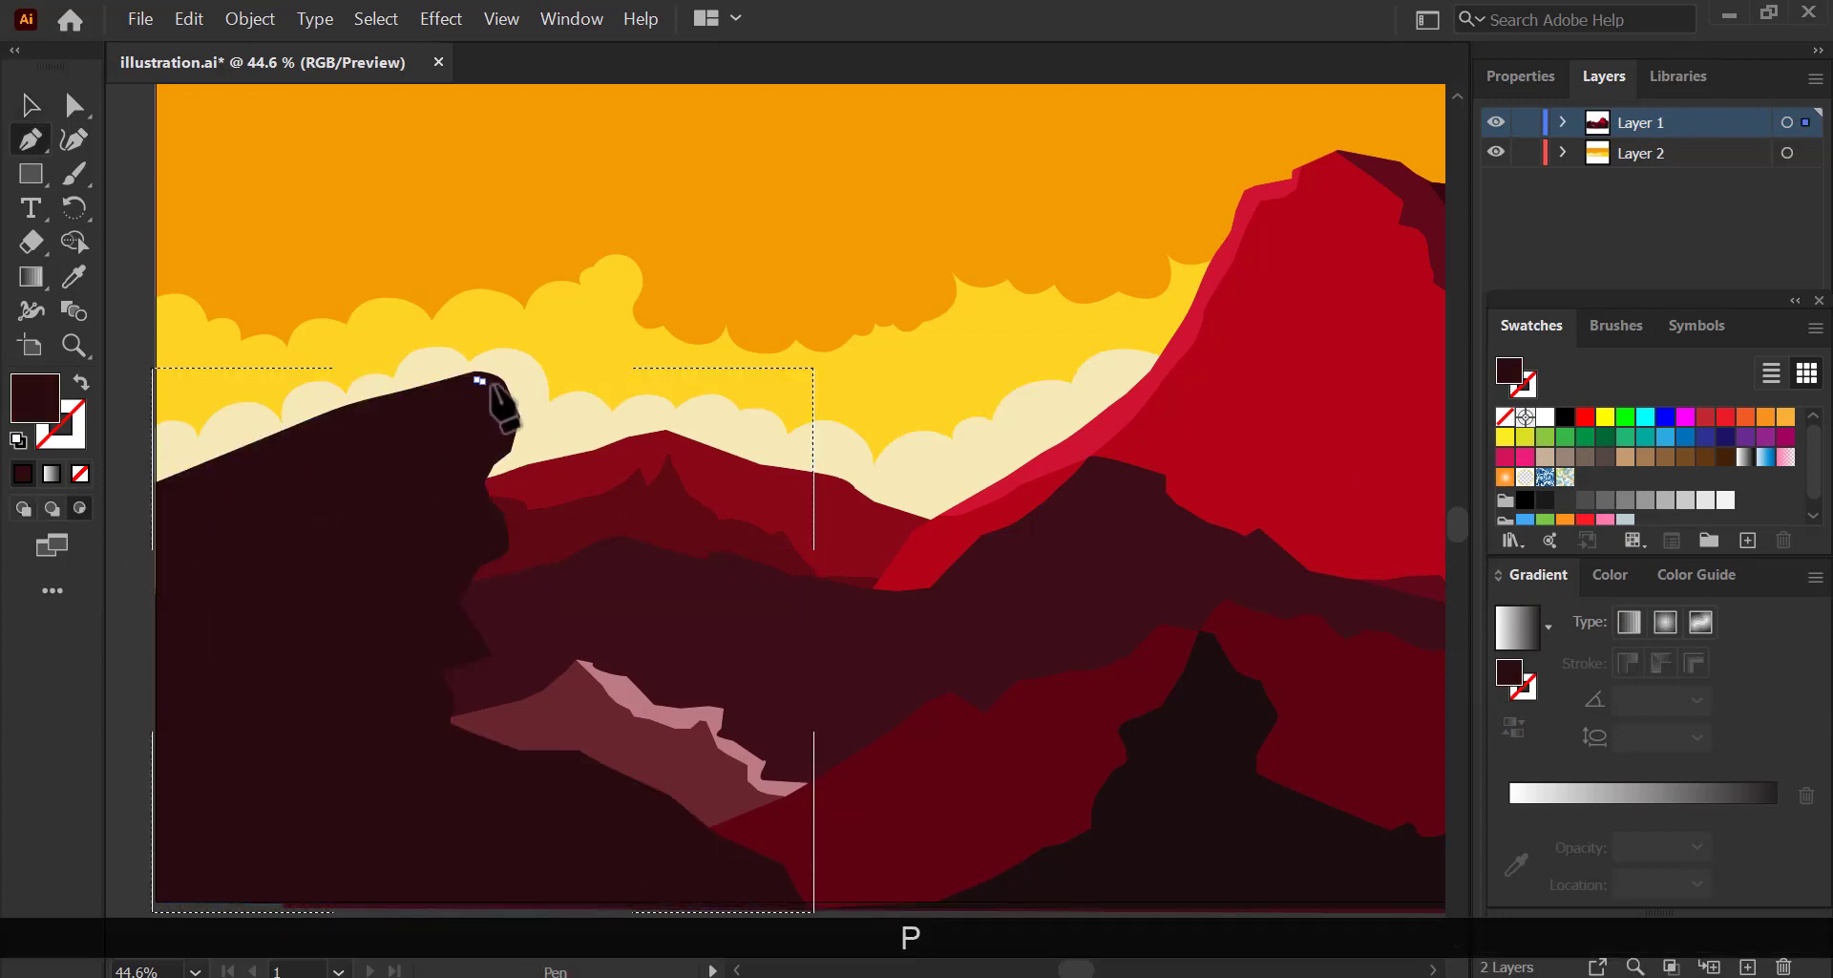
Draw a closed jagged highlight shape along the cliff's right edge and down to its base with the Pen tool.
click(509, 427)
click(463, 605)
click(470, 618)
click(472, 650)
click(475, 659)
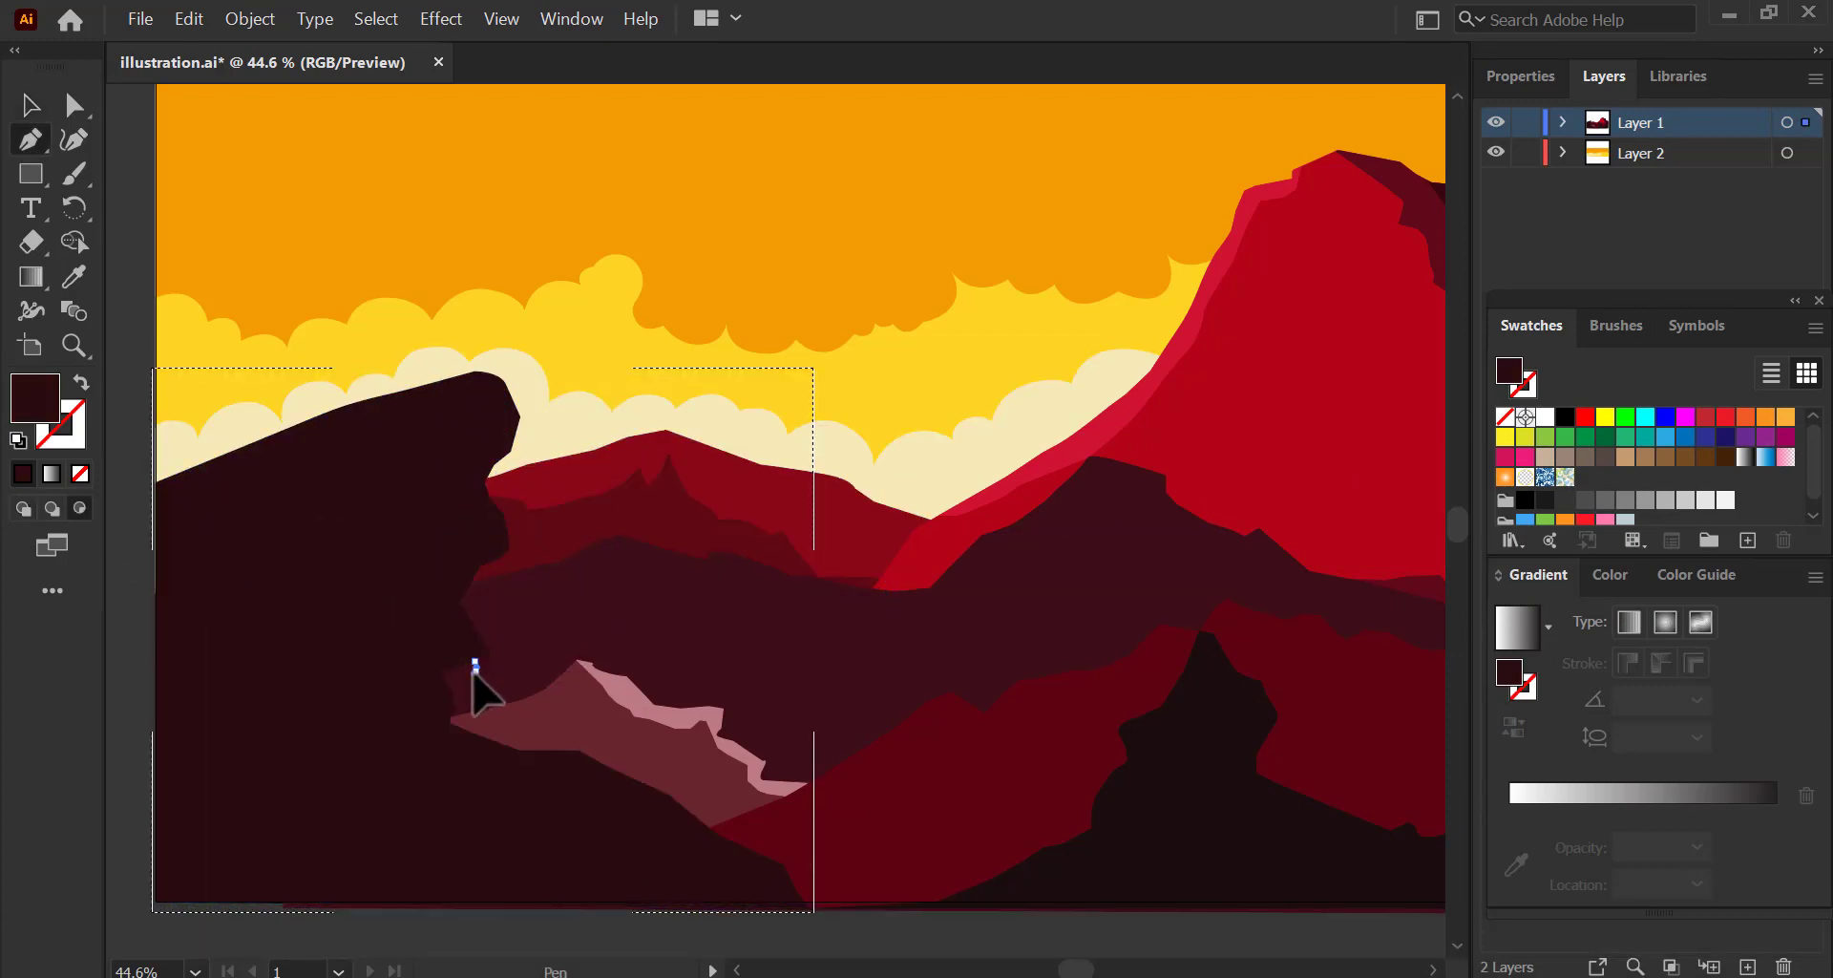
click(475, 670)
click(598, 760)
click(628, 787)
click(635, 790)
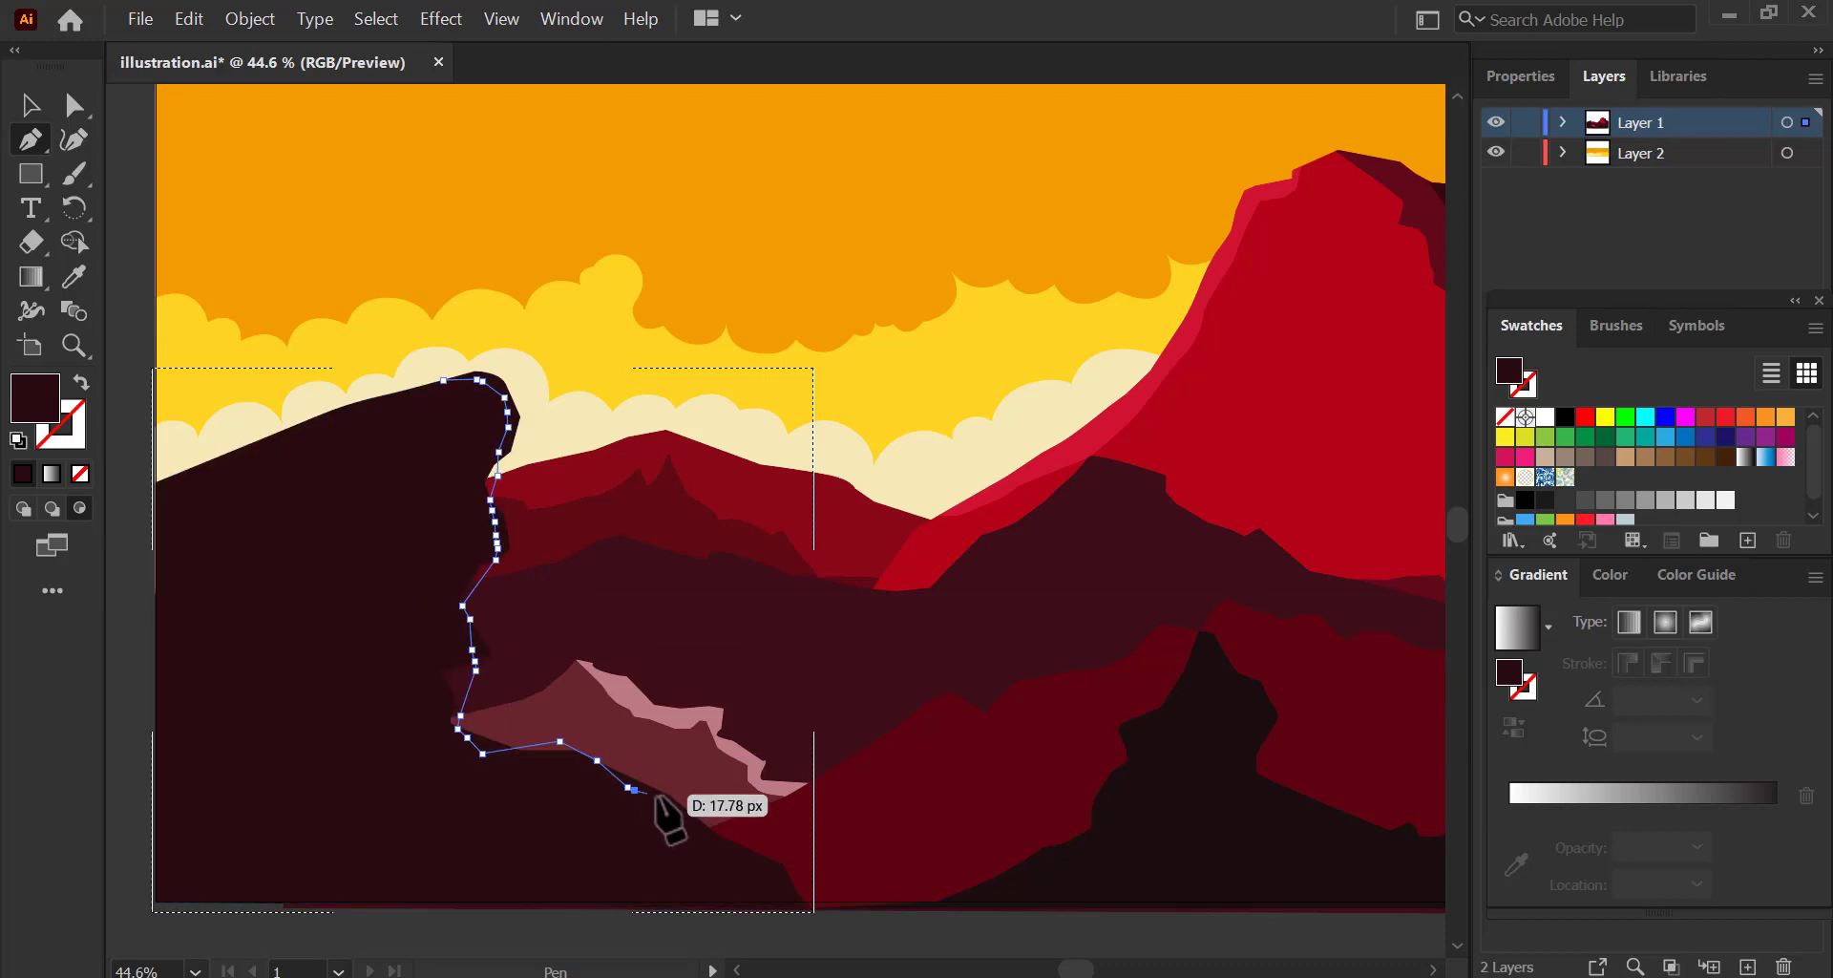
click(443, 381)
Fill the cliff's edge highlight with a lighter maroon and deselect it.
key(v)
double_click(36, 398)
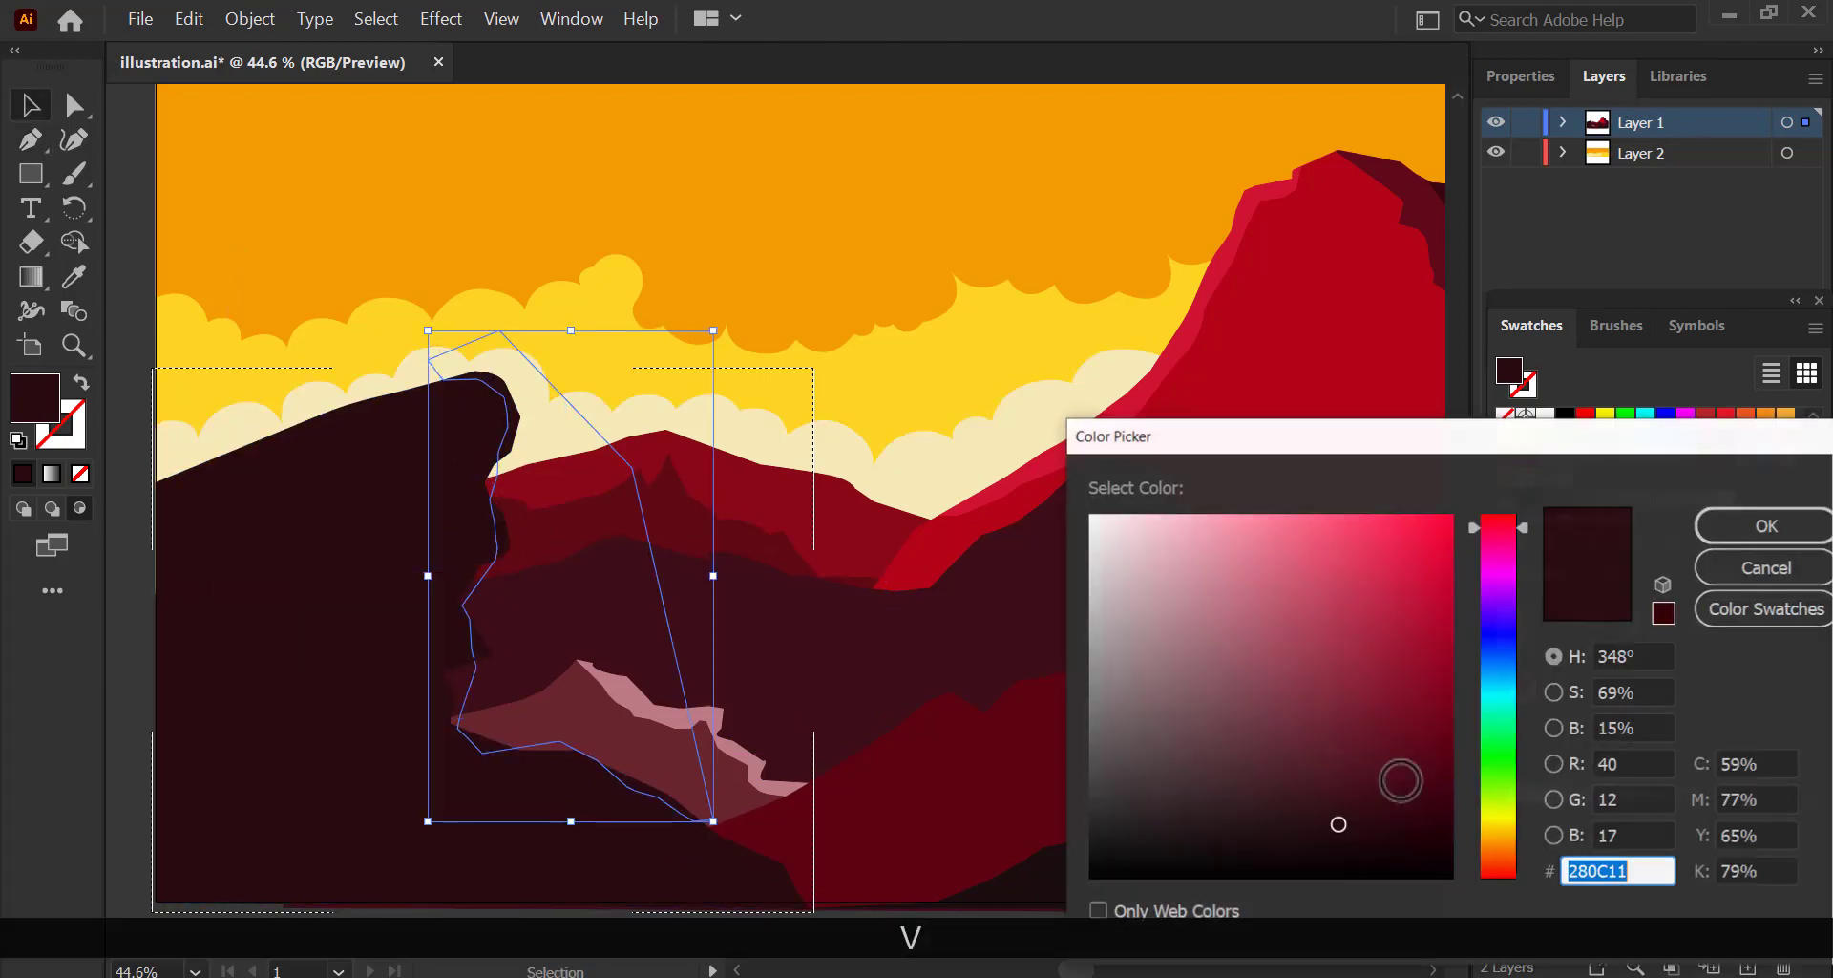
click(1350, 742)
click(1743, 525)
click(143, 344)
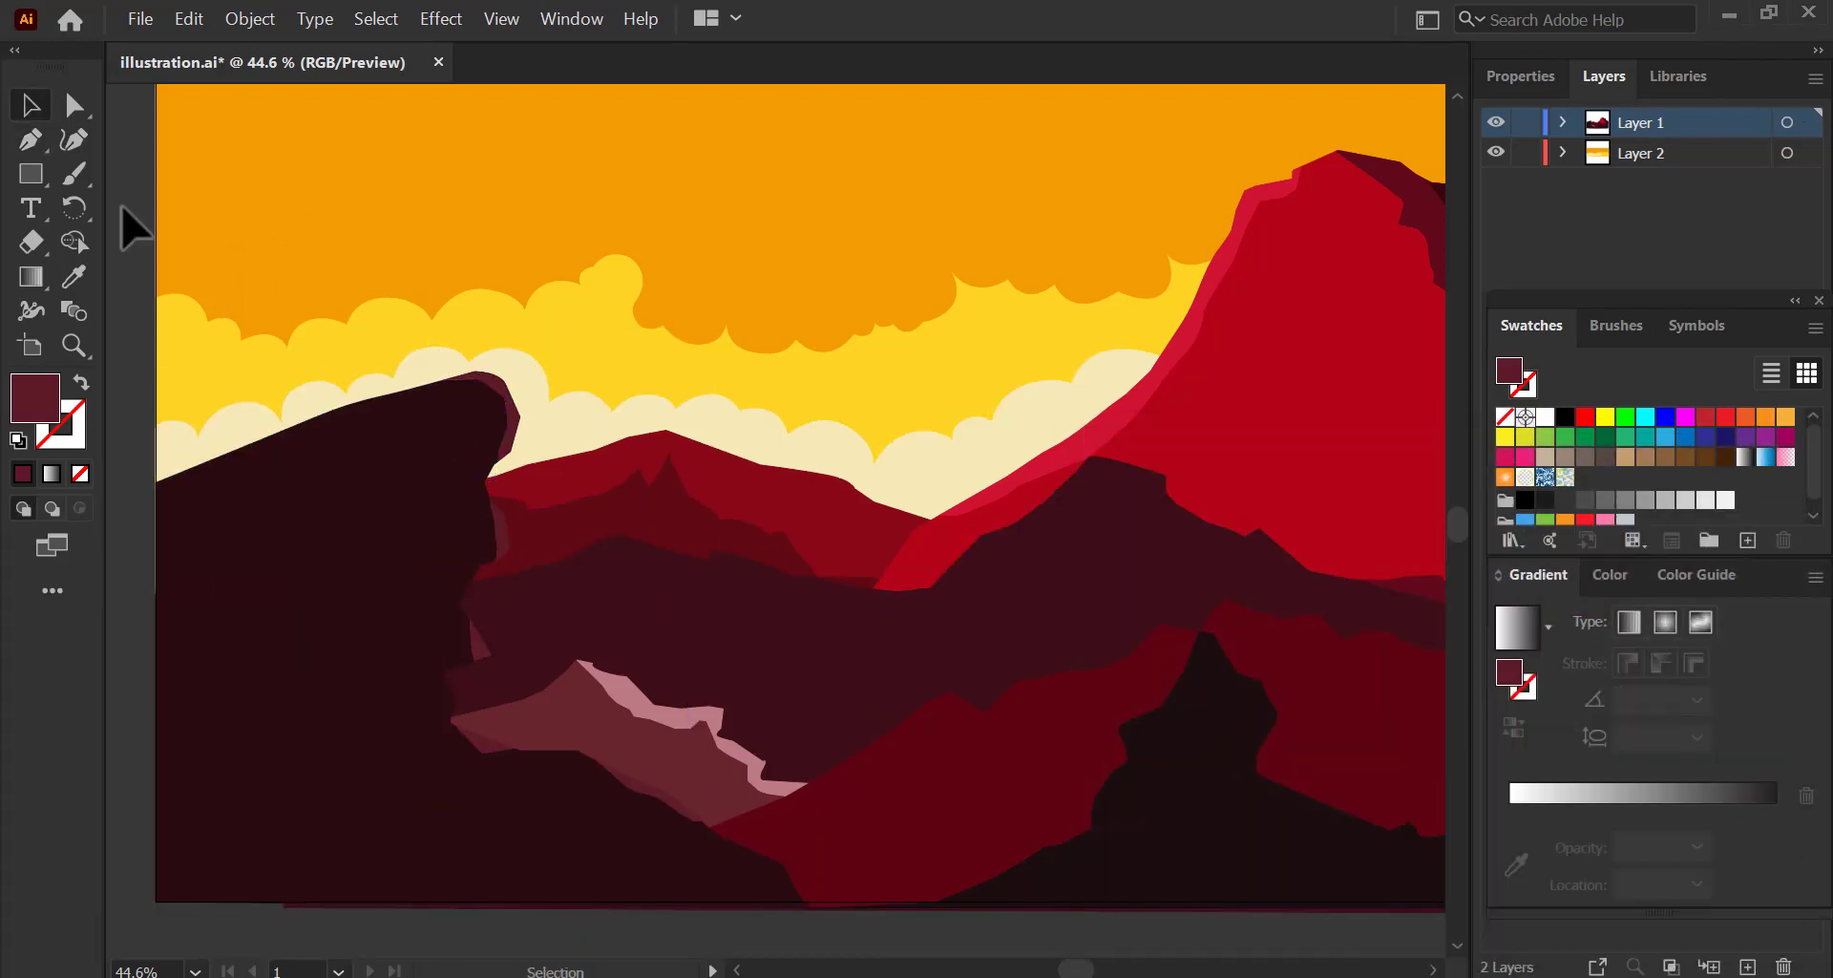
Reduce the opacity of the cream cloud layer behind the mountains to 34%.
key(space)
drag(949, 449, 793, 555)
scroll(826, 539, down, 3)
key(v)
key(space)
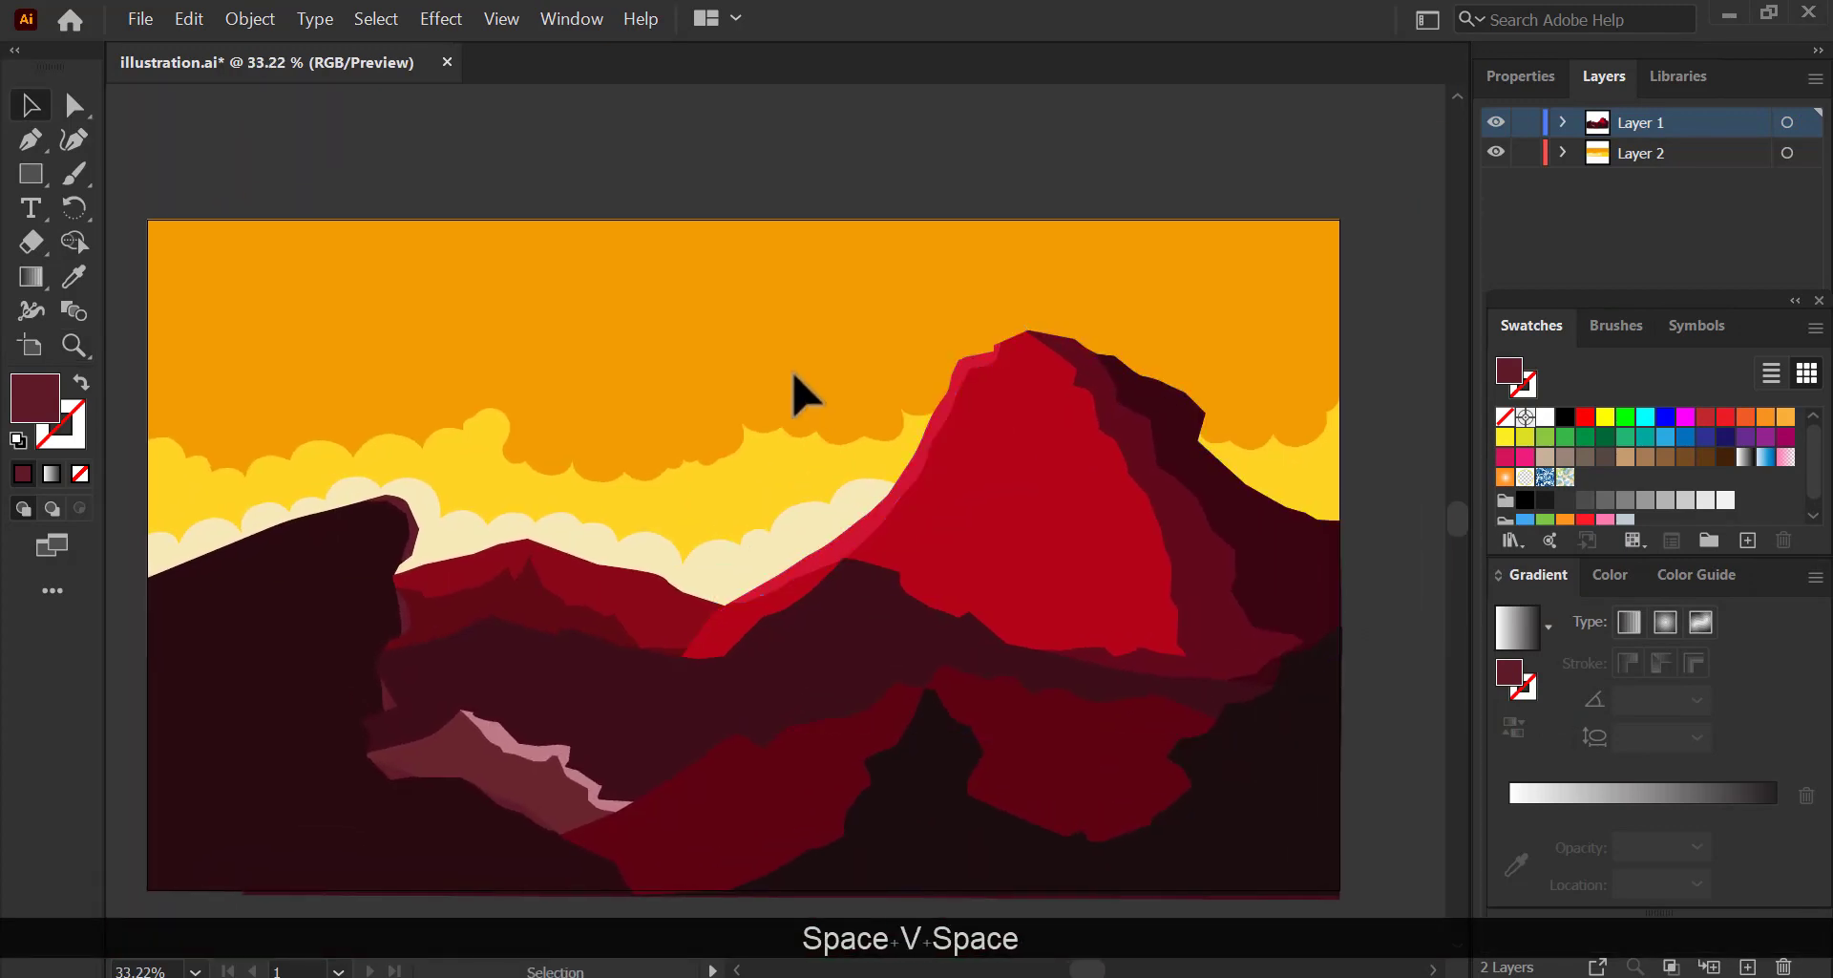
click(723, 542)
drag(1685, 301, 1430, 698)
click(1521, 76)
click(1685, 473)
drag(1683, 509, 1636, 528)
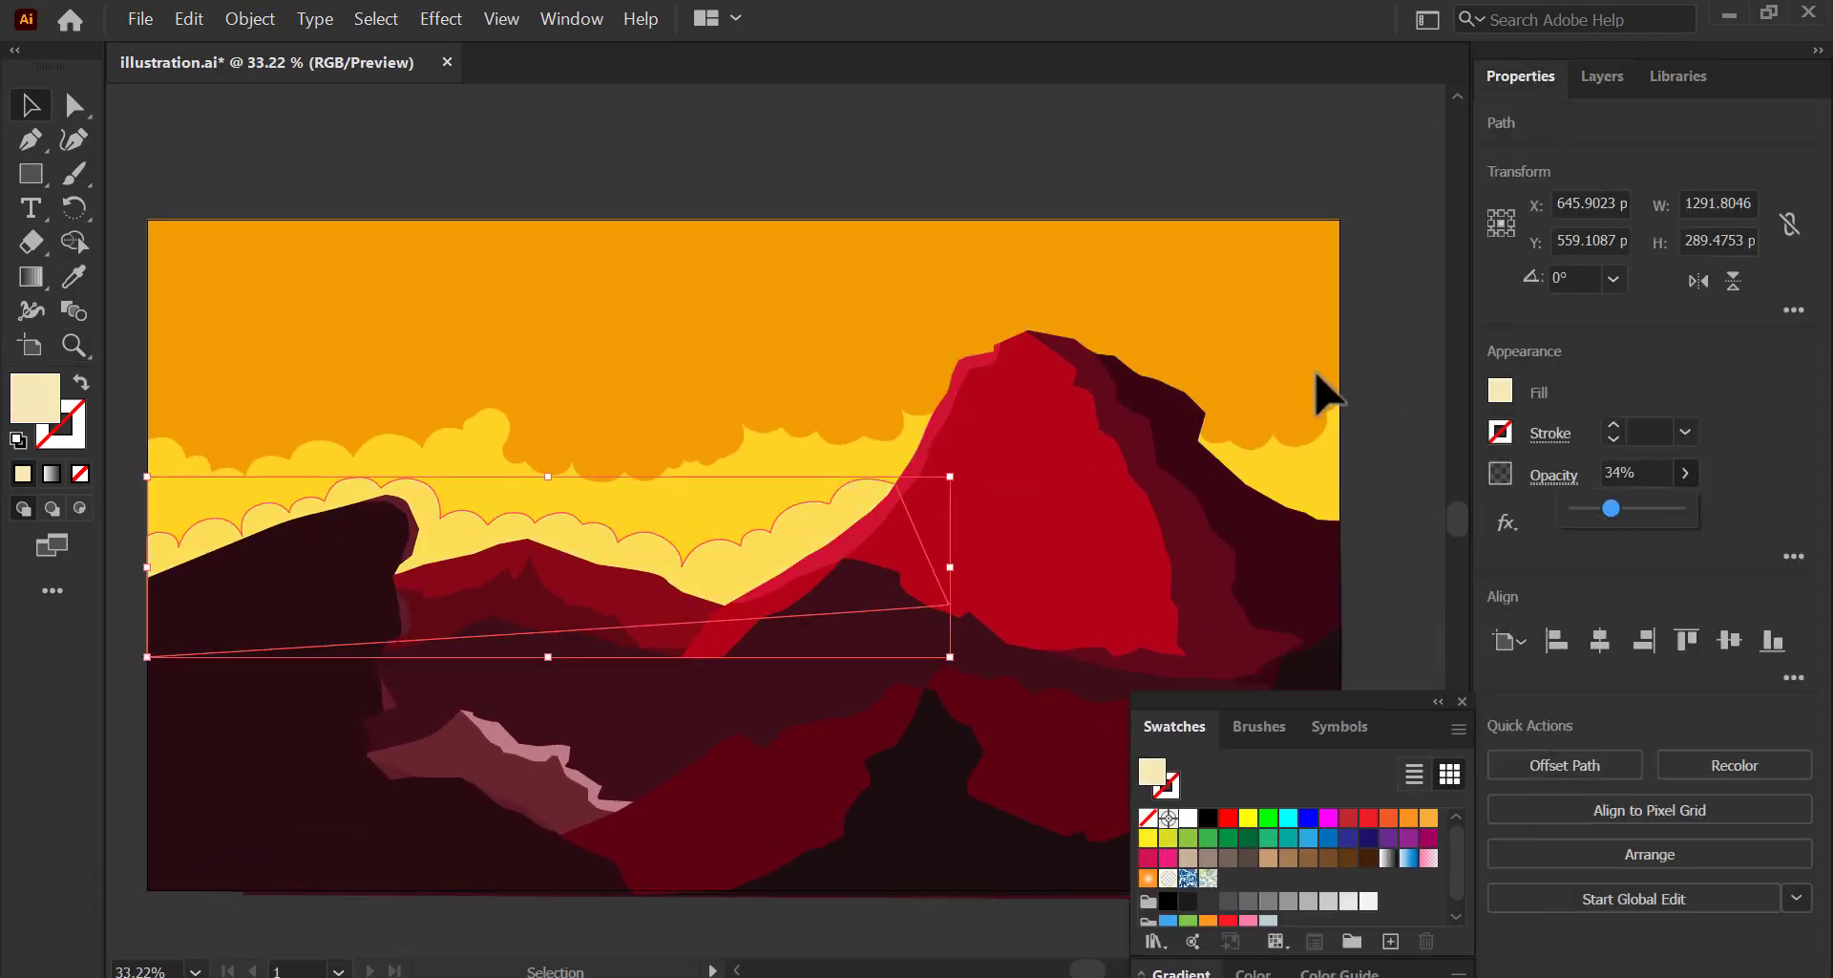
Set the orange upper cloud's opacity to 53%.
click(832, 398)
click(1602, 76)
click(1527, 241)
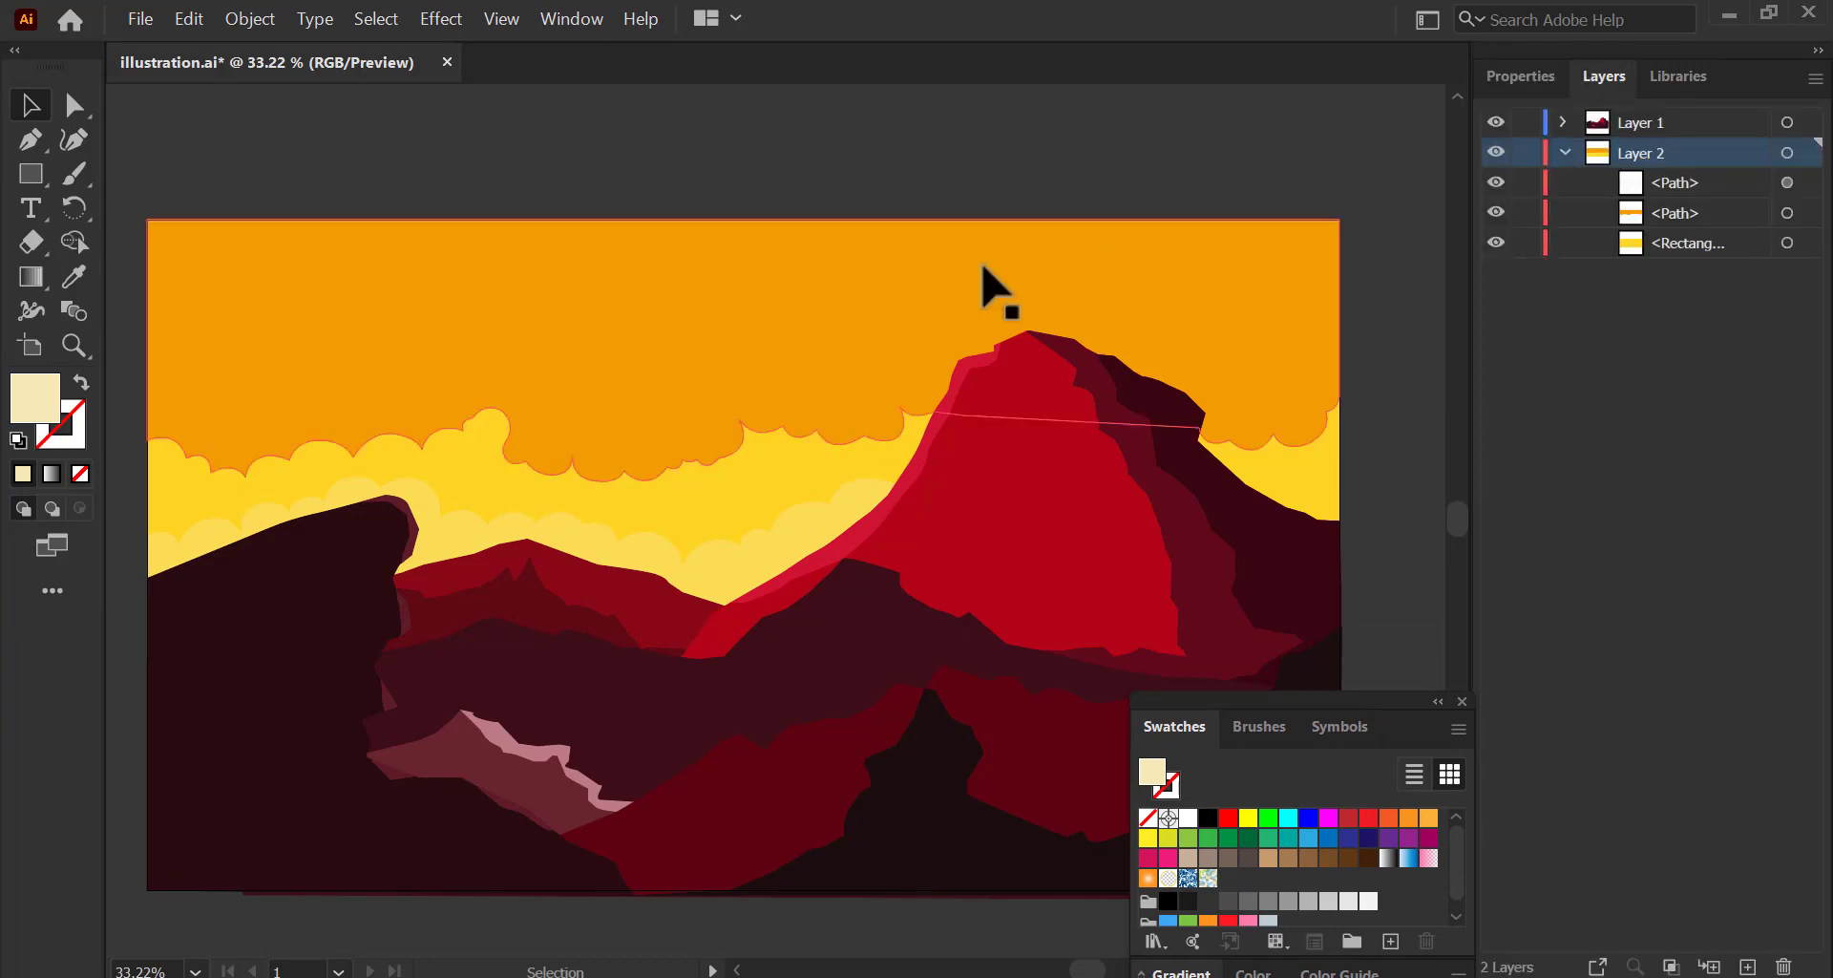
click(983, 277)
click(1521, 77)
click(1685, 473)
drag(1684, 509, 1636, 515)
Shift the orange upper cloud slightly right to line up with the artboard and lower its opacity below 53%.
click(792, 506)
click(1241, 406)
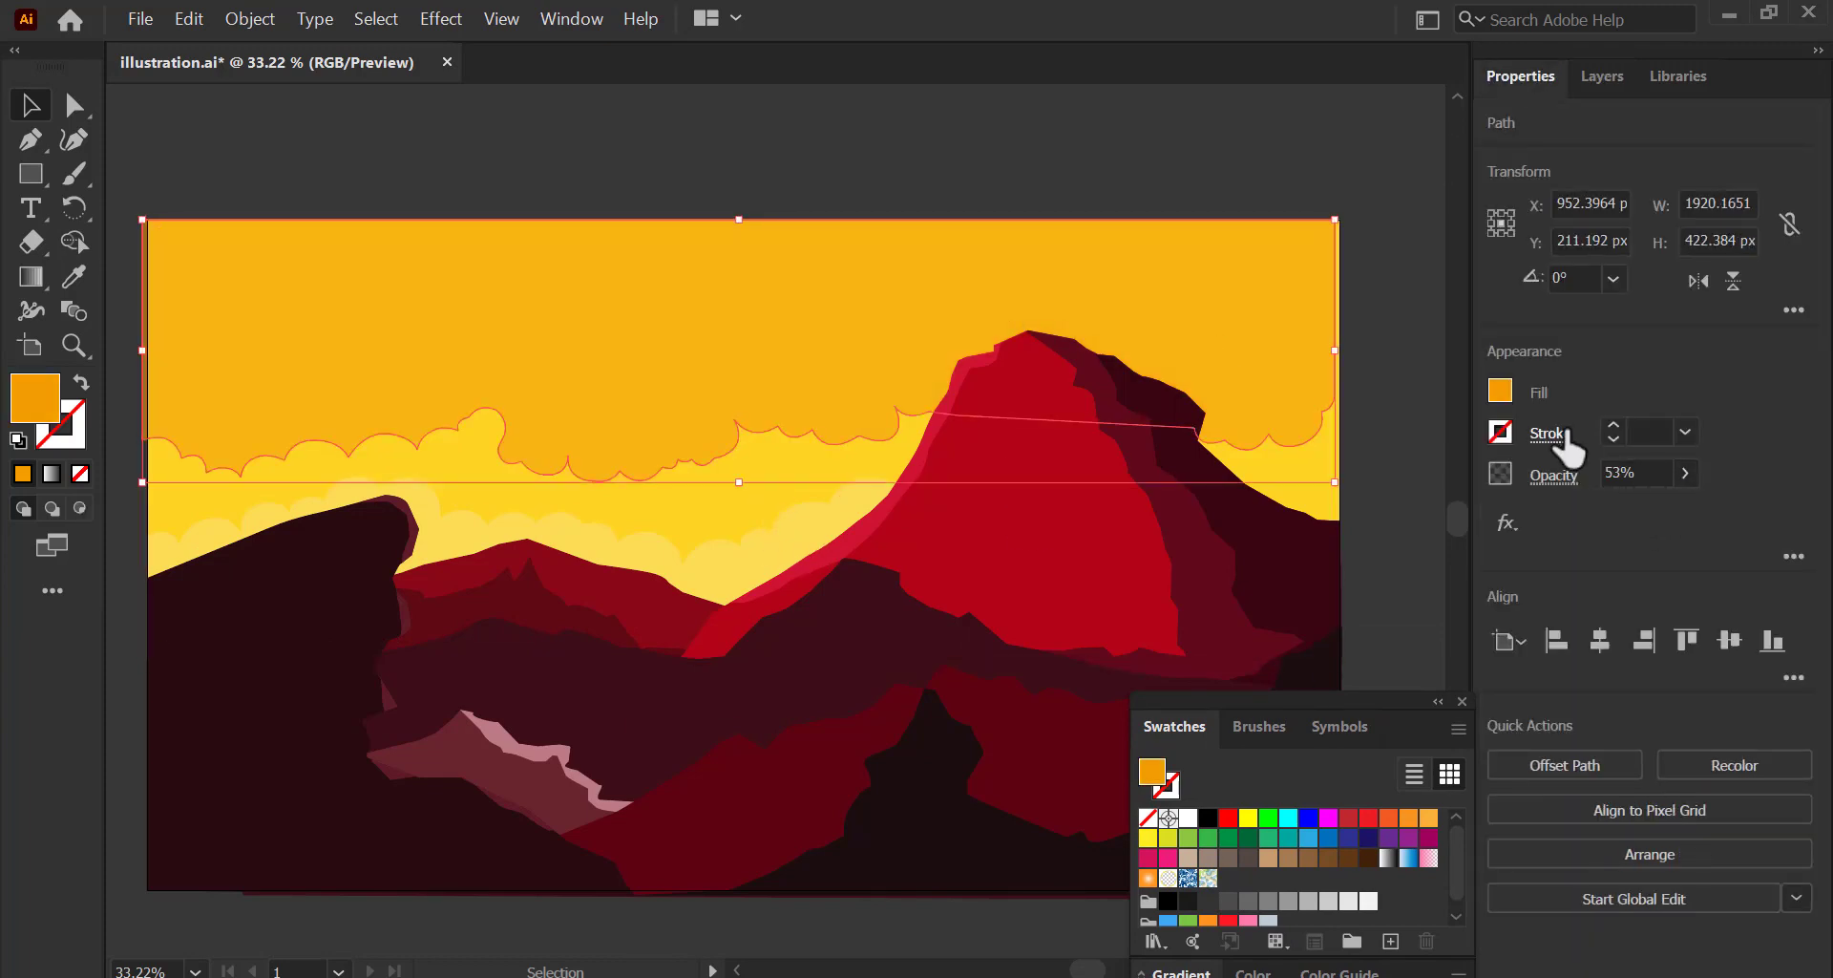
drag(1257, 356, 1266, 357)
click(1686, 472)
click(1592, 507)
Raise the cream cloud's opacity slightly and deselect it.
click(1336, 465)
click(829, 518)
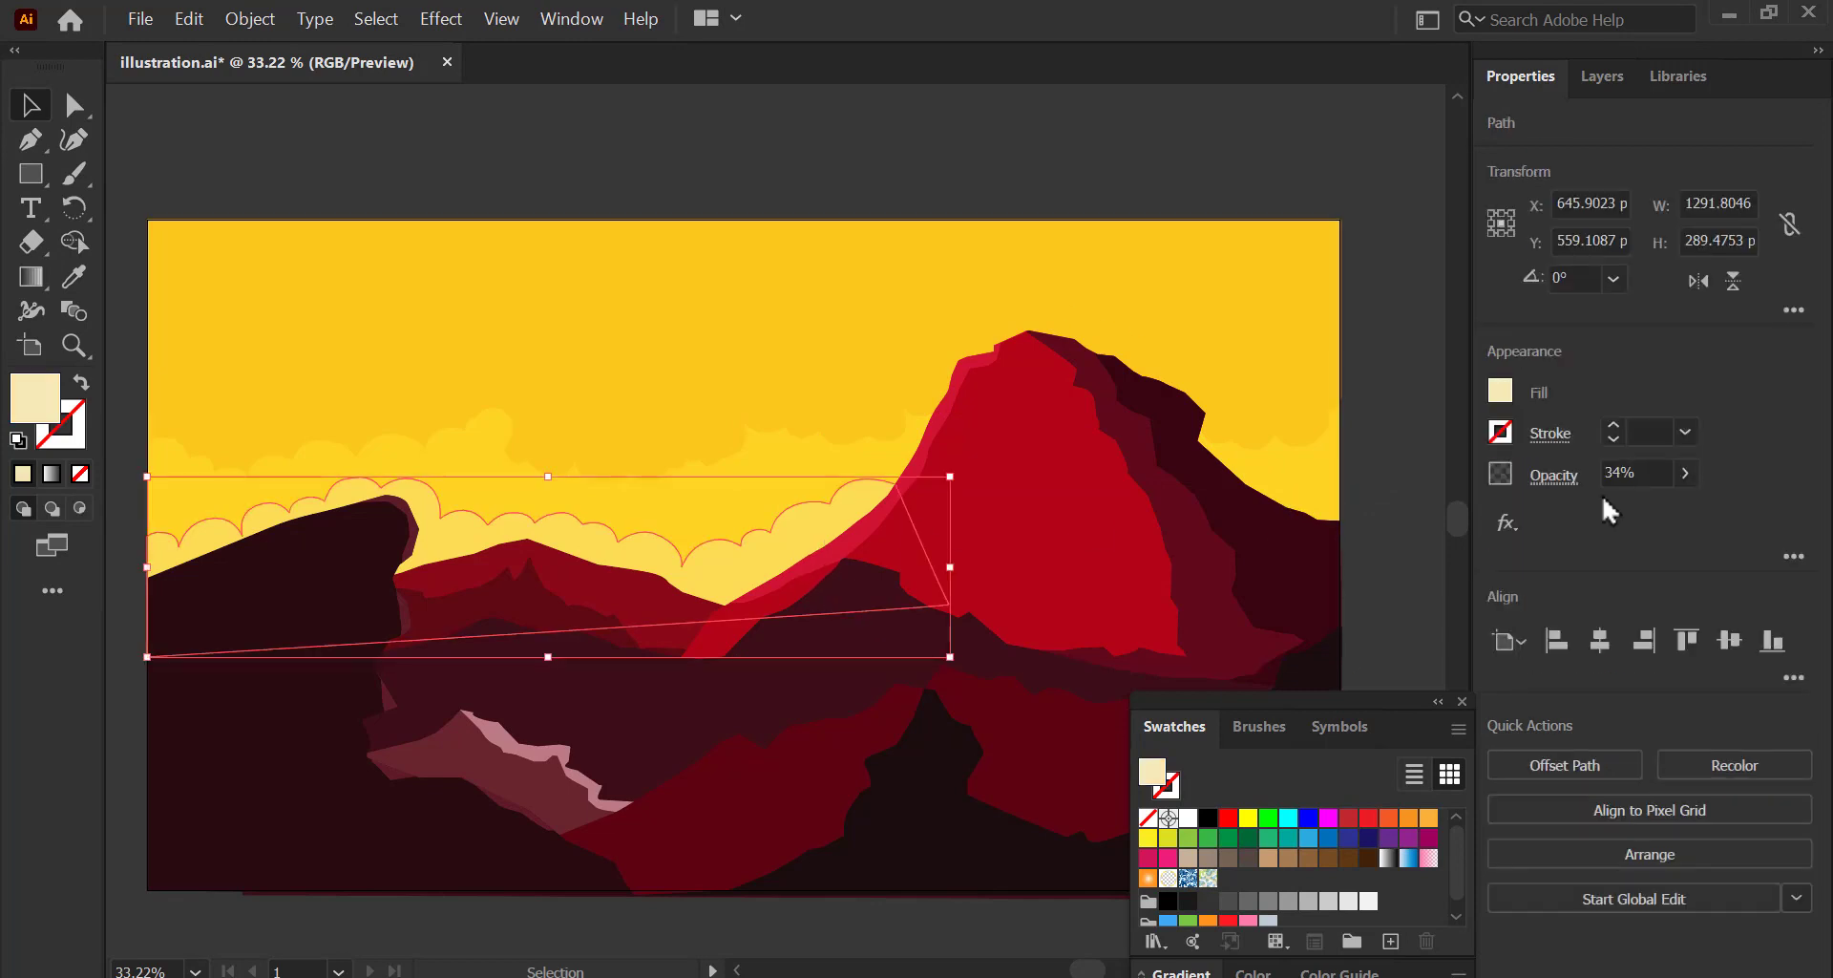
click(1375, 499)
Draw the jagged left side of a pine tree on the empty canvas beside the artboard with the Pen tool.
key(space)
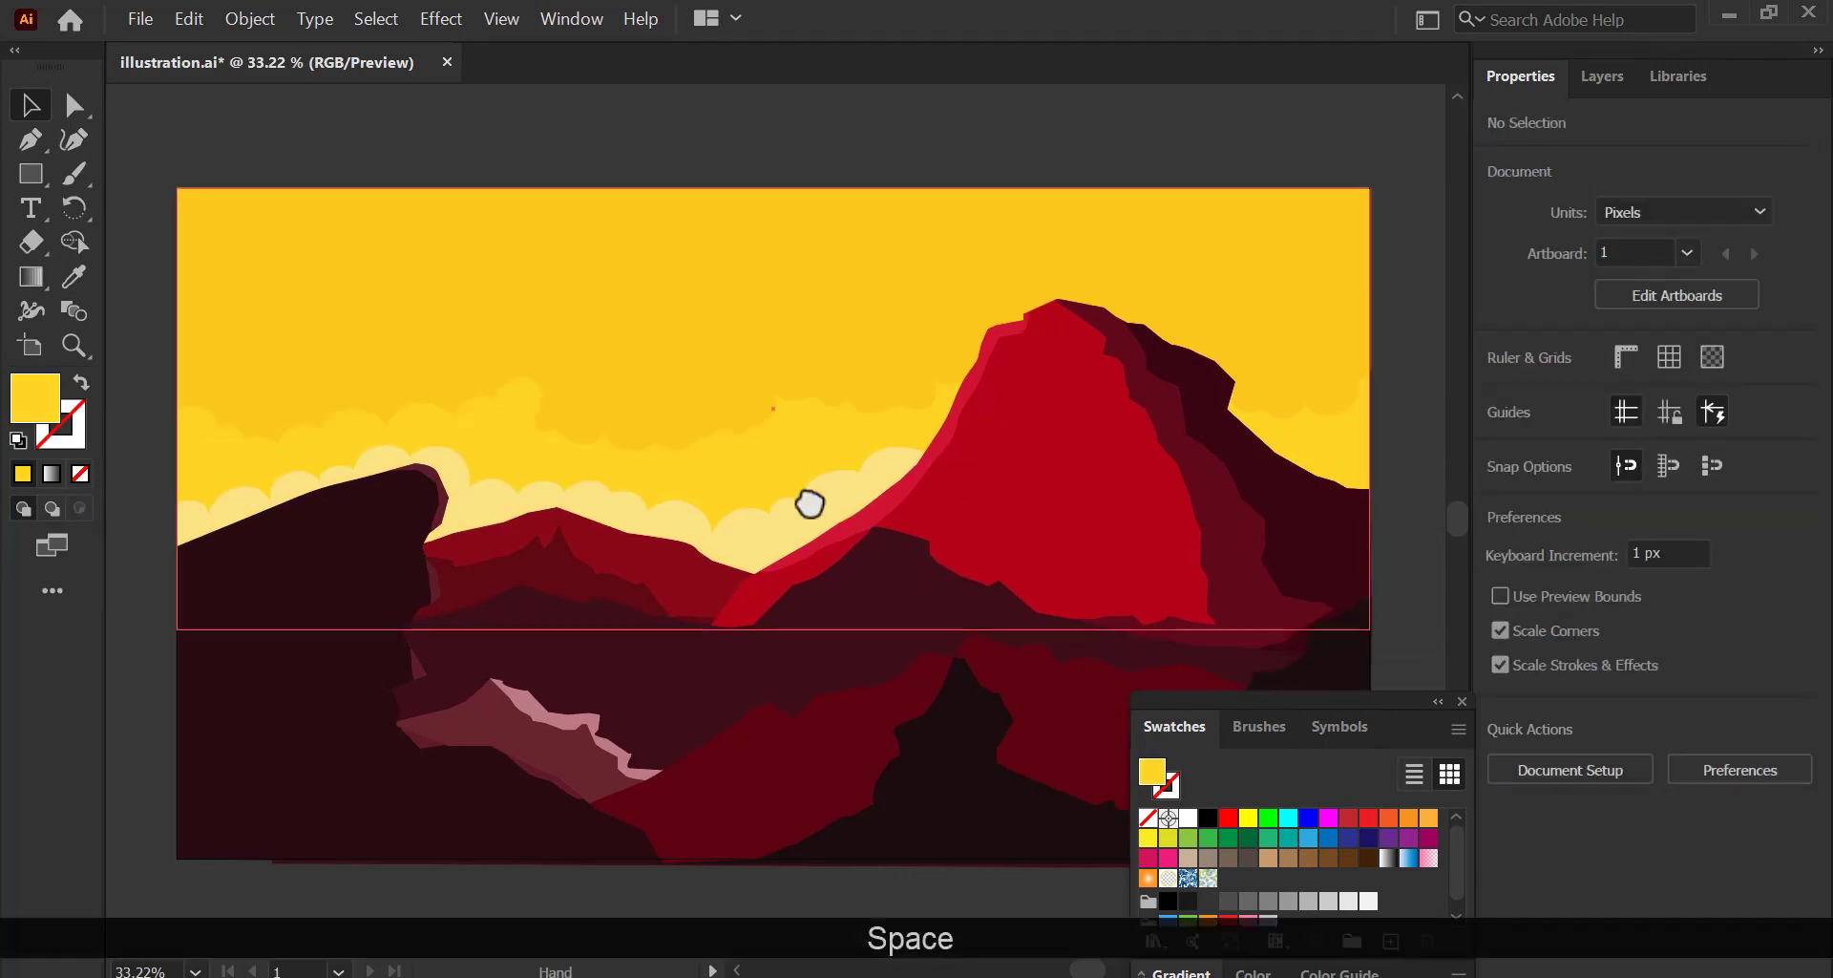
drag(810, 499, 850, 473)
key(z)
drag(858, 508, 843, 510)
key(space)
drag(1059, 543, 777, 495)
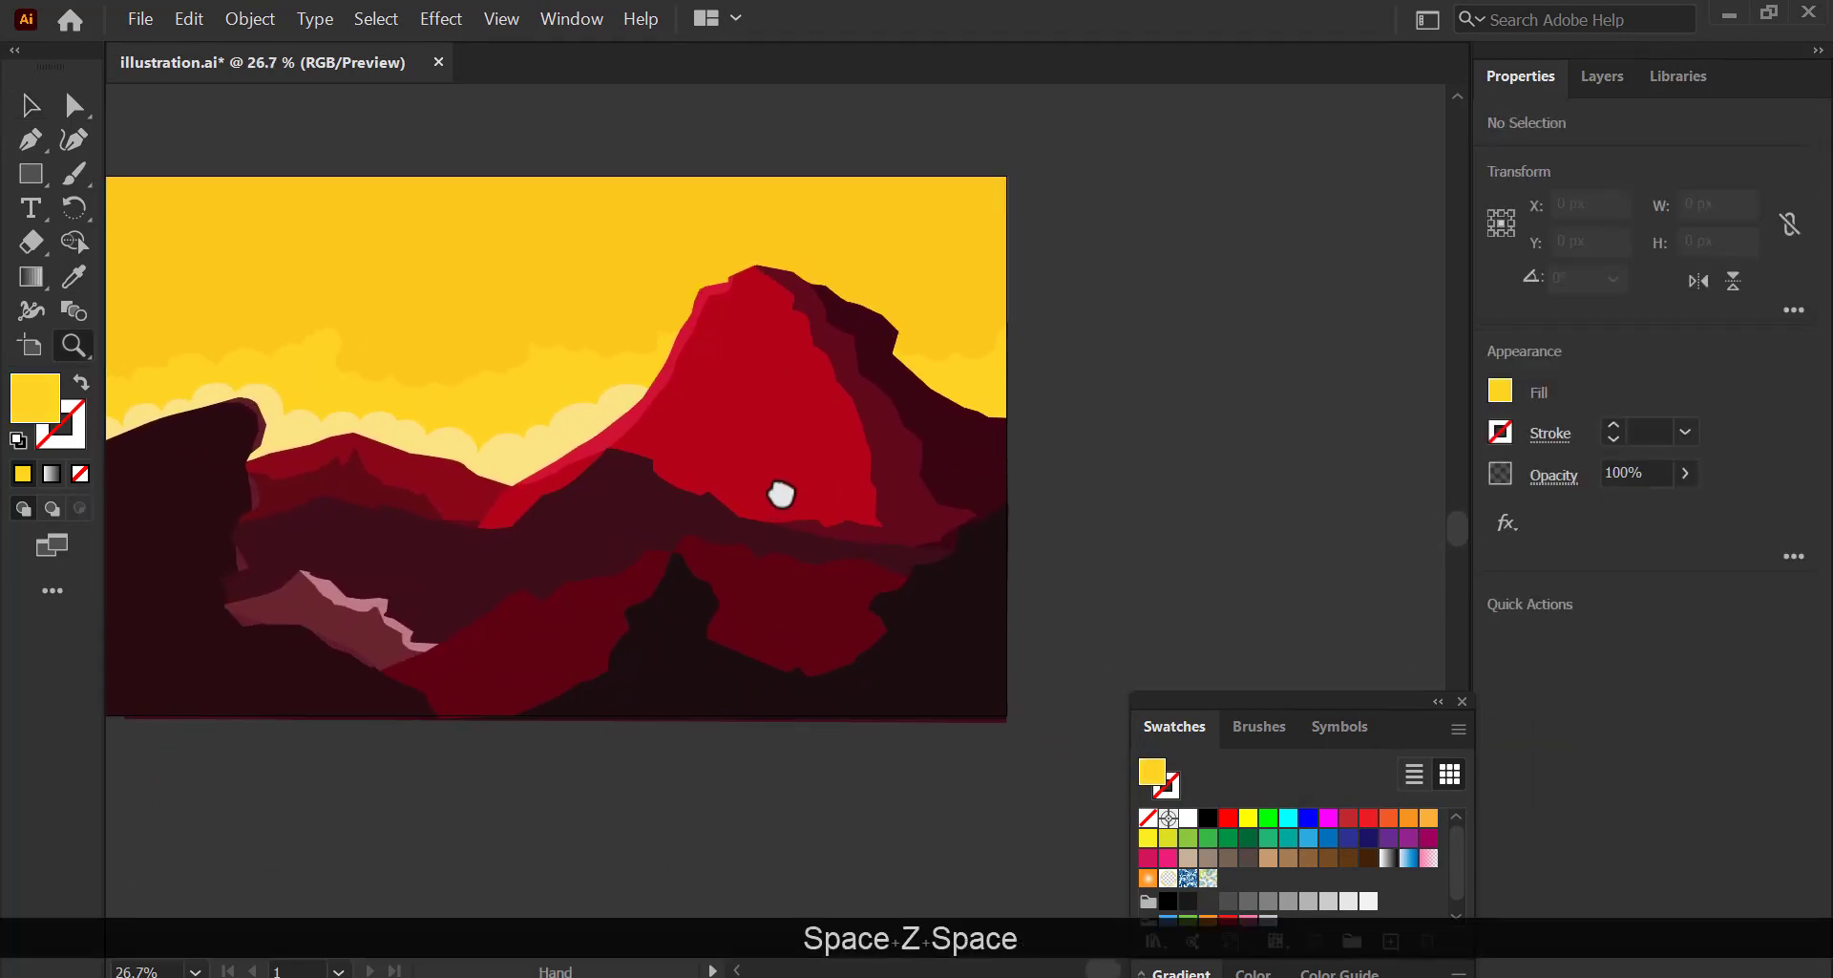
drag(1079, 469, 1132, 448)
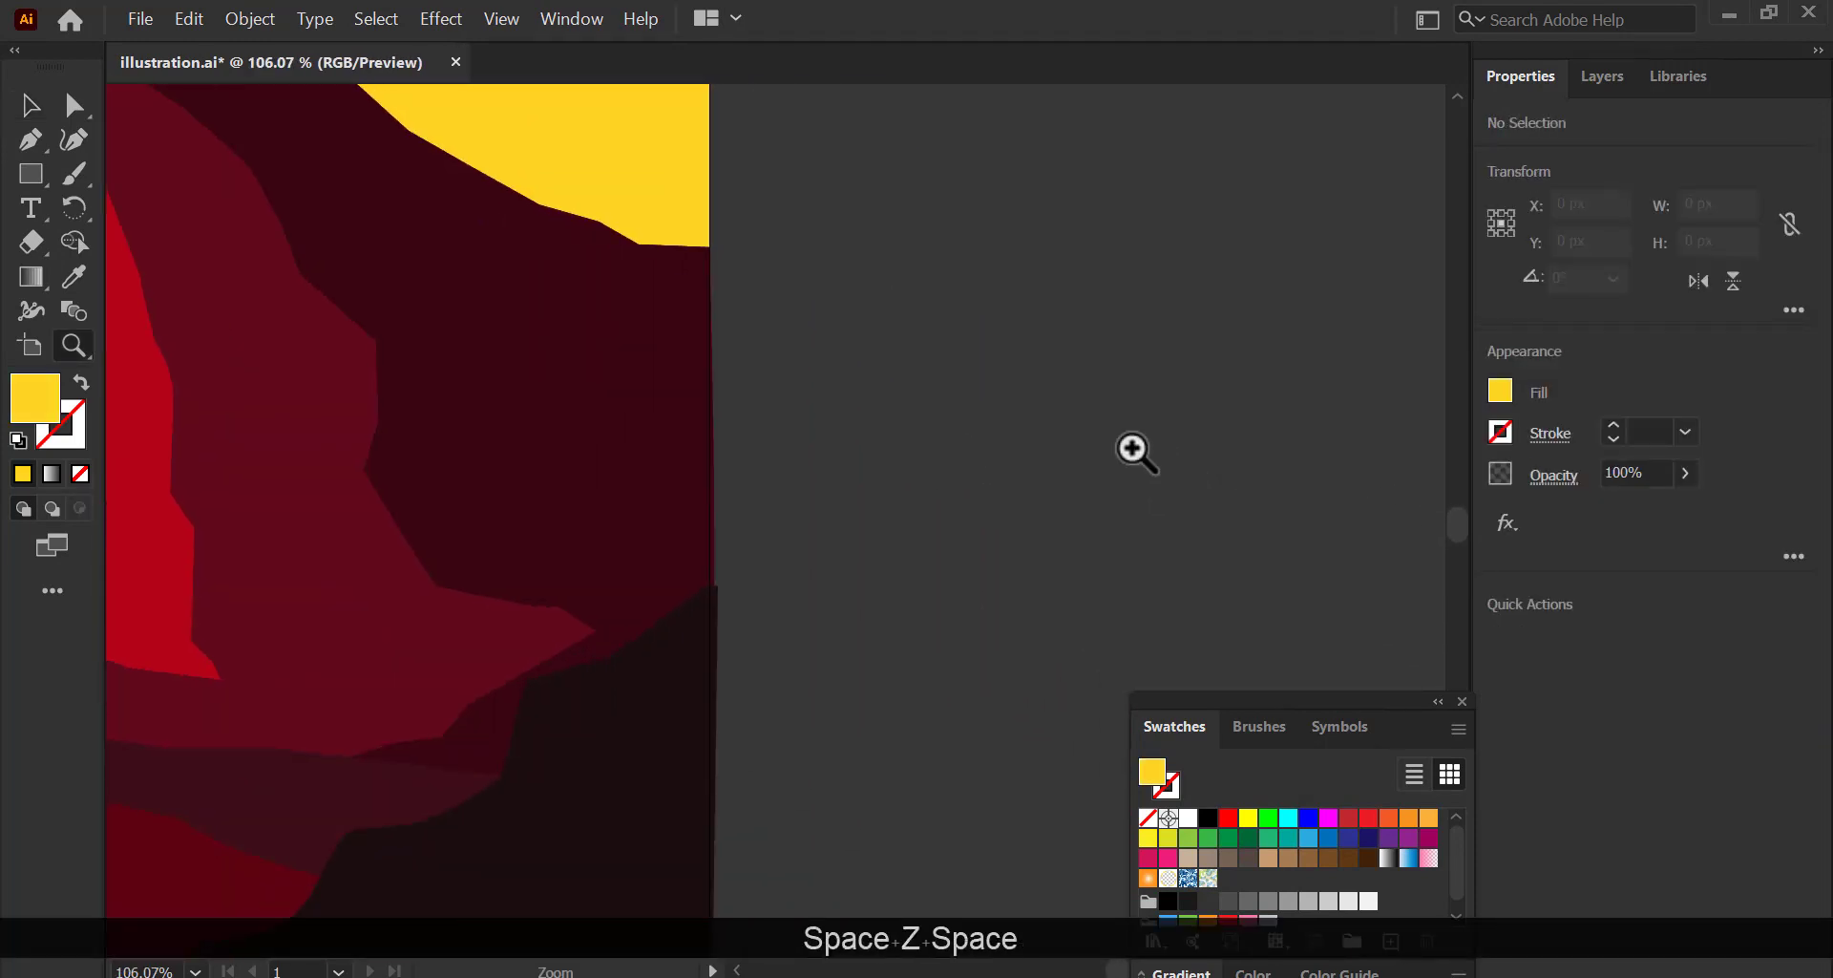
click(1125, 235)
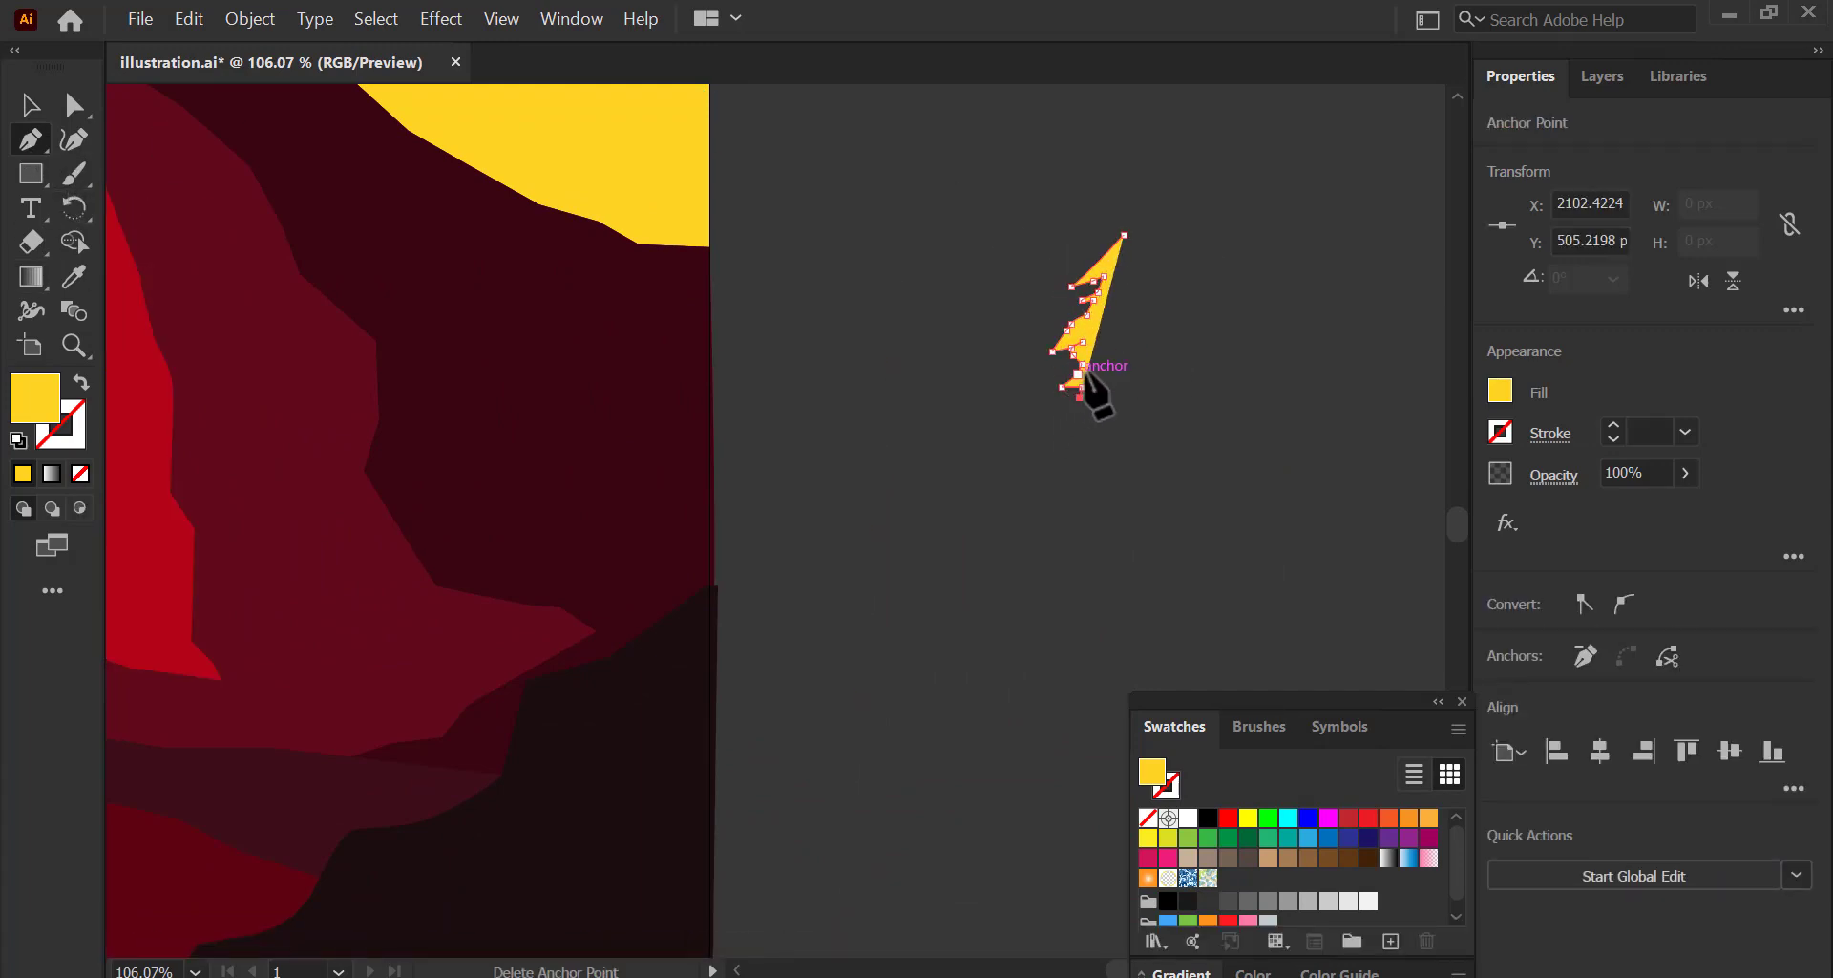
click(1113, 391)
click(1089, 422)
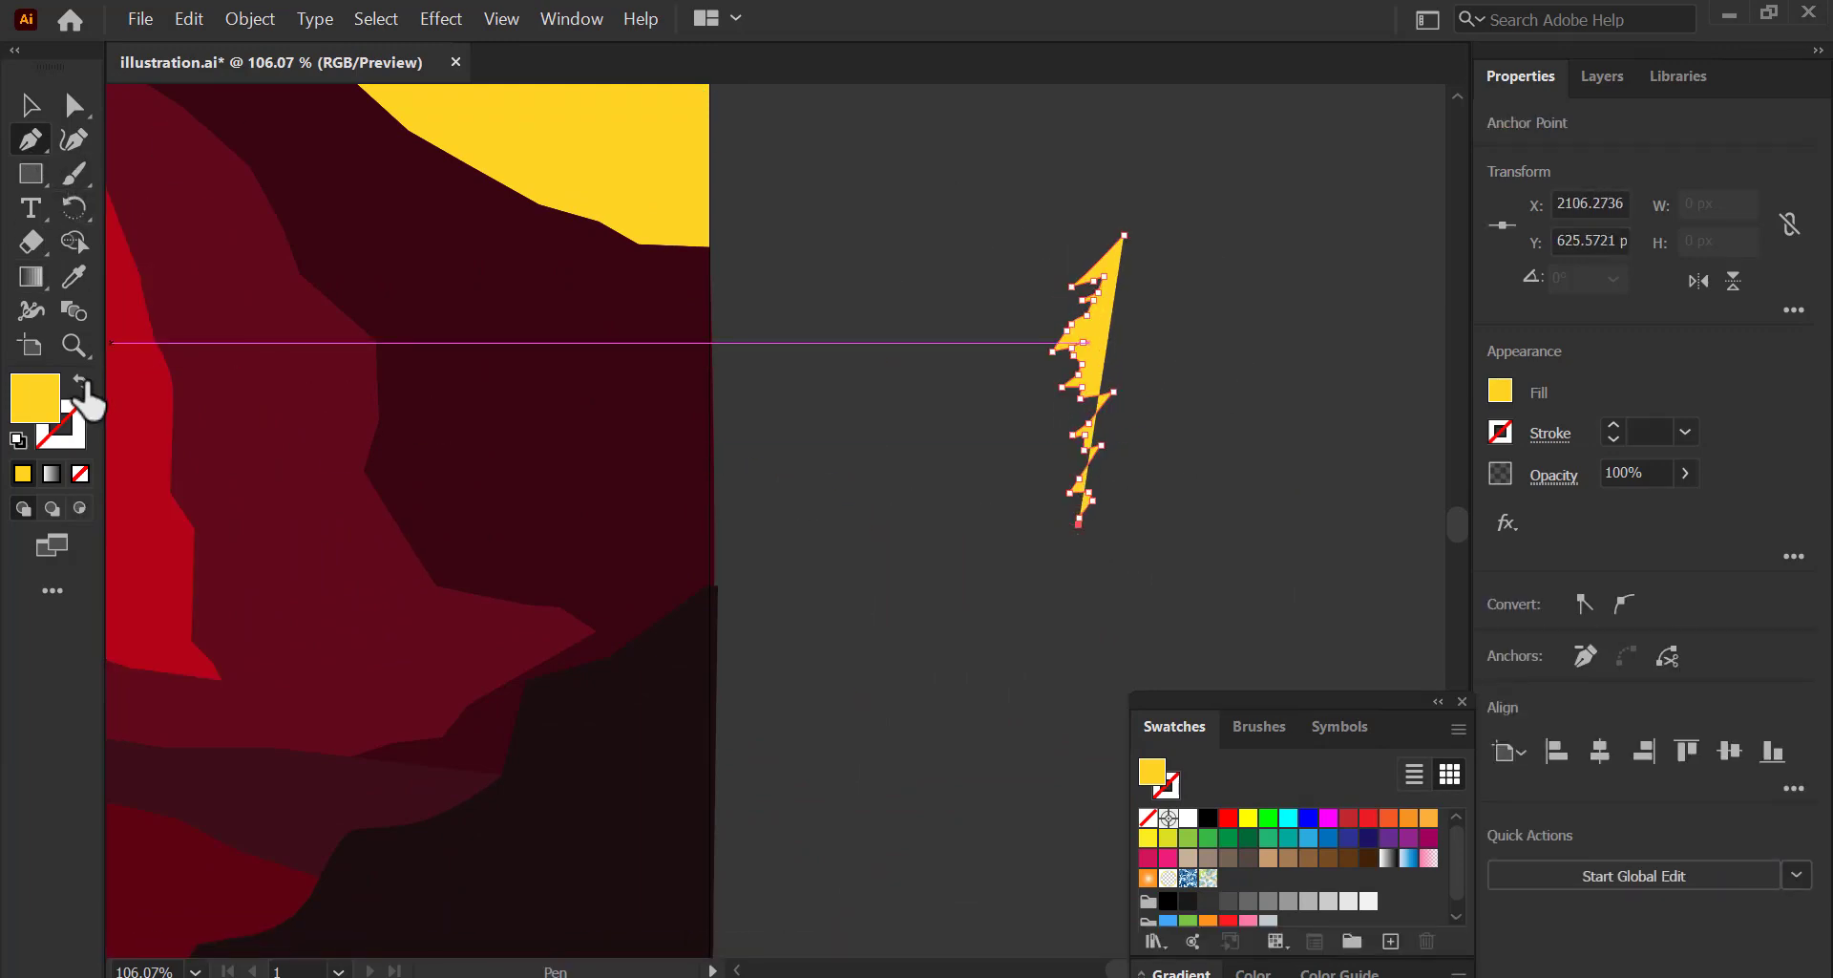
Swap fill and stroke to leave a yellow outline, and finish the half tree with a straight trunk.
click(82, 382)
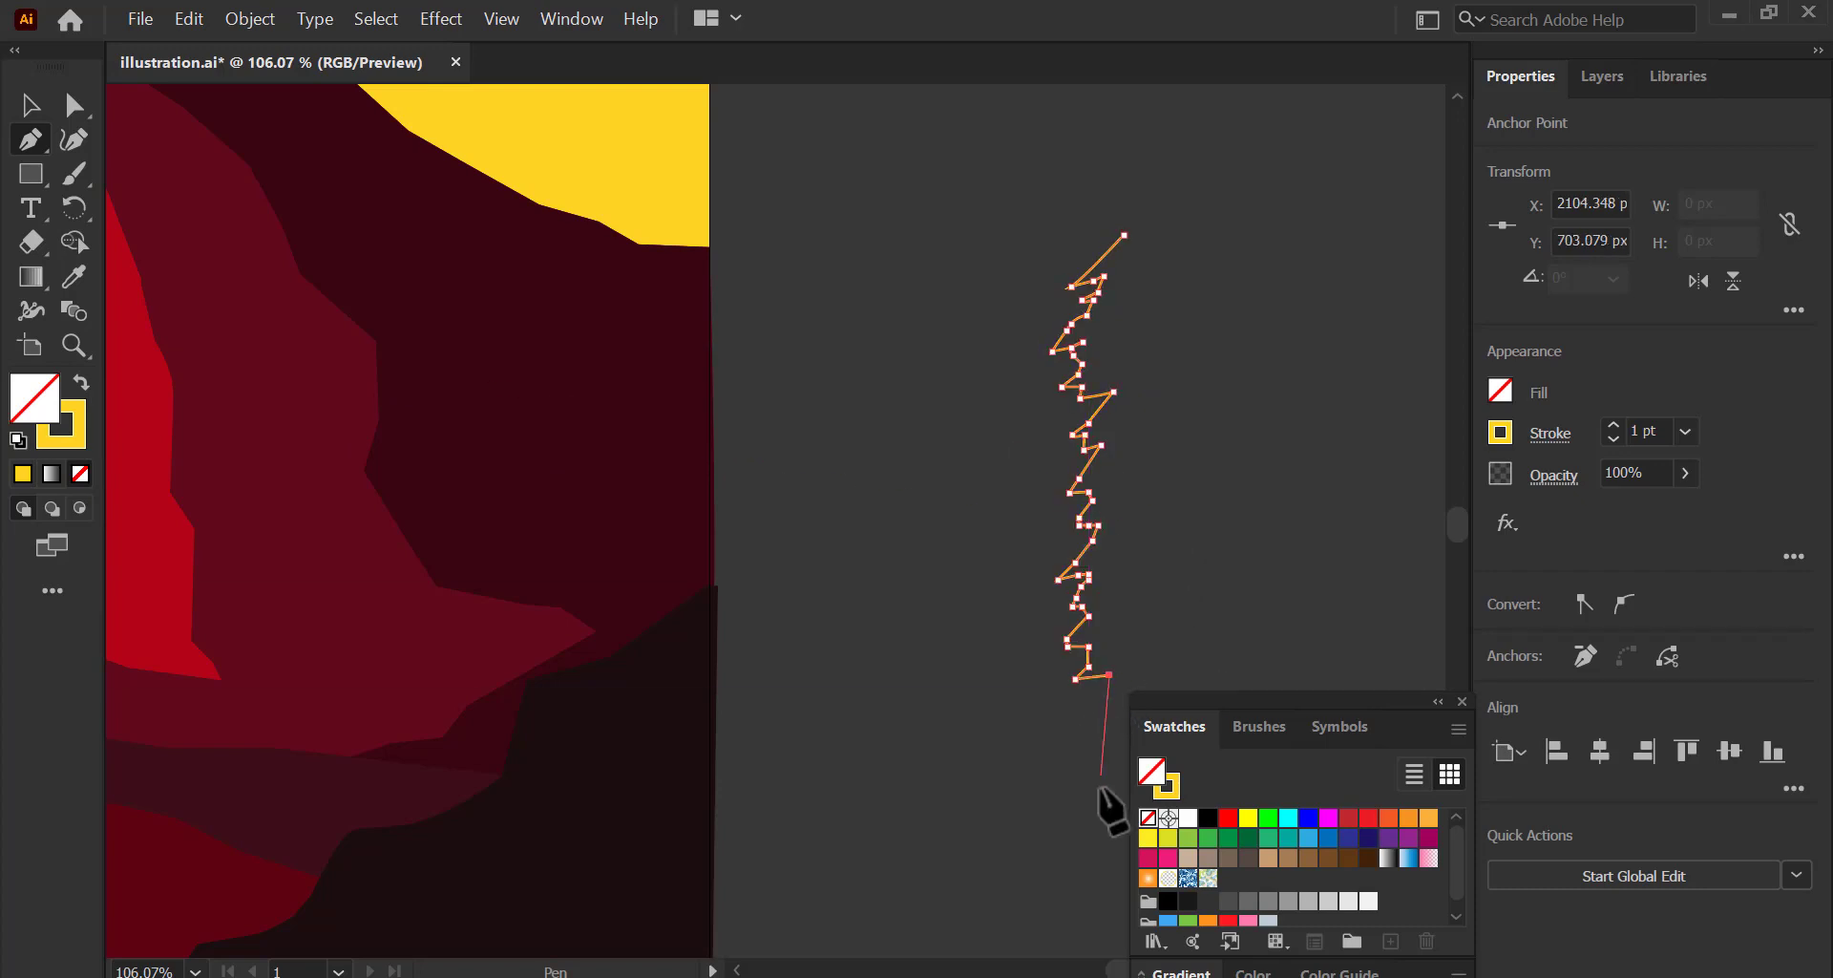
drag(1126, 832, 970, 847)
key(Escape)
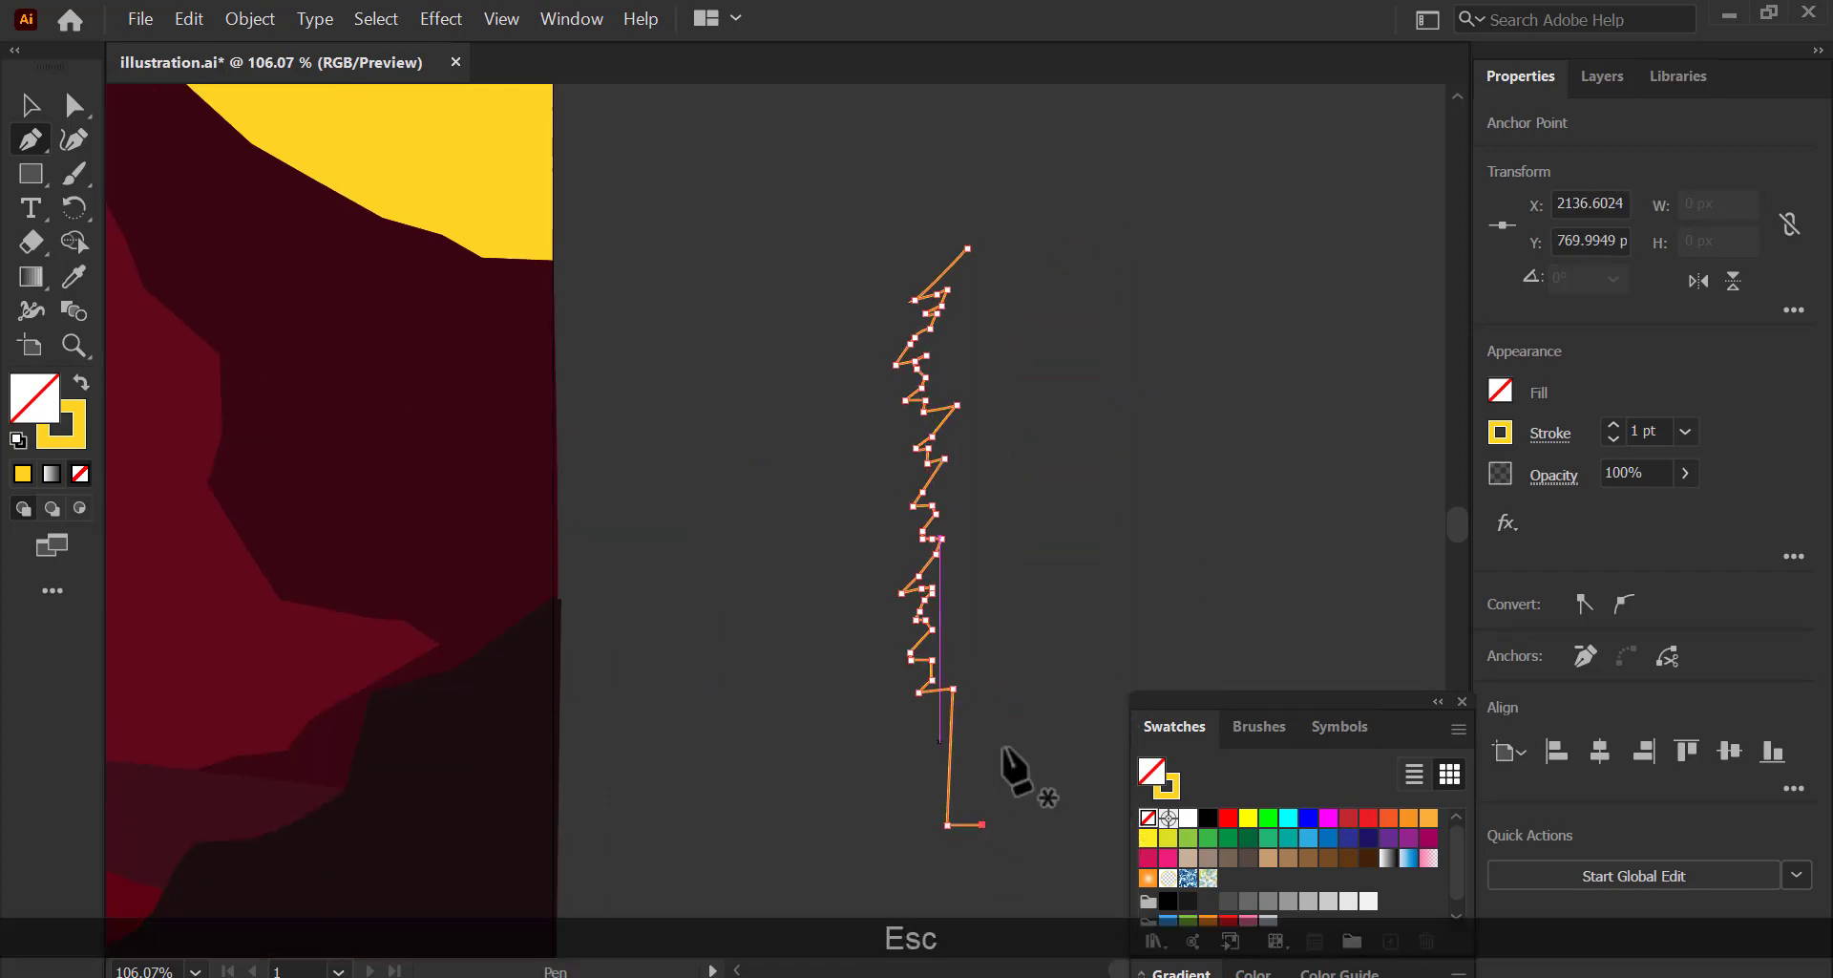
Duplicate the half pine outline and place the mirrored copy beside it to form a full tree.
key(v)
drag(913, 564, 1051, 556)
drag(1071, 398, 994, 409)
click(1129, 633)
Move the trunk's bottom anchor points so both halves meet in a shallow point.
key(z)
drag(917, 824, 1062, 822)
key(a)
drag(1044, 826, 1076, 805)
drag(985, 827, 1038, 842)
drag(1034, 827, 1010, 845)
mouse_move(1038, 842)
mouse_down()
mouse_move(1016, 842)
mouse_move(1045, 829)
mouse_up()
Join the two pine halves at the trunk's bottom and at the treetop.
drag(1035, 873, 991, 821)
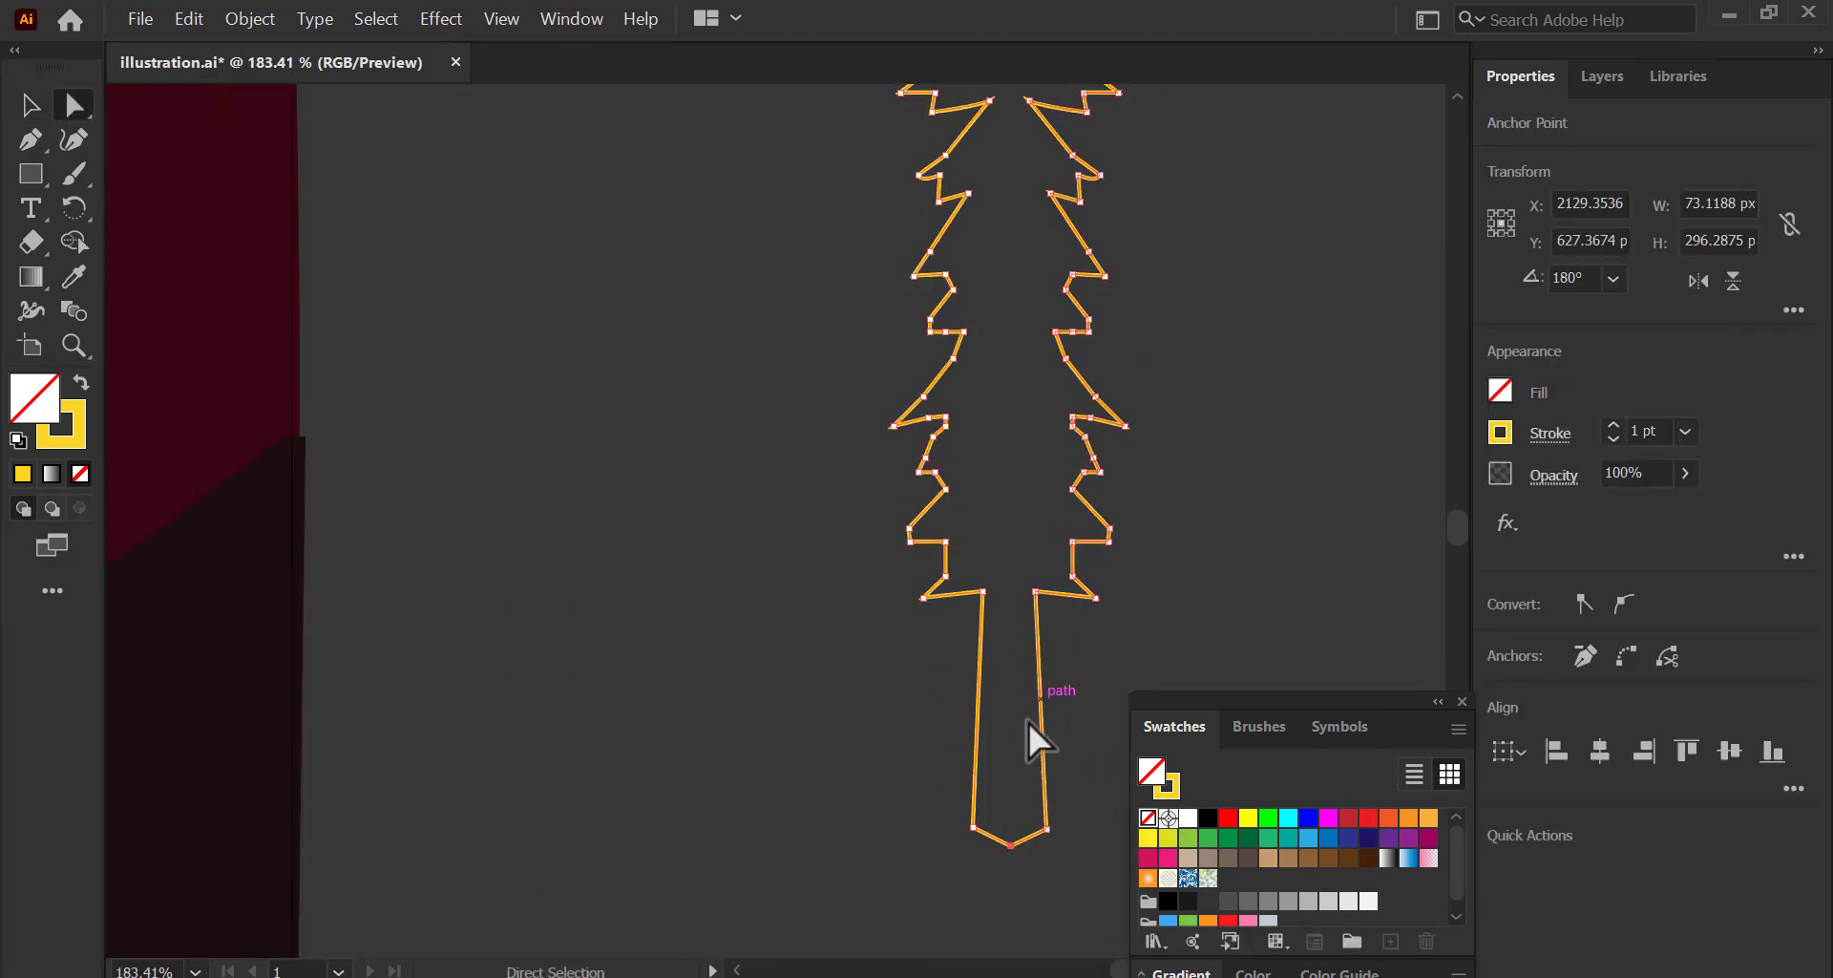
right_click(1003, 841)
click(1053, 566)
key(space)
drag(1088, 301, 993, 872)
drag(948, 371, 888, 421)
right_click(913, 407)
click(962, 616)
click(1124, 570)
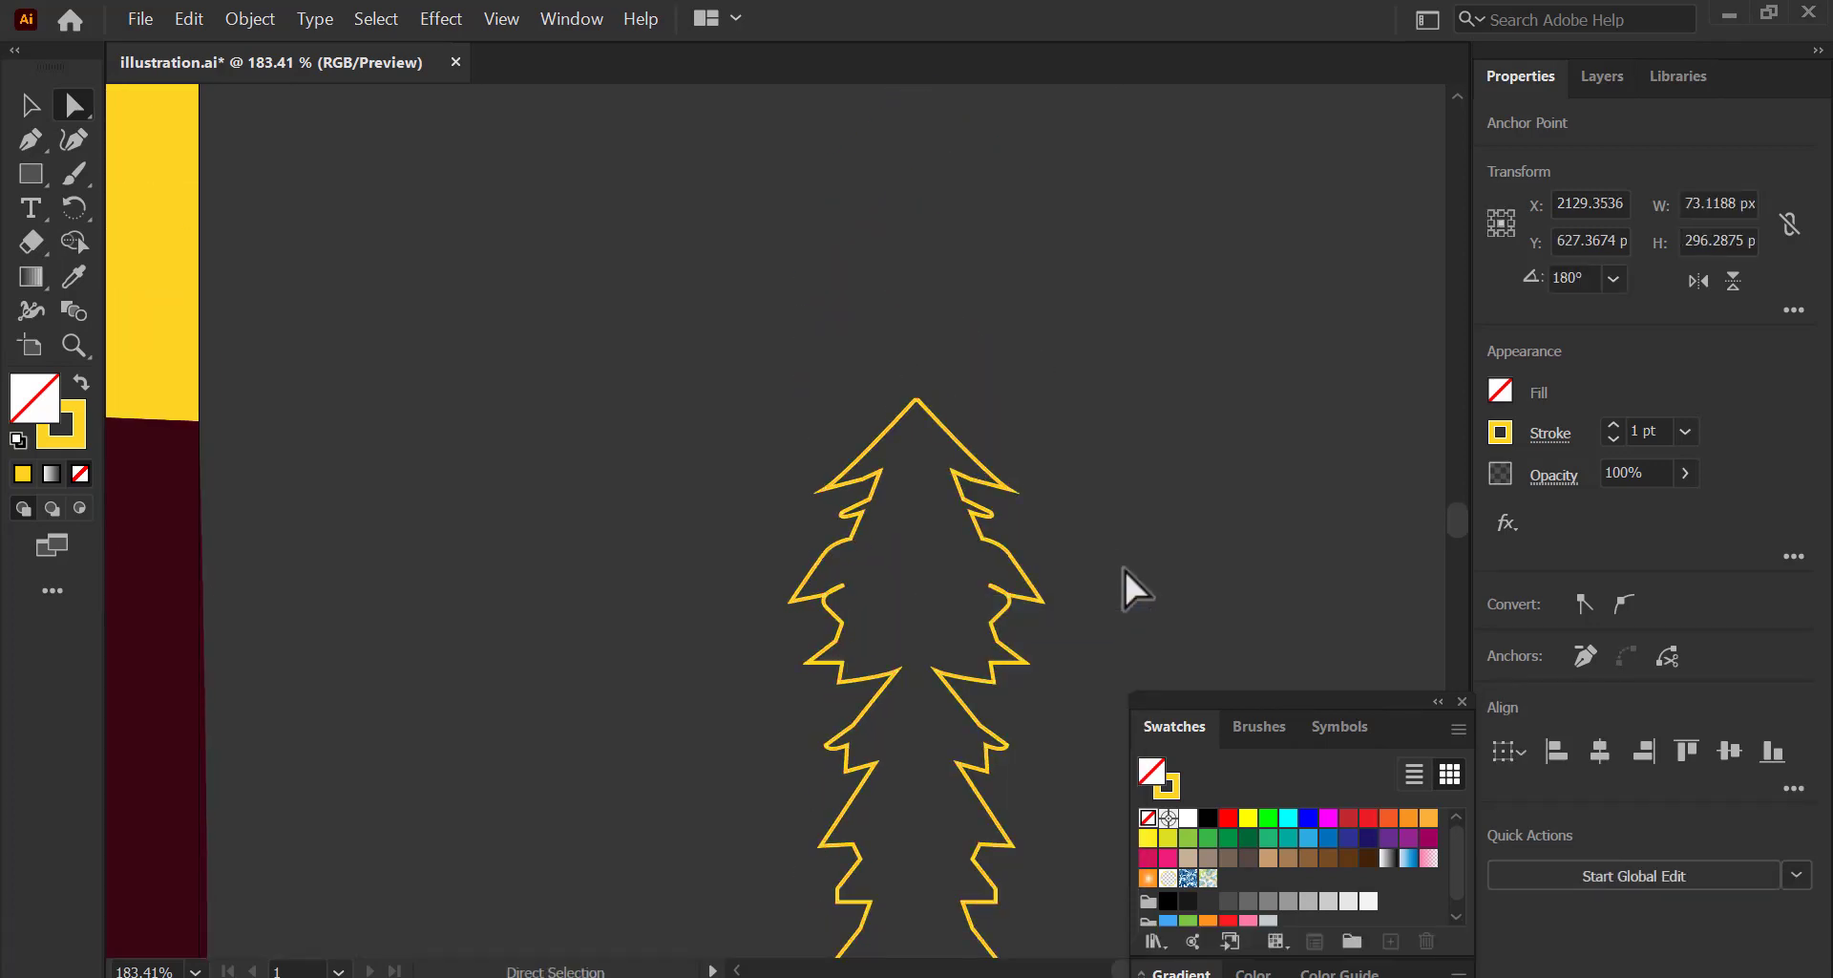
key(z)
drag(1099, 537, 687, 552)
drag(942, 704, 1108, 618)
key(v)
click(945, 619)
key(space)
key(z)
drag(1060, 594, 937, 573)
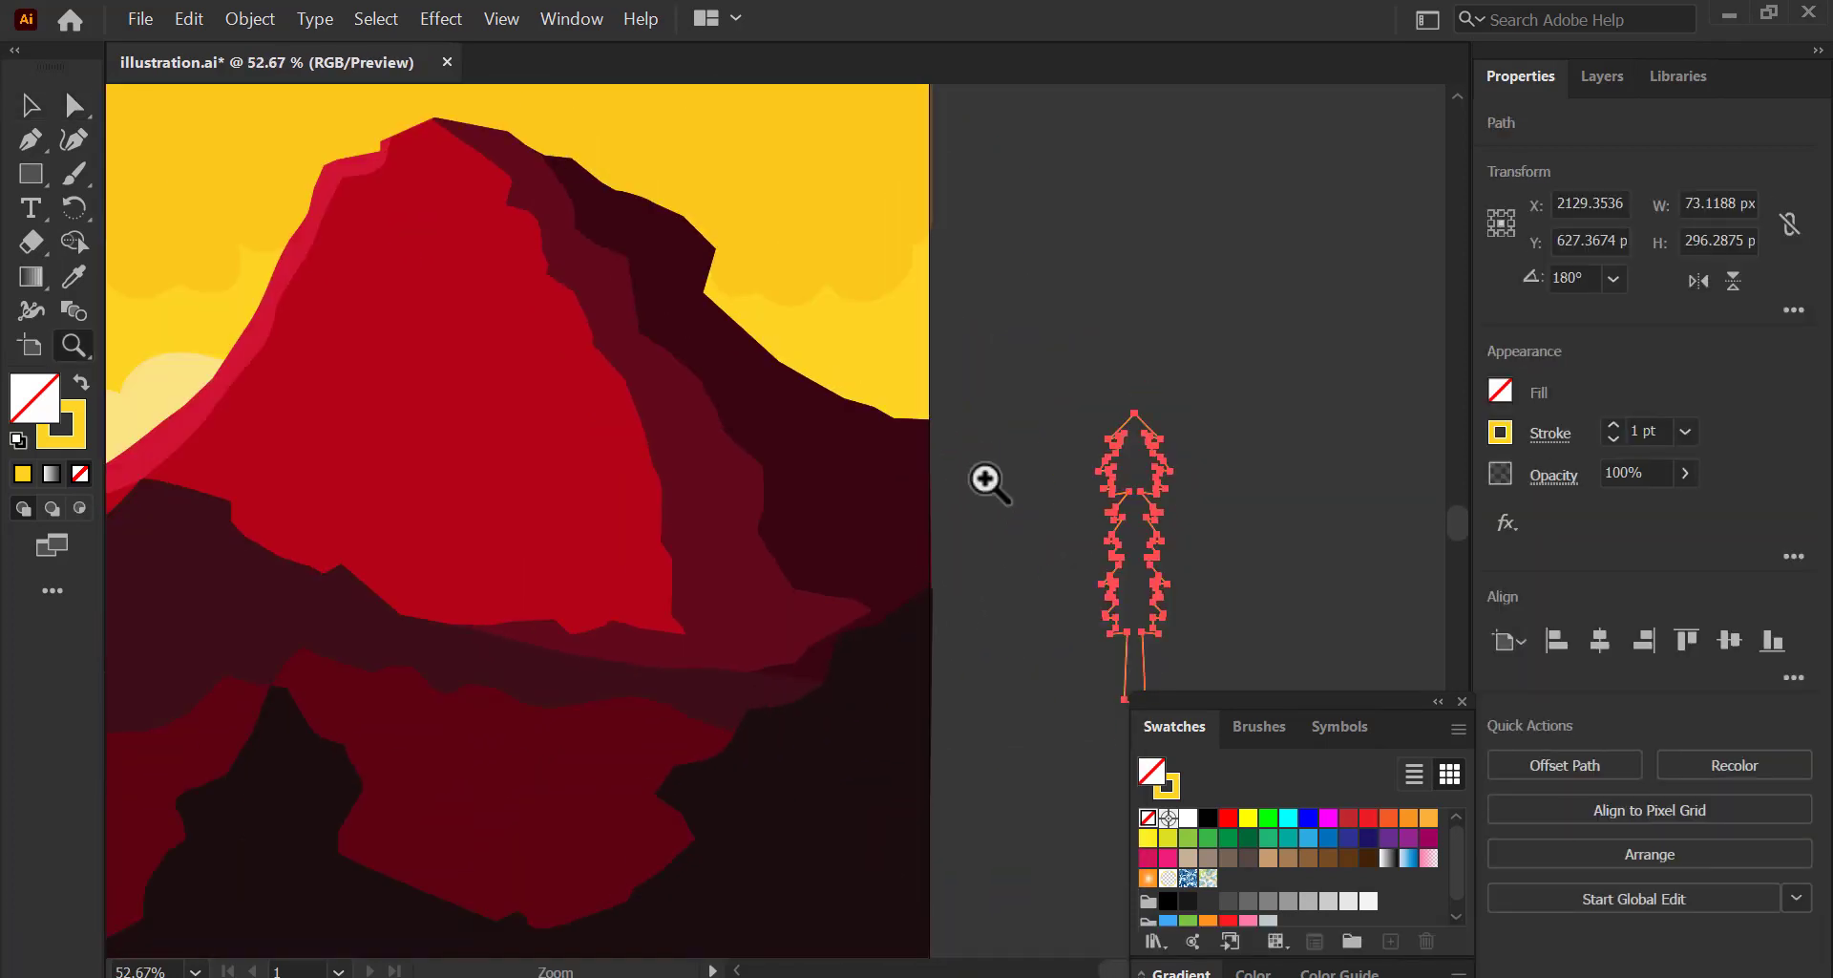
key(v)
click(1050, 468)
Cut the pine outline and paste it onto a new layer above Layer 1.
drag(1347, 701, 1671, 655)
key(space)
drag(1108, 591, 1187, 604)
click(1602, 76)
drag(1205, 487, 1351, 539)
key(ctrl+x)
click(1629, 126)
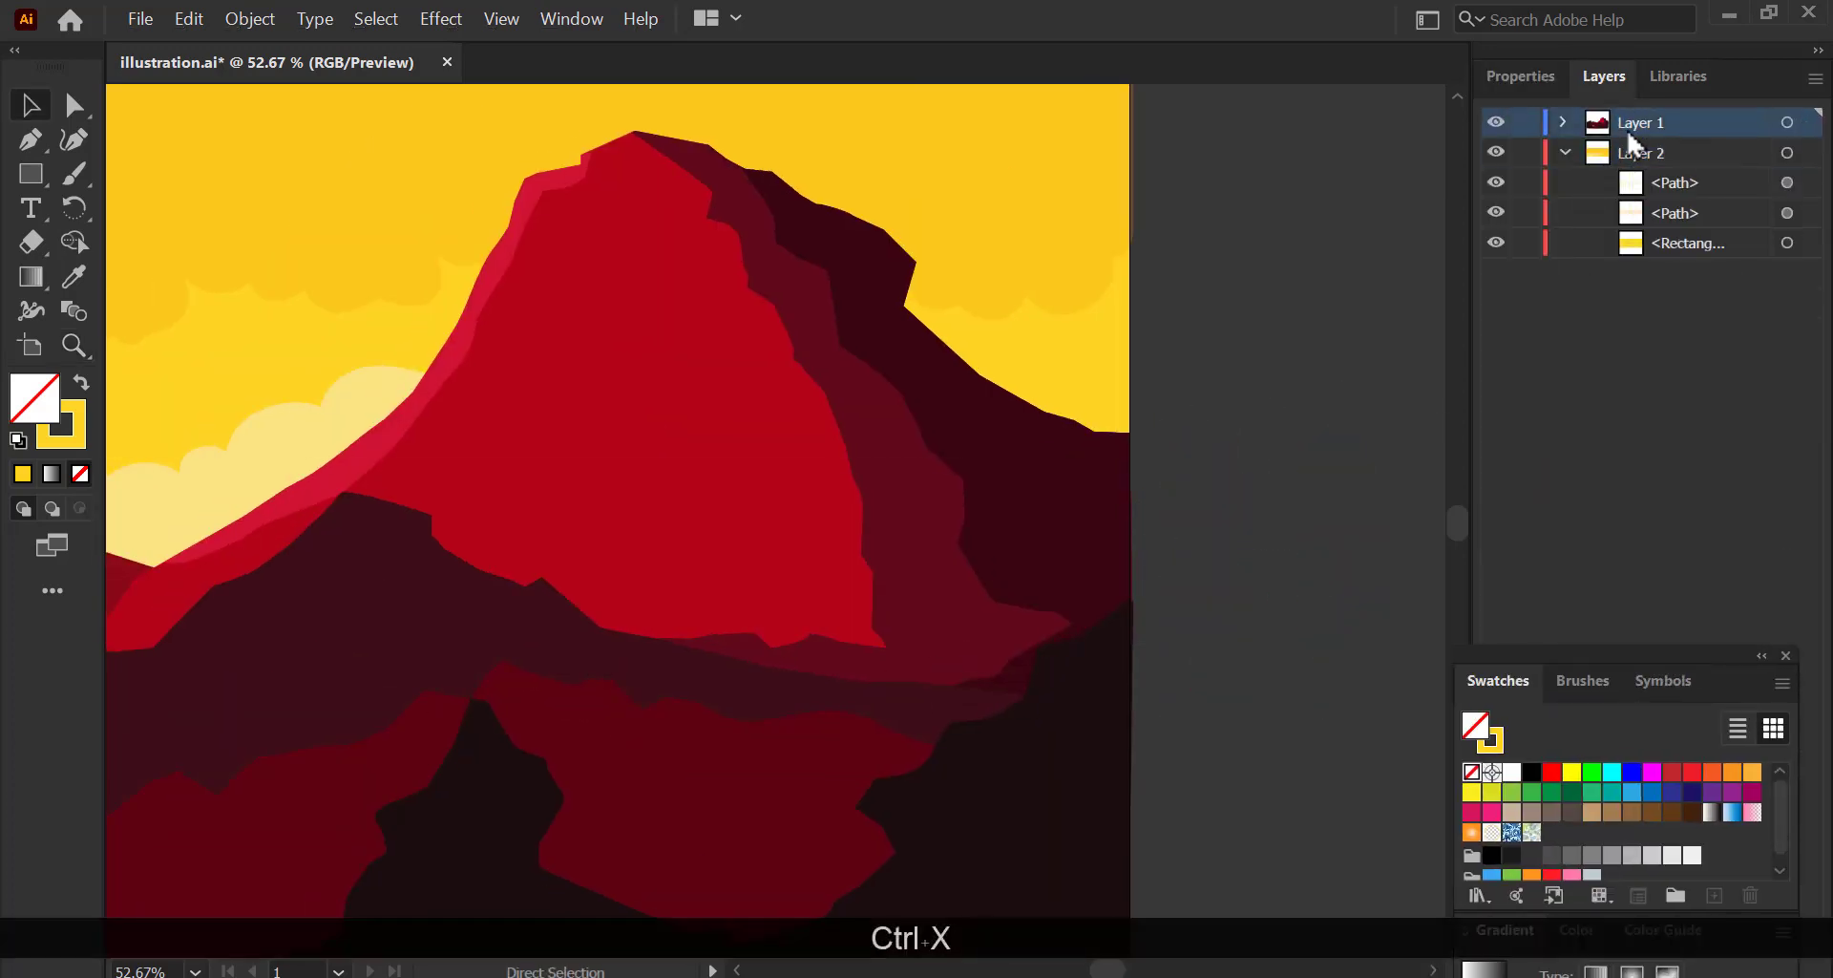
drag(1632, 656, 1386, 736)
click(1747, 967)
key(ctrl+v)
Undo the accidental move of the sky rectangle and lock Layer 1 and Layer 2.
key(space)
drag(809, 533, 824, 477)
drag(1002, 272, 1313, 226)
key(ctrl+z)
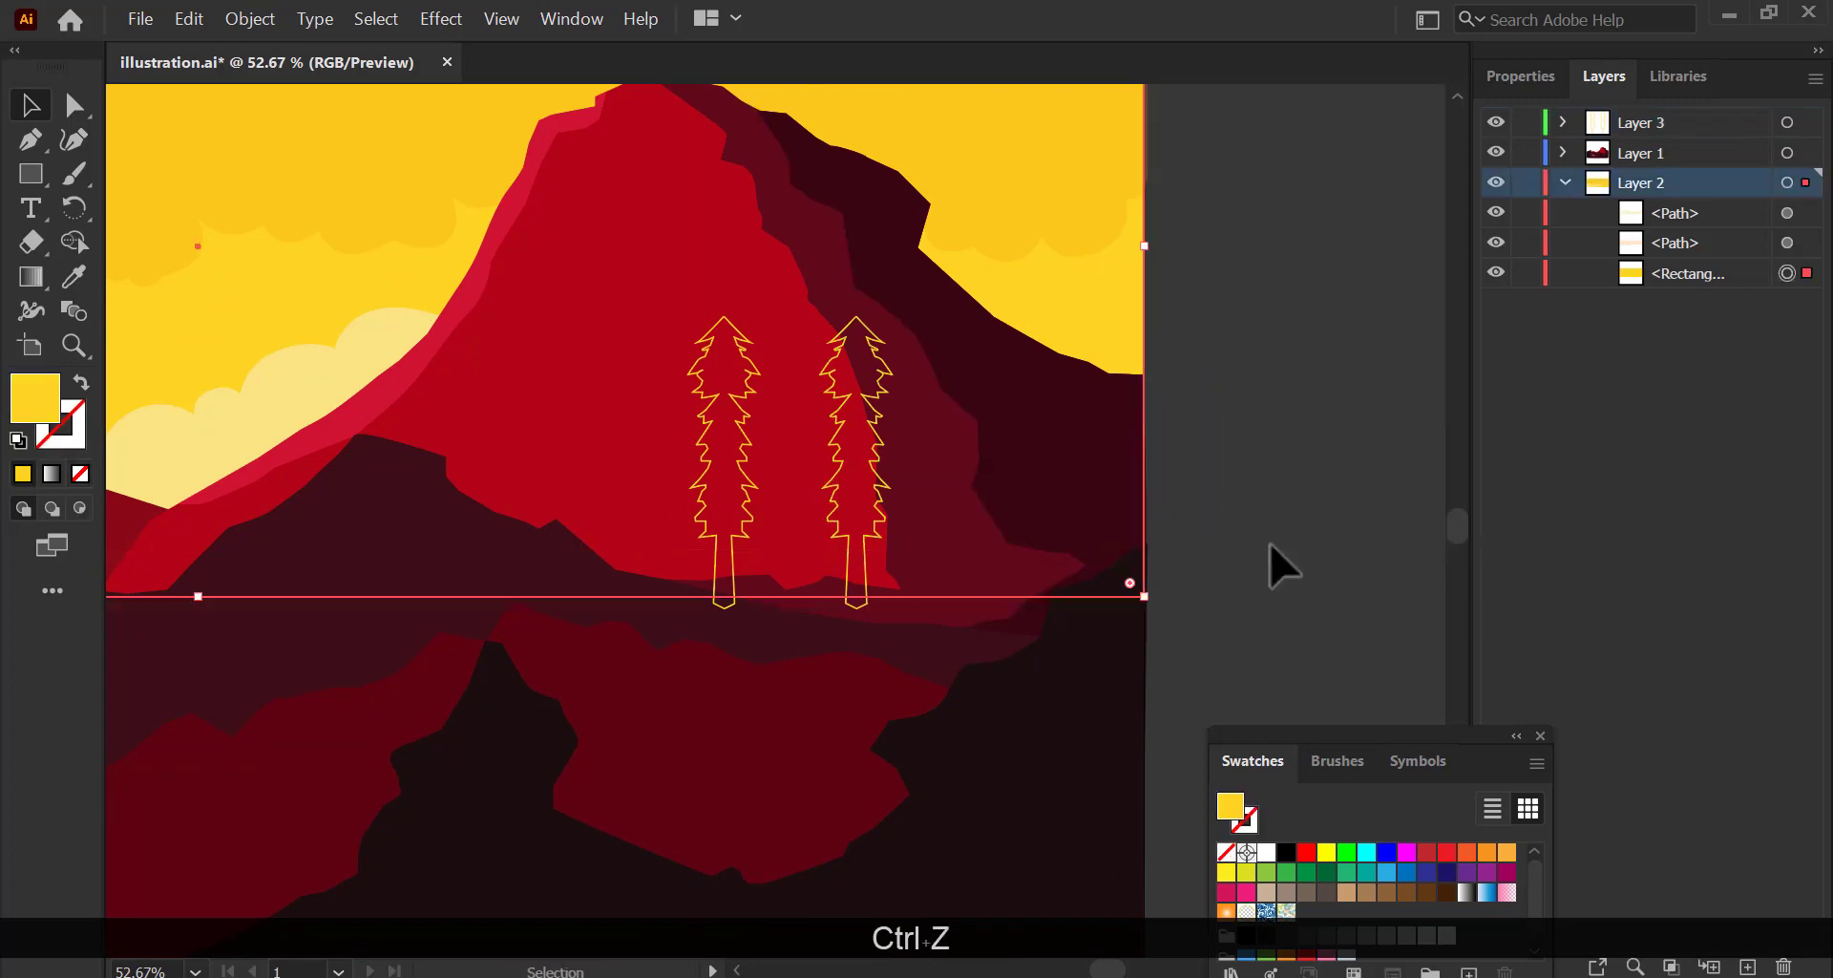
drag(1528, 184, 1526, 153)
Move one pine off the artboard as a spare and shrink the other over the big red mountain's base.
drag(871, 451, 1313, 447)
drag(752, 454, 912, 497)
drag(922, 360, 887, 492)
Fill the small pine with the dark maroon sampled from the hill below the red mountain.
key(z)
drag(726, 572, 989, 570)
drag(875, 629, 942, 570)
key(i)
click(974, 623)
Duplicate and resize the maroon pine into a cluster of varied heights along the maroon hill's right ridge.
key(v)
drag(943, 570, 1006, 566)
drag(1036, 412, 1018, 475)
drag(994, 580, 1036, 575)
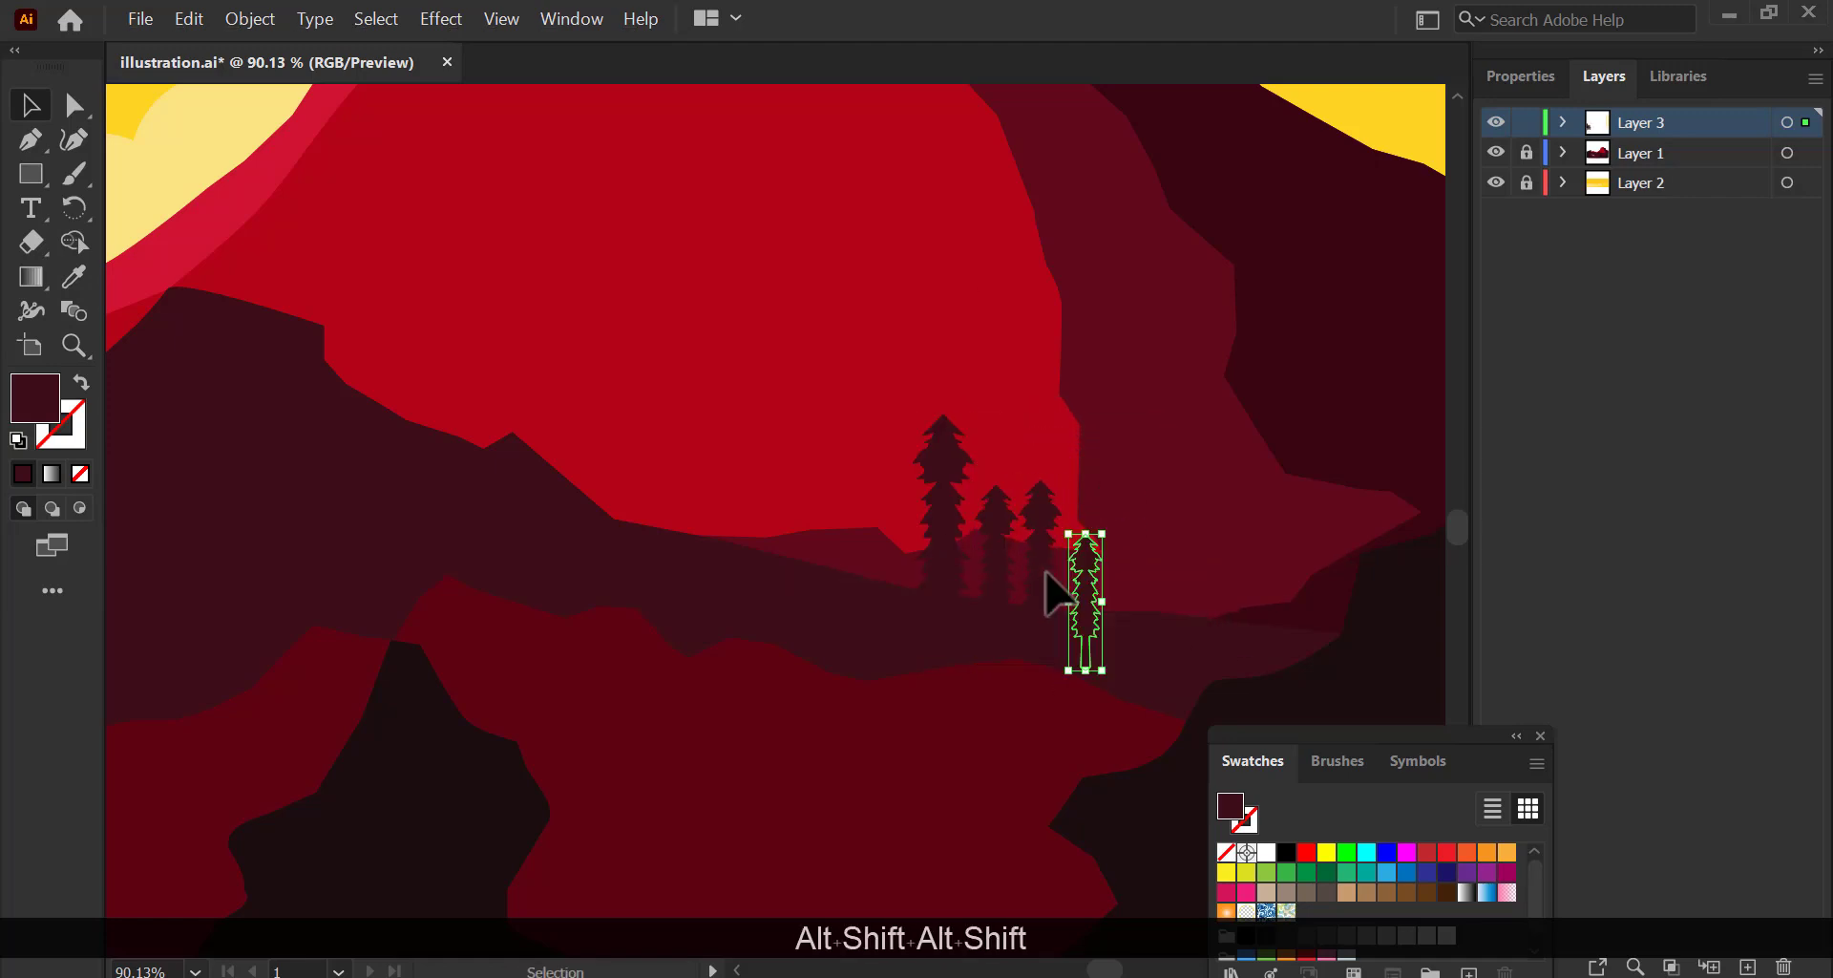
drag(940, 463, 887, 409)
drag(879, 473, 859, 523)
drag(860, 519, 807, 559)
Copy the maroon pine to the same hill's upper slope and duplicate it at smaller sizes toward the summit.
drag(805, 534, 536, 380)
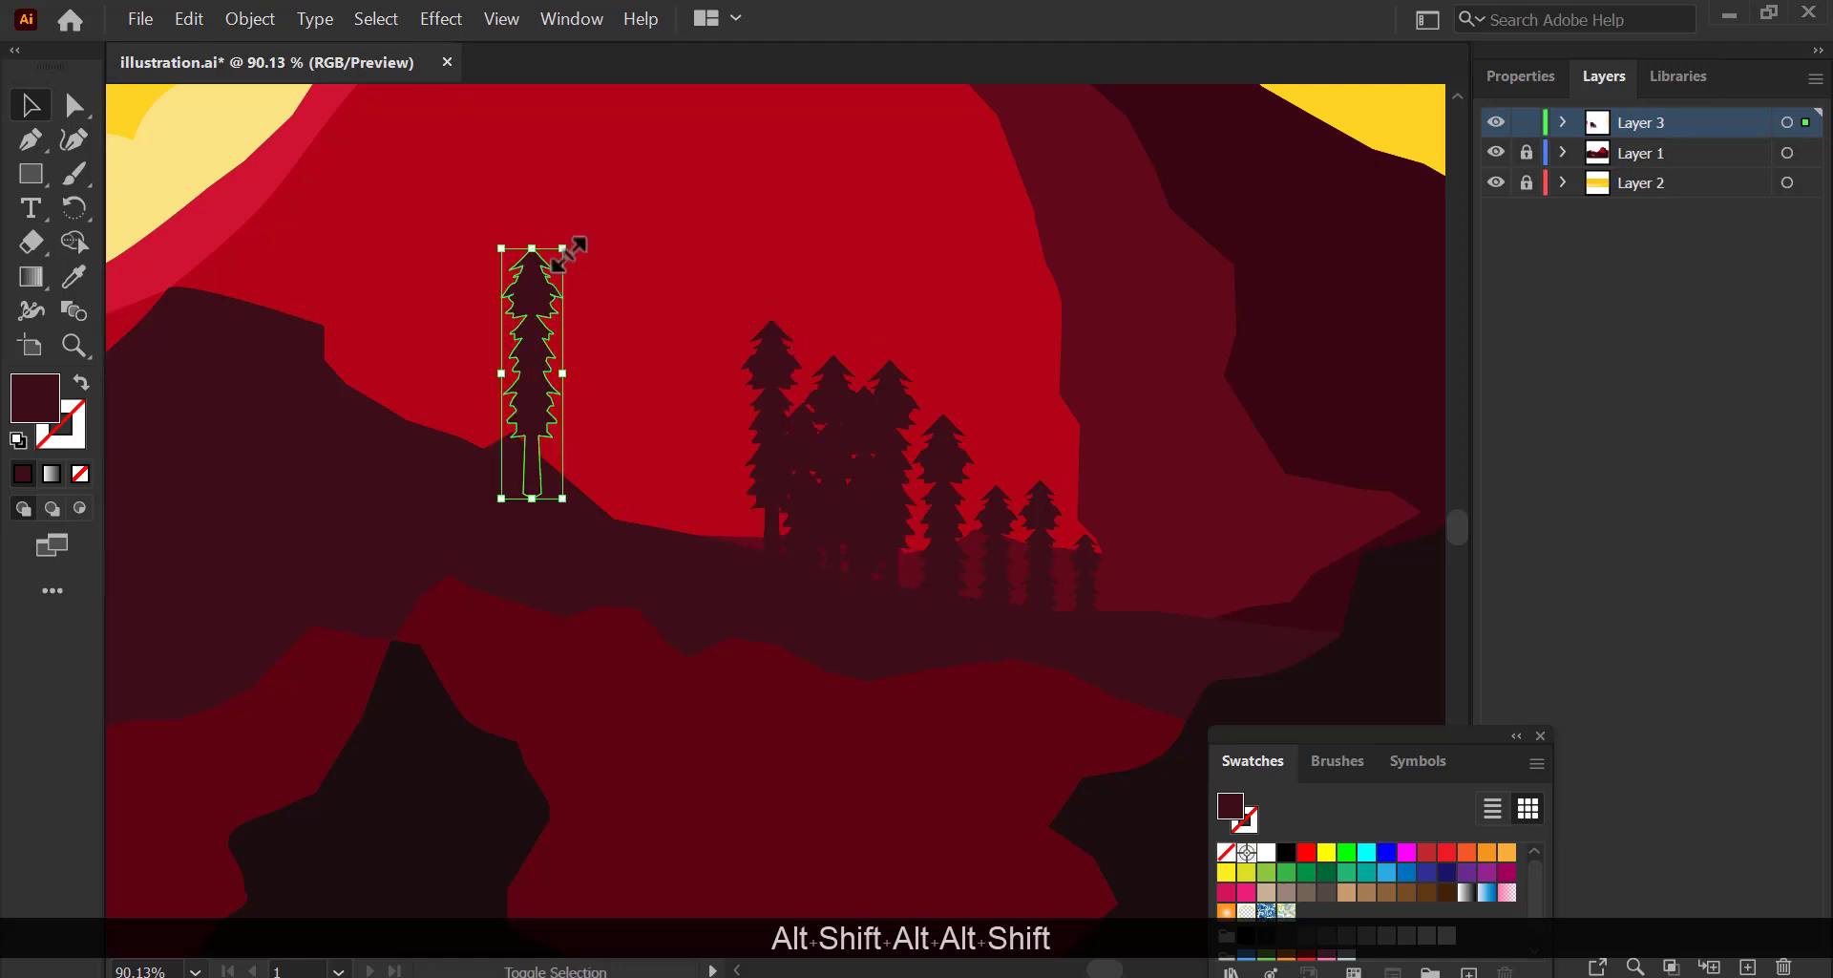
drag(569, 255, 554, 291)
drag(532, 394, 479, 409)
drag(483, 421, 399, 396)
drag(404, 405, 314, 342)
Nudge a pine within the maroon hill's right ridge cluster slightly left and deselect it.
drag(352, 421, 663, 411)
key(z)
drag(662, 411, 535, 448)
key(v)
drag(793, 471, 840, 470)
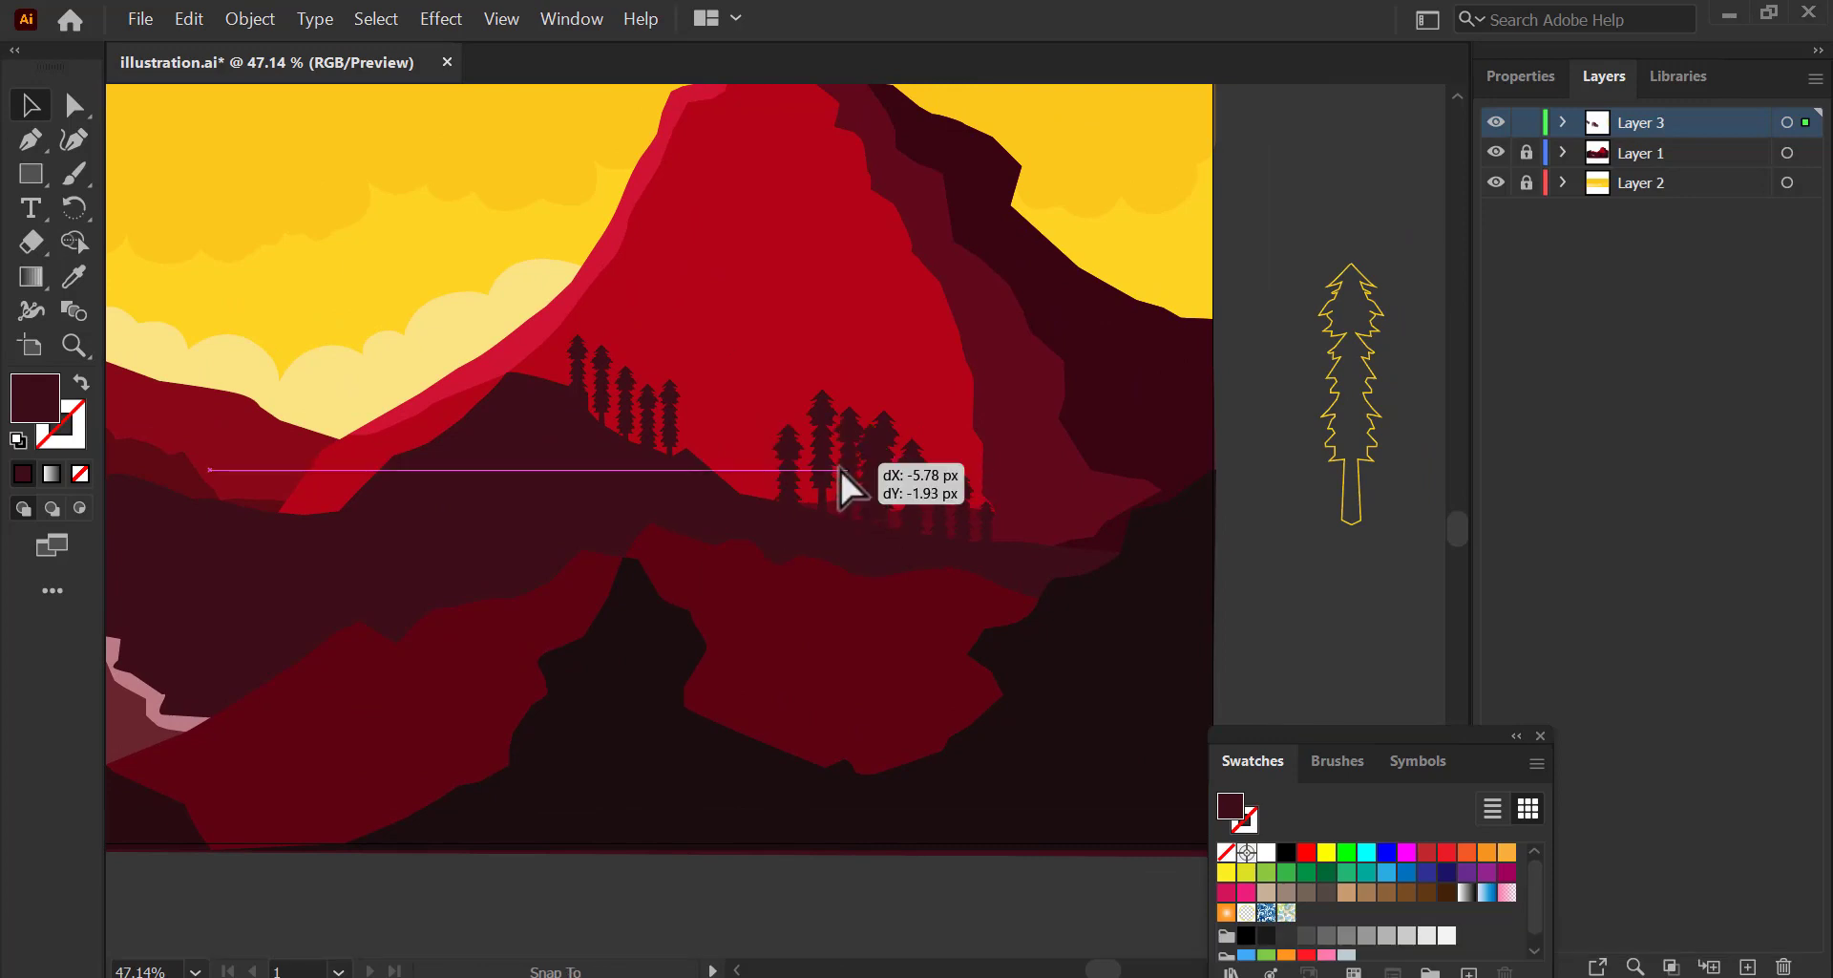
click(1180, 516)
Place a shrunken copy of the spare pine on the dark red hill's ridge and fill it with that hill's dark red.
drag(1179, 515, 1346, 591)
drag(841, 508, 718, 601)
click(1184, 235)
drag(335, 638, 770, 557)
drag(1074, 425, 840, 692)
key(z)
click(844, 738)
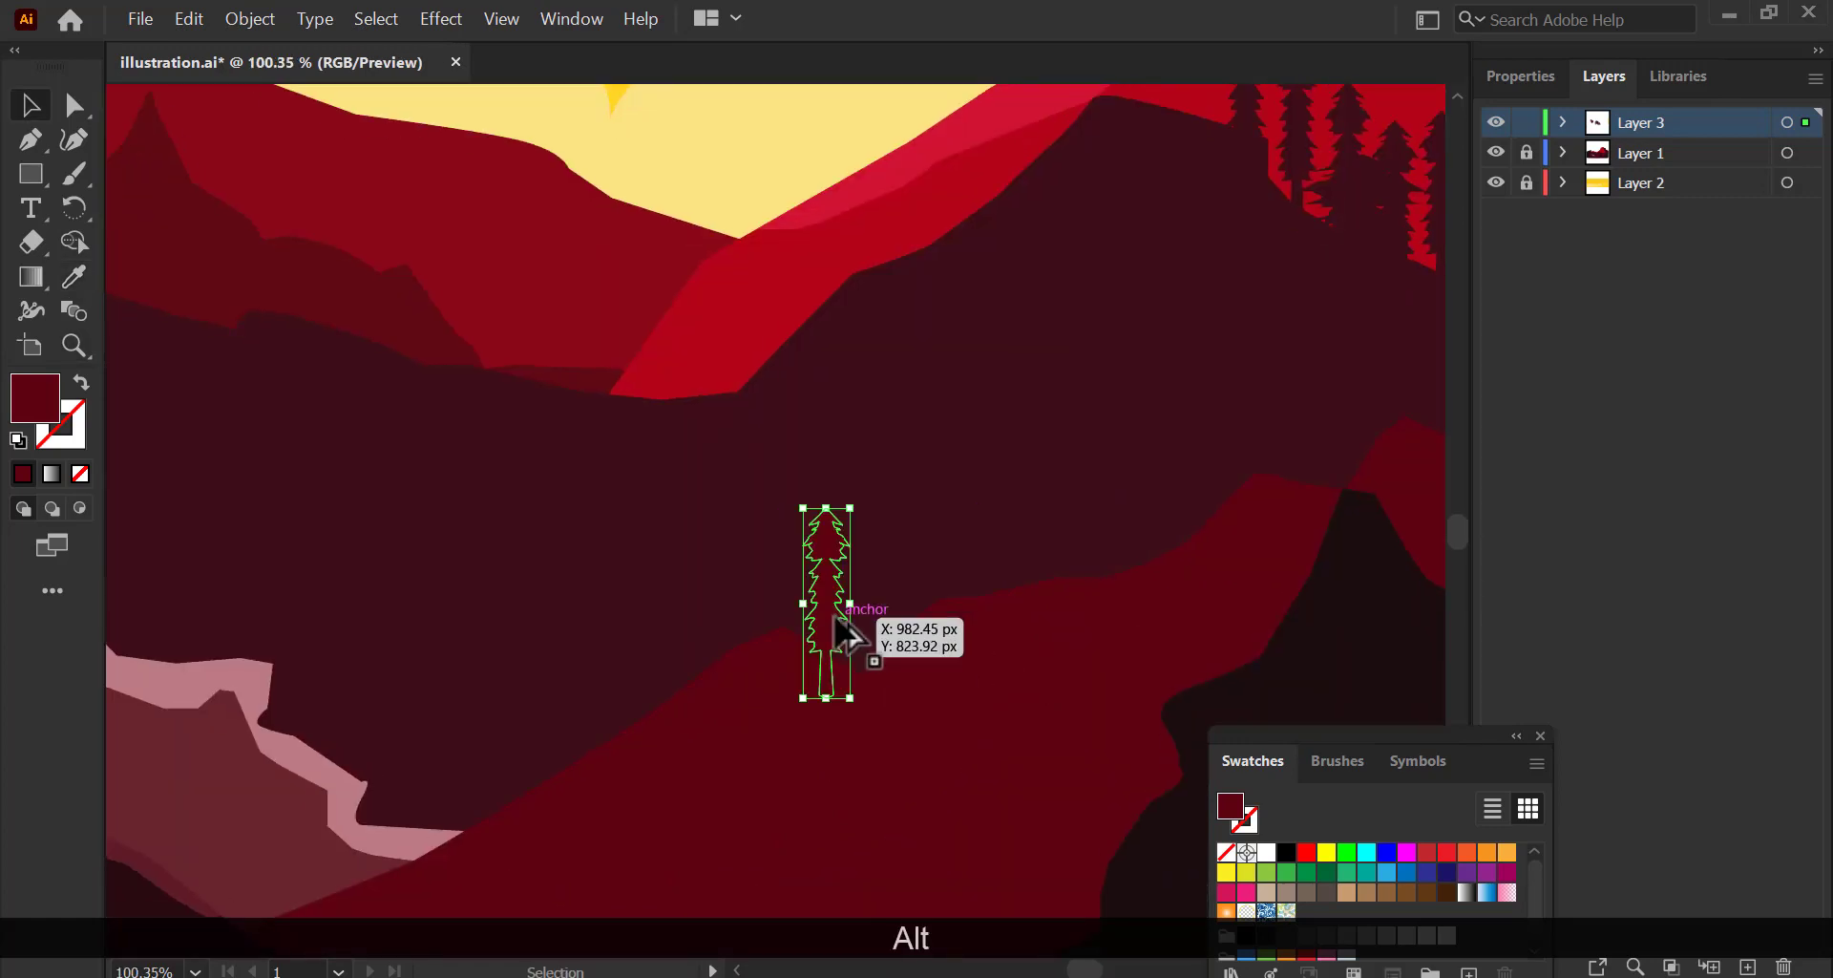
Duplicate and resize the dark red pine along the dark red hill's left slope and near its peak.
drag(900, 597, 904, 600)
drag(903, 599, 968, 545)
drag(970, 426, 970, 401)
drag(970, 542, 1014, 577)
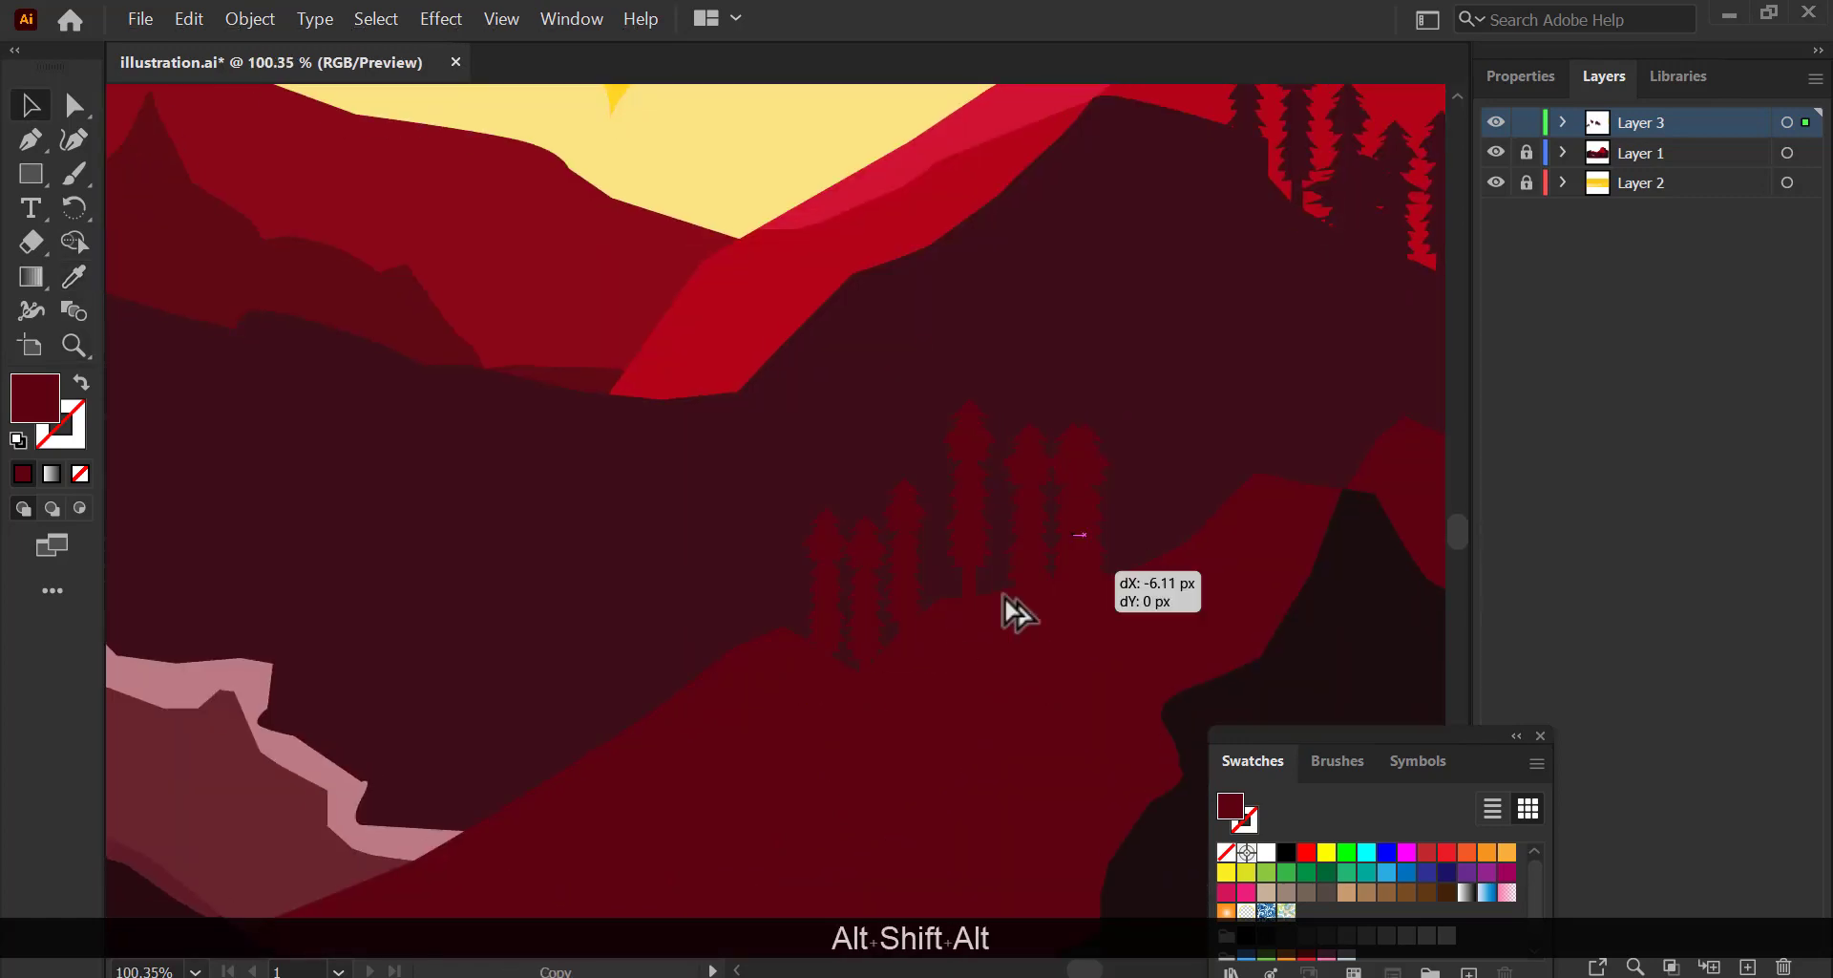
drag(718, 623, 955, 570)
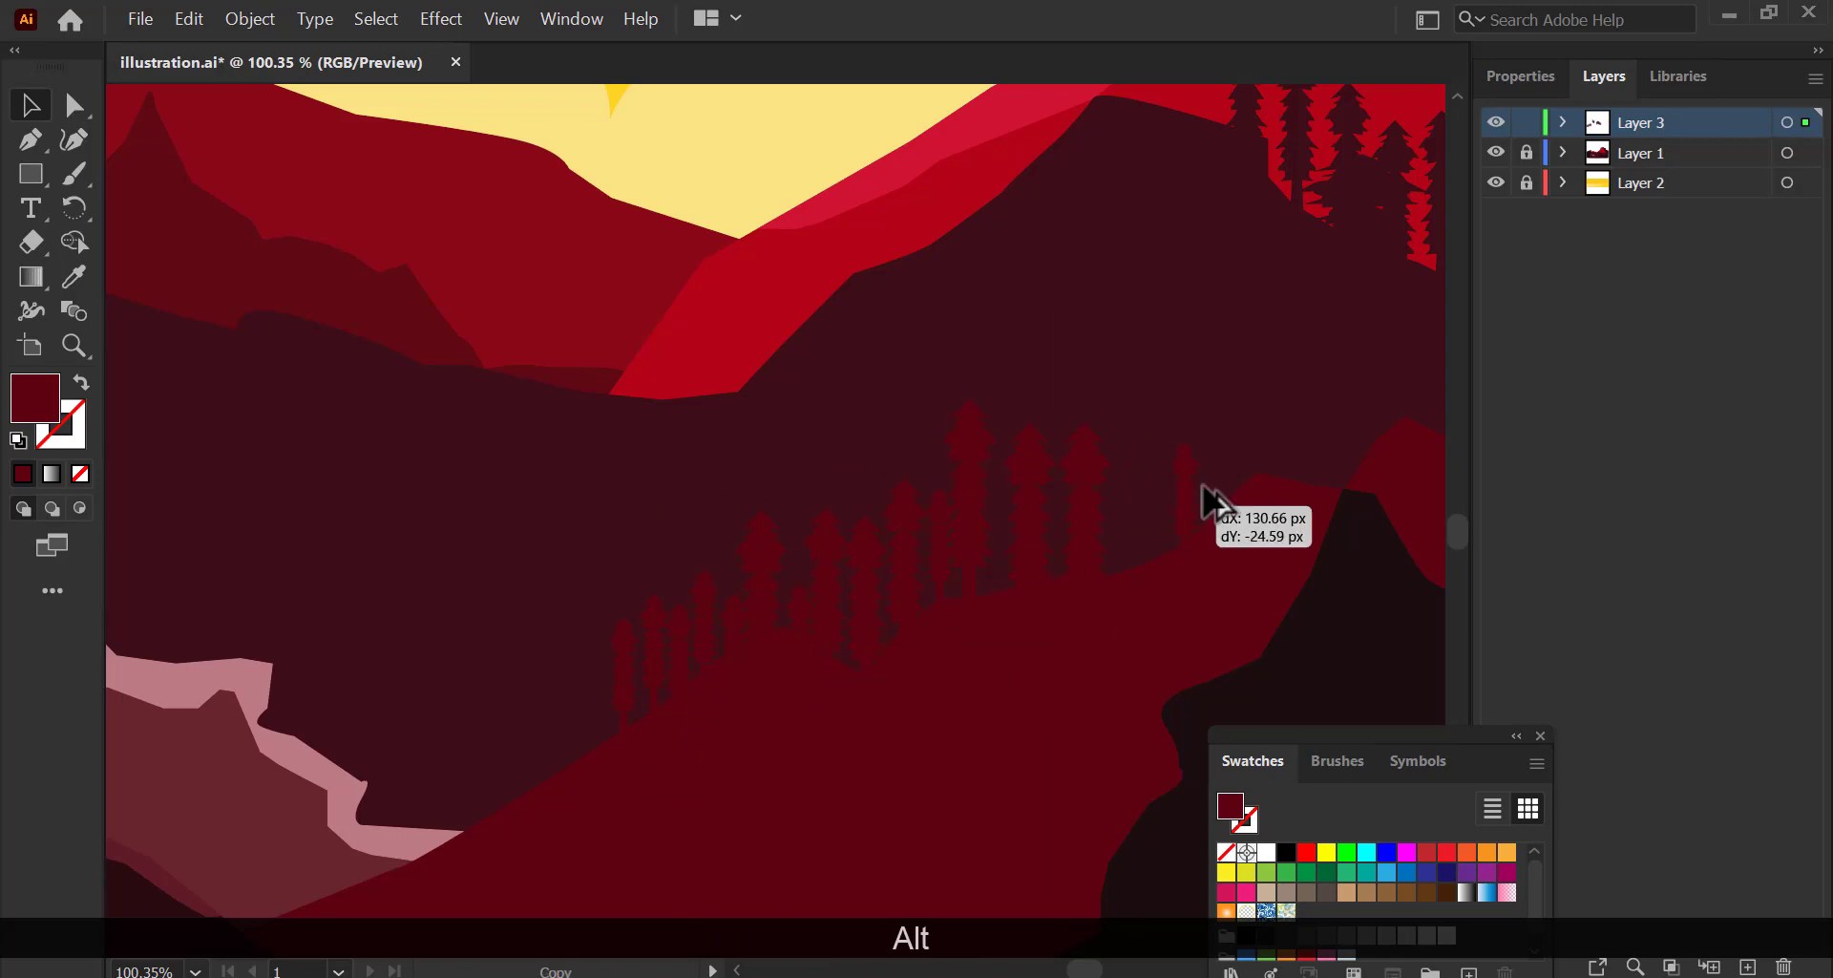
key(alt+space)
drag(1208, 501, 827, 570)
drag(827, 570, 857, 578)
Copy three of the dark red pines onto the pink-highlighted ridge of the lighter maroon hill.
key(z)
drag(1122, 604, 954, 602)
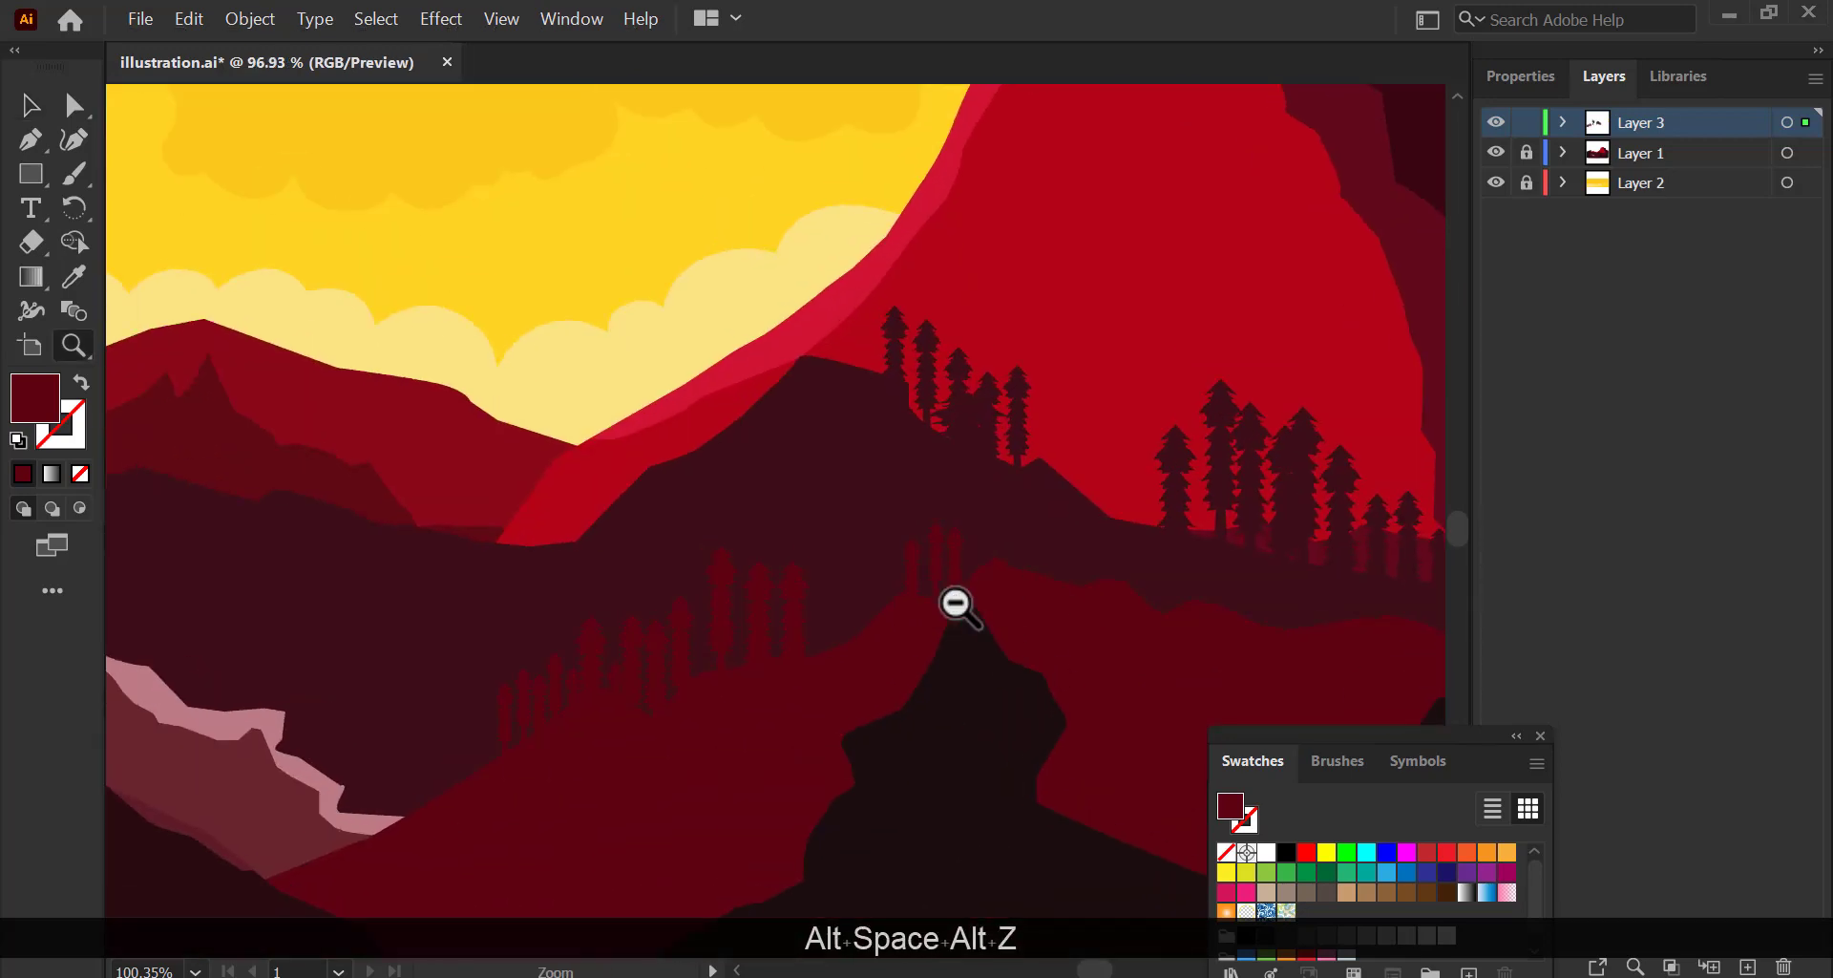
drag(678, 652, 1170, 611)
key(alt+v)
click(1145, 612)
key(v)
drag(759, 545, 474, 575)
key(z)
drag(414, 570, 646, 572)
key(v)
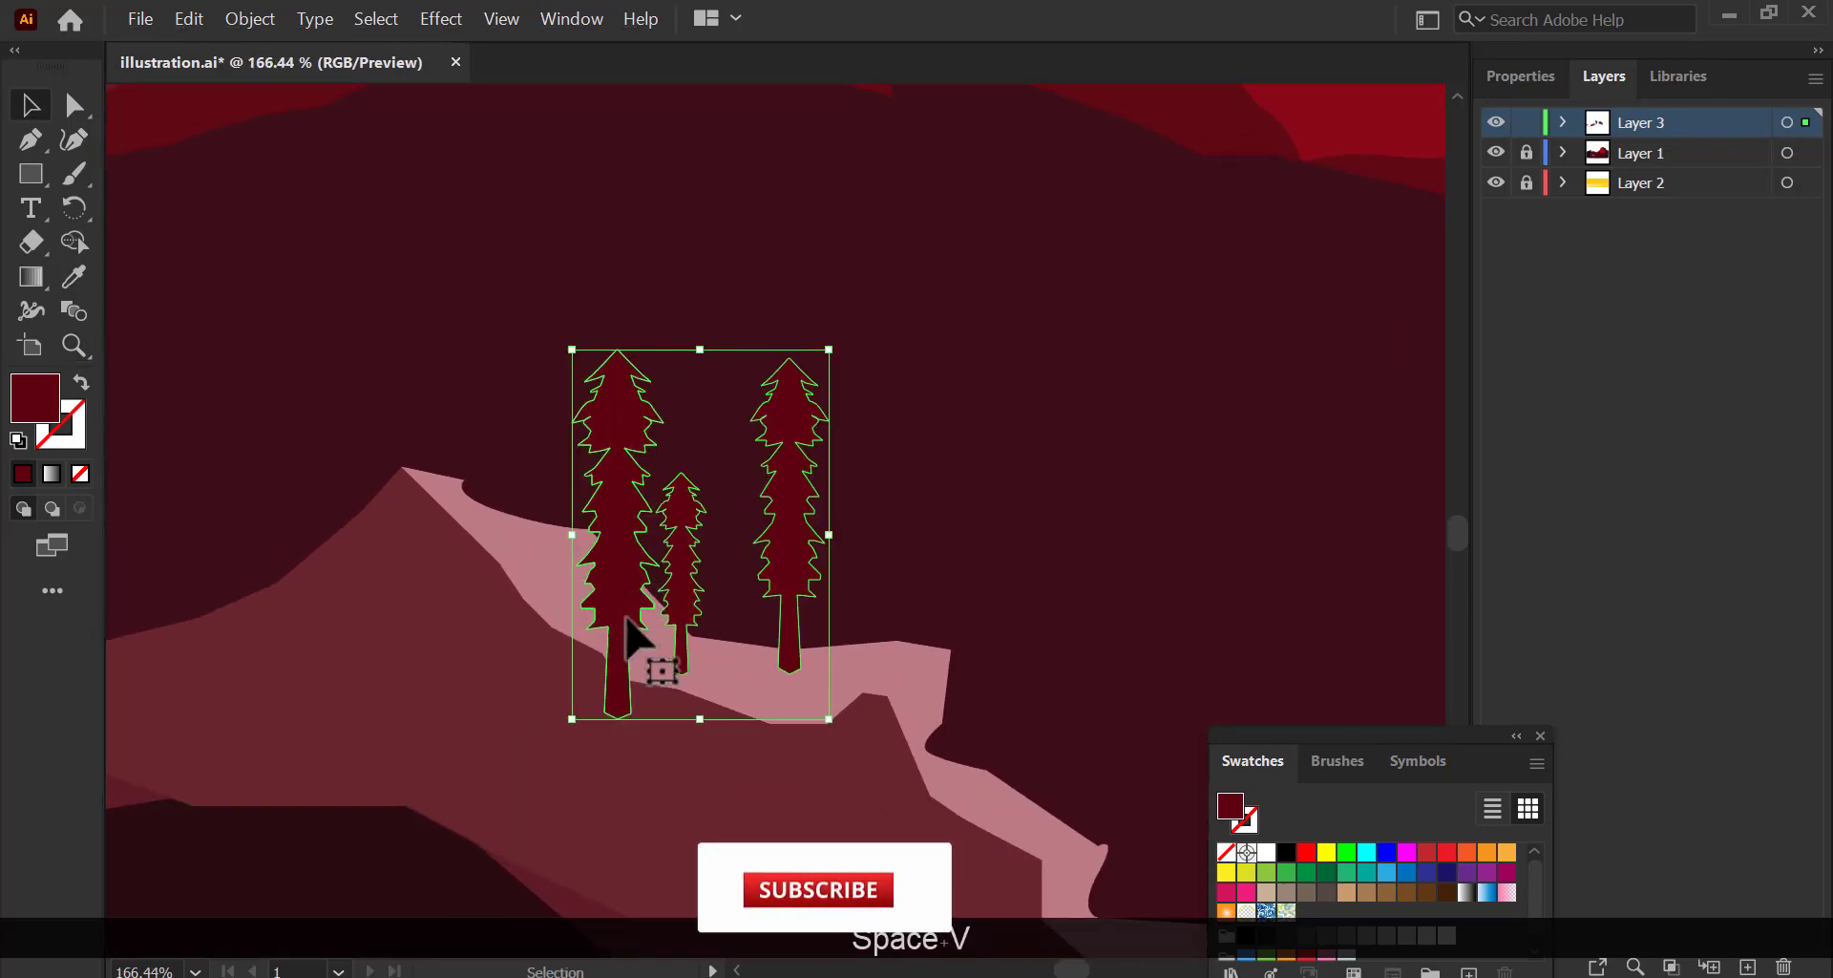
Fill the copied pines with the ridge's highlight pink and rearrange them up the slope of the pink-highlighted ridge.
key(i)
click(723, 657)
key(v)
drag(786, 555, 803, 573)
drag(698, 598, 660, 519)
drag(660, 519, 545, 453)
drag(545, 452, 471, 379)
Place a shrunken pine on the maroon hill's ridge in the central valley and fill it with that hill's maroon.
key(z)
drag(815, 577, 696, 475)
key(v)
key(i)
click(660, 576)
key(v)
shift+drag(703, 395, 691, 450)
key(z)
Duplicate the small maroon pine several times at uneven heights along the valley ridge toward the bright red mountain.
drag(624, 511, 984, 511)
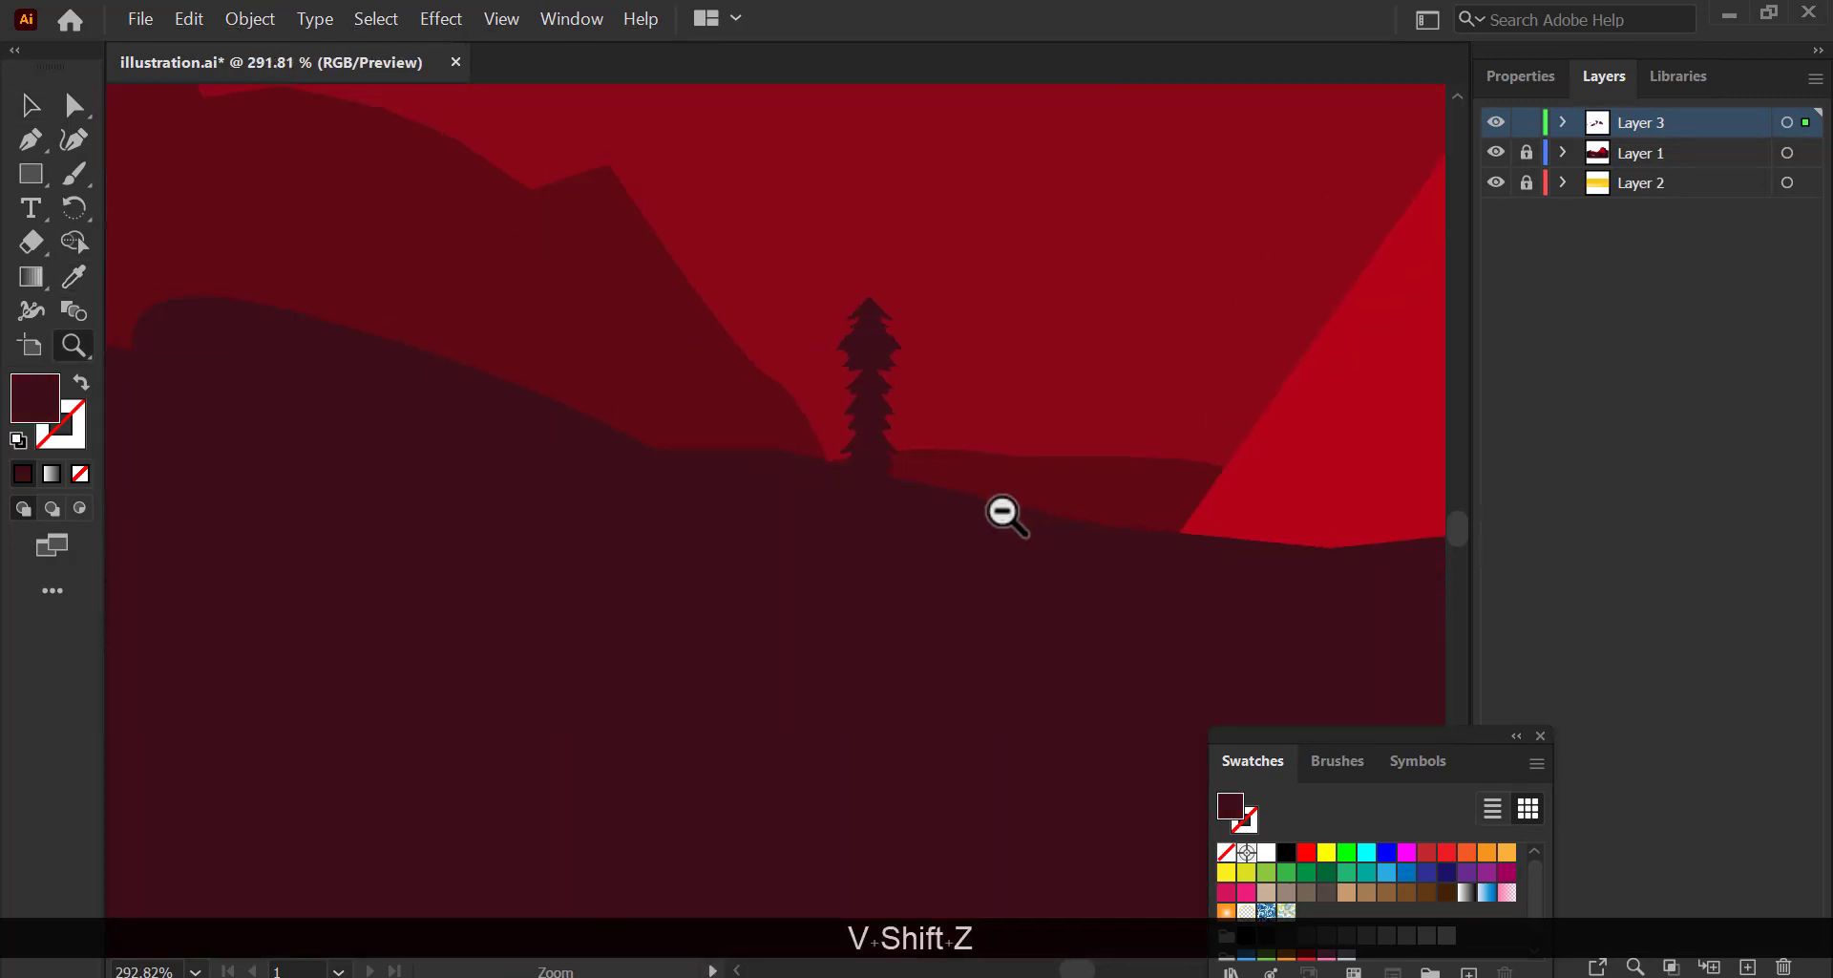
key(v)
drag(846, 474, 950, 465)
alt+drag(951, 465, 1074, 503)
alt+drag(1073, 503, 1133, 477)
alt+drag(1134, 477, 1207, 481)
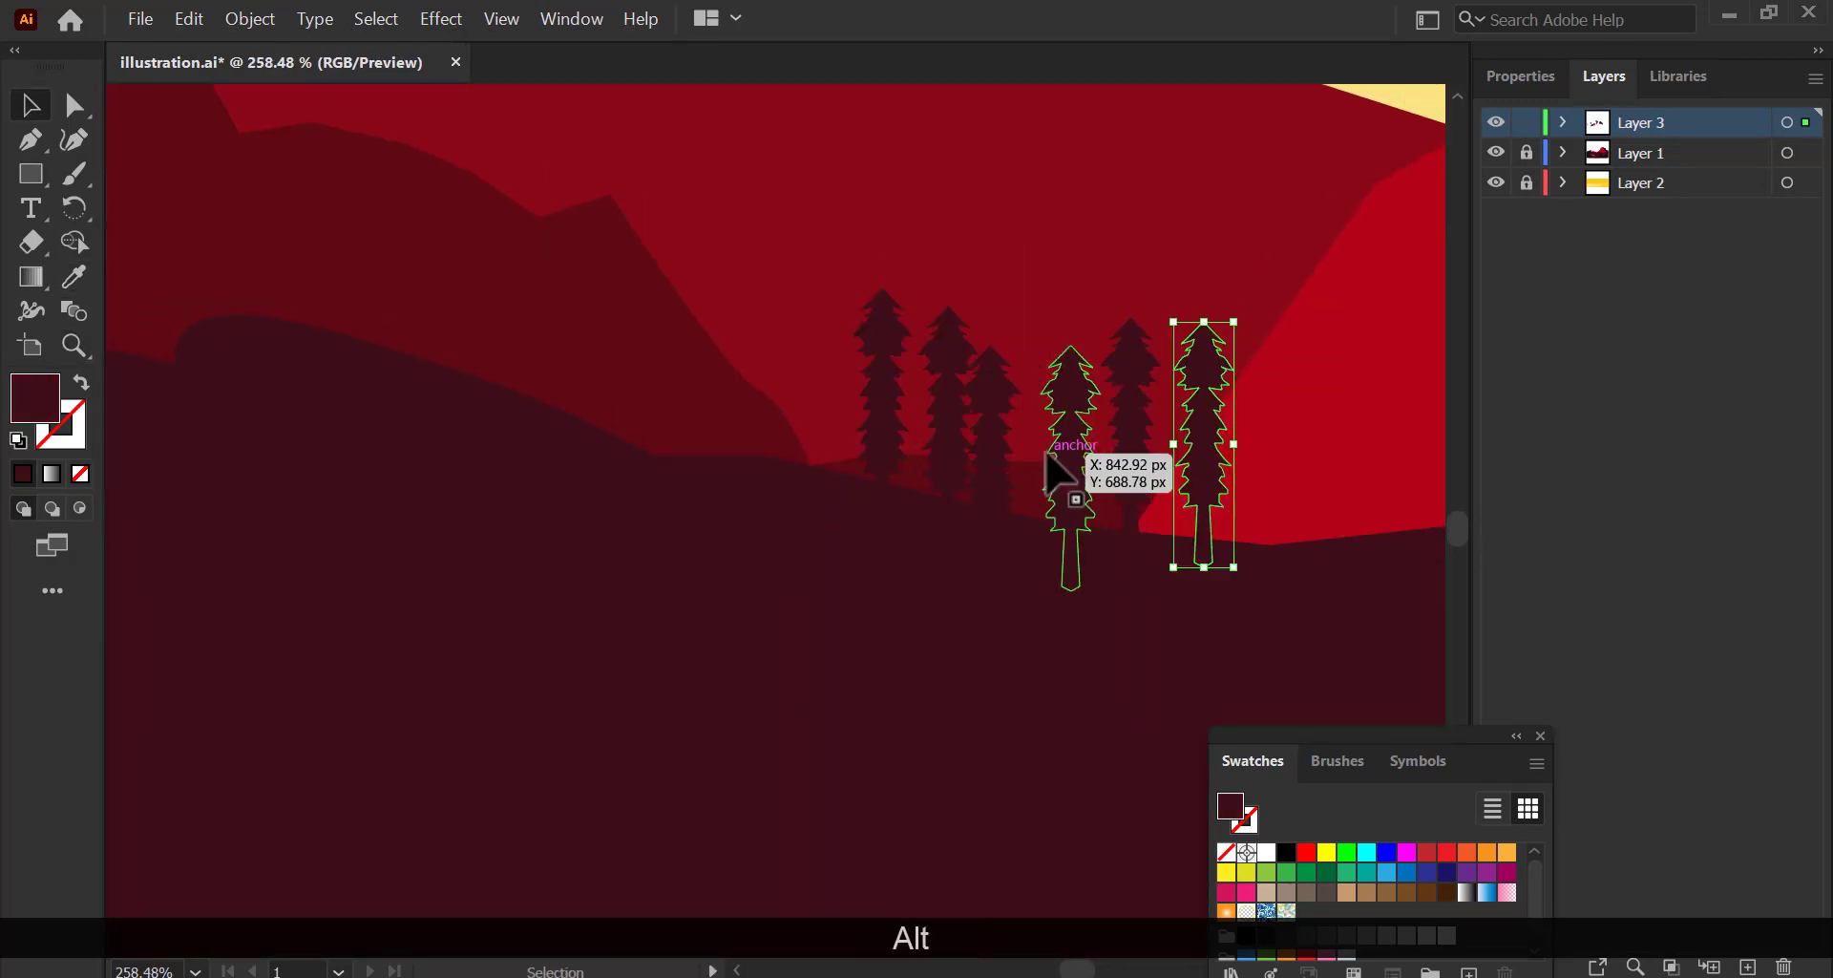
key(z)
drag(928, 523, 856, 552)
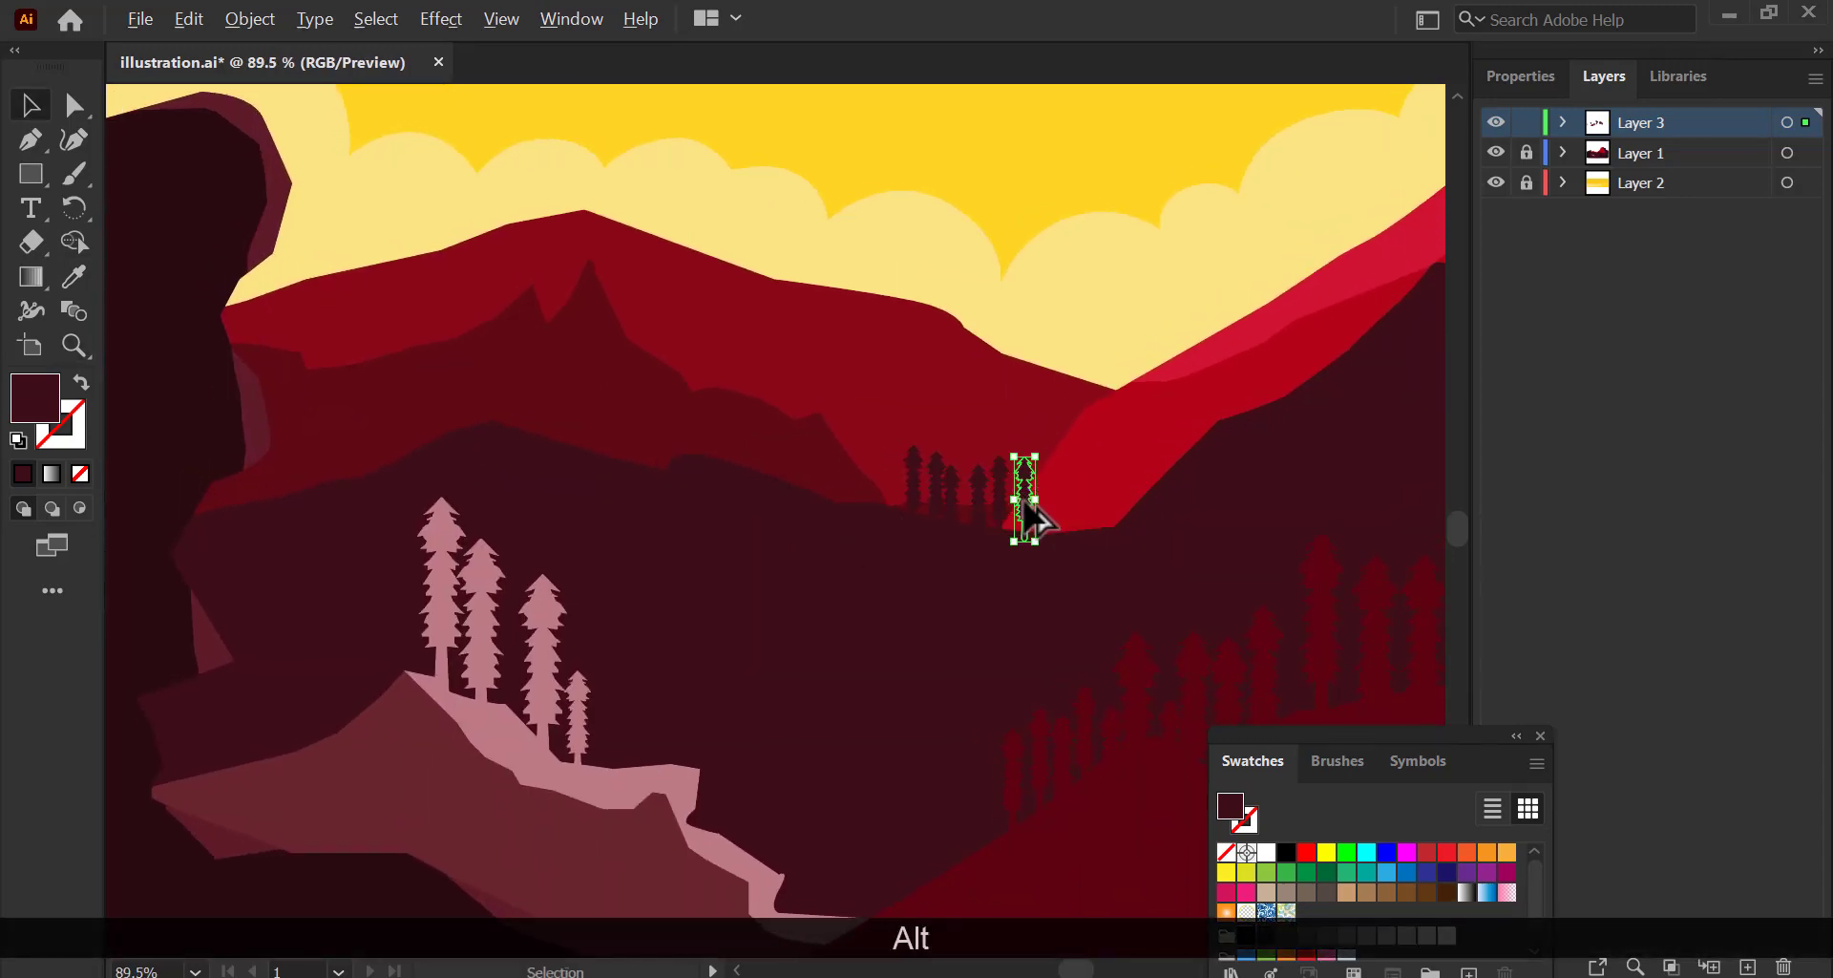
Place tiny pines in the distant mountain's dark red and duplicate them down its right-hand slope.
key(z)
alt+drag(1036, 519, 892, 553)
key(v)
alt+shift+drag(917, 253, 530, 270)
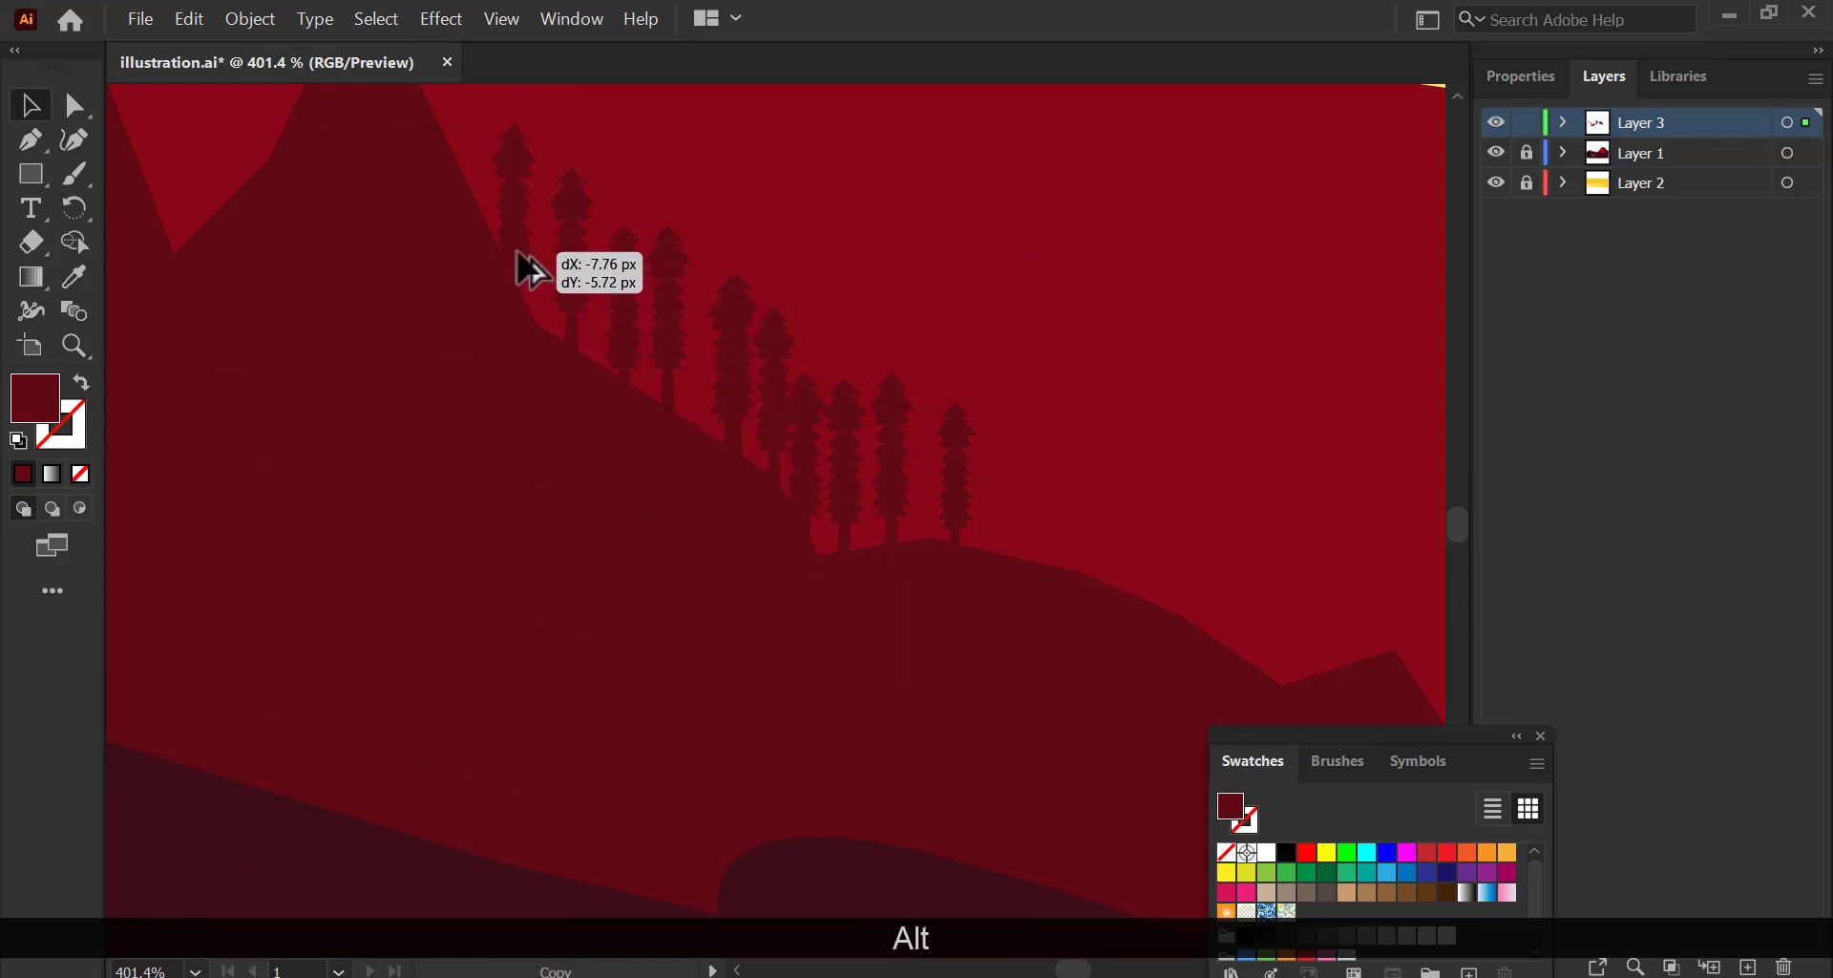
alt+drag(725, 430, 934, 599)
alt+drag(754, 463, 1091, 601)
Add a pine to the near-black foreground hill on the right and fill it with that hill's near-black color.
key(z)
key(space)
drag(729, 471, 678, 496)
drag(806, 516, 491, 493)
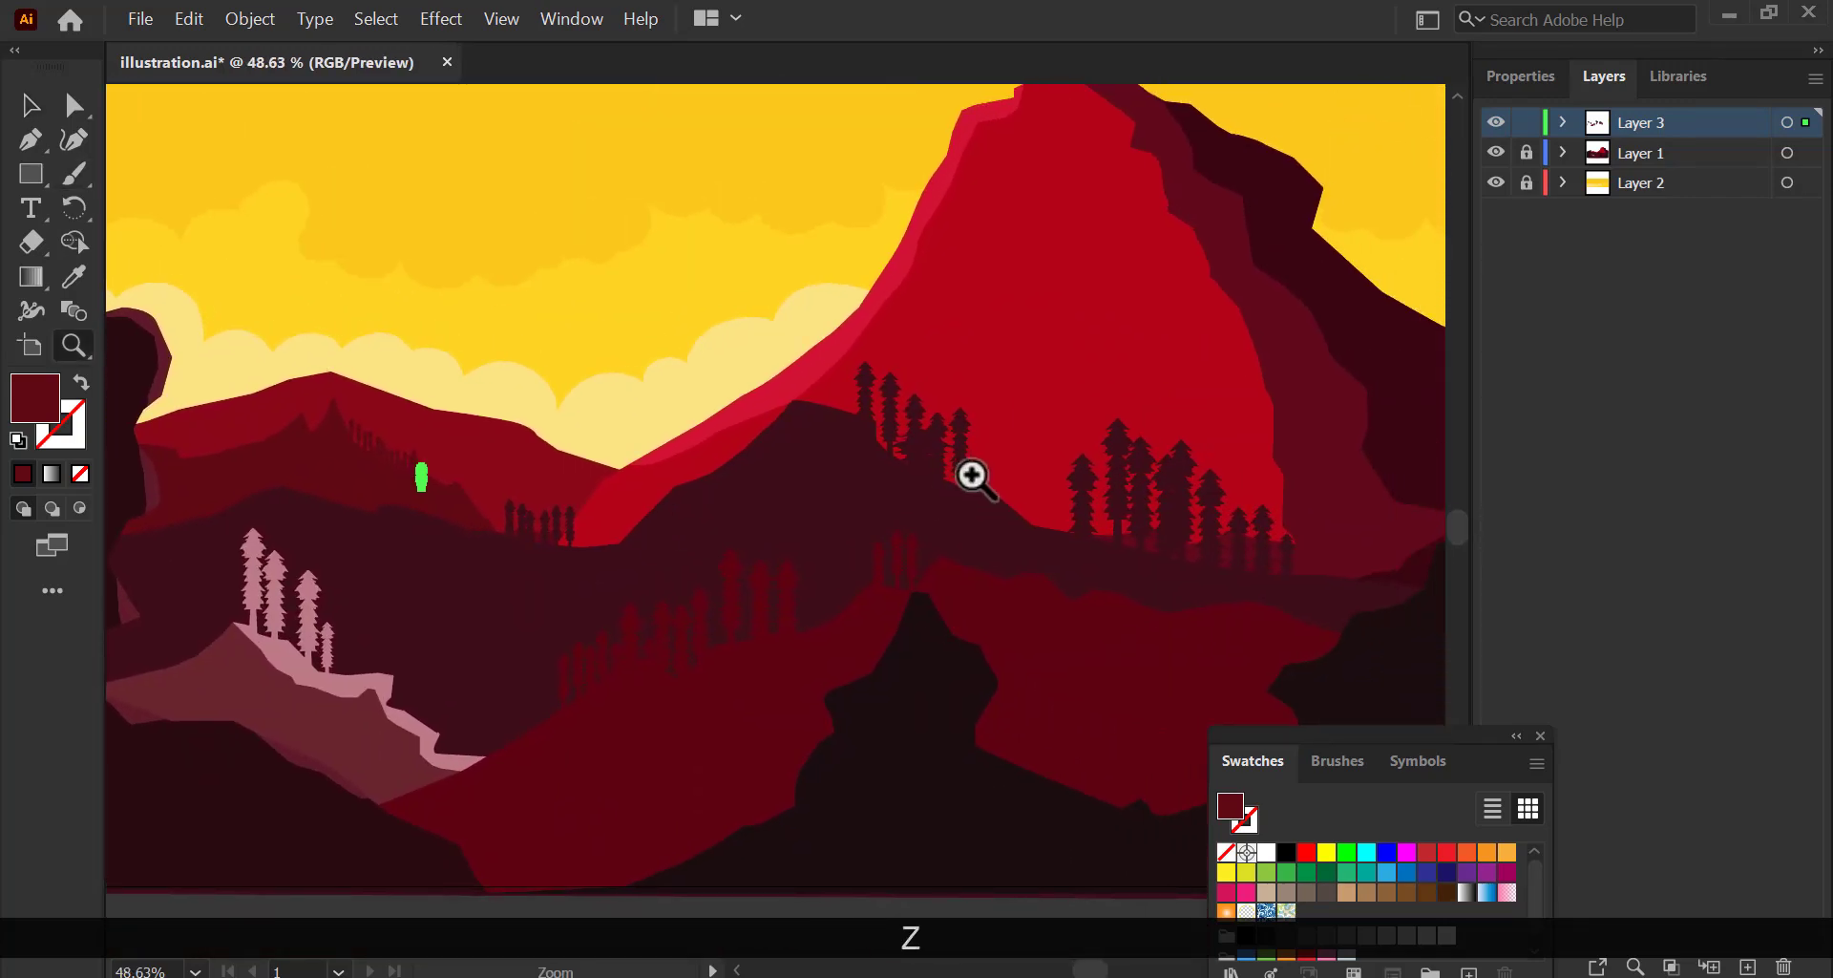
key(space)
key(v)
drag(972, 475, 807, 410)
key(i)
click(831, 638)
key(v)
key(space)
Duplicate the near-black pine up the right foreground slope and stretch the copies progressively taller toward the artboard's edge.
drag(854, 659, 964, 673)
alt+drag(964, 674, 1049, 631)
shift+drag(1045, 454, 1043, 343)
drag(1027, 622, 966, 645)
alt+drag(992, 636, 1176, 483)
drag(1175, 459, 1067, 683)
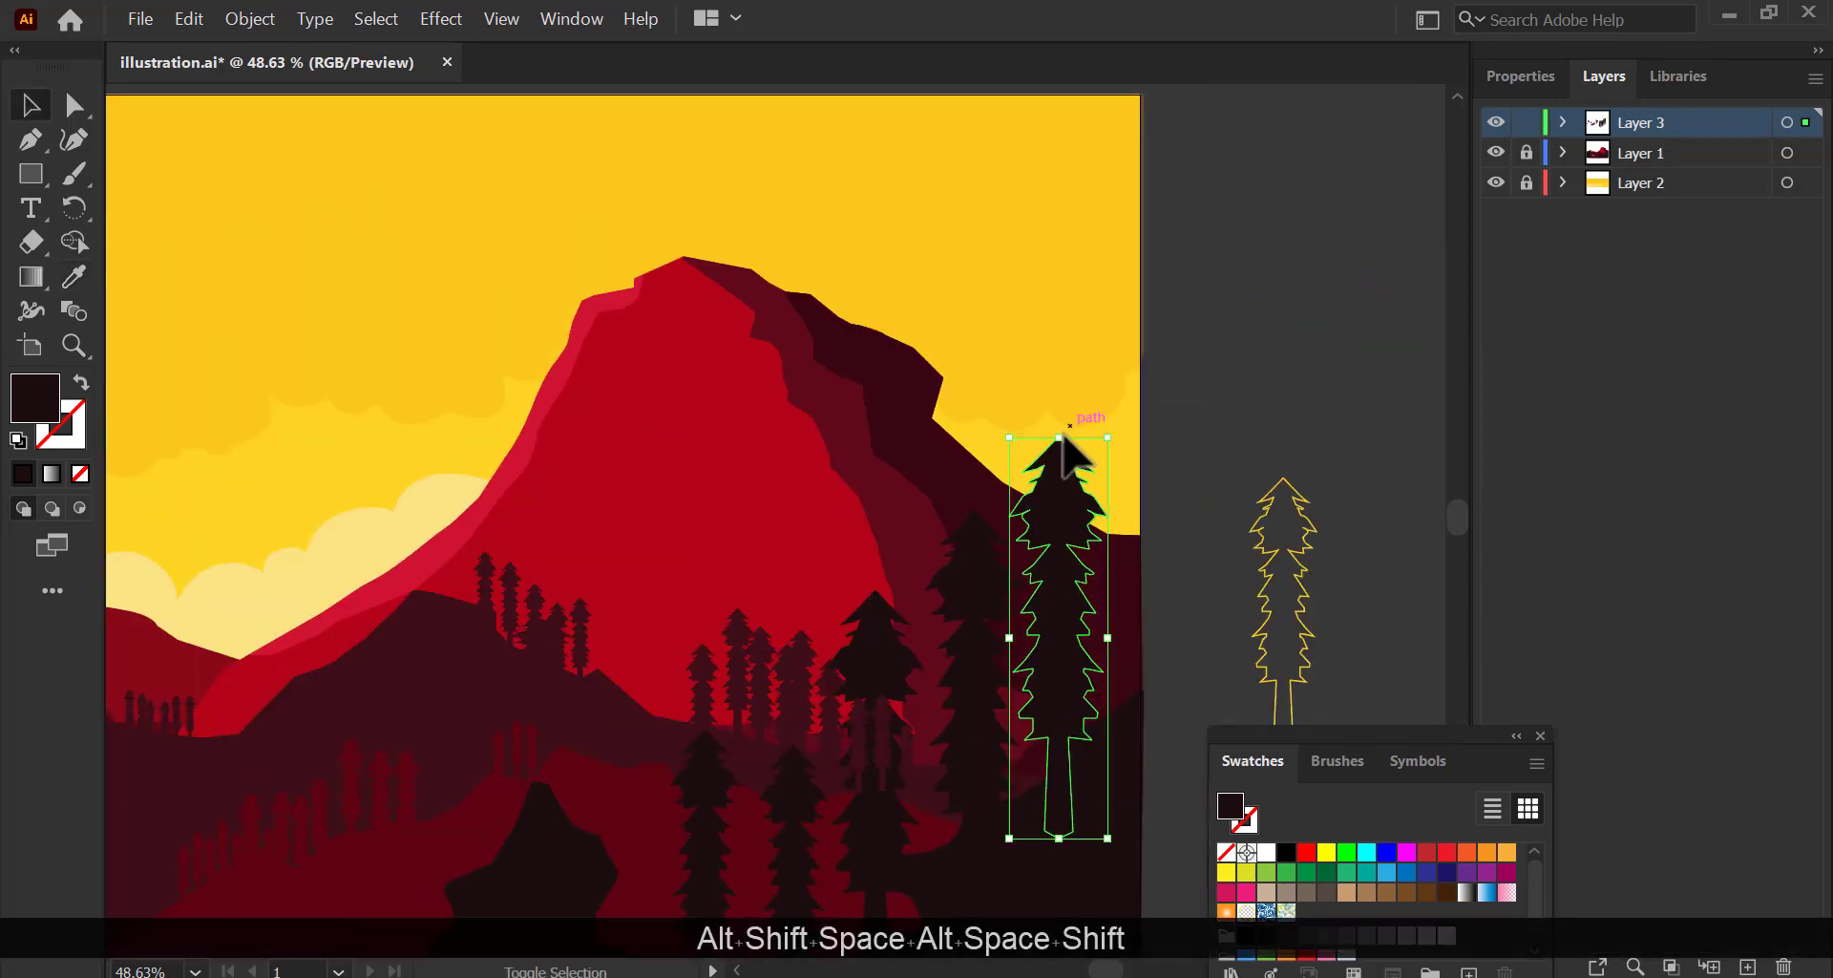
shift+drag(1060, 437, 1060, 245)
key(space)
drag(1045, 681, 1093, 614)
key(z)
alt+click(1093, 614)
key(v)
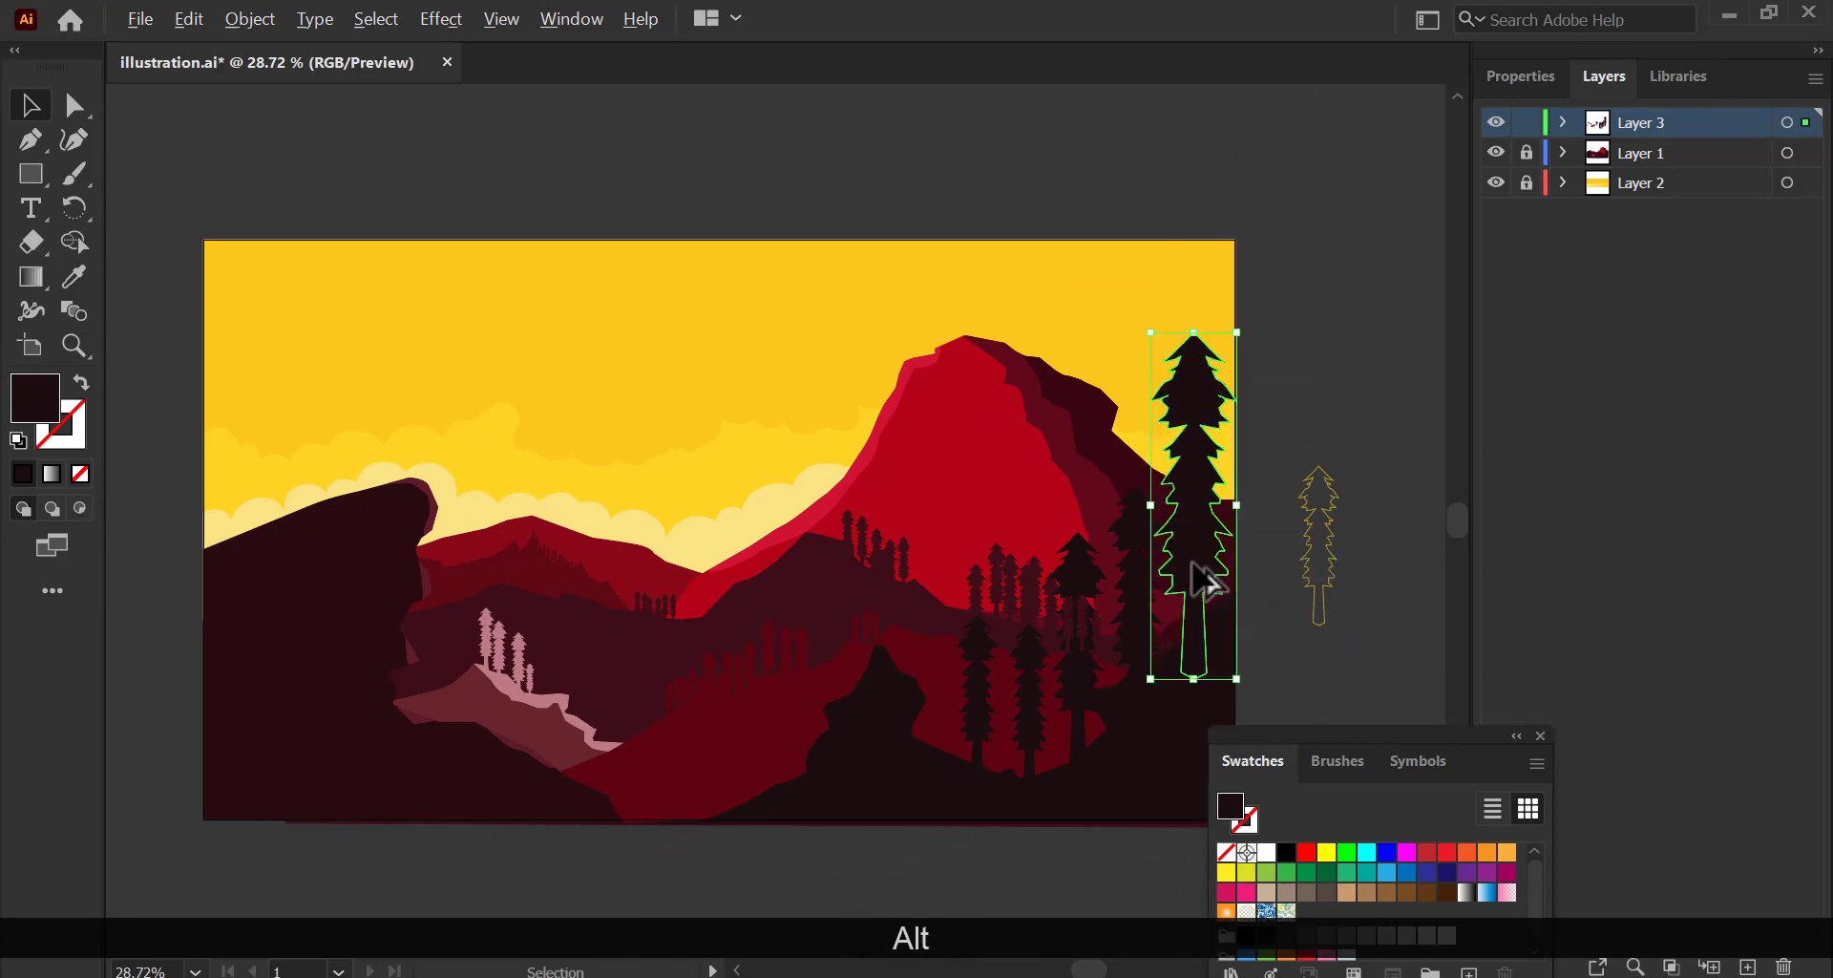
Copy the large near-black pine onto the left cliff as a group of three with different heights.
alt+drag(1192, 564, 327, 467)
shift+drag(326, 270, 327, 409)
drag(322, 497, 310, 422)
alt+drag(310, 430, 287, 579)
click(250, 516)
shift+drag(246, 382, 239, 290)
drag(260, 466, 272, 407)
shift+drag(257, 233, 257, 266)
click(552, 478)
Draw a yellow-green lake with the Pen tool in the valley between the distant hills and the bright red mountain.
key(space)
drag(552, 477, 425, 439)
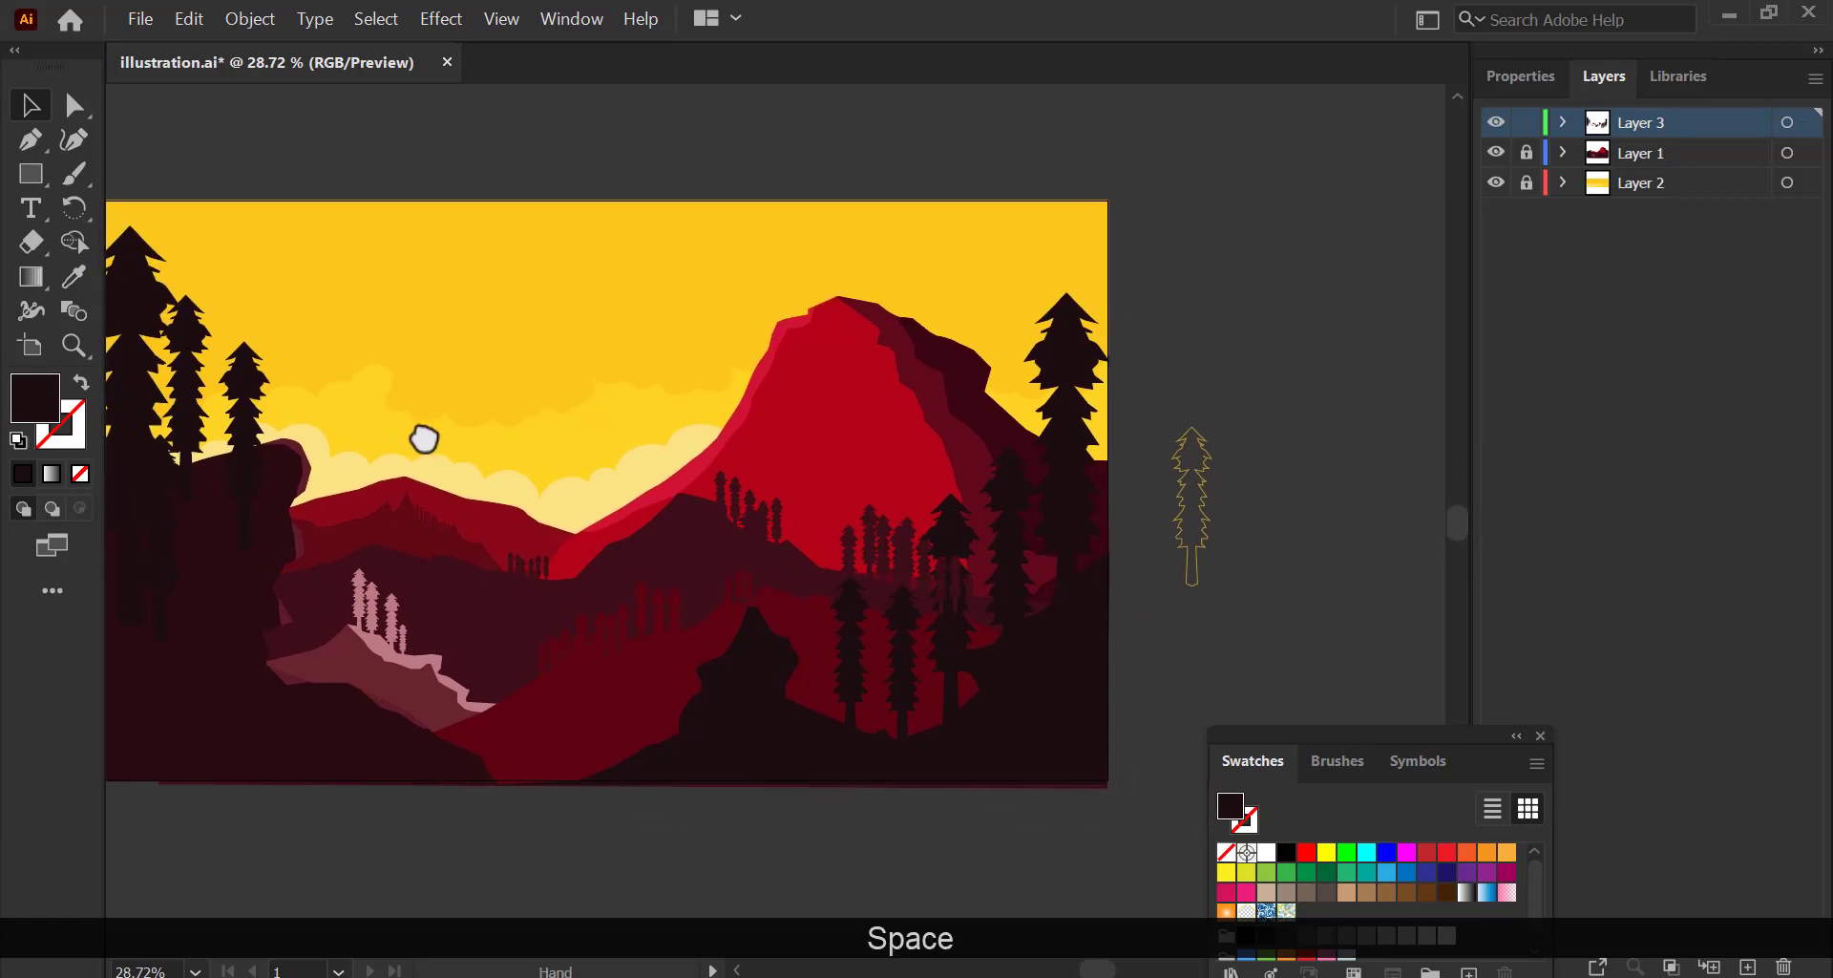
key(z)
drag(429, 567, 649, 536)
key(p)
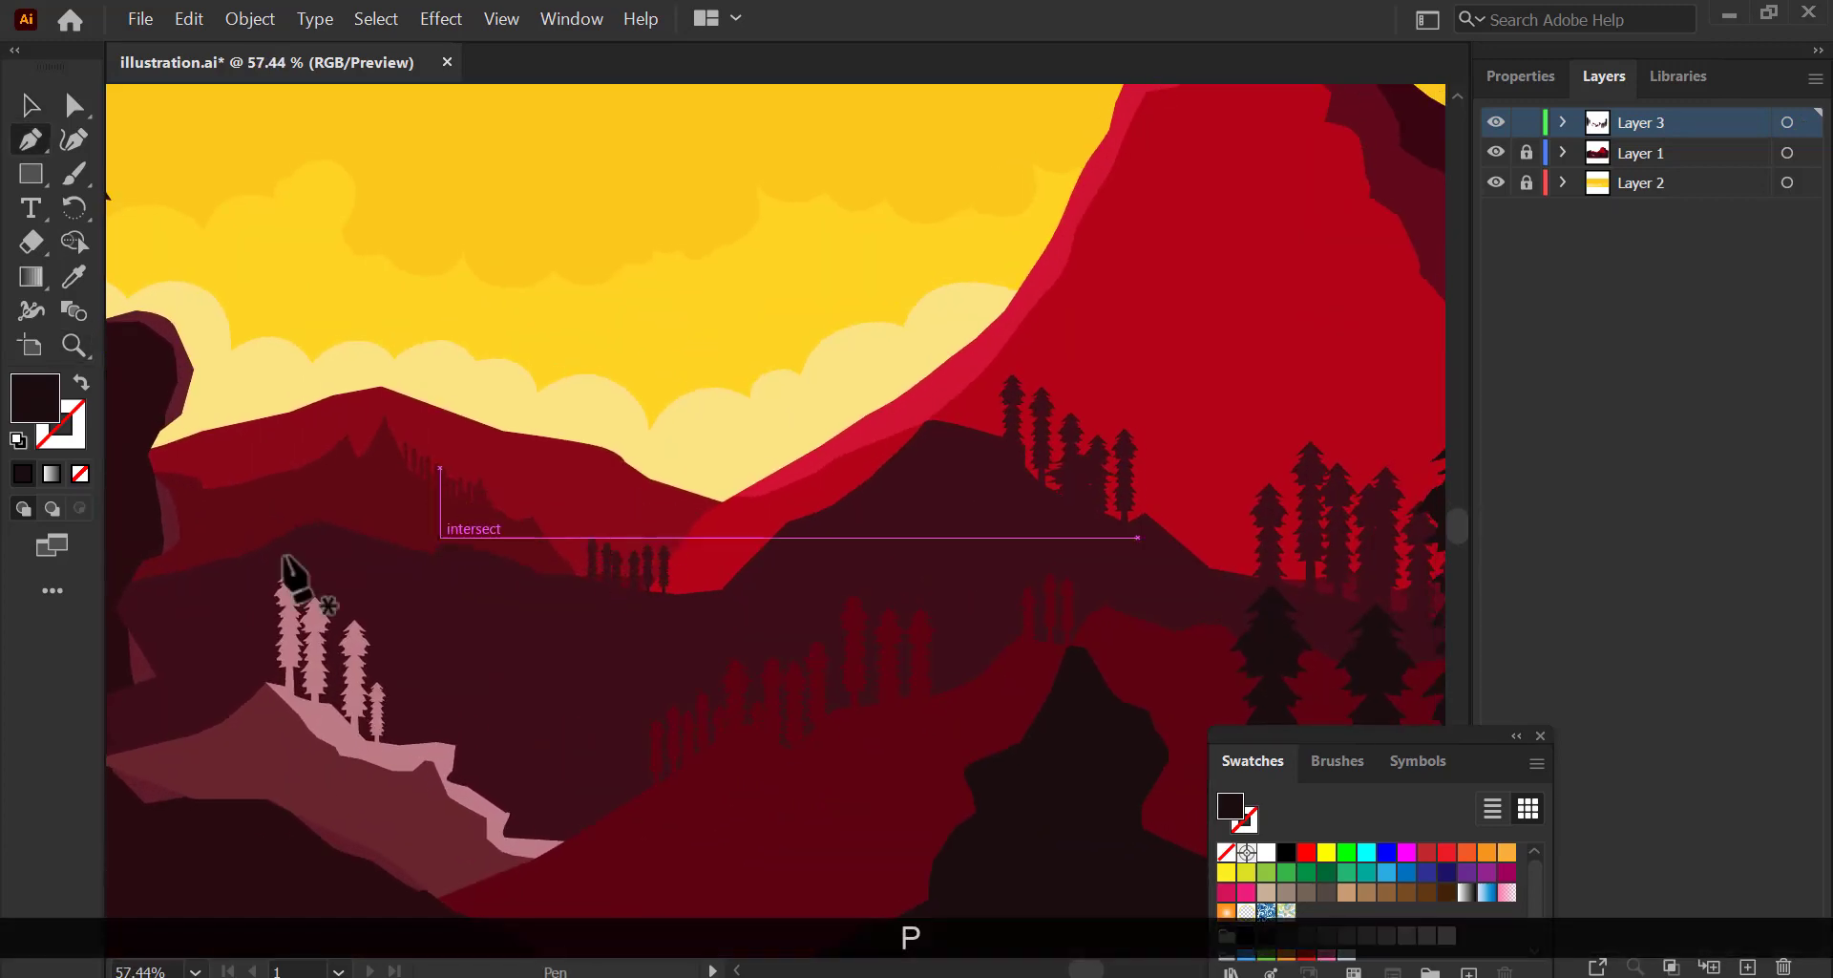
double_click(35, 398)
click(1498, 819)
click(1719, 535)
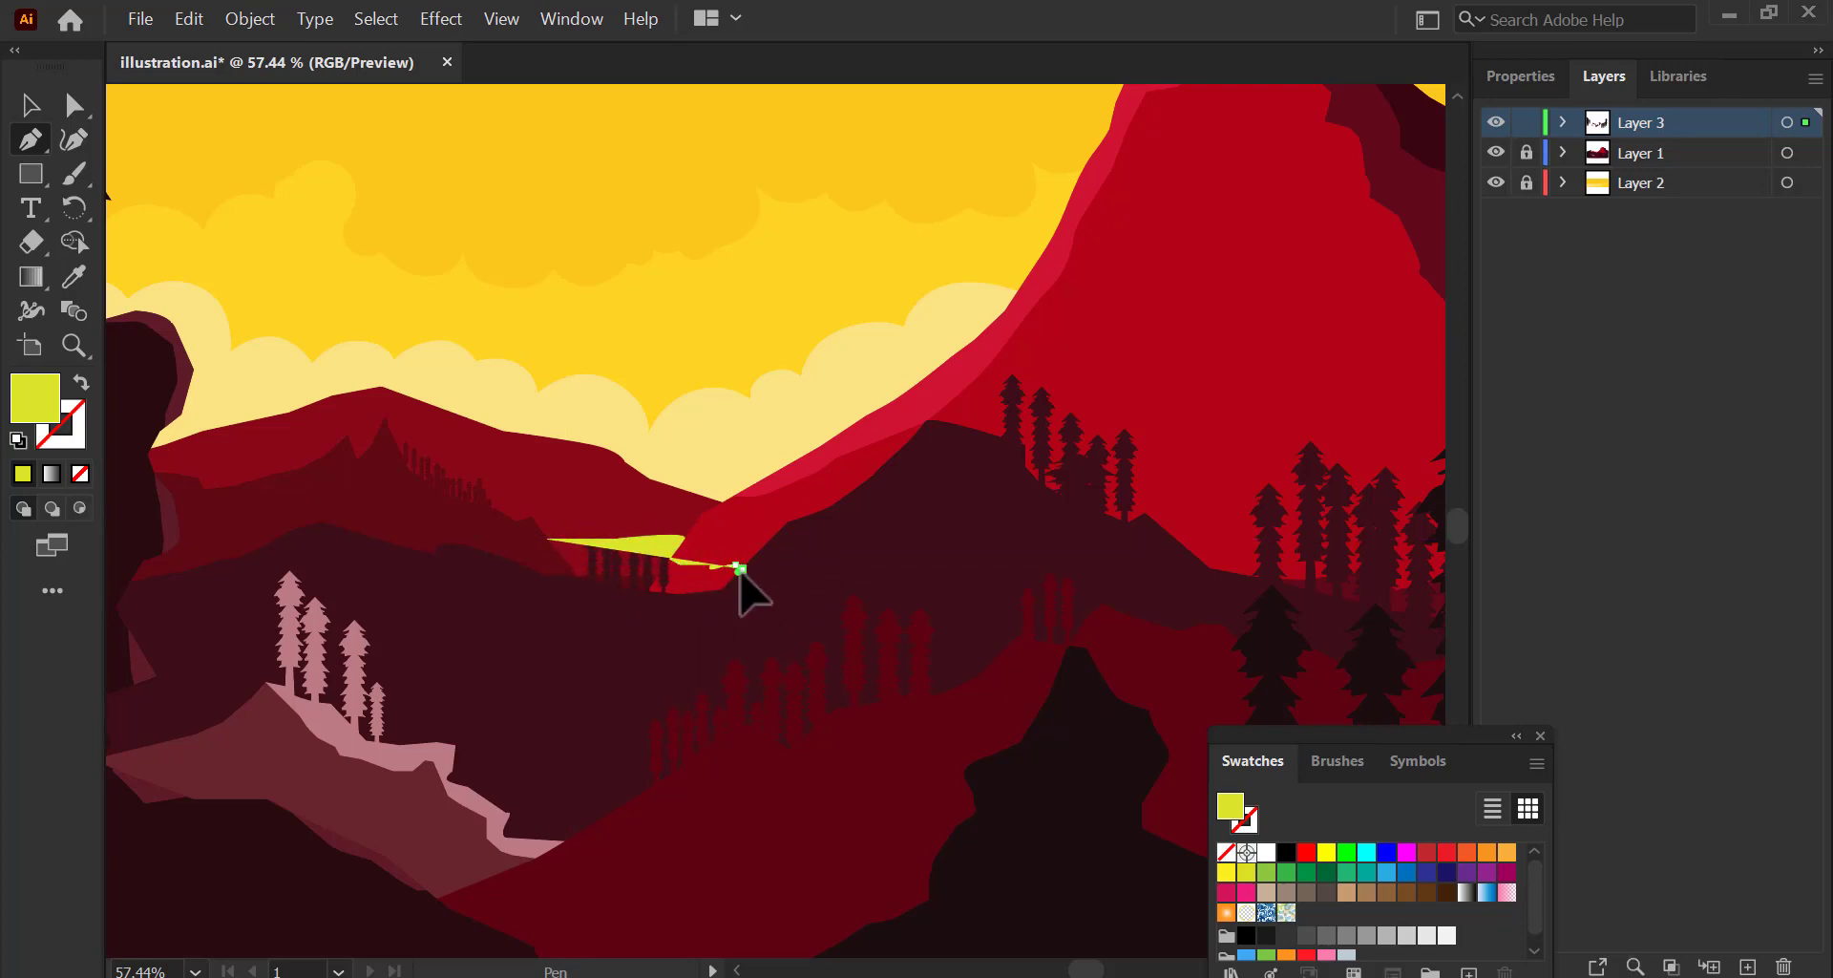
click(718, 594)
click(546, 540)
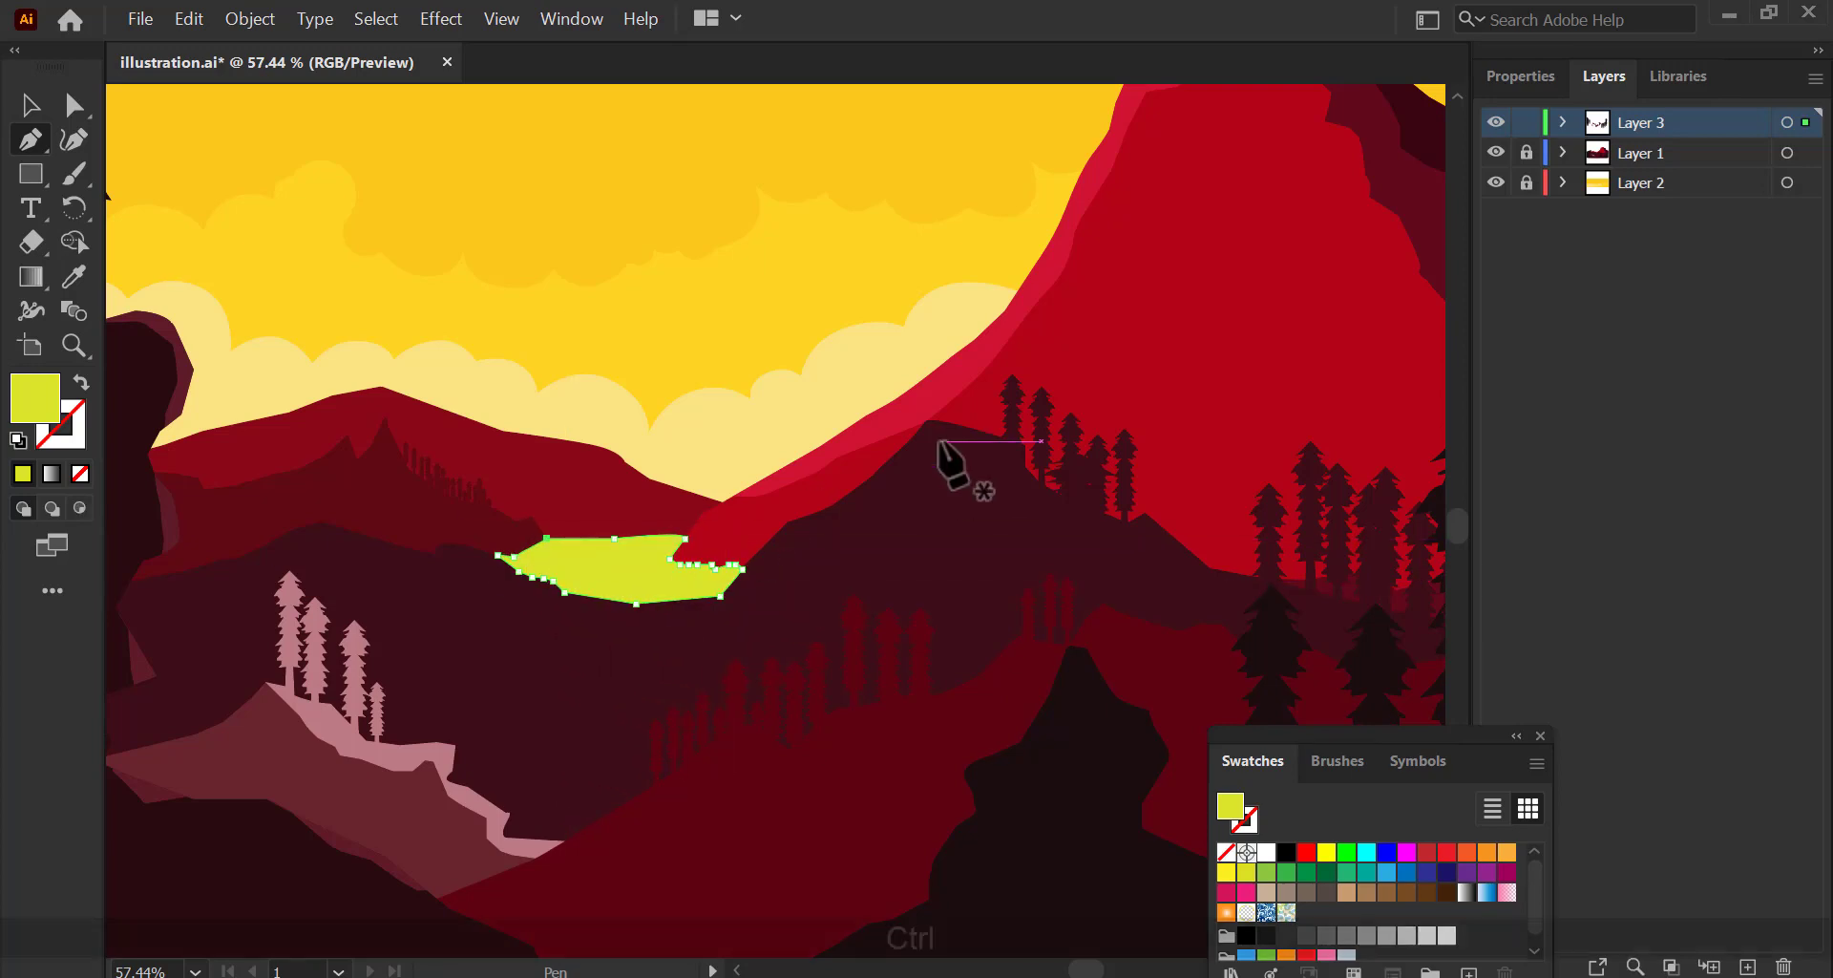
Round the valley lake's corners and draw an irregular highlight shape inside it with the Pen tool.
key(v)
click(549, 573)
key(z)
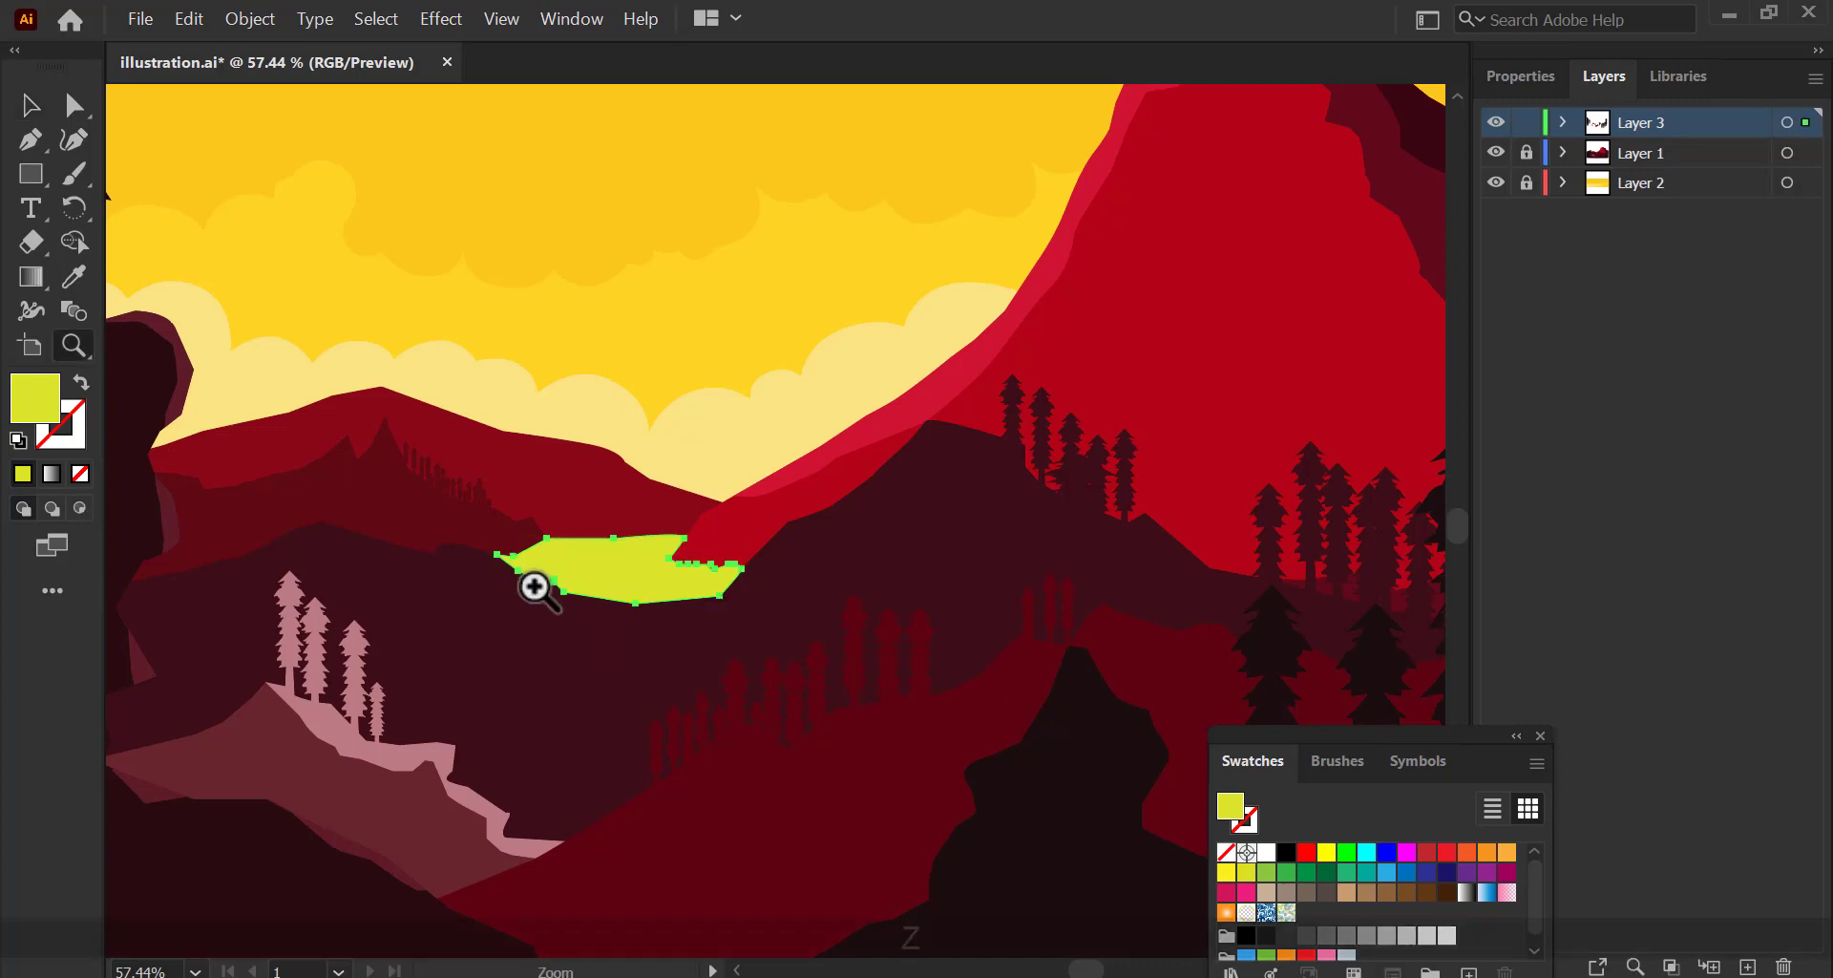
click(541, 587)
click(761, 503)
drag(809, 515, 827, 540)
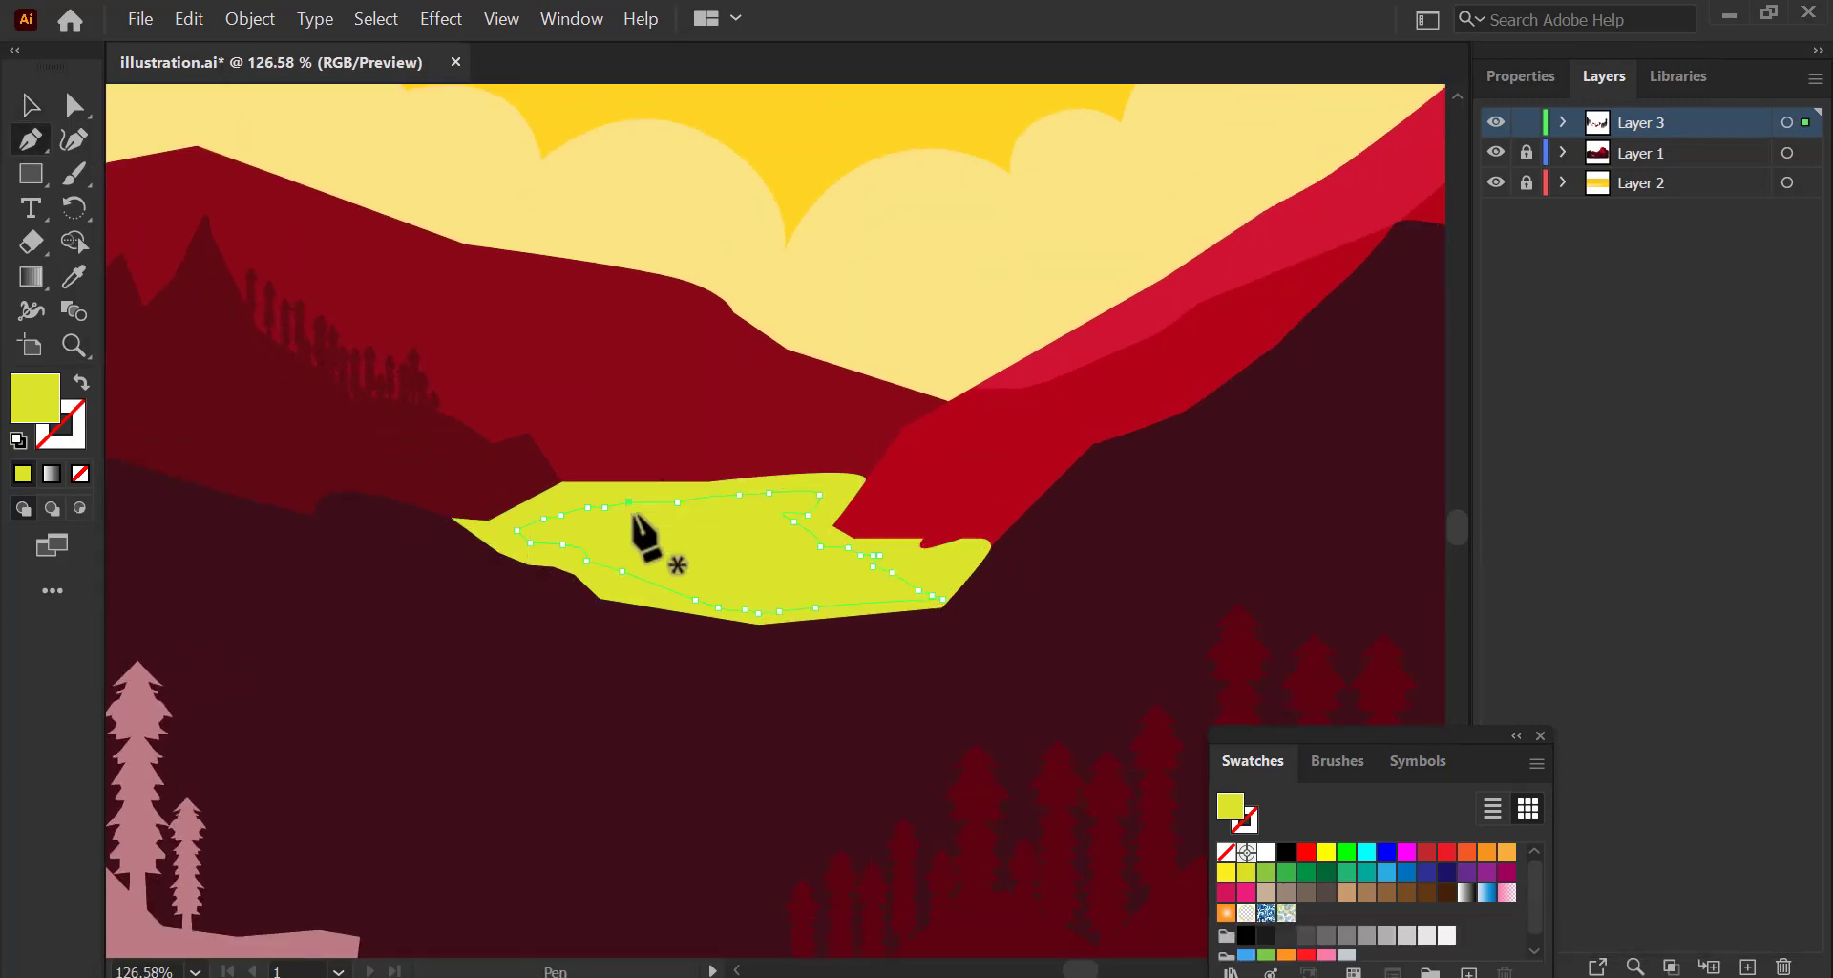
Fill the lake's inner highlight shape with a pale cream yellow.
key(v)
double_click(36, 398)
click(1190, 536)
click(1766, 525)
Set the opacity of the lake's highlight shape to 72% and deselect it.
click(1521, 77)
click(1686, 474)
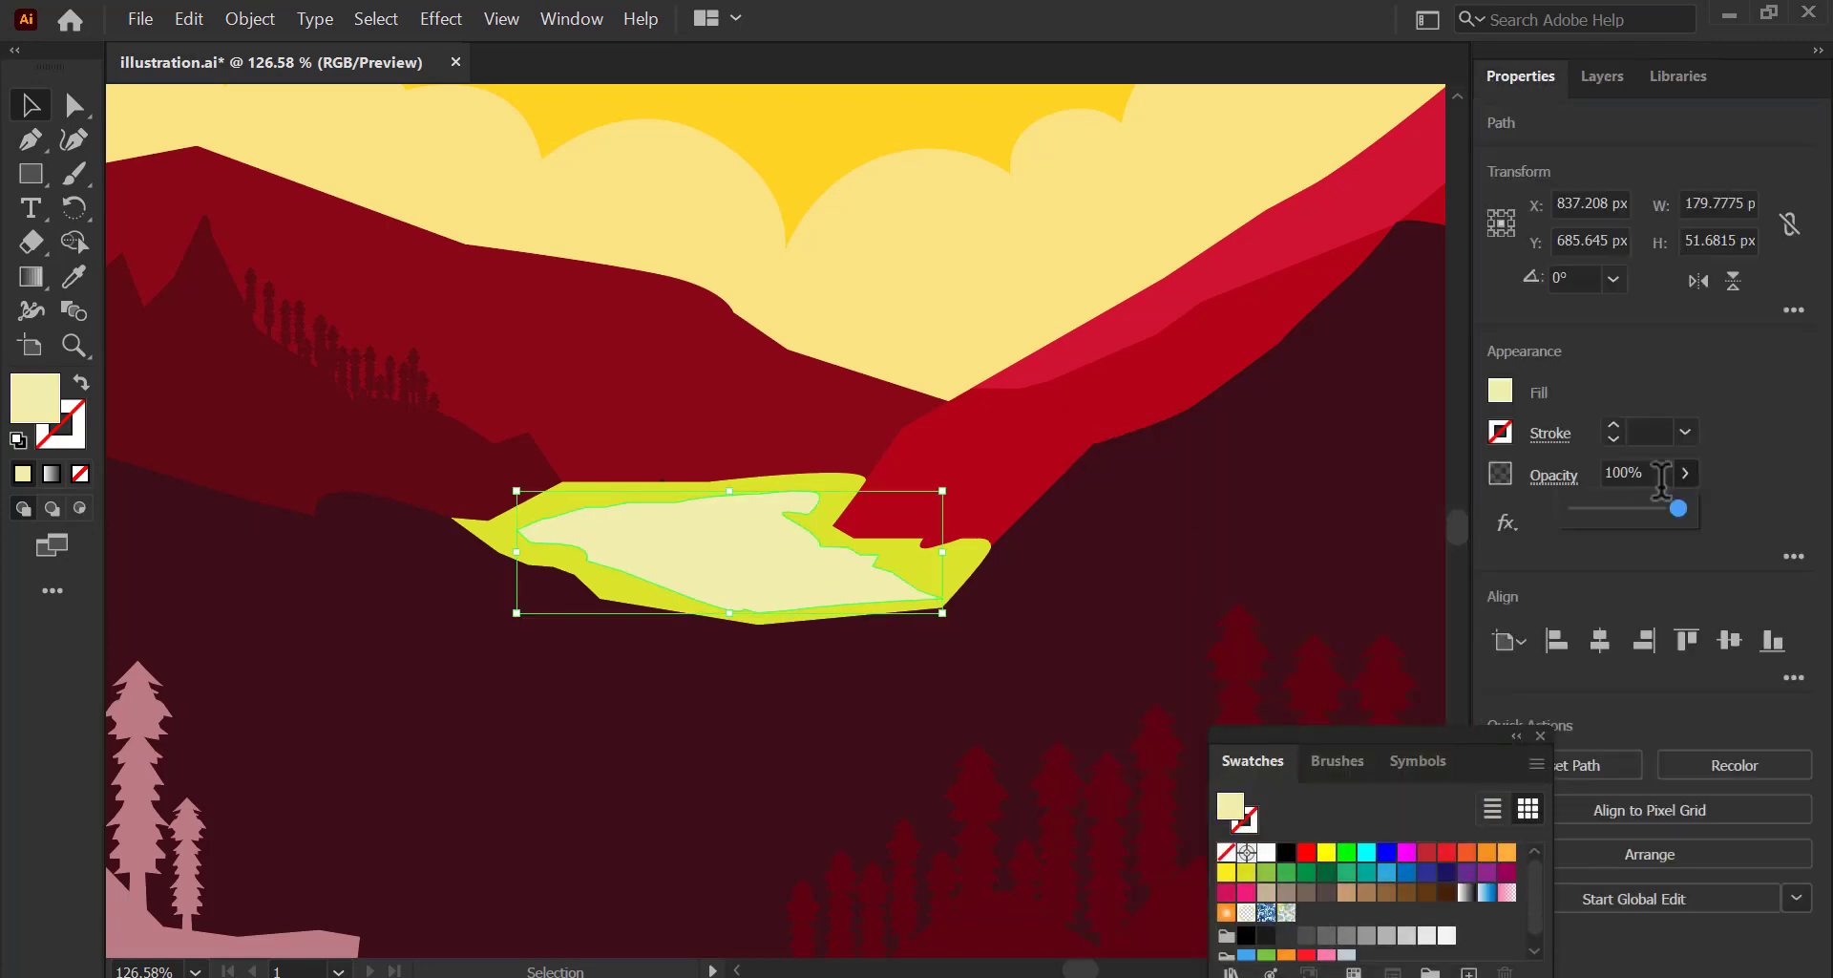
drag(1679, 508, 1628, 508)
click(861, 496)
key(z)
drag(829, 489, 688, 504)
key(v)
click(700, 502)
click(1686, 473)
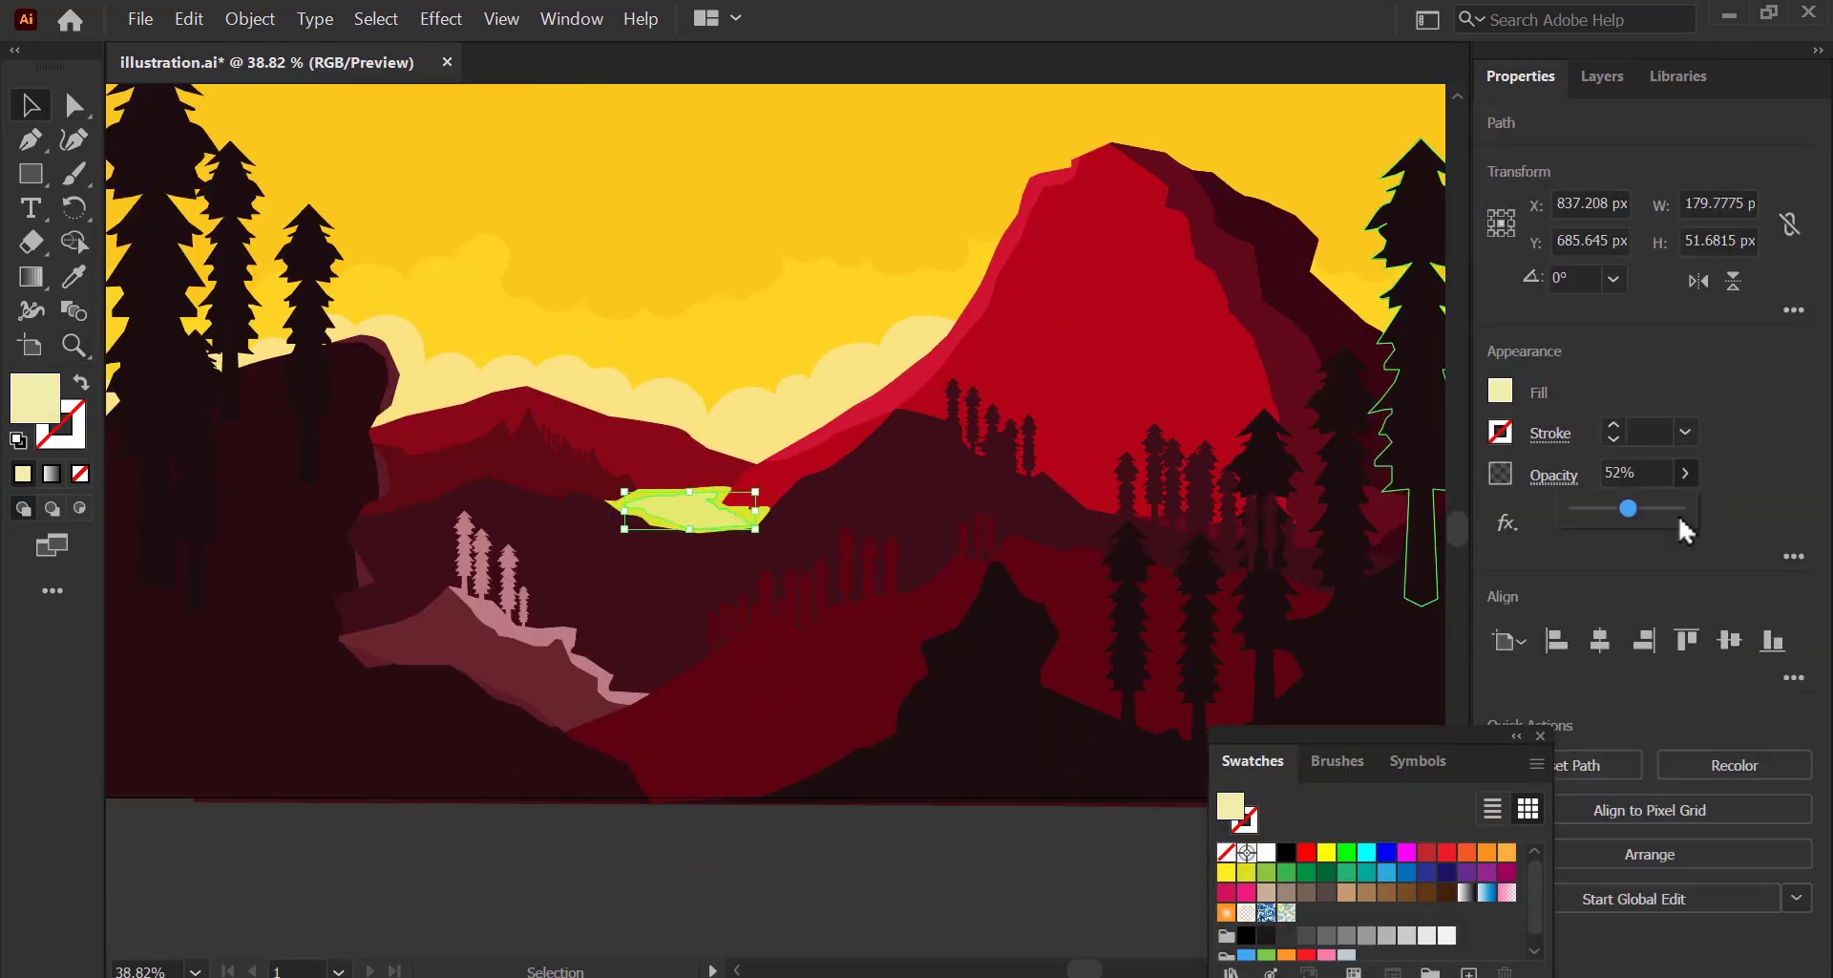
drag(1661, 521, 1656, 520)
click(876, 293)
Draw a closed river shape with the Pen tool between the pink-highlighted hill and the near-black foreground hill, reaching the artboard's lower edge.
drag(554, 622, 582, 591)
key(z)
drag(580, 591, 638, 590)
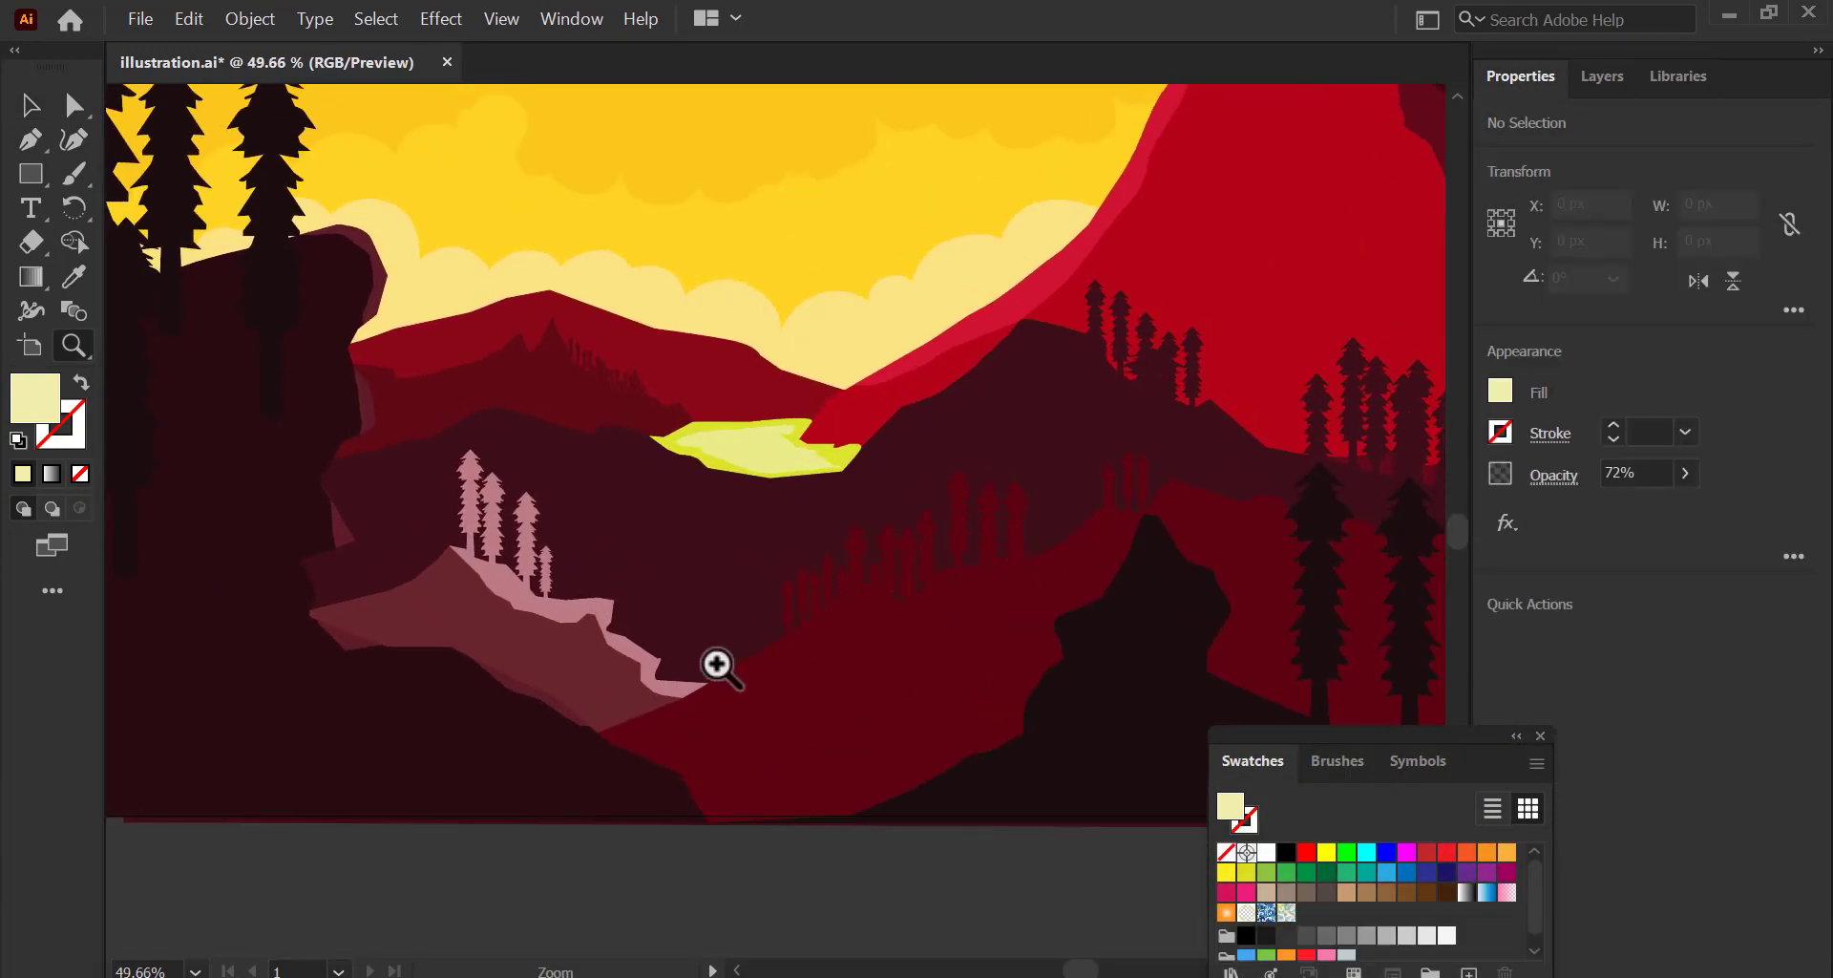
key(p)
click(639, 646)
click(685, 648)
click(708, 647)
click(727, 648)
click(755, 642)
click(776, 641)
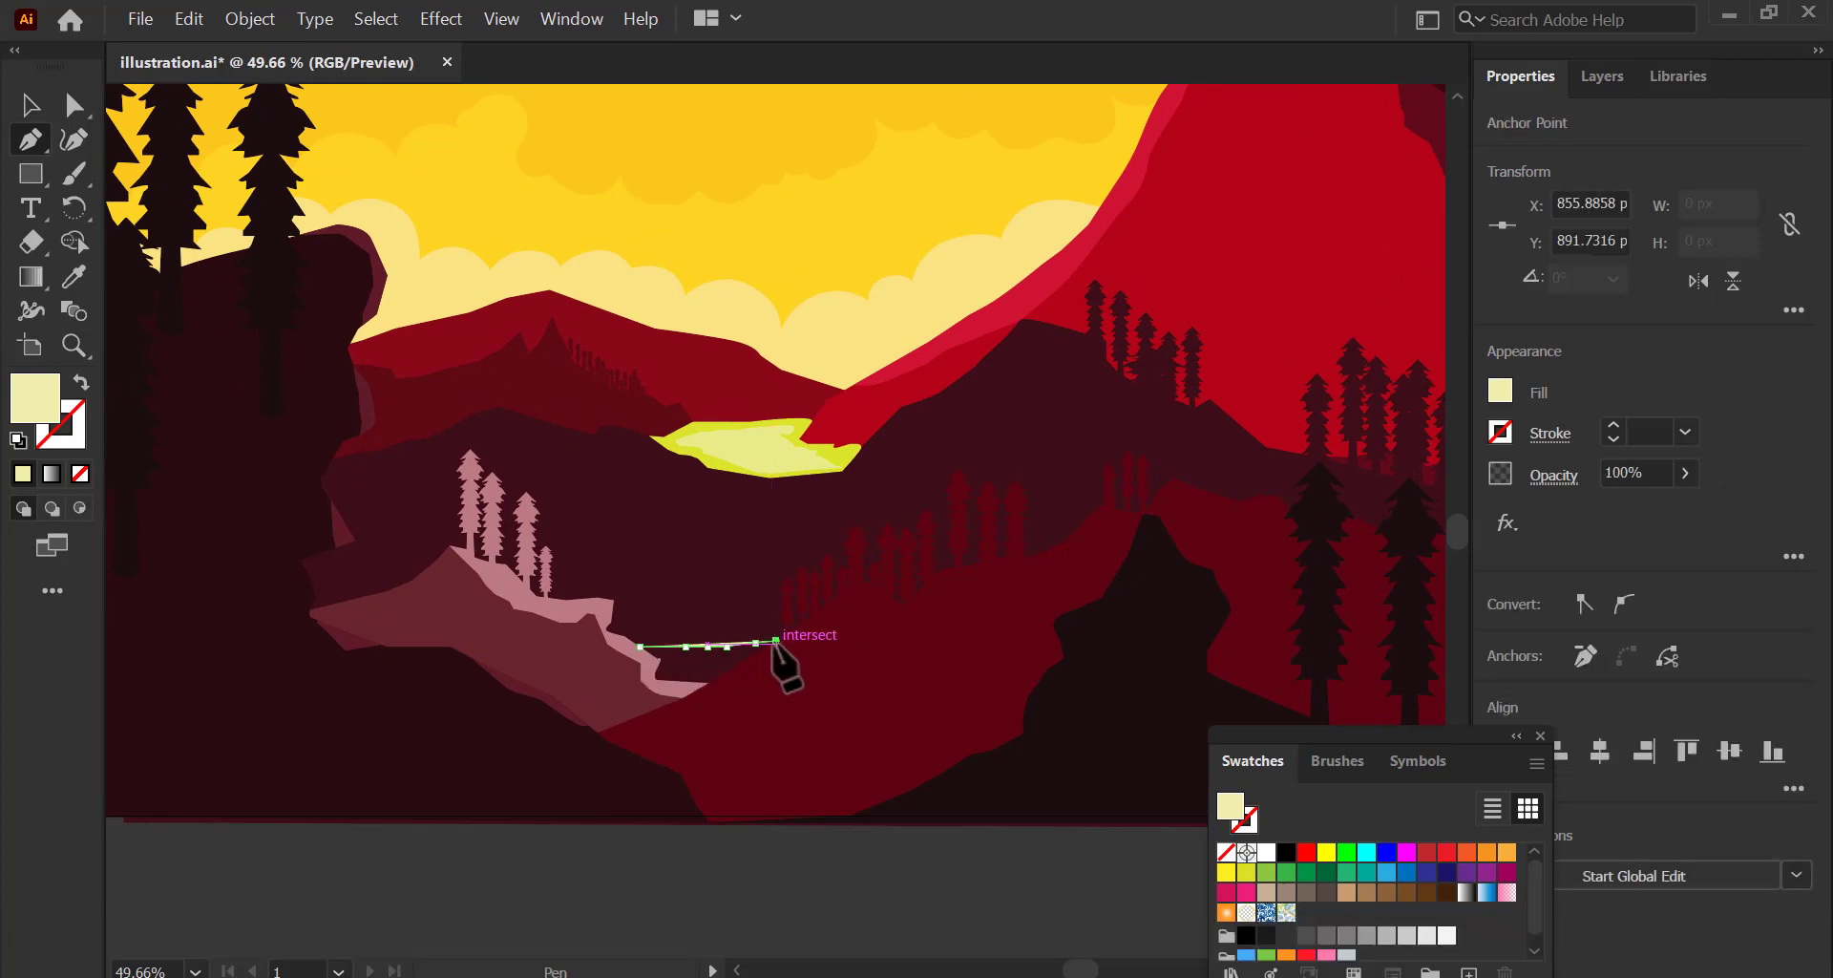
click(900, 737)
click(992, 739)
click(984, 752)
click(965, 759)
click(918, 792)
click(898, 799)
key(ctrl+z)
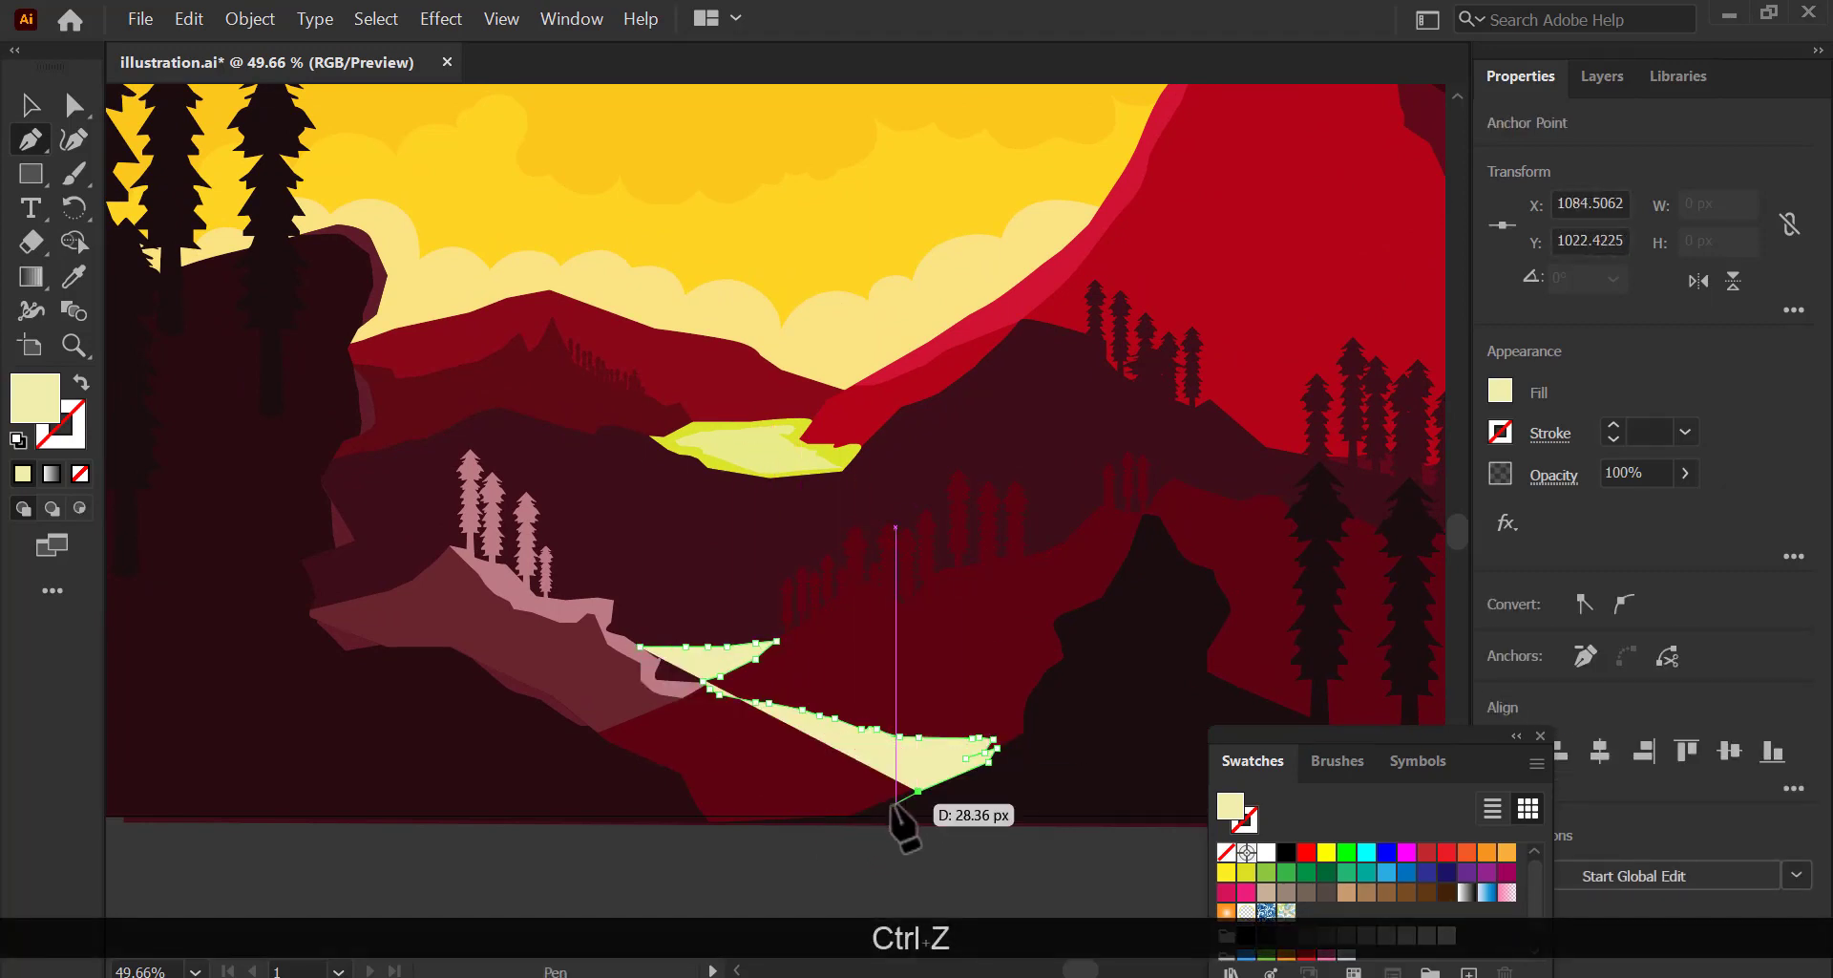
click(895, 806)
click(873, 808)
click(861, 812)
click(835, 823)
click(810, 824)
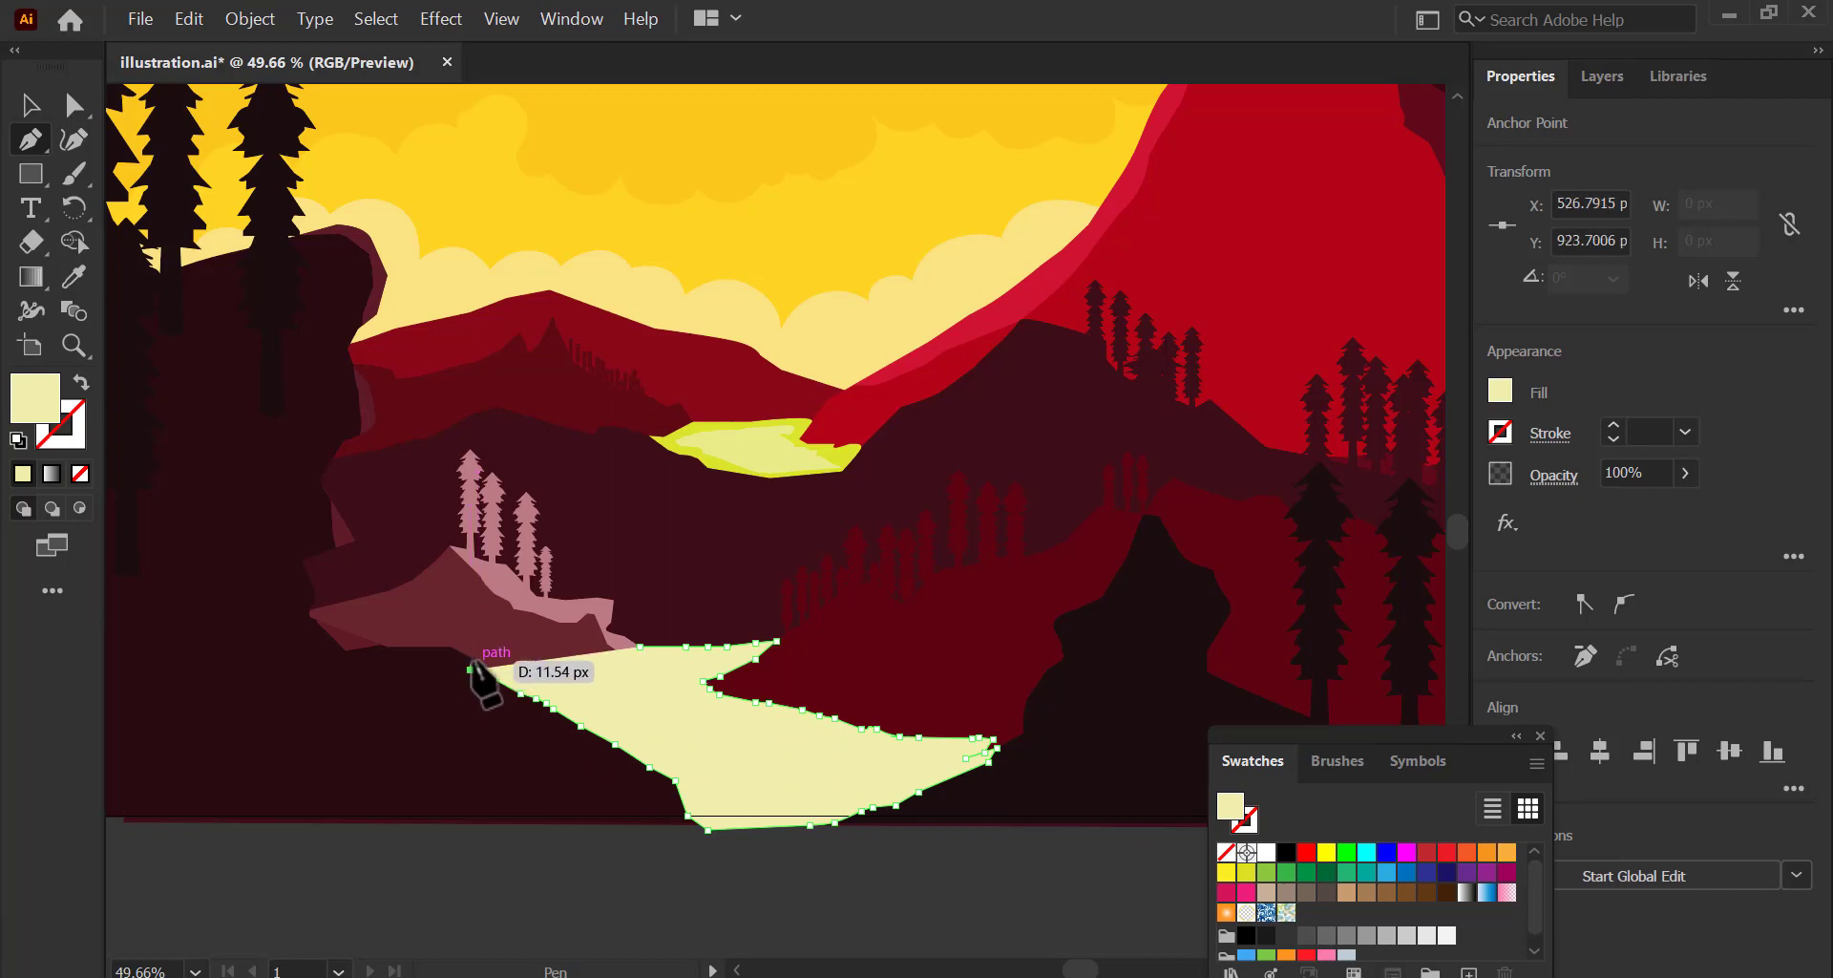
click(484, 659)
click(510, 651)
click(640, 647)
Fill the foreground river with the distant lake's yellow-green and deselect it.
key(z)
key(v)
drag(712, 813, 695, 822)
click(726, 778)
click(1386, 872)
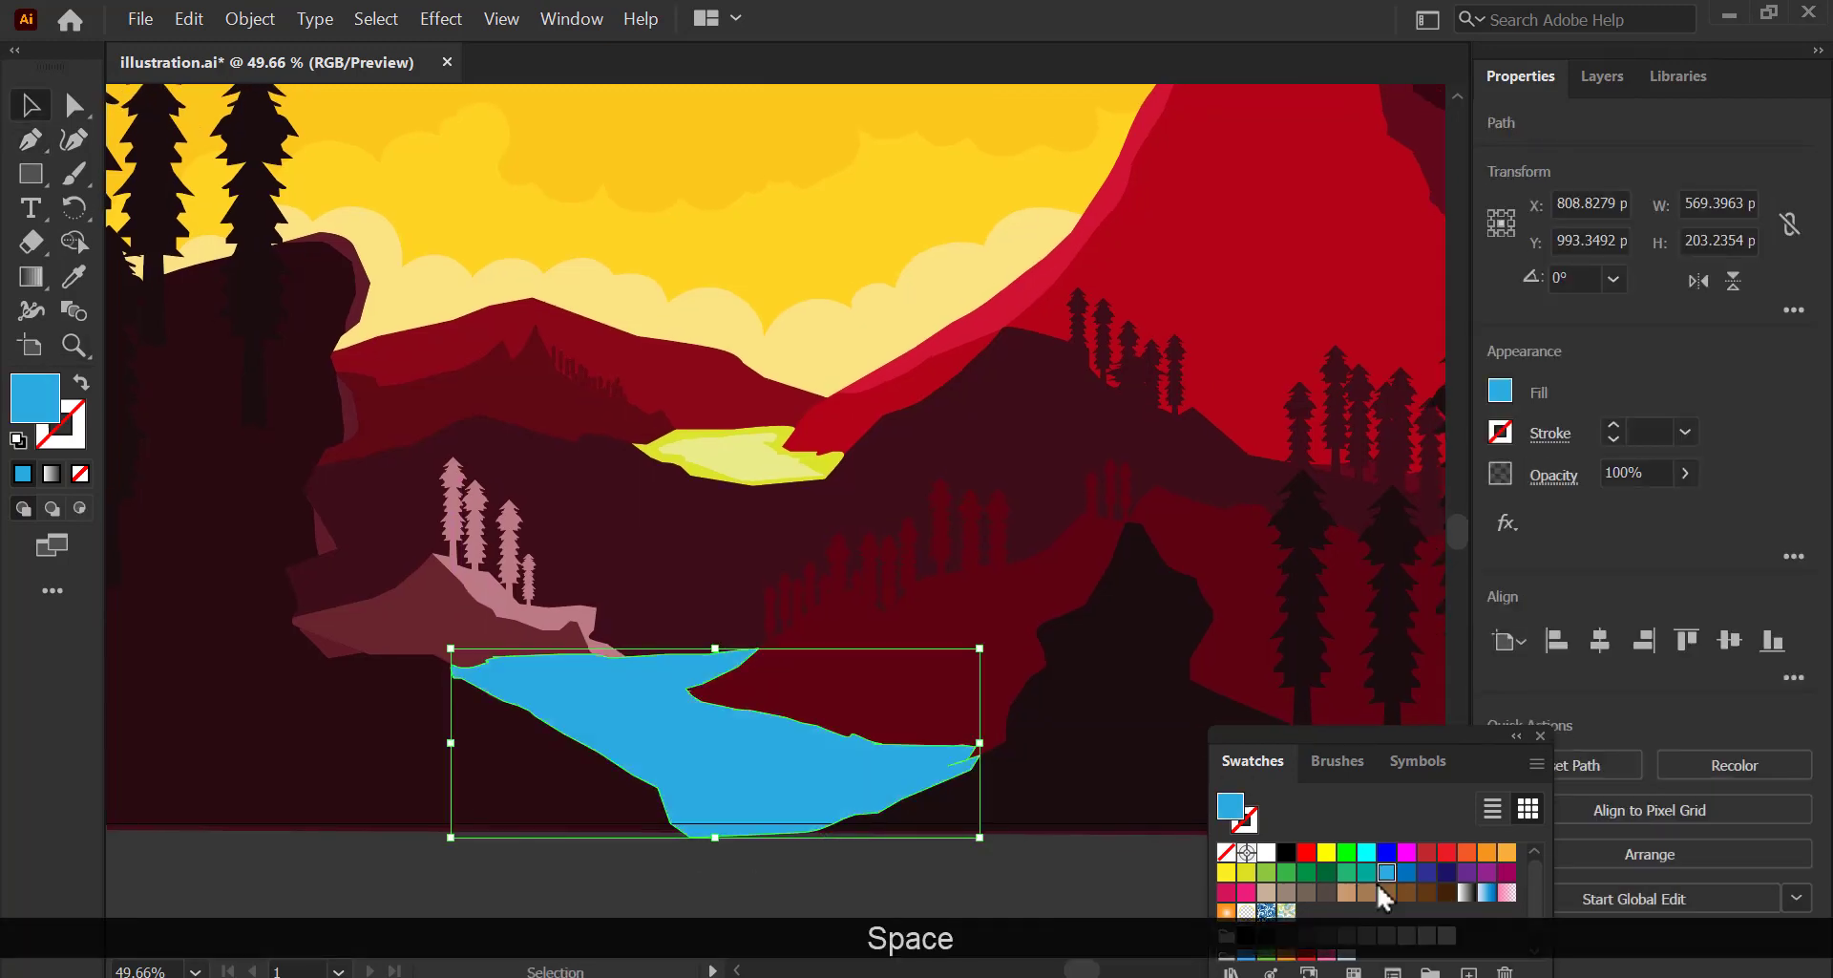
key(i)
click(829, 471)
key(v)
click(616, 870)
drag(620, 712, 655, 653)
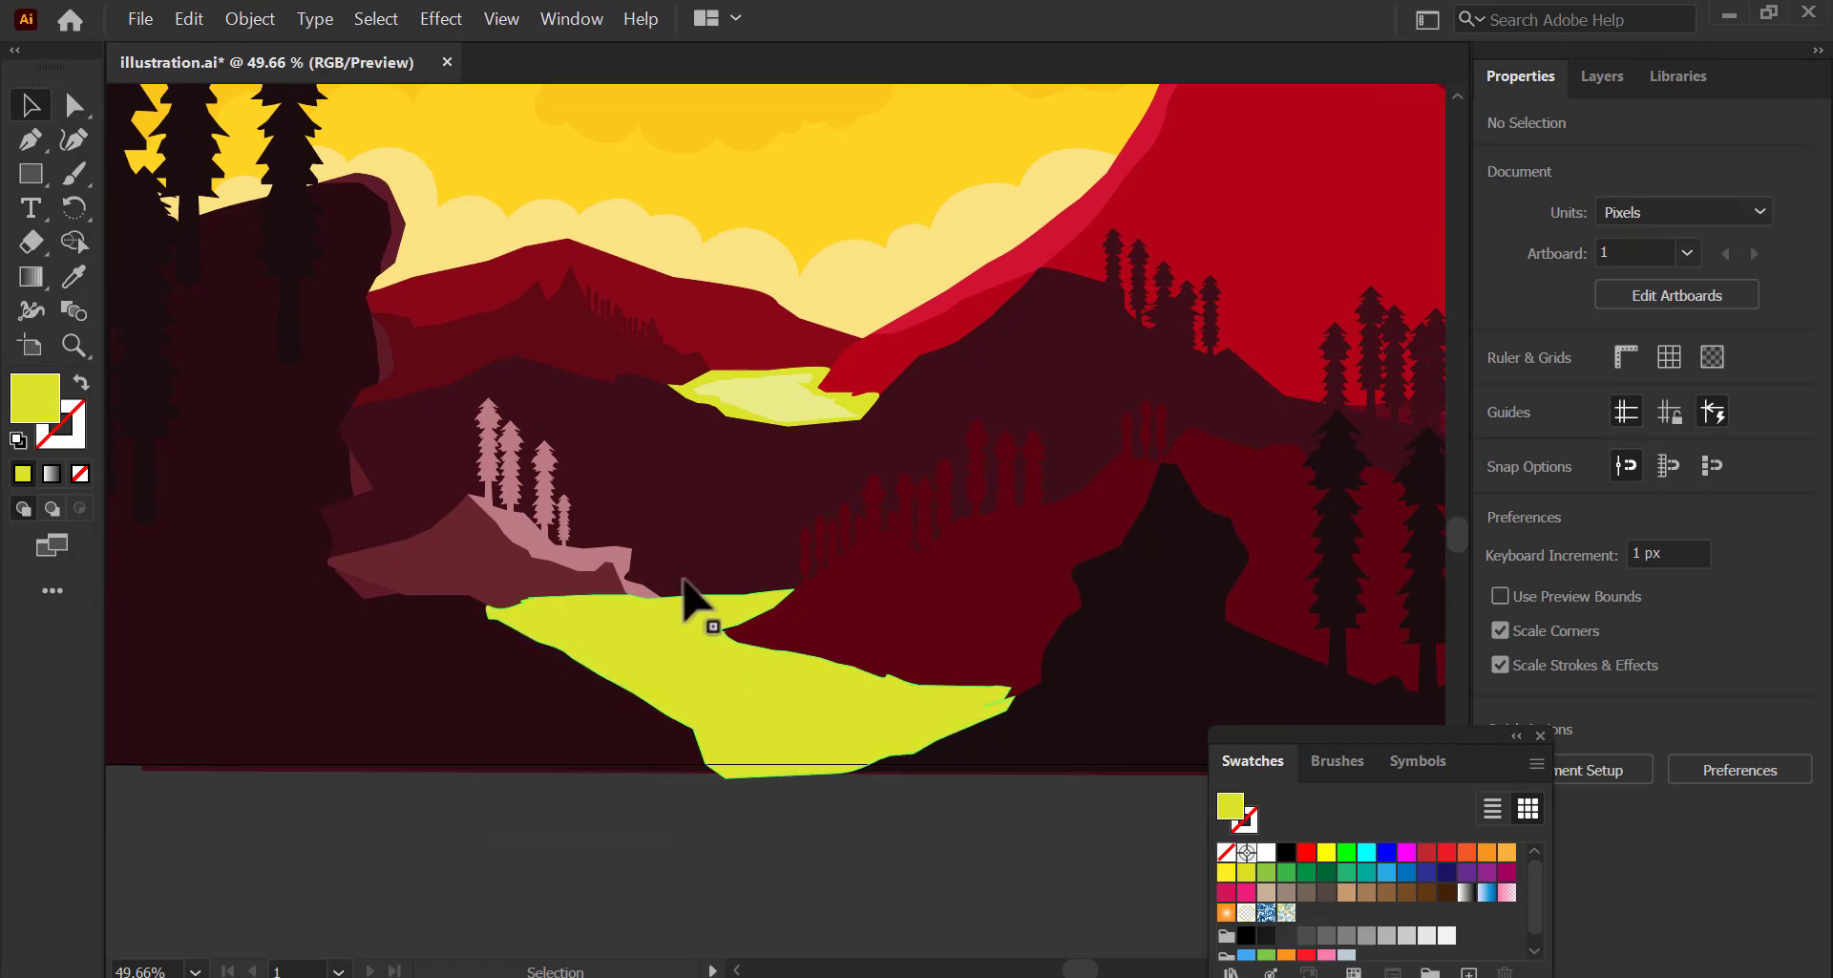
Turn on Draw Inside mode for the foreground river and choose a dark olive fill color.
click(745, 665)
click(80, 510)
click(179, 543)
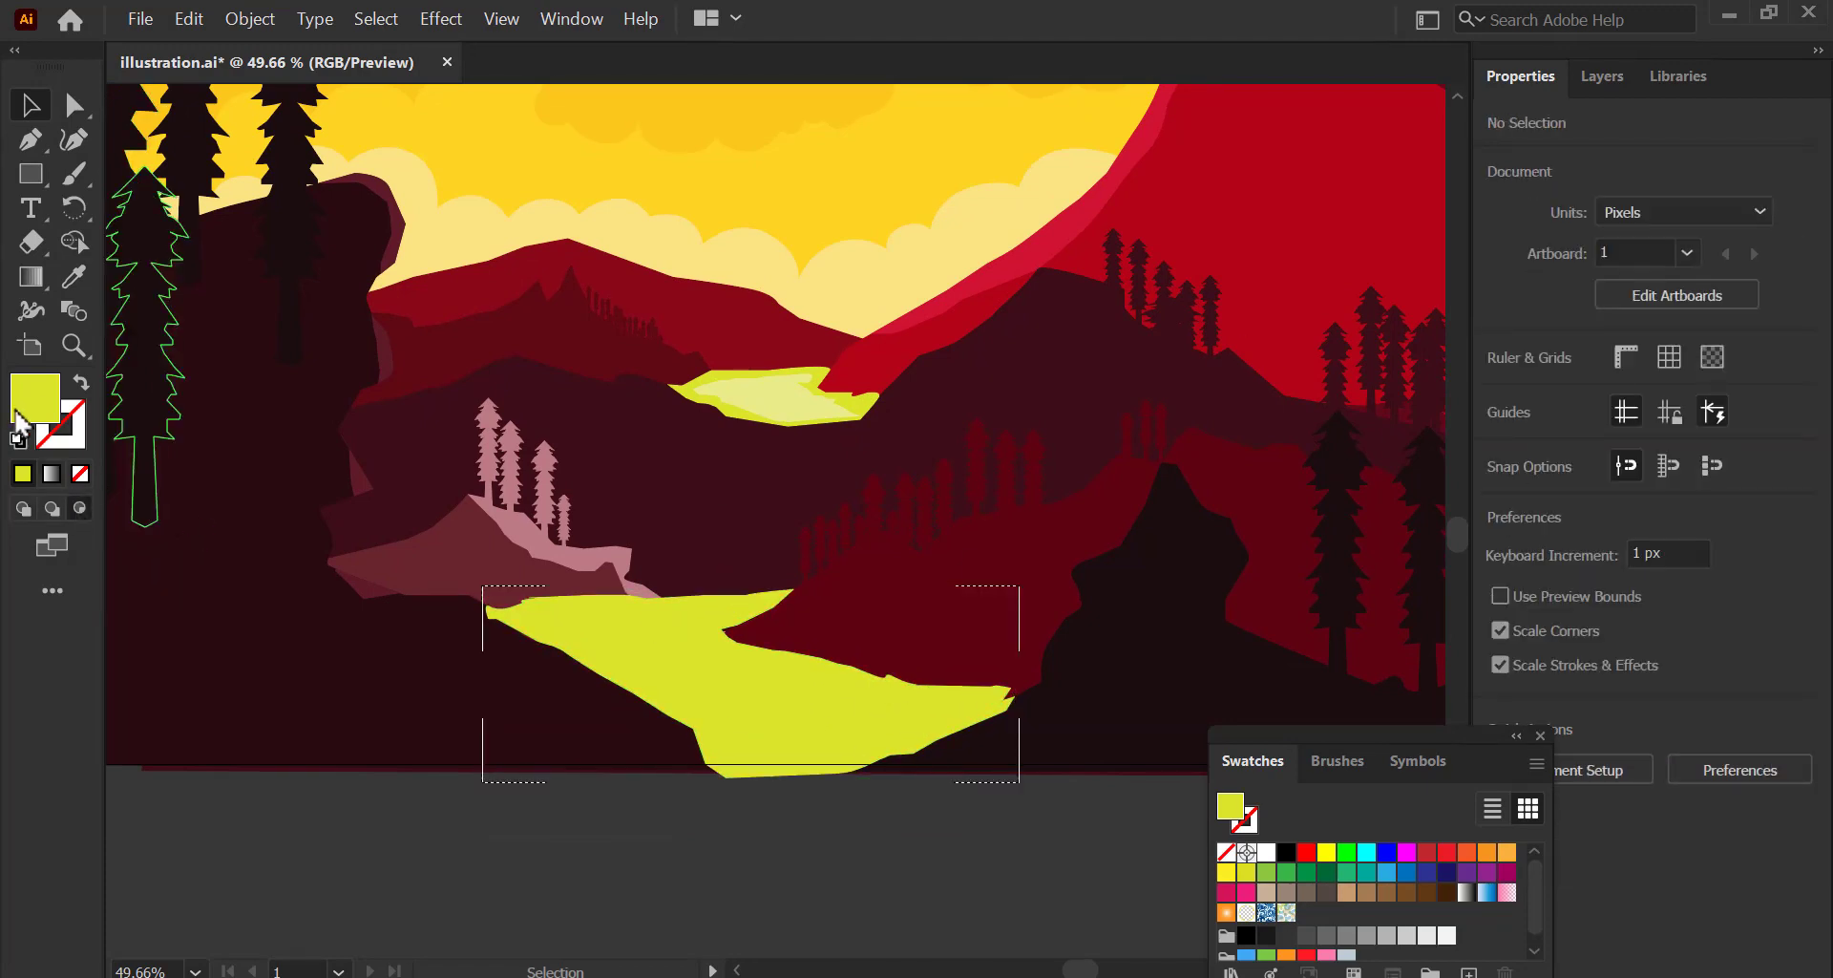
double_click(35, 398)
drag(1394, 565, 1400, 684)
click(1757, 525)
Draw an olive shadow strip inside the river along its far and right banks, and leave Draw Inside mode.
key(p)
drag(490, 607, 503, 612)
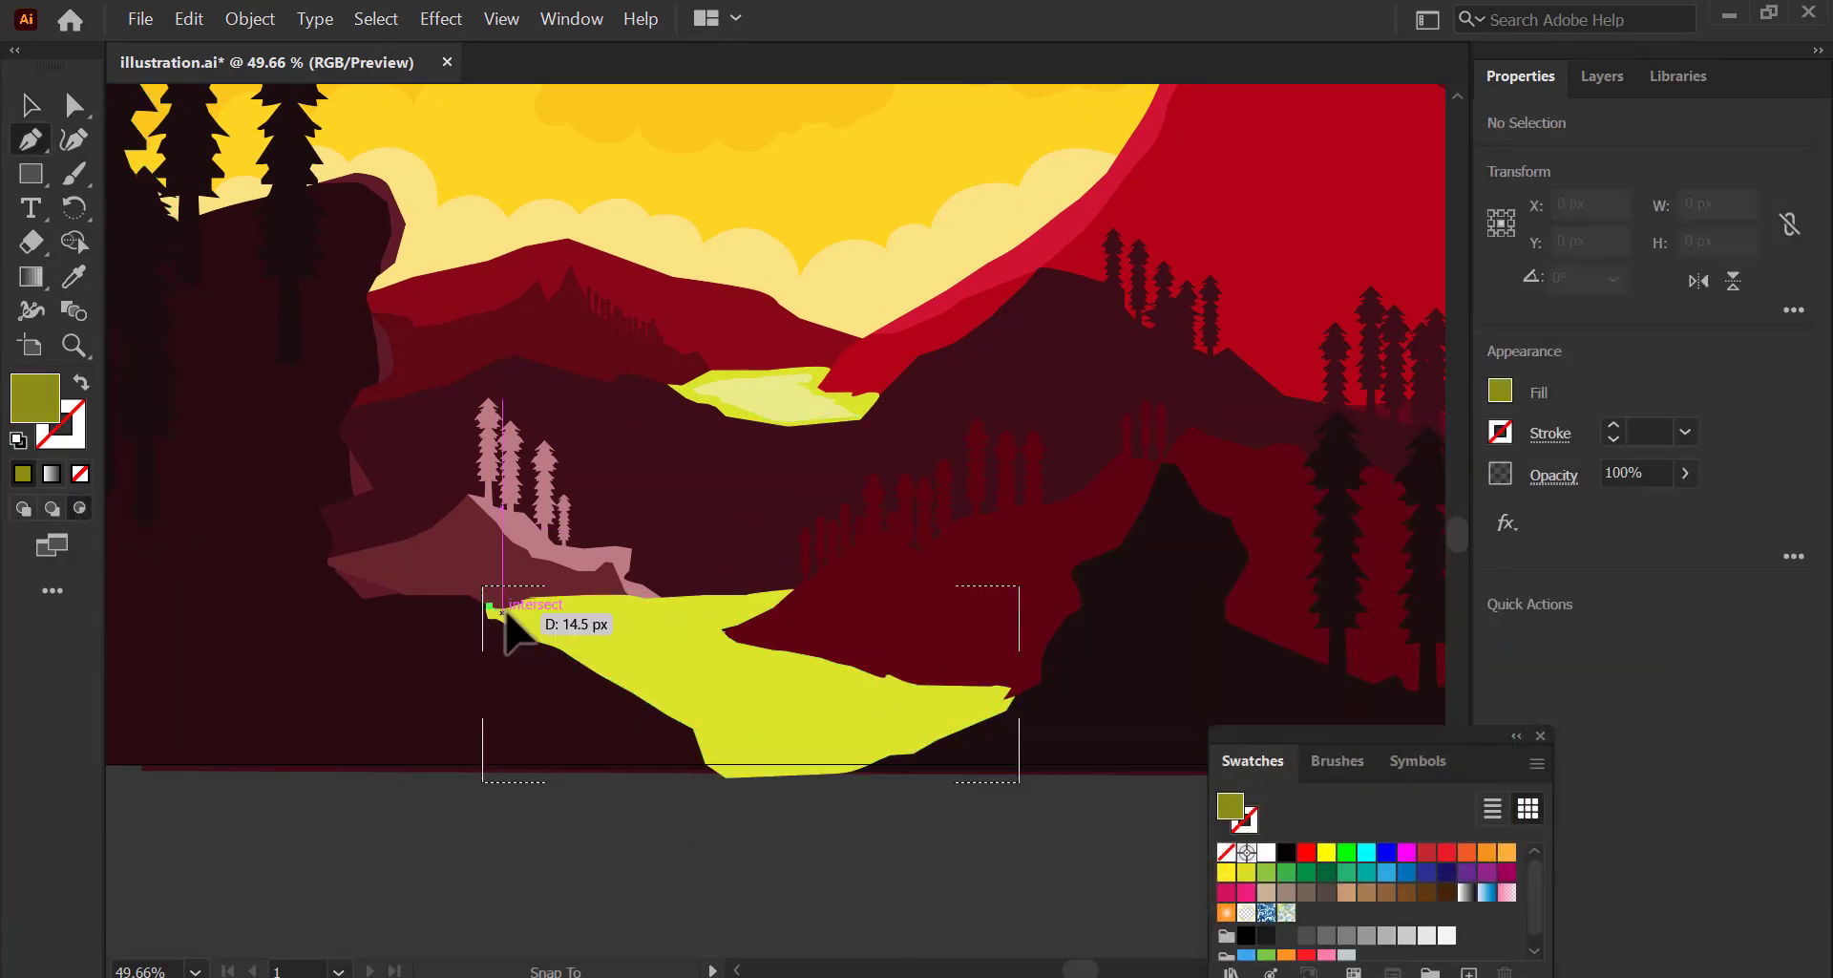
drag(707, 601, 709, 616)
click(774, 659)
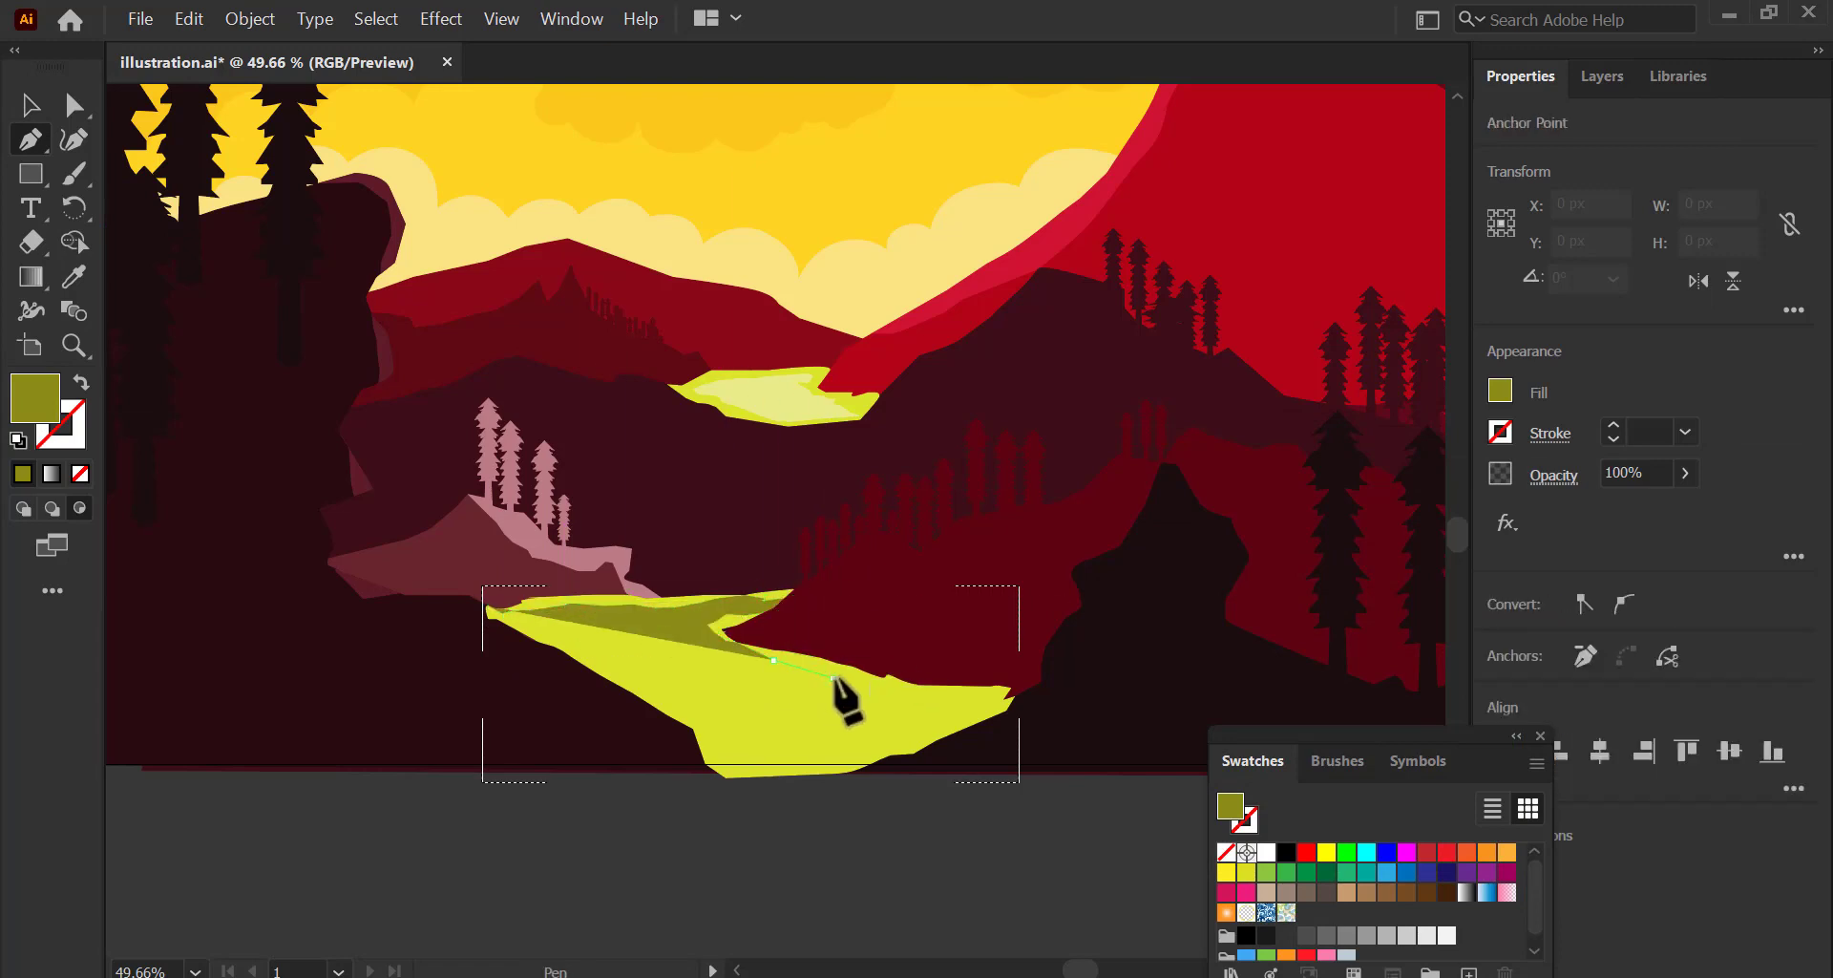
click(1006, 695)
click(995, 704)
click(996, 716)
click(936, 741)
click(918, 752)
click(900, 763)
click(1097, 738)
click(1080, 667)
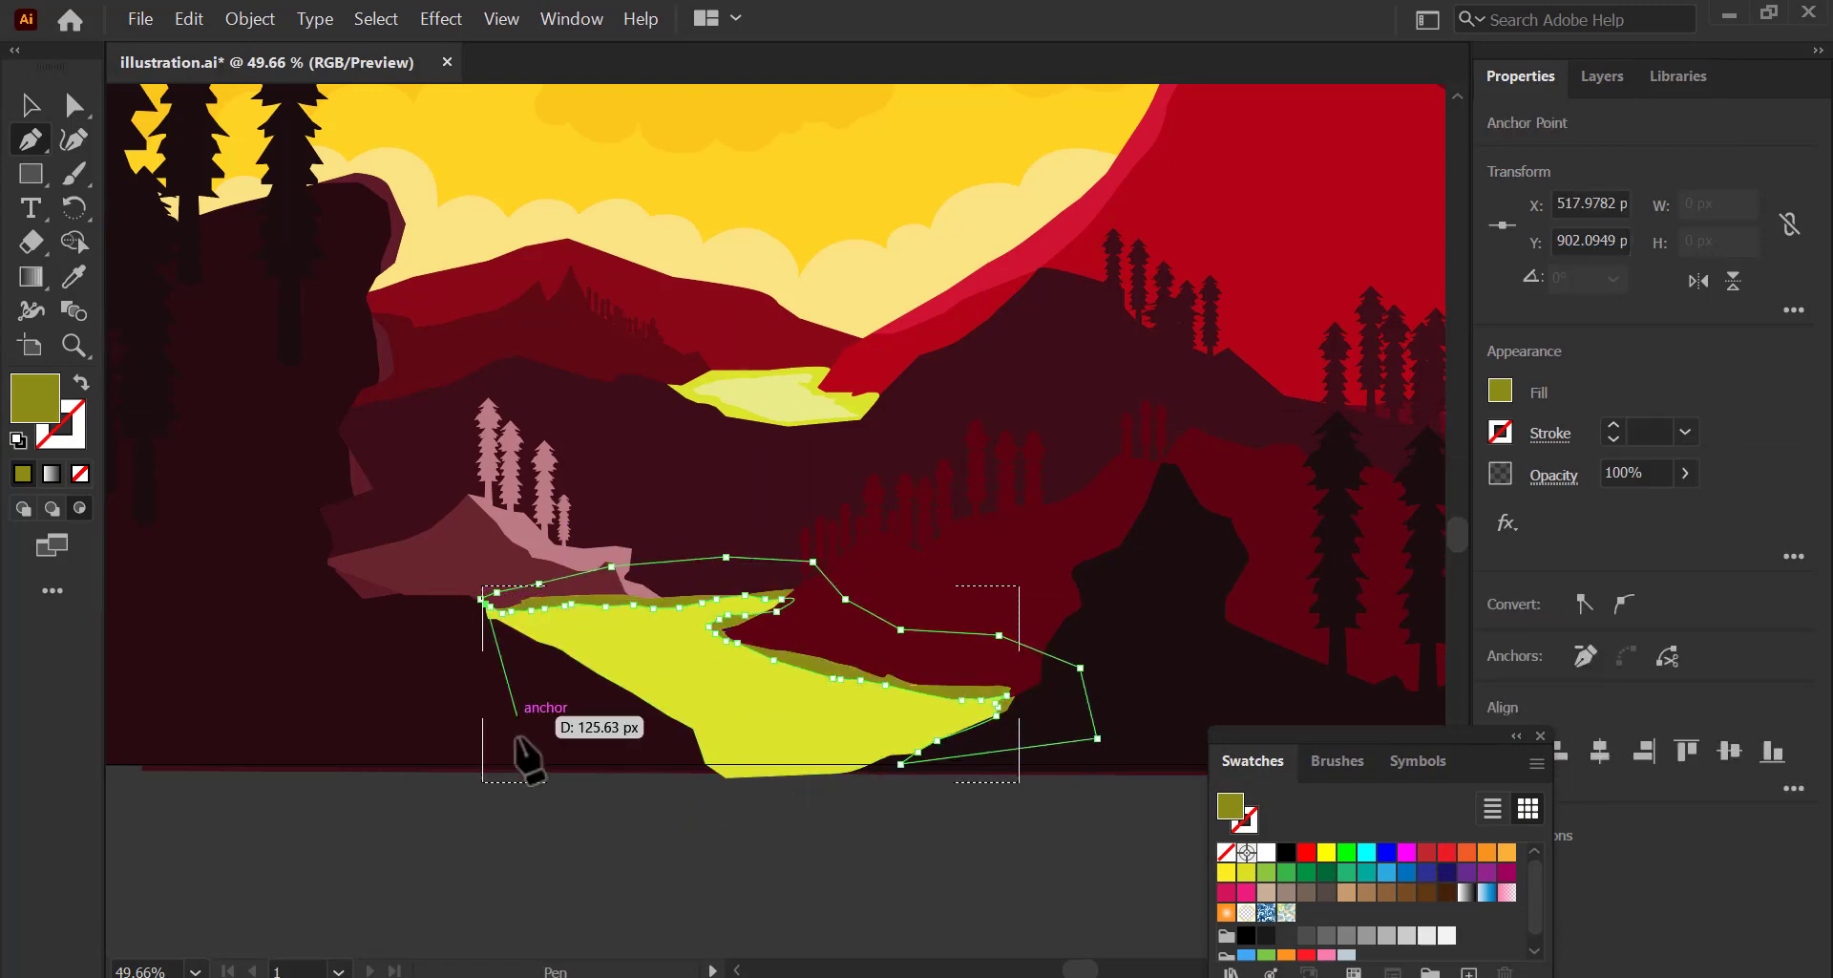
key(v)
double_click(535, 864)
Draw a circle about 198 px in diameter over the valley between the distant hills and the bright red mountain.
key(space)
key(z)
mouse_move(845, 803)
mouse_down()
mouse_move(679, 777)
mouse_move(728, 777)
mouse_move(689, 788)
mouse_up()
drag(32, 179, 77, 240)
drag(700, 469, 805, 574)
Fill the circle over the valley with white and set its opacity to 100%.
key(i)
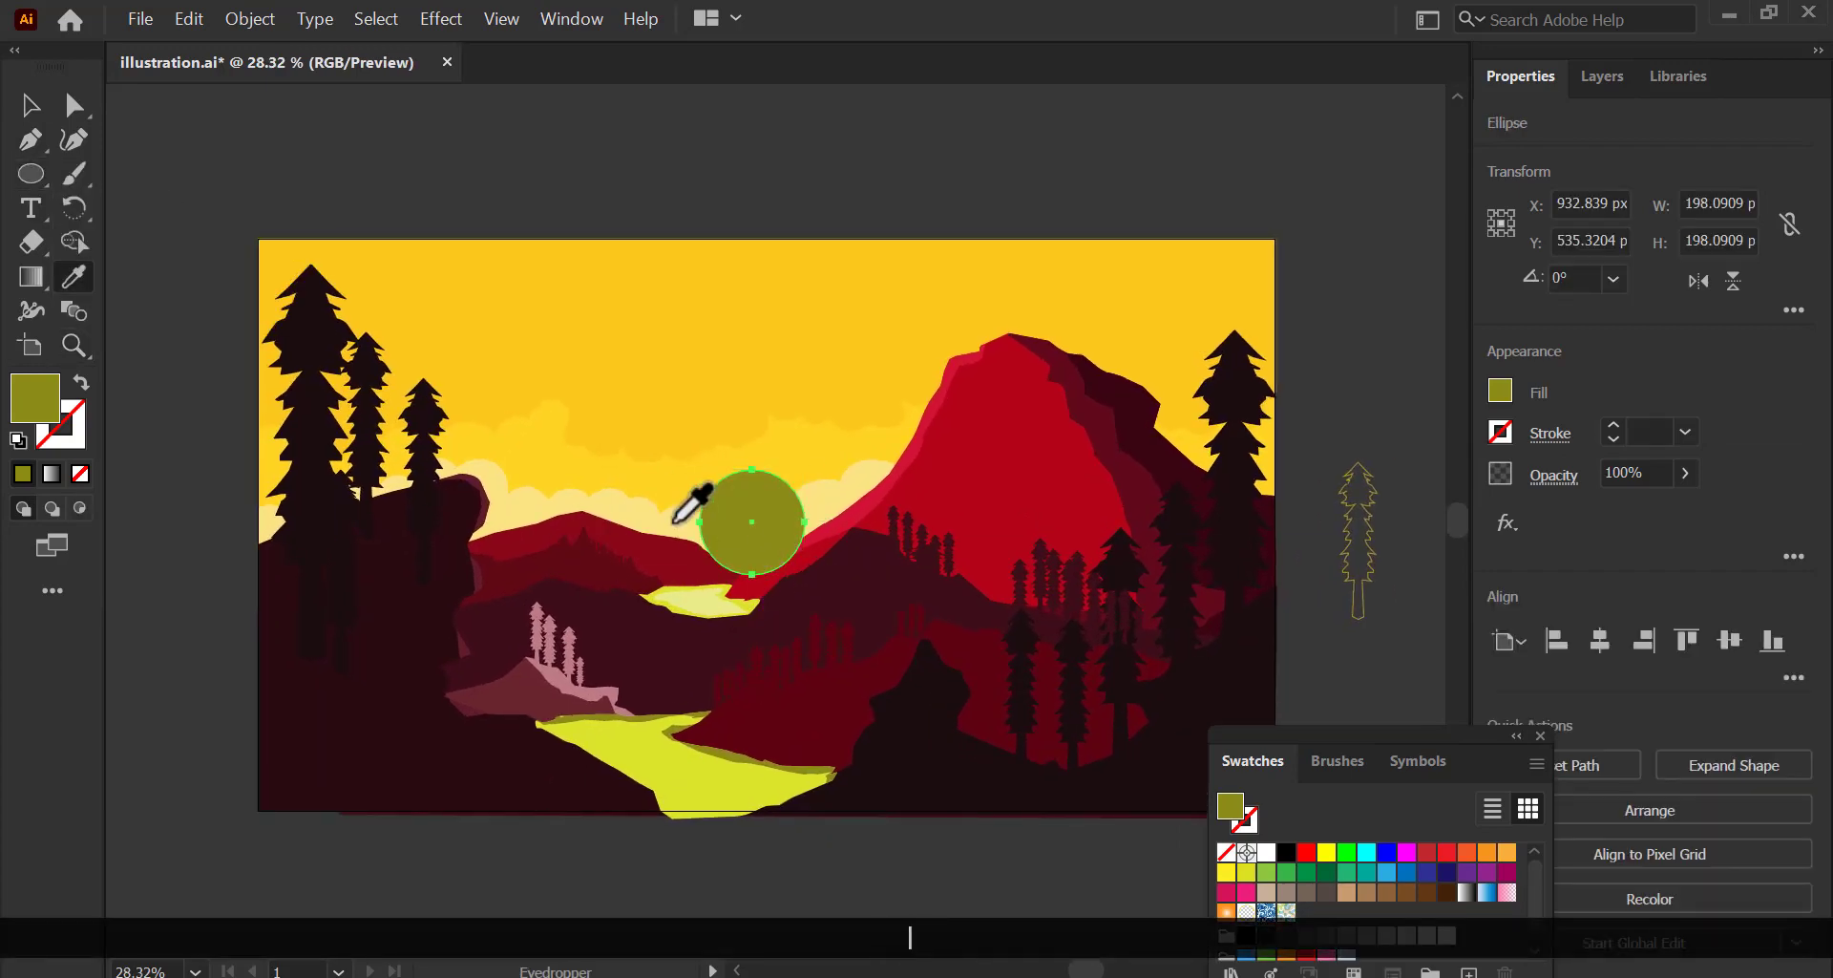
click(676, 527)
key(v)
double_click(52, 403)
click(1094, 516)
click(1767, 524)
click(1686, 474)
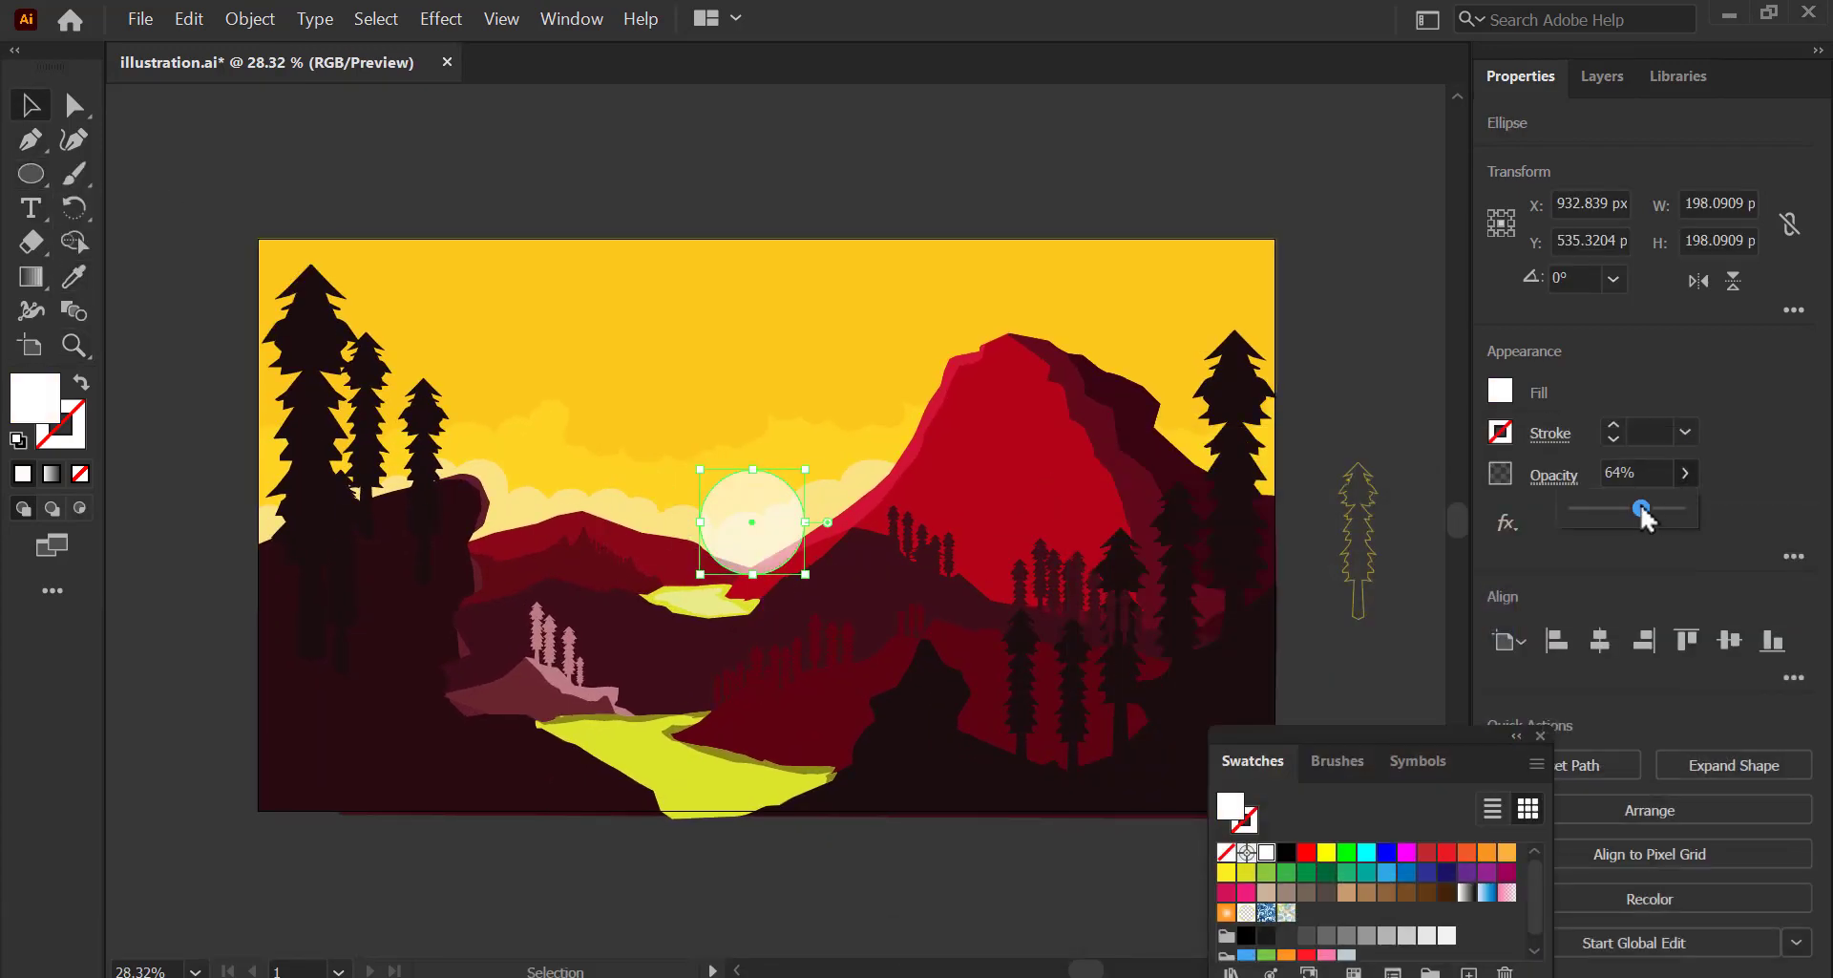
drag(1643, 510, 1694, 510)
Enlarge the white circle to about 229 px in diameter over the valley and send it backward.
drag(756, 533, 838, 535)
drag(838, 605, 818, 585)
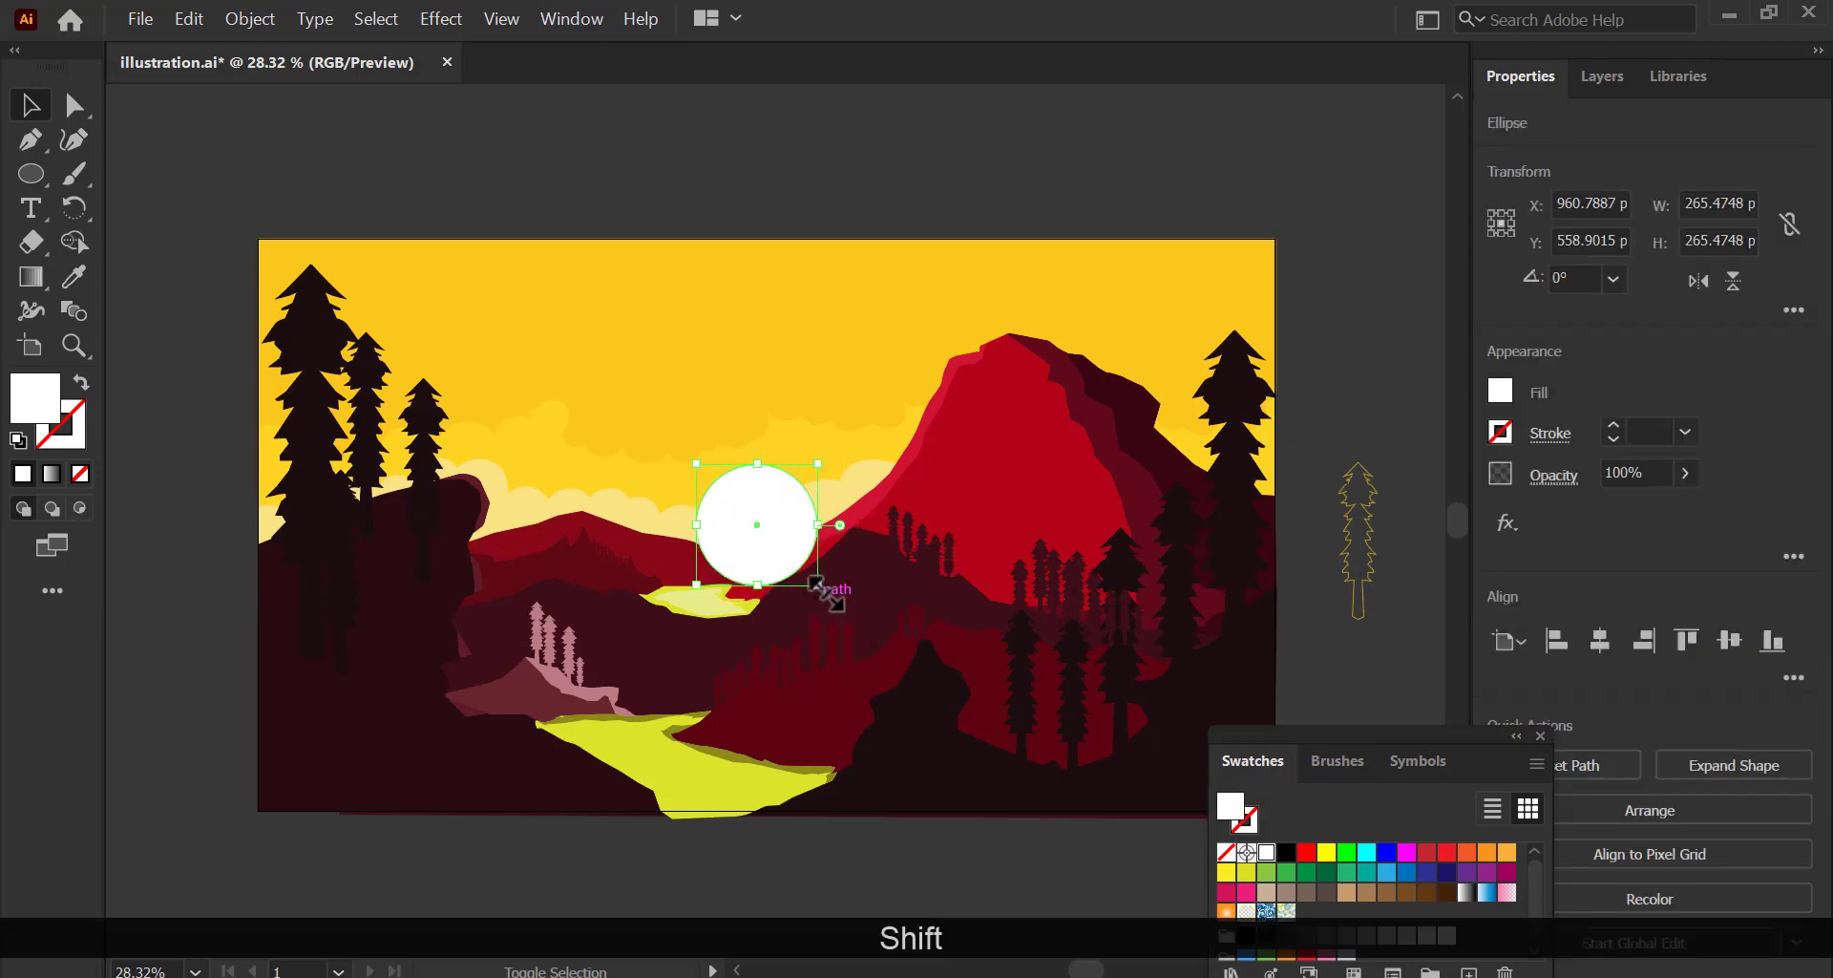
key(ctrl+bracketleft)
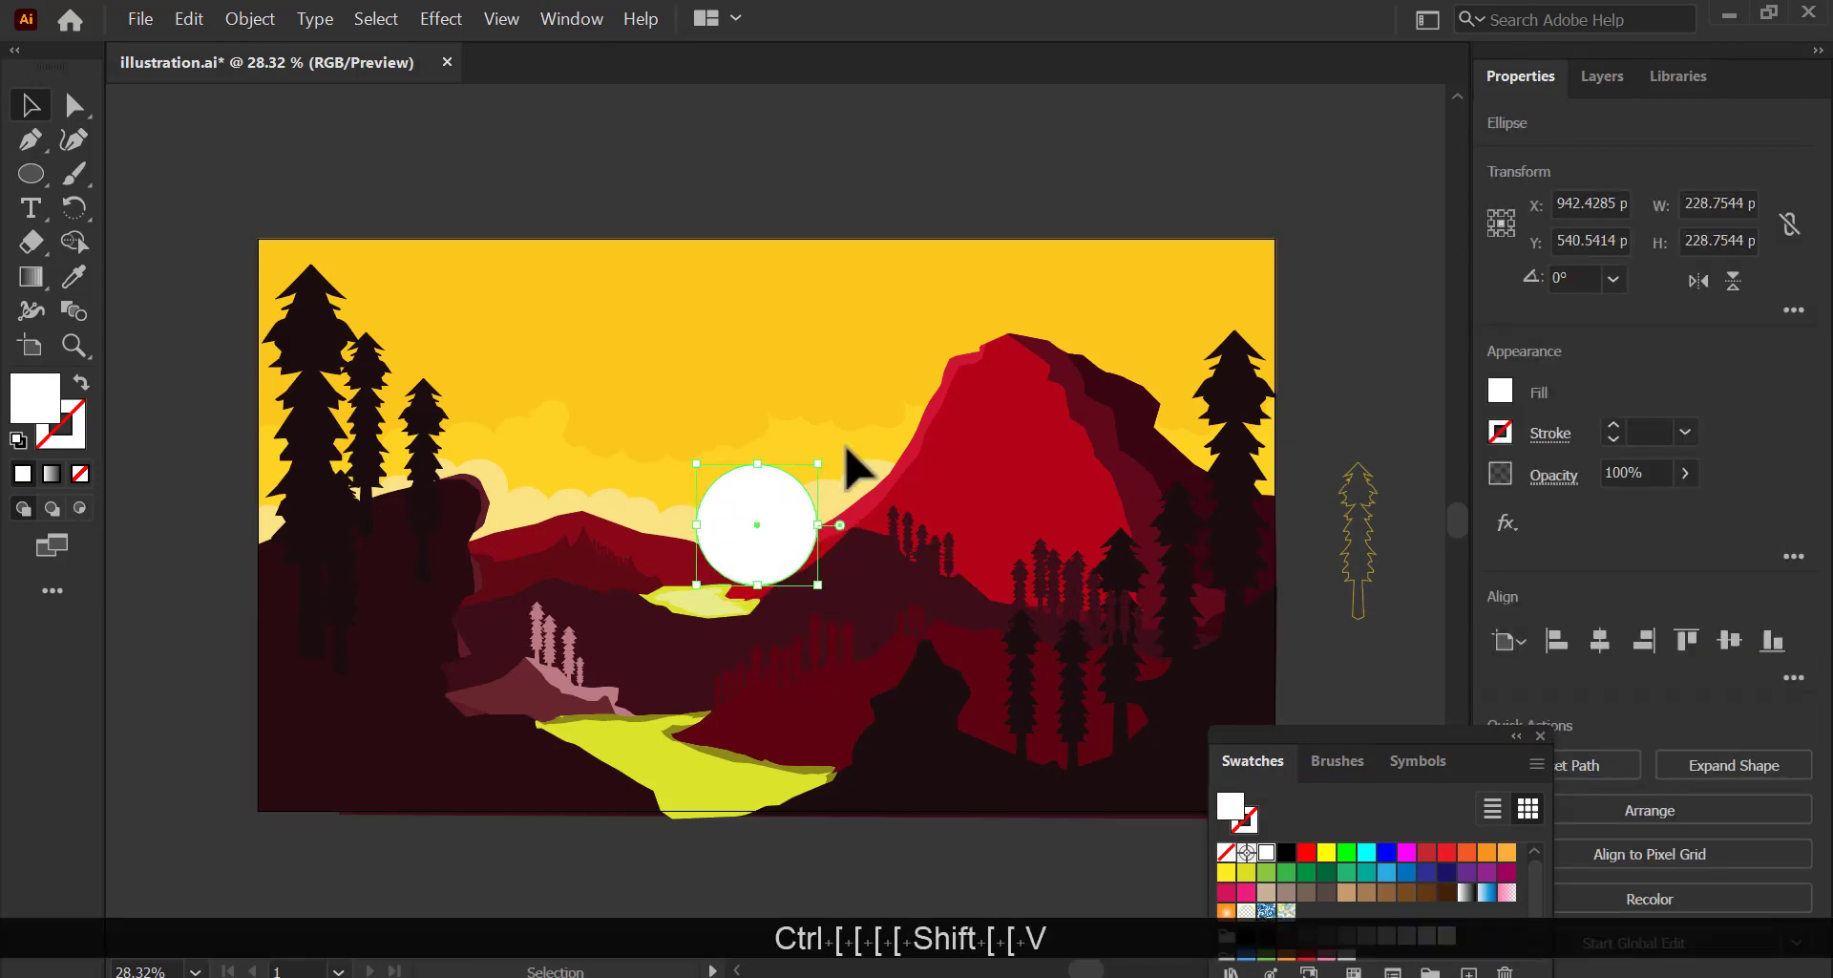
Move the white sun in place to Layer 1, behind the hills and the red mountain, and shrink it slightly.
click(1602, 75)
key(ctrl+x)
click(1638, 152)
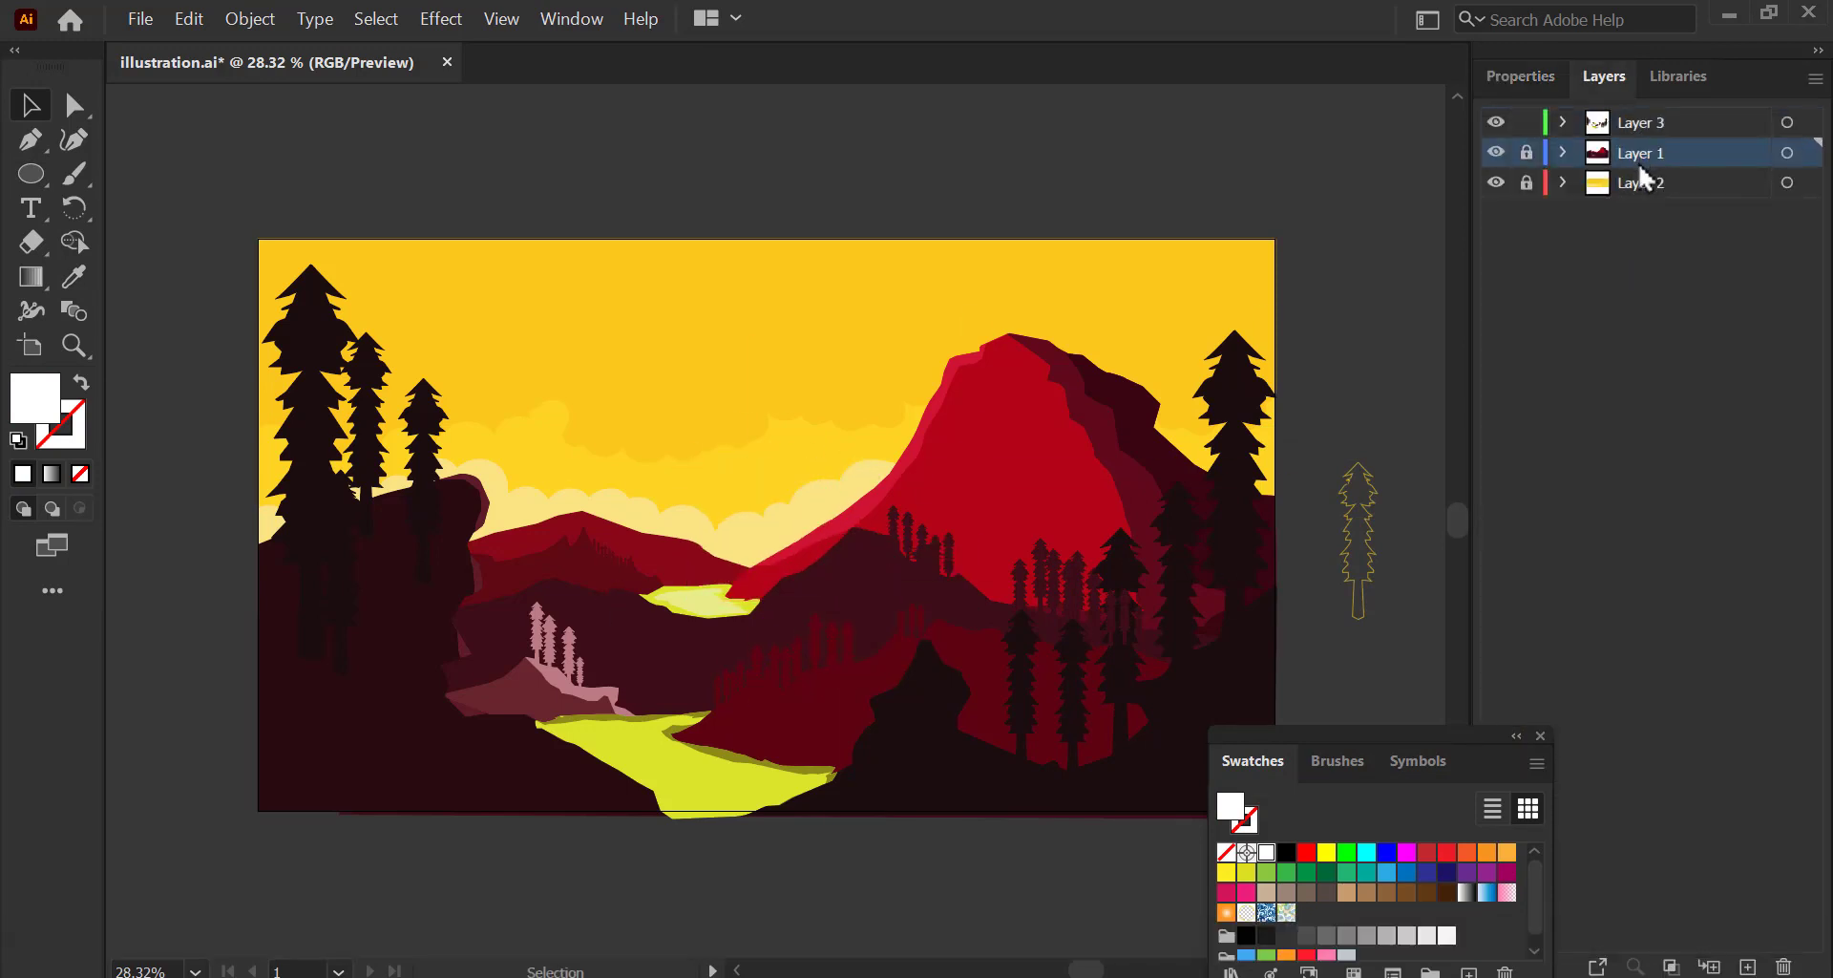
key(ctrl+shift+v)
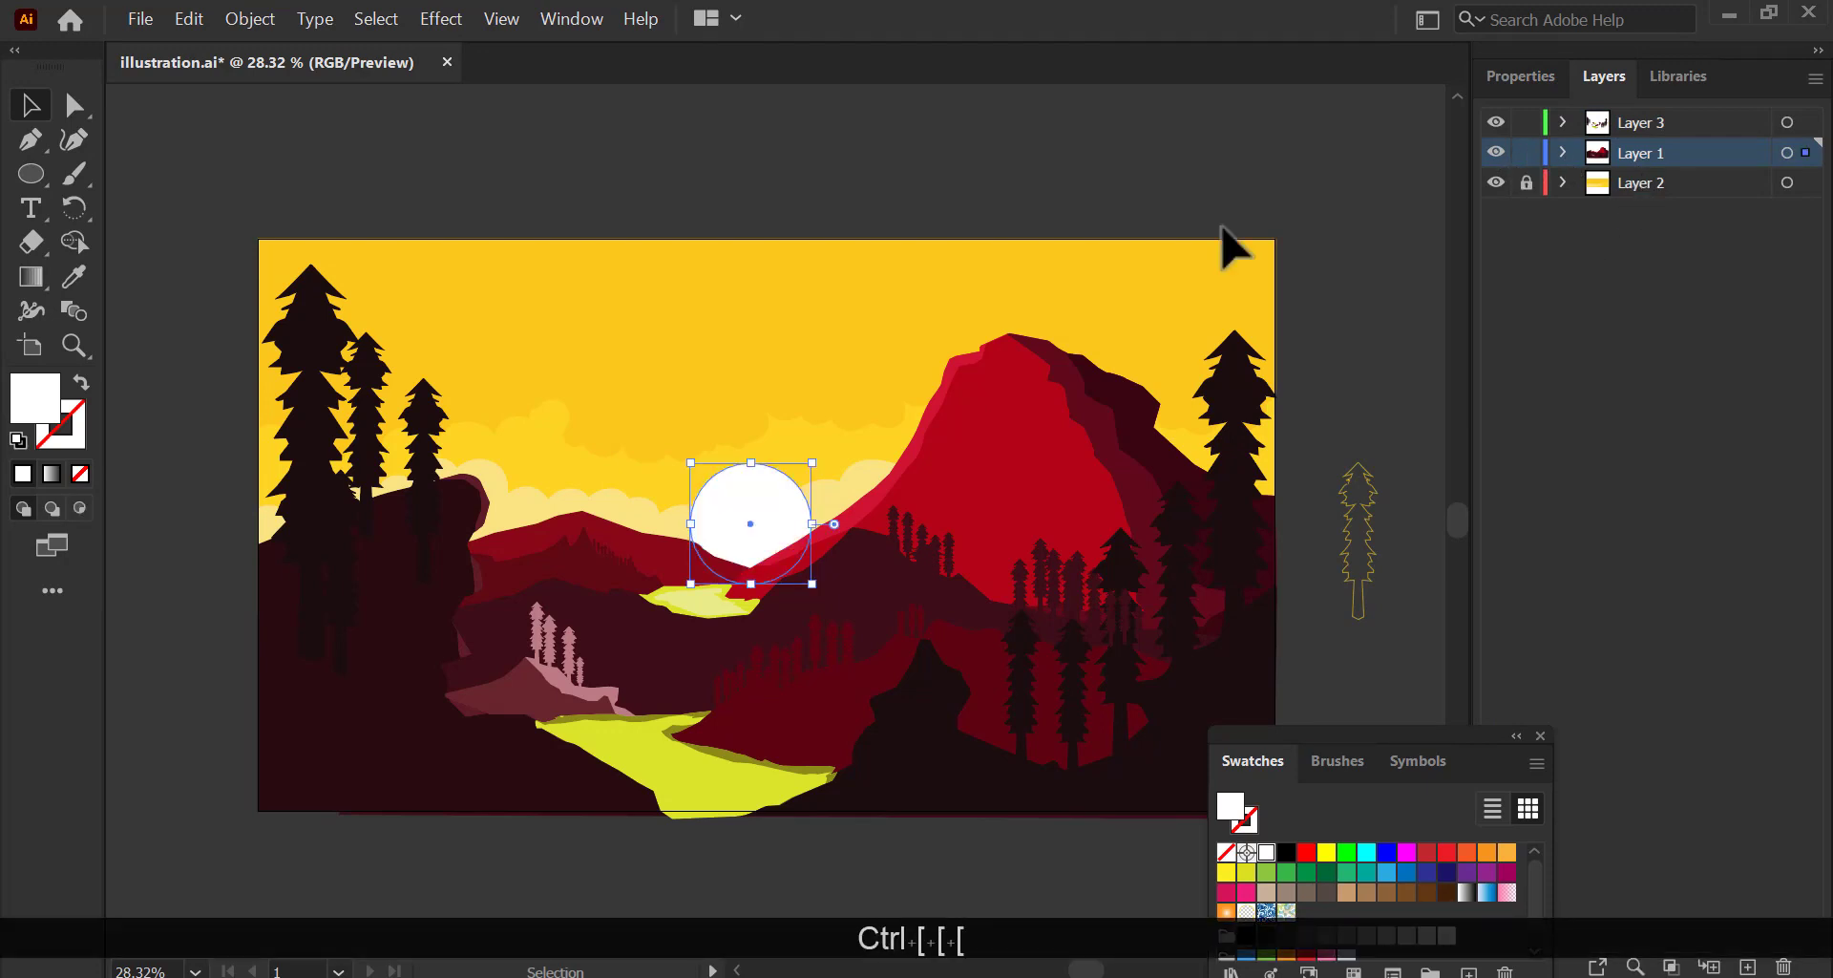
drag(758, 532, 757, 533)
drag(762, 468, 756, 466)
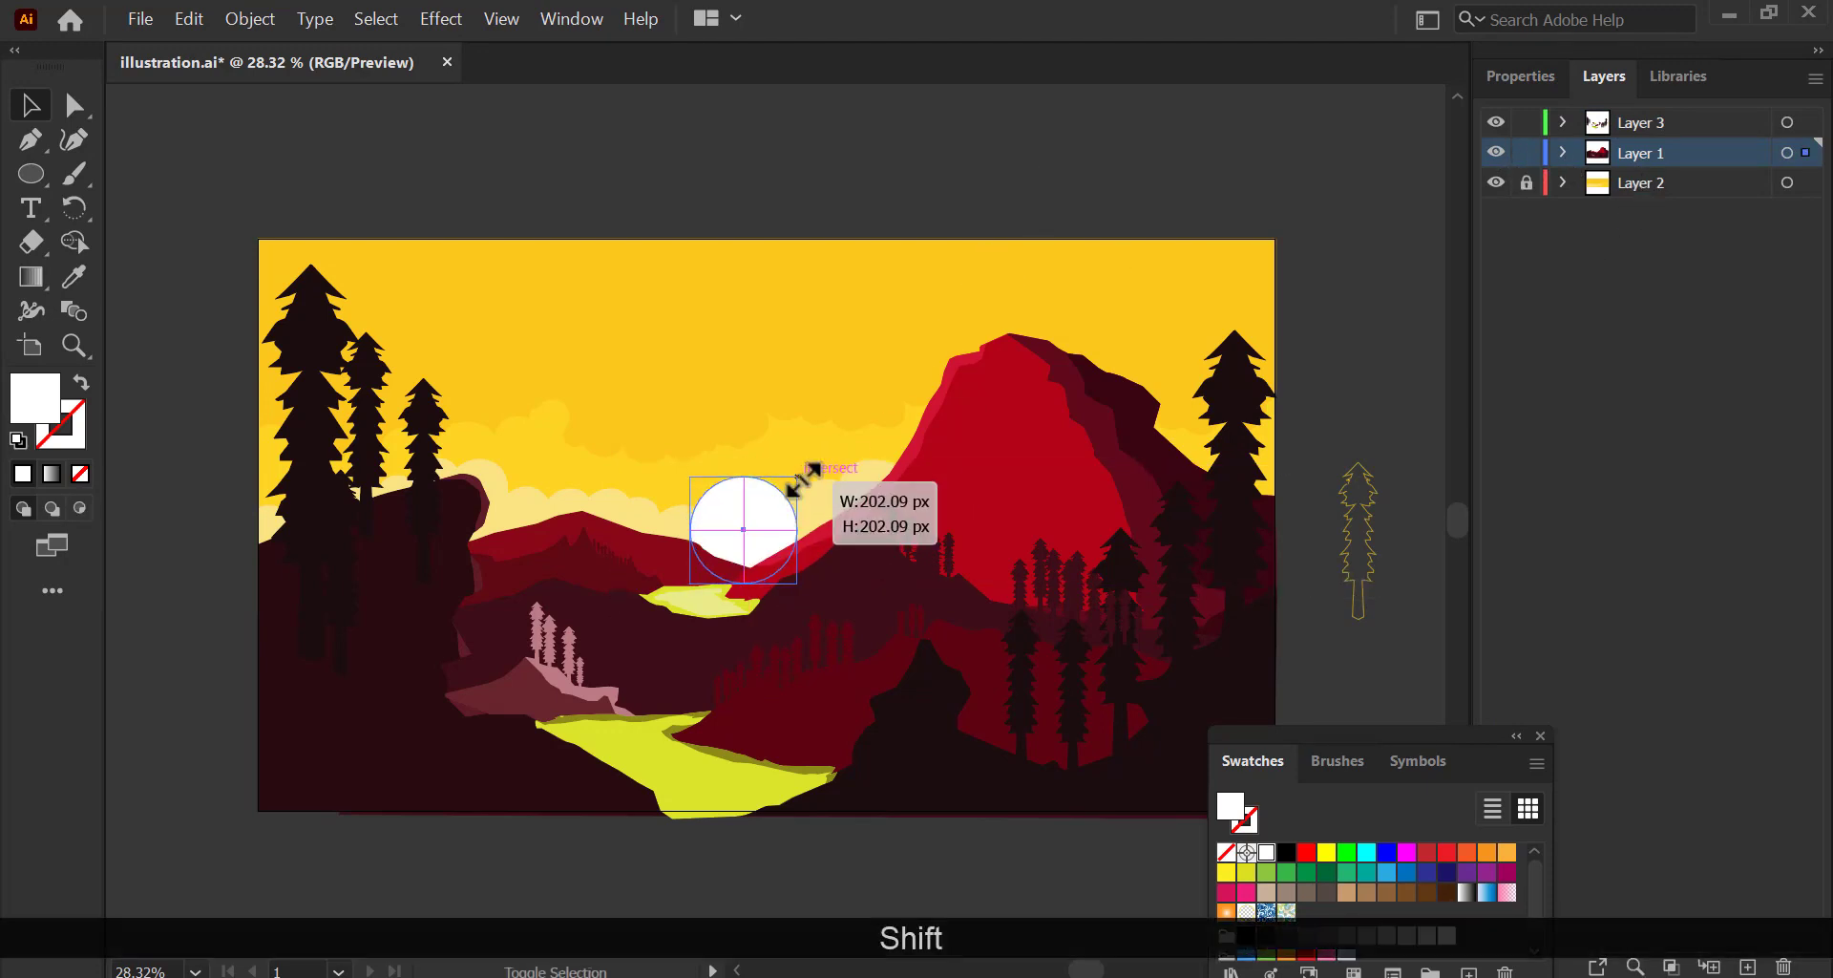
Delete the leftover pine tree outline beside the artboard.
click(1355, 524)
key(BackSpace)
drag(1317, 698, 1253, 674)
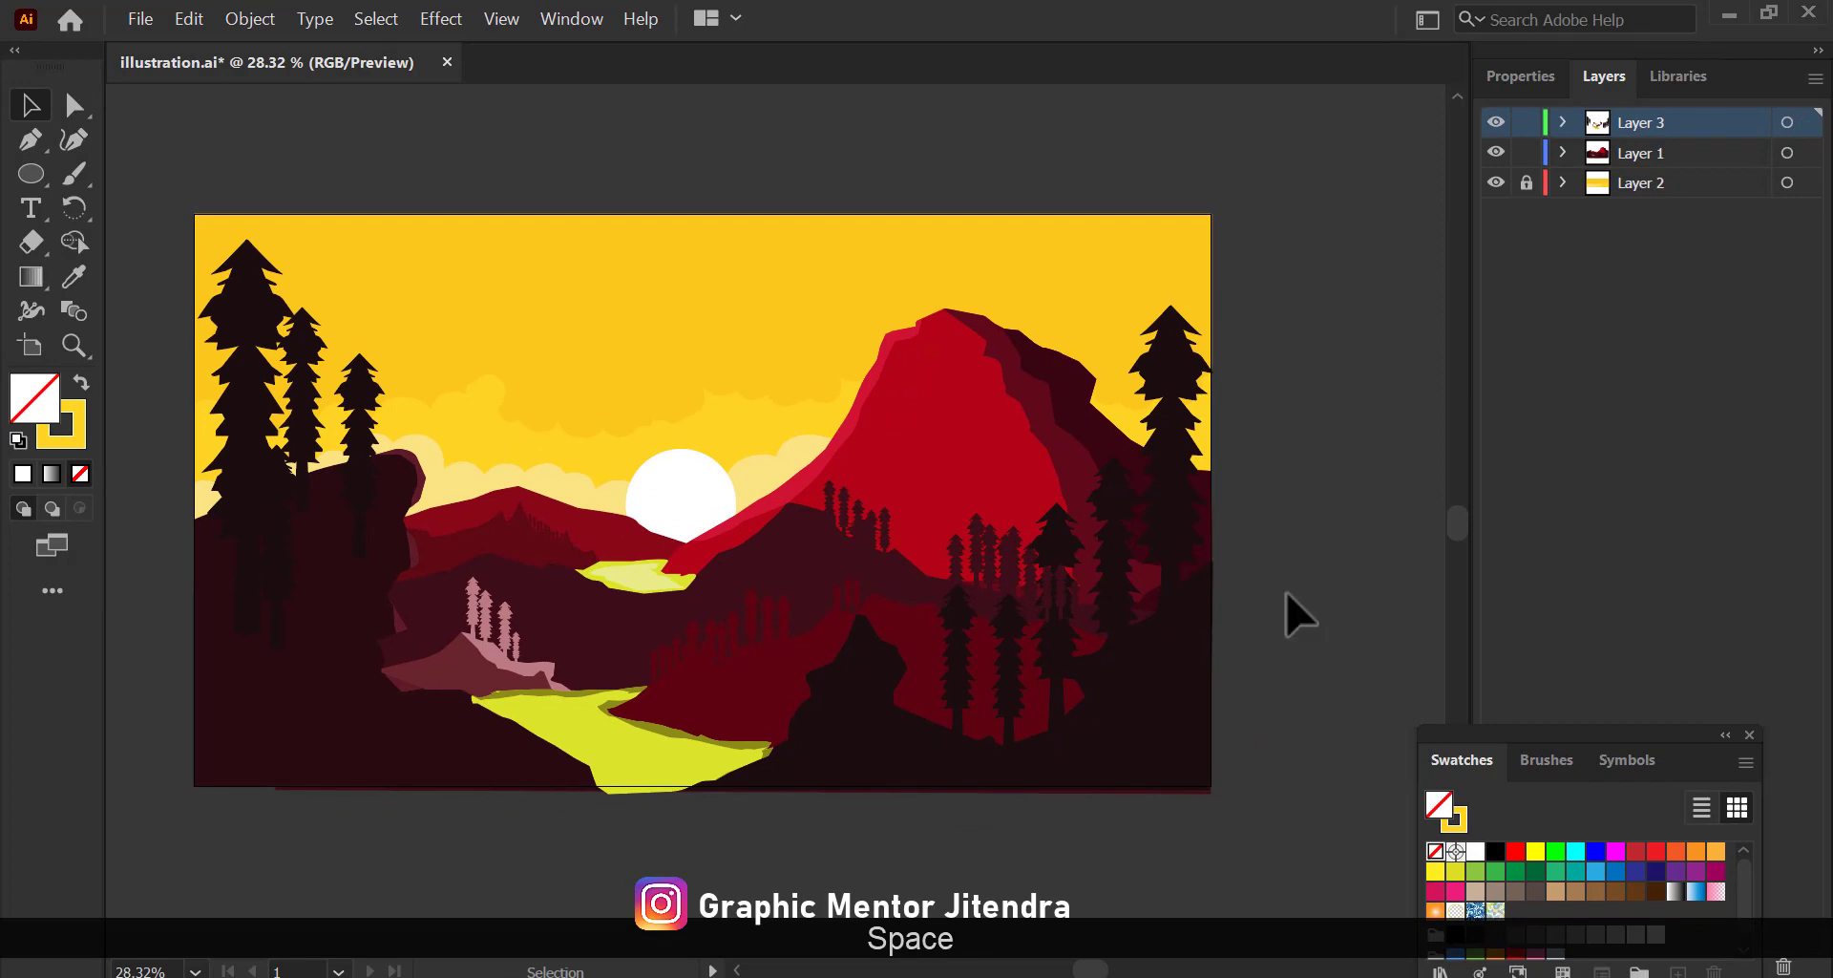
Set up the Pen tool with a dark grey stroke and no fill for drawing on the sun.
key(z)
mouse_move(630, 514)
mouse_down()
mouse_move(819, 499)
mouse_move(875, 514)
mouse_up()
drag(874, 515, 769, 499)
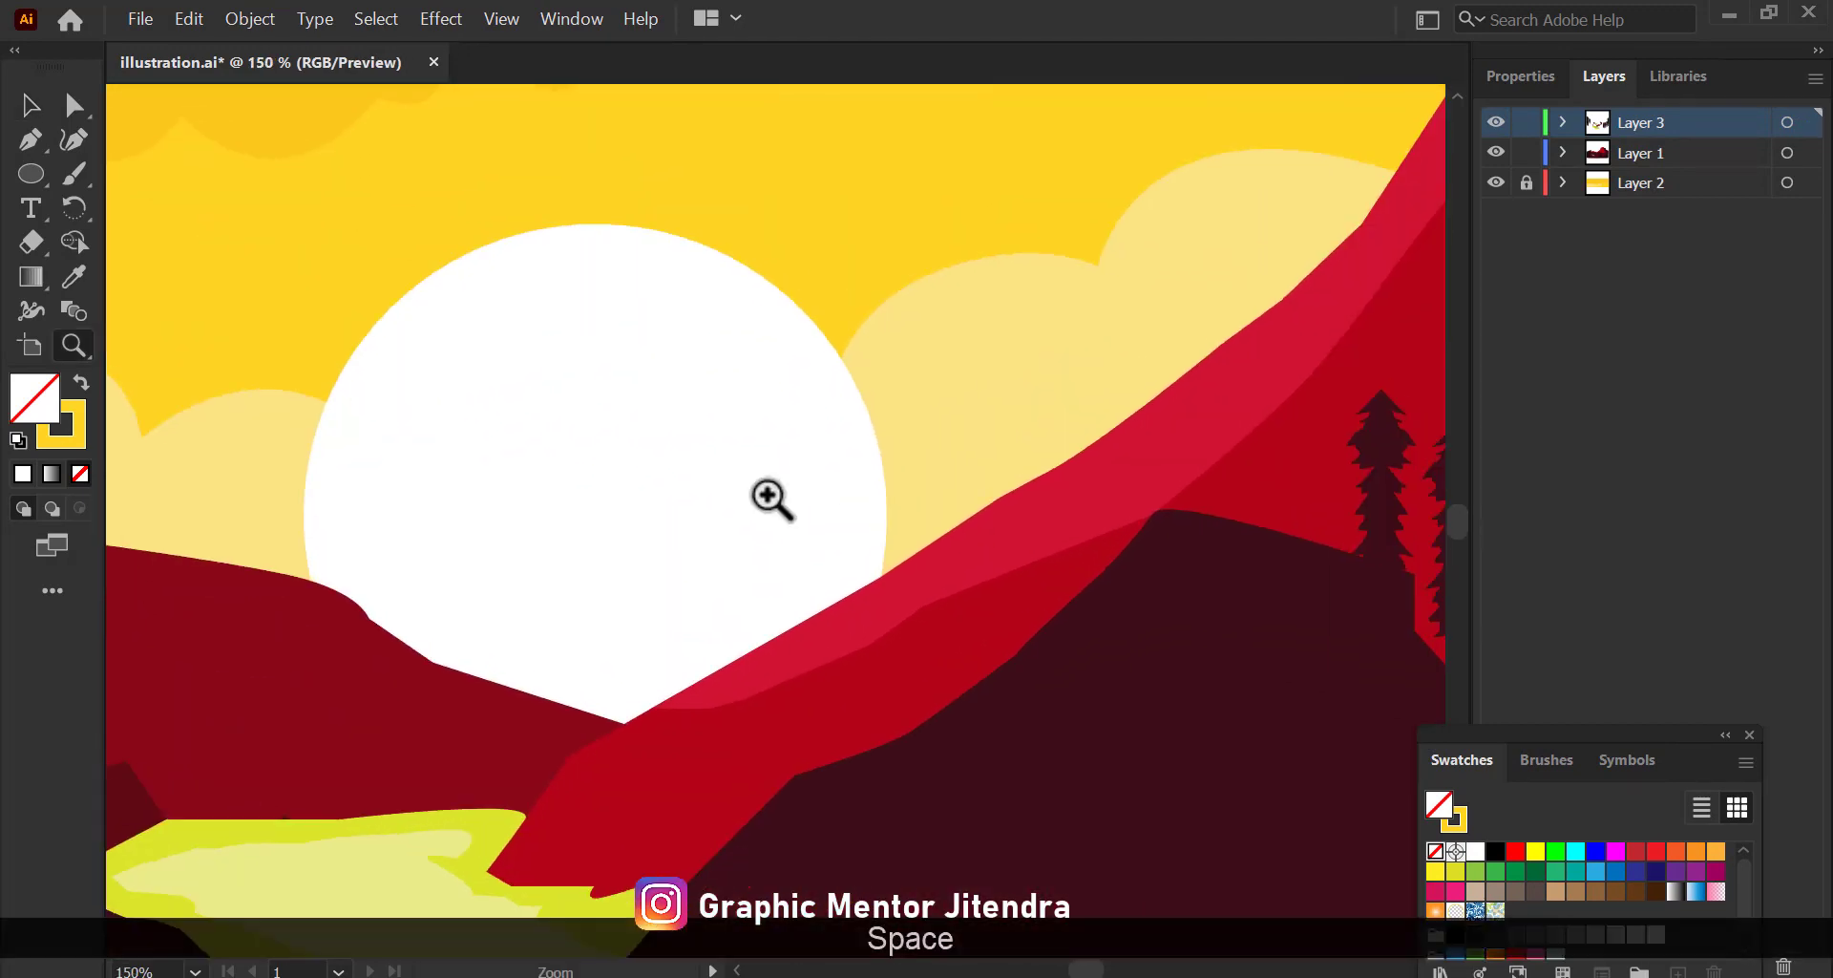
key(p)
click(80, 382)
double_click(48, 420)
click(1768, 565)
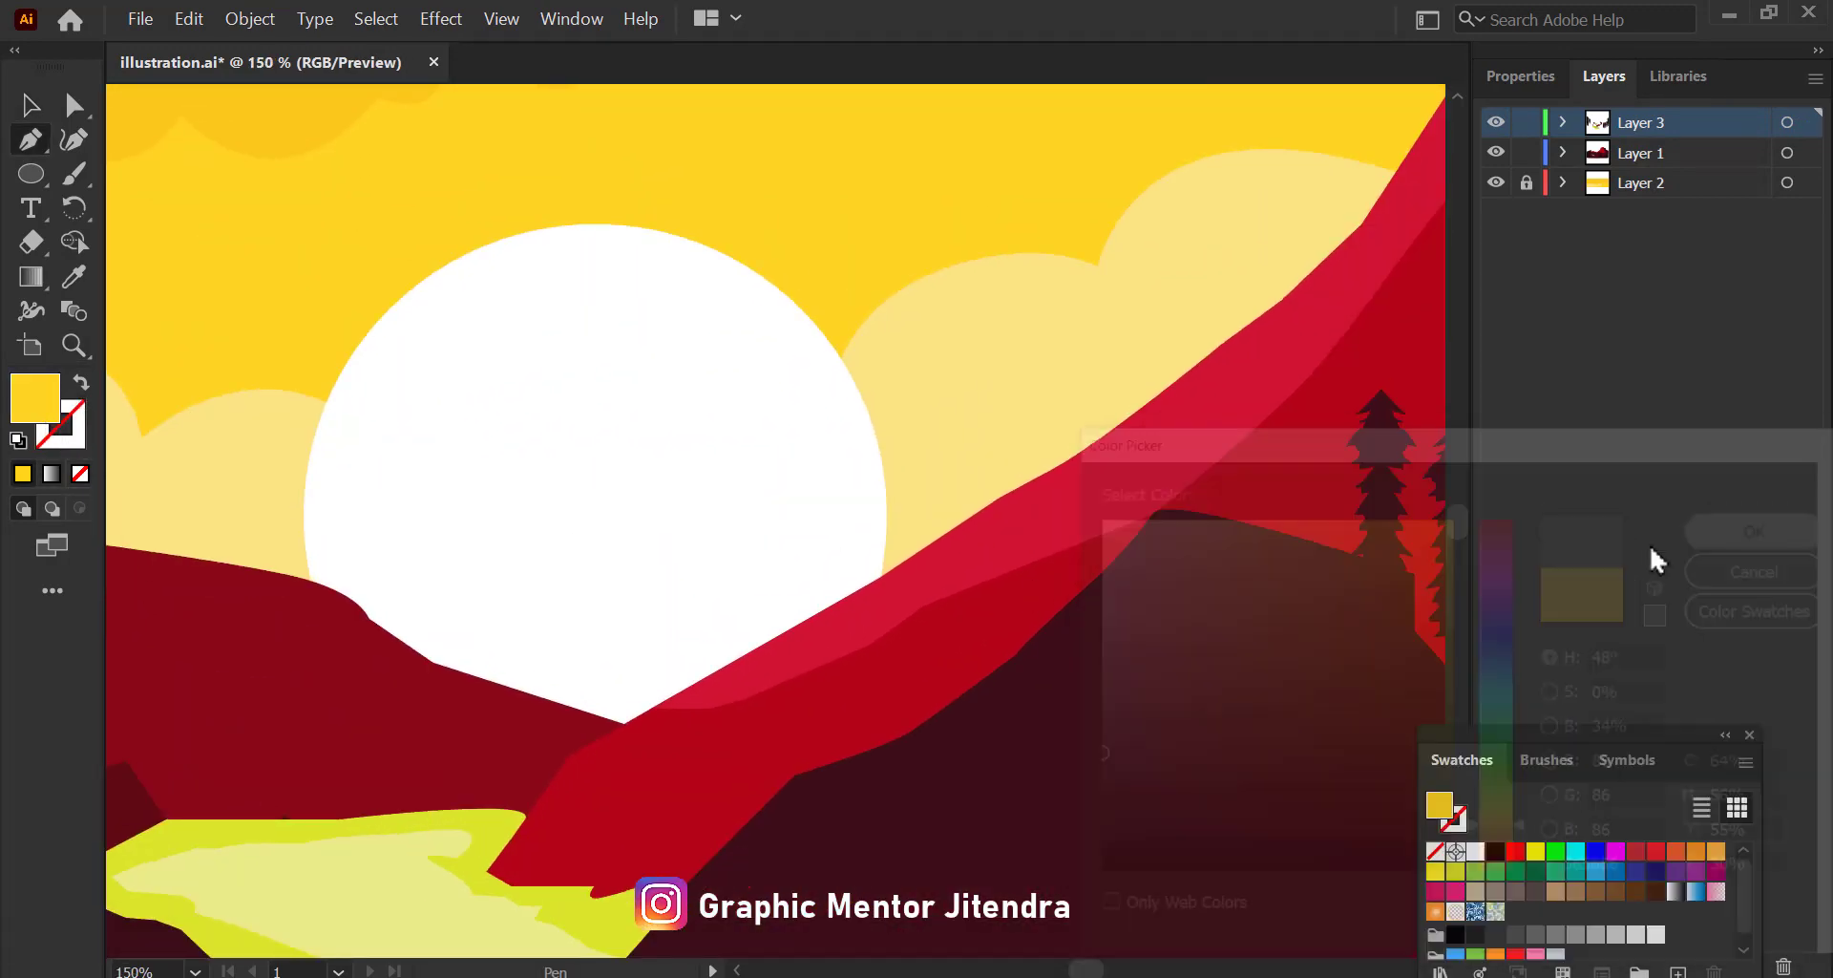
key(/)
Draw a small V-shaped bird from two curved wings on the sun.
click(462, 405)
key(ctrl+equal)
key(ctrl+equal)
drag(827, 539, 832, 559)
key(ctrl+z)
key(ctrl+z)
key(c)
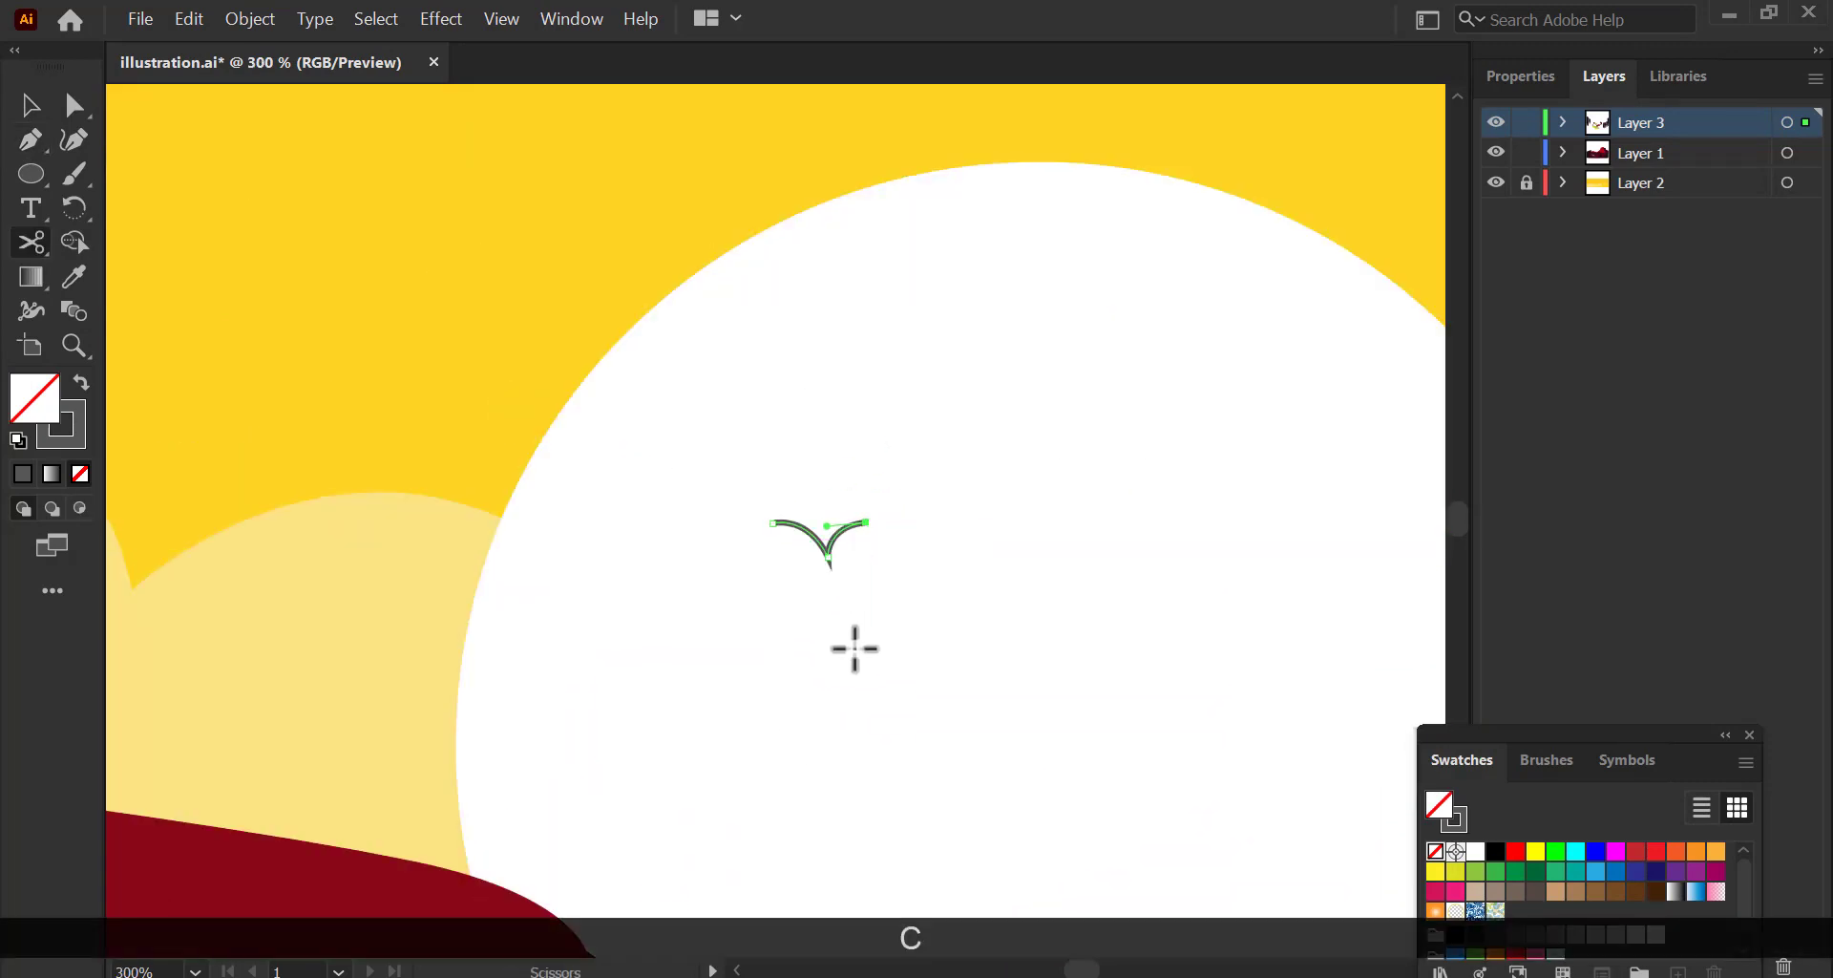
Give the bird's stroke round caps and round corner joins.
click(1547, 81)
click(1550, 433)
click(1397, 509)
click(1649, 545)
key(ctrl+space)
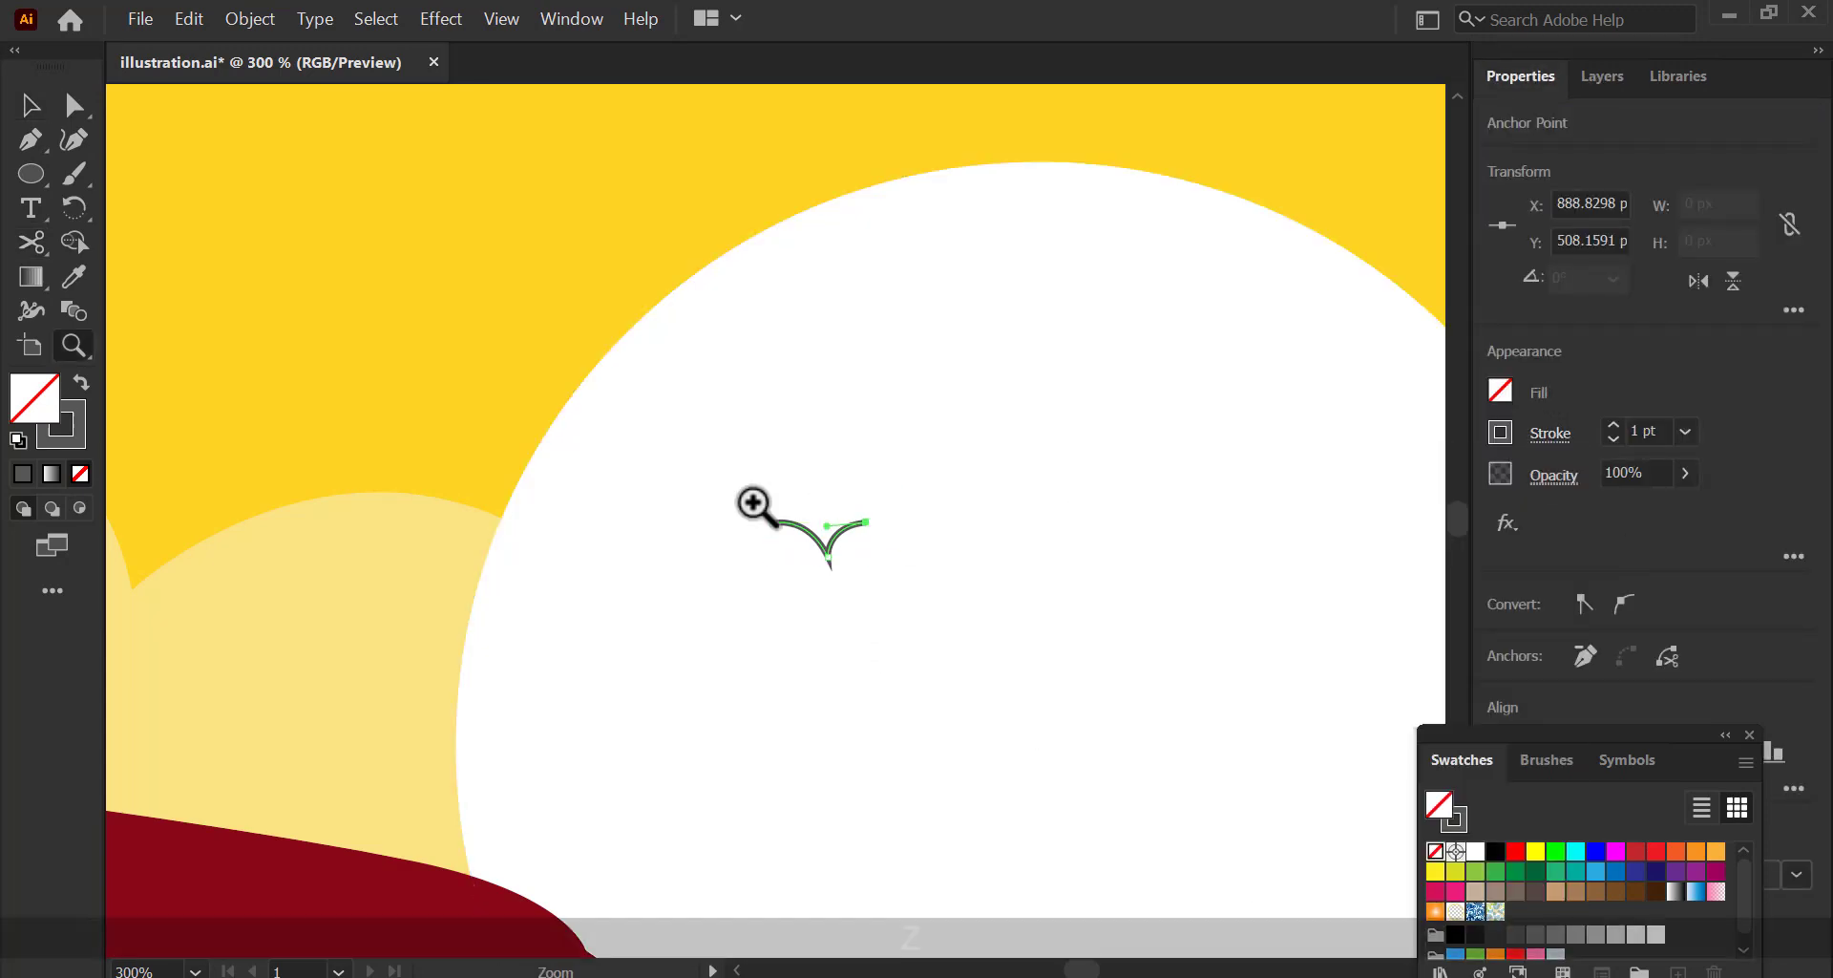
drag(734, 487, 898, 580)
key(v)
click(1550, 433)
click(1412, 546)
Reshape the bird's wing curves and taper both wing tips with the Width tool.
key(a)
drag(862, 680, 809, 696)
drag(855, 469, 860, 456)
click(31, 310)
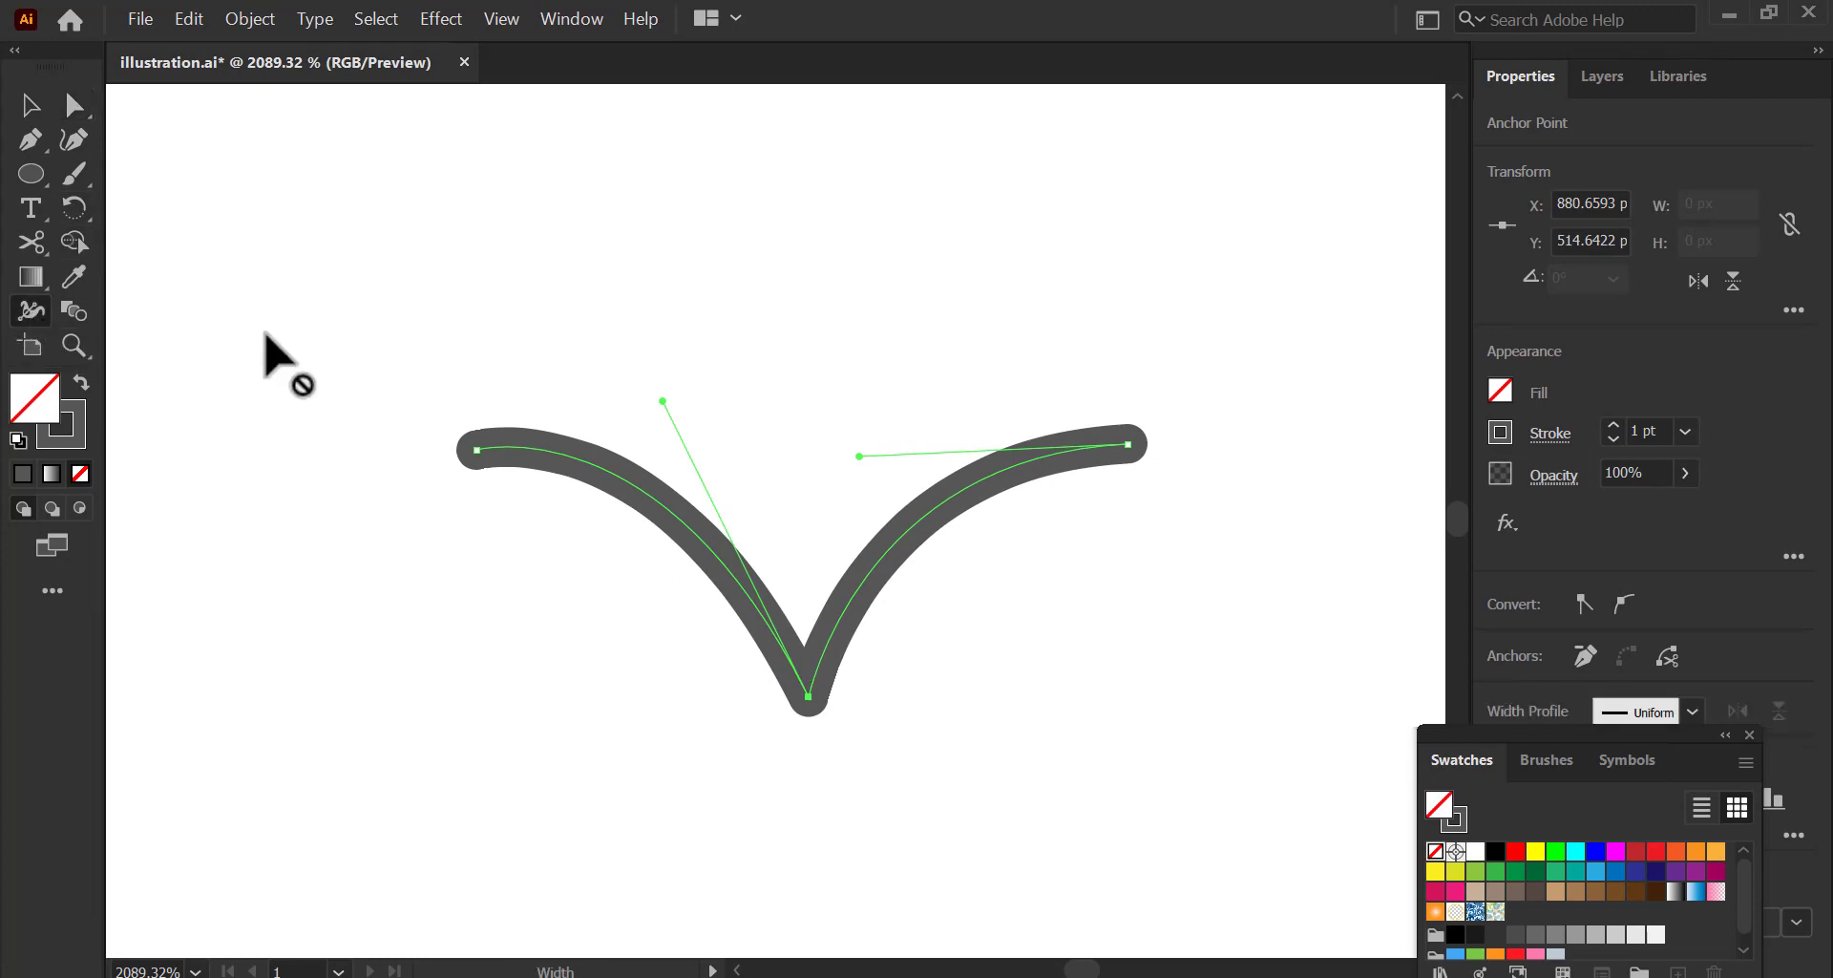
mouse_move(1070, 468)
mouse_down()
mouse_move(1031, 503)
mouse_move(1156, 428)
mouse_up()
mouse_move(530, 456)
mouse_down()
mouse_move(552, 477)
mouse_move(473, 460)
mouse_up()
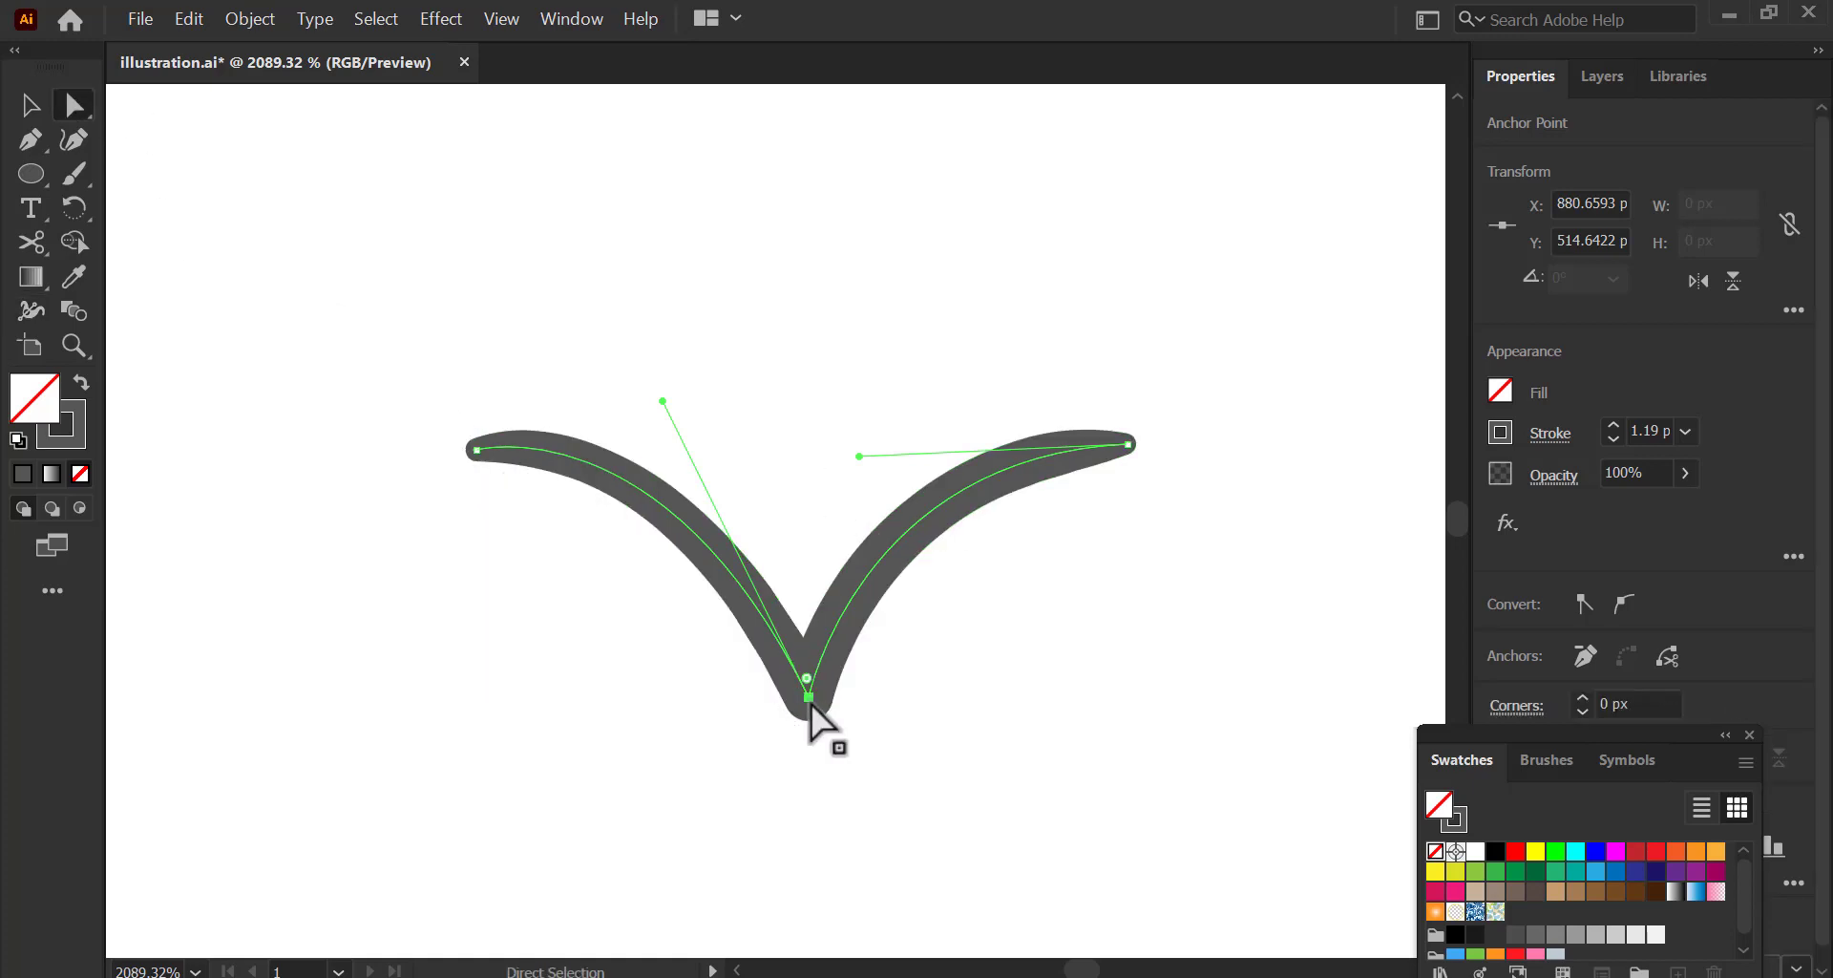
Undo the last adjustments to the bird's anchor points.
key(ctrl+z)
key(ctrl+z)
key(ctrl+z)
key(ctrl+z)
key(ctrl+z)
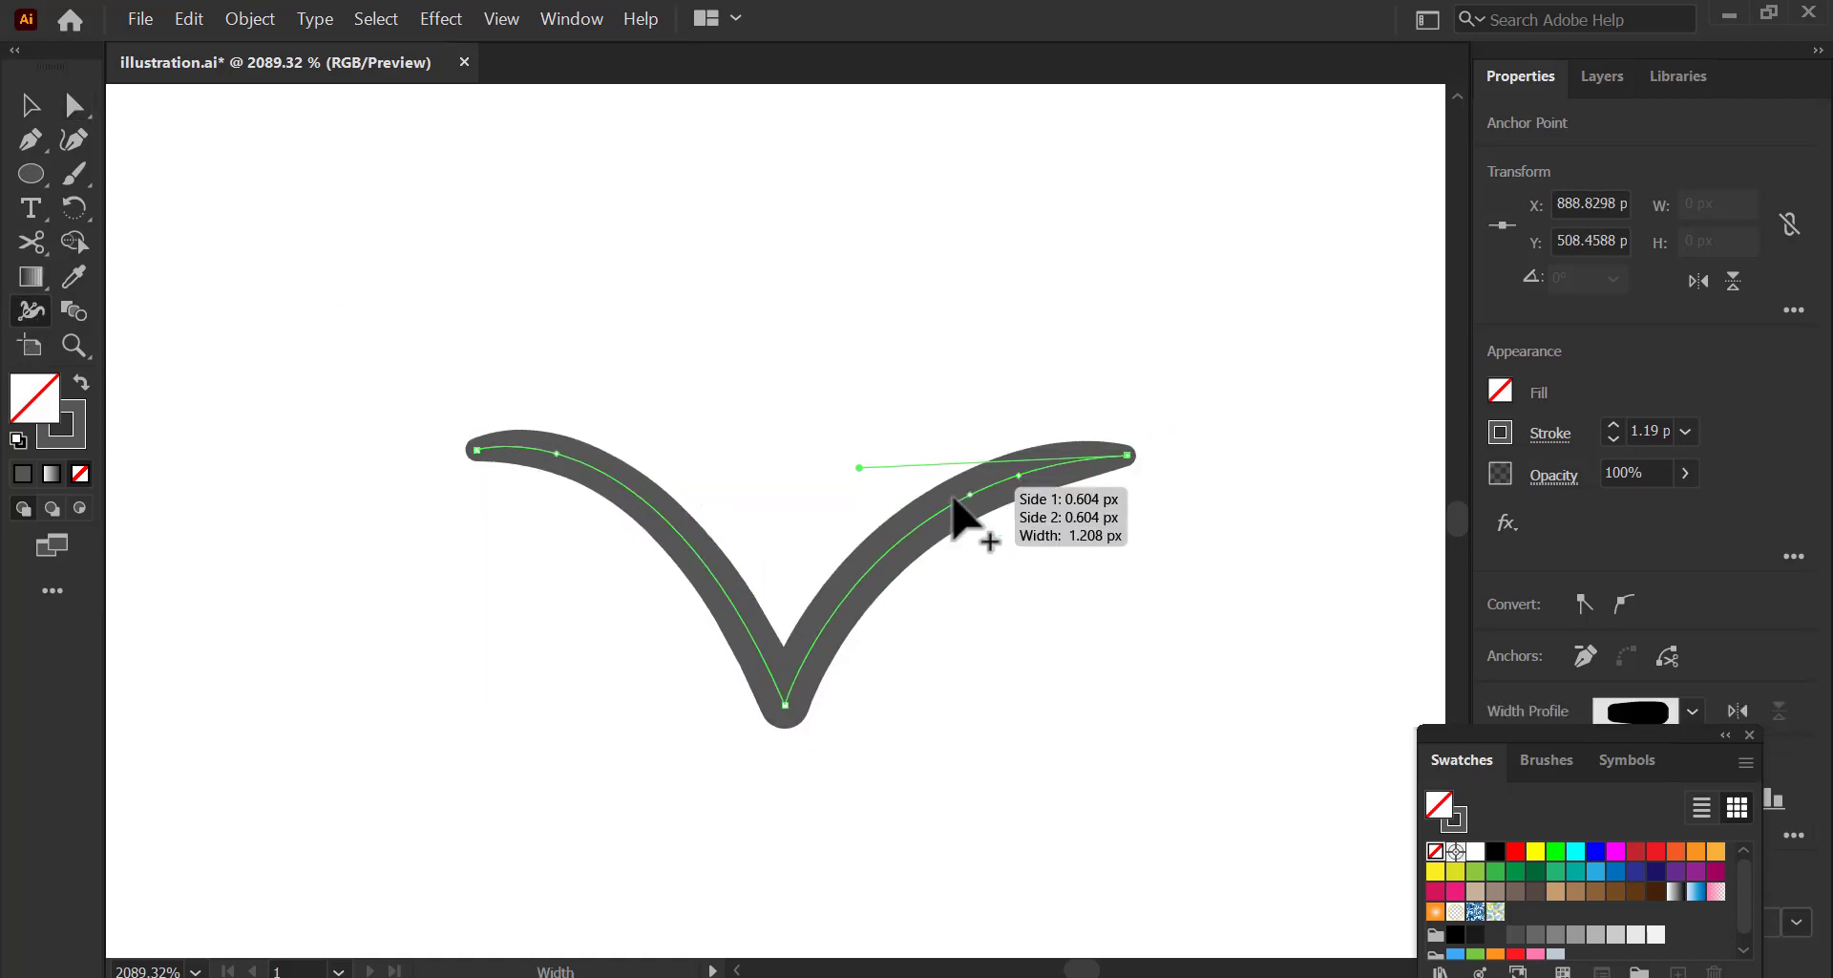
key(ctrl+z)
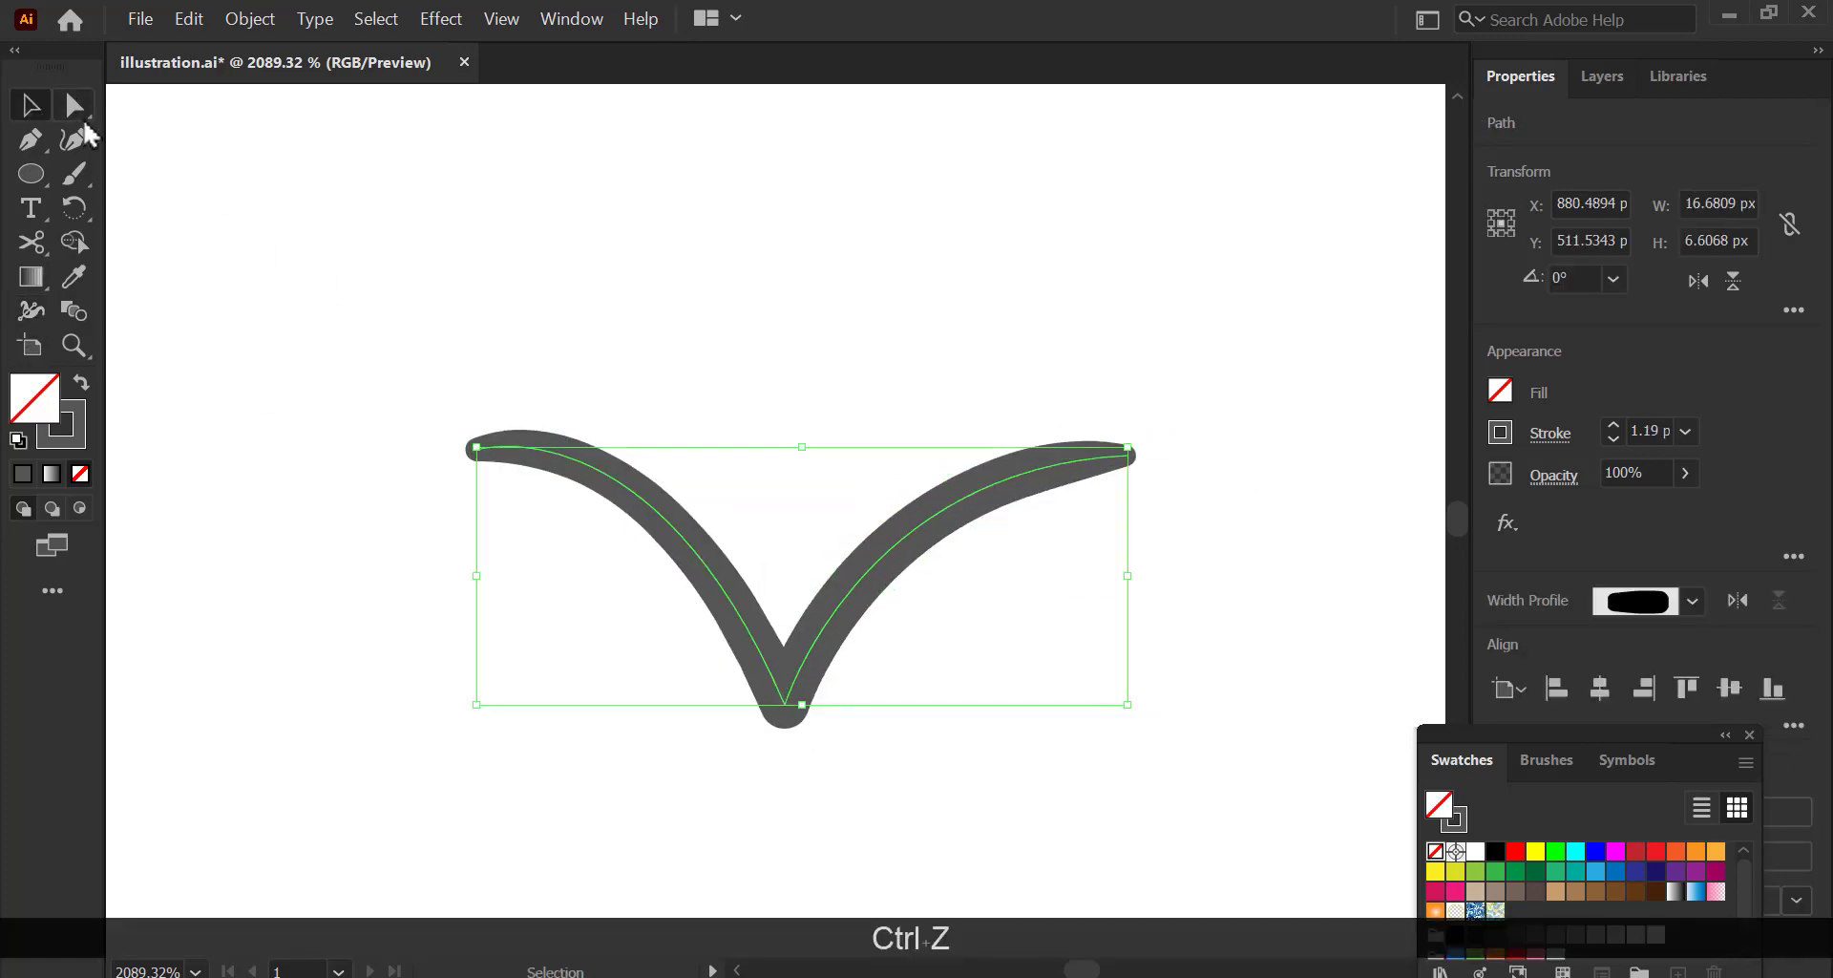
Position the bird on the sun and place a slightly adjusted copy beside it.
key(z)
drag(1022, 546, 756, 548)
drag(965, 568, 1019, 565)
key(v)
drag(1020, 565, 895, 535)
drag(834, 519, 917, 568)
drag(966, 578, 945, 576)
drag(911, 565, 930, 570)
Add a third bird below the other two, about 15 px wide and rotated about 10°.
drag(930, 570, 865, 643)
drag(832, 534, 815, 539)
drag(853, 659, 836, 651)
Deselect the birds and examine the whole landscape composition.
key(z)
drag(1003, 661, 794, 661)
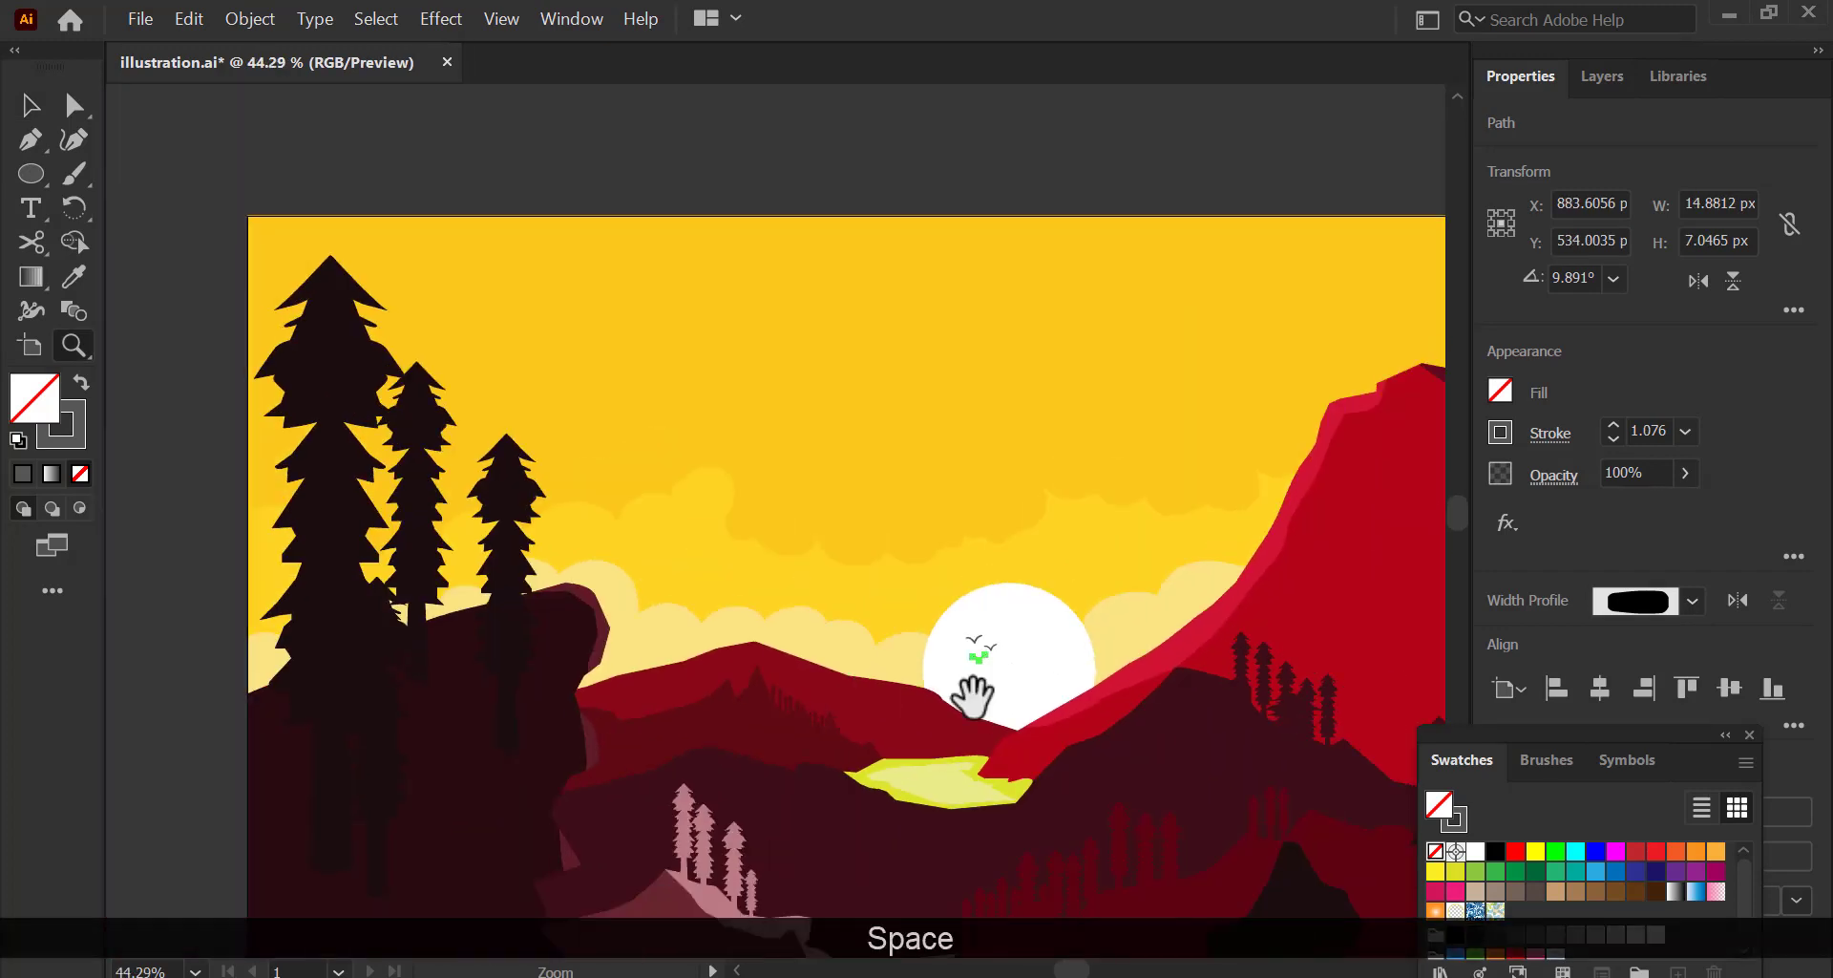
drag(972, 699, 659, 454)
mouse_move(955, 640)
mouse_down()
mouse_move(872, 639)
mouse_move(933, 667)
mouse_up()
key(v)
click(630, 899)
drag(859, 611, 848, 660)
key(z)
drag(1039, 655, 963, 661)
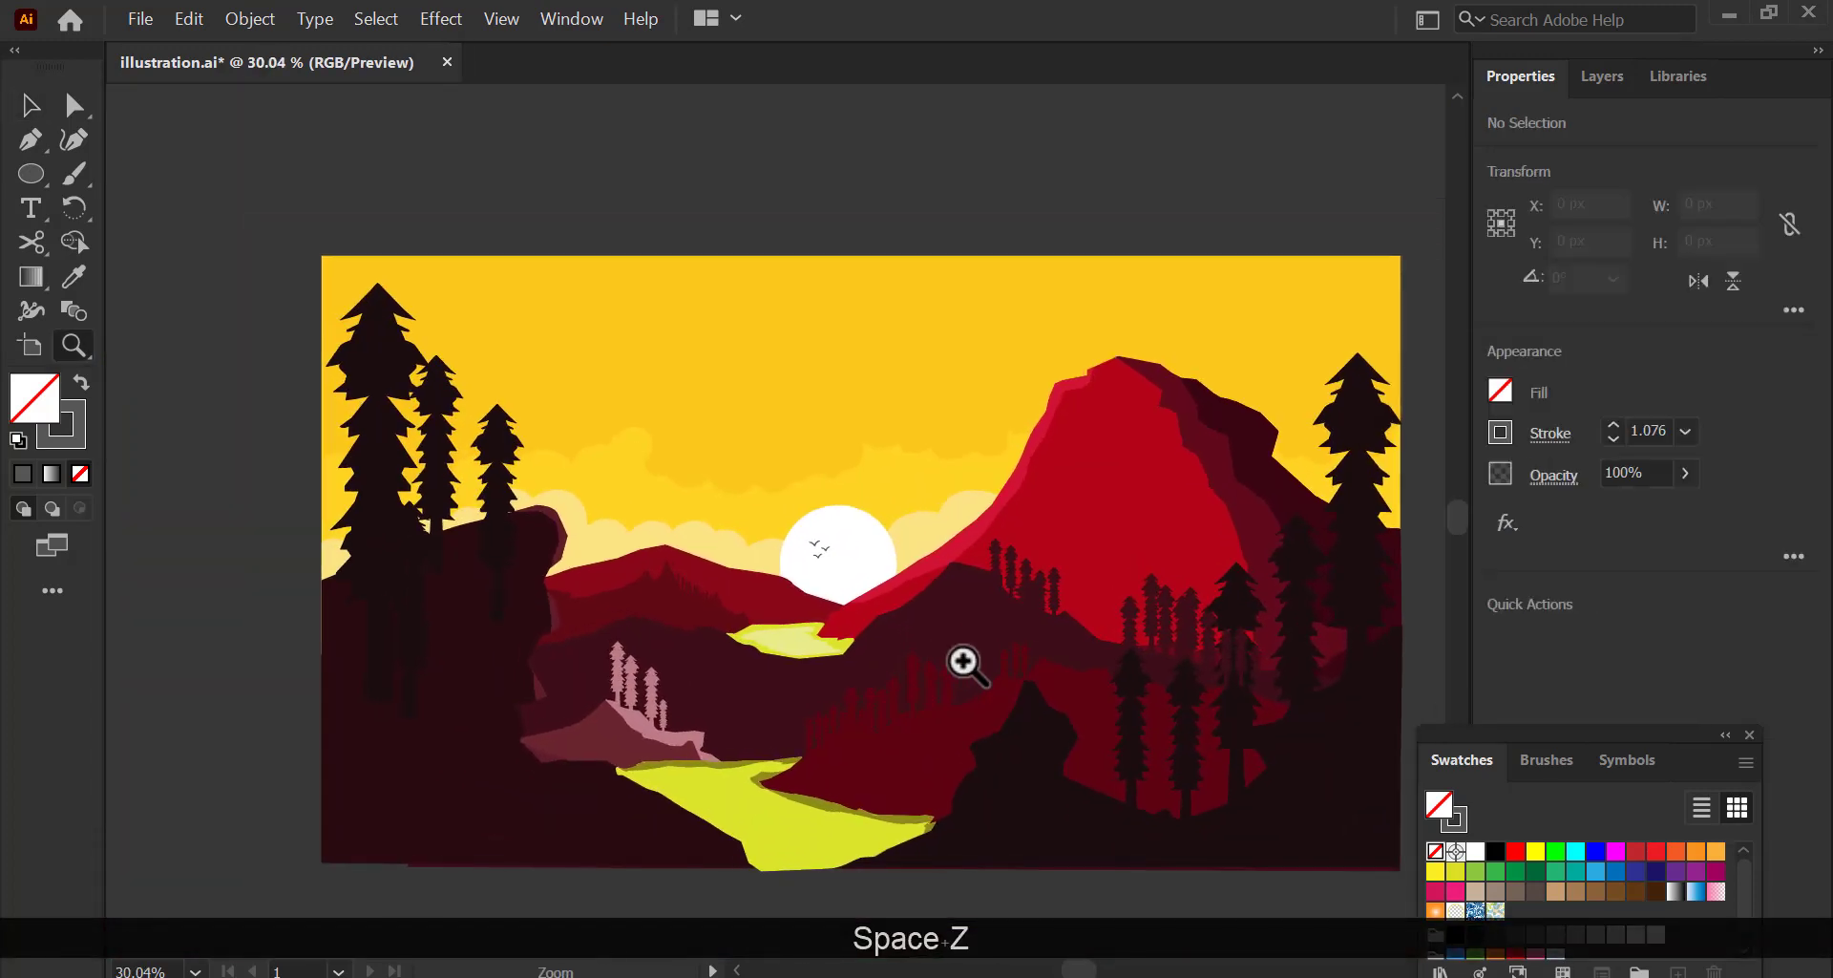
key(v)
drag(806, 667, 687, 626)
Export the illustration as an RGB JPEG at maximum quality 10 and 300 ppi.
click(139, 19)
mouse_move(397, 426)
click(657, 451)
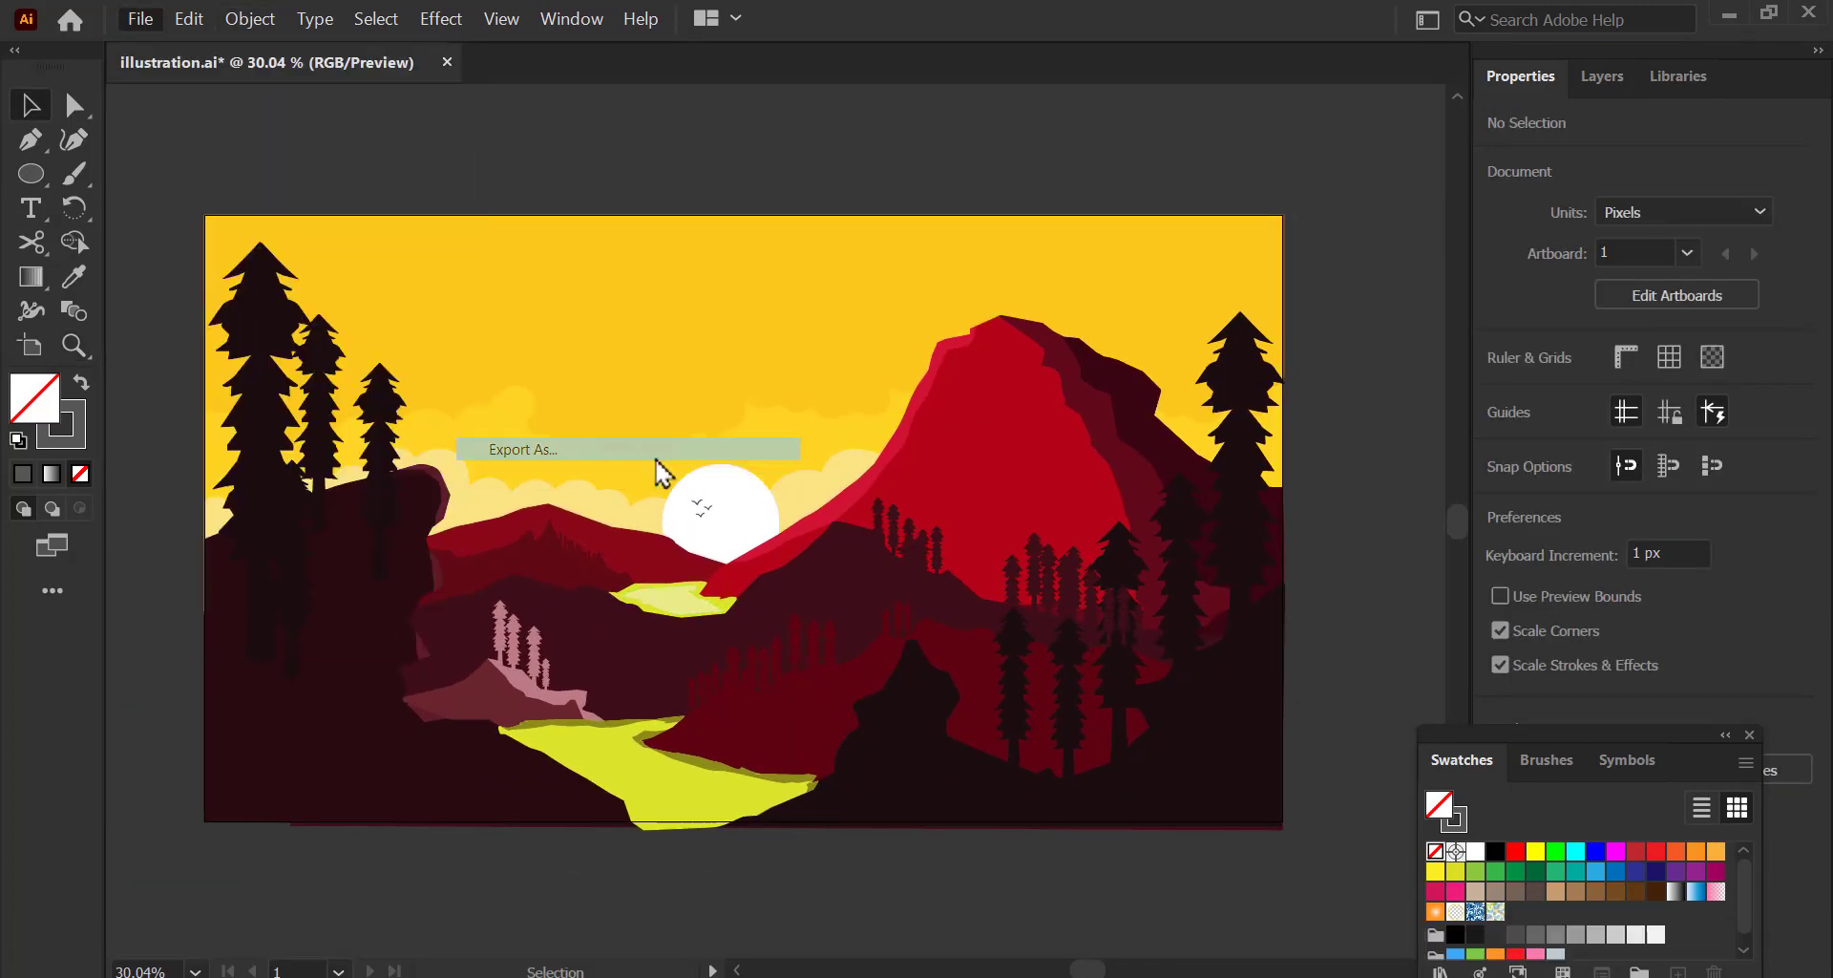
click(276, 765)
click(313, 592)
click(1391, 941)
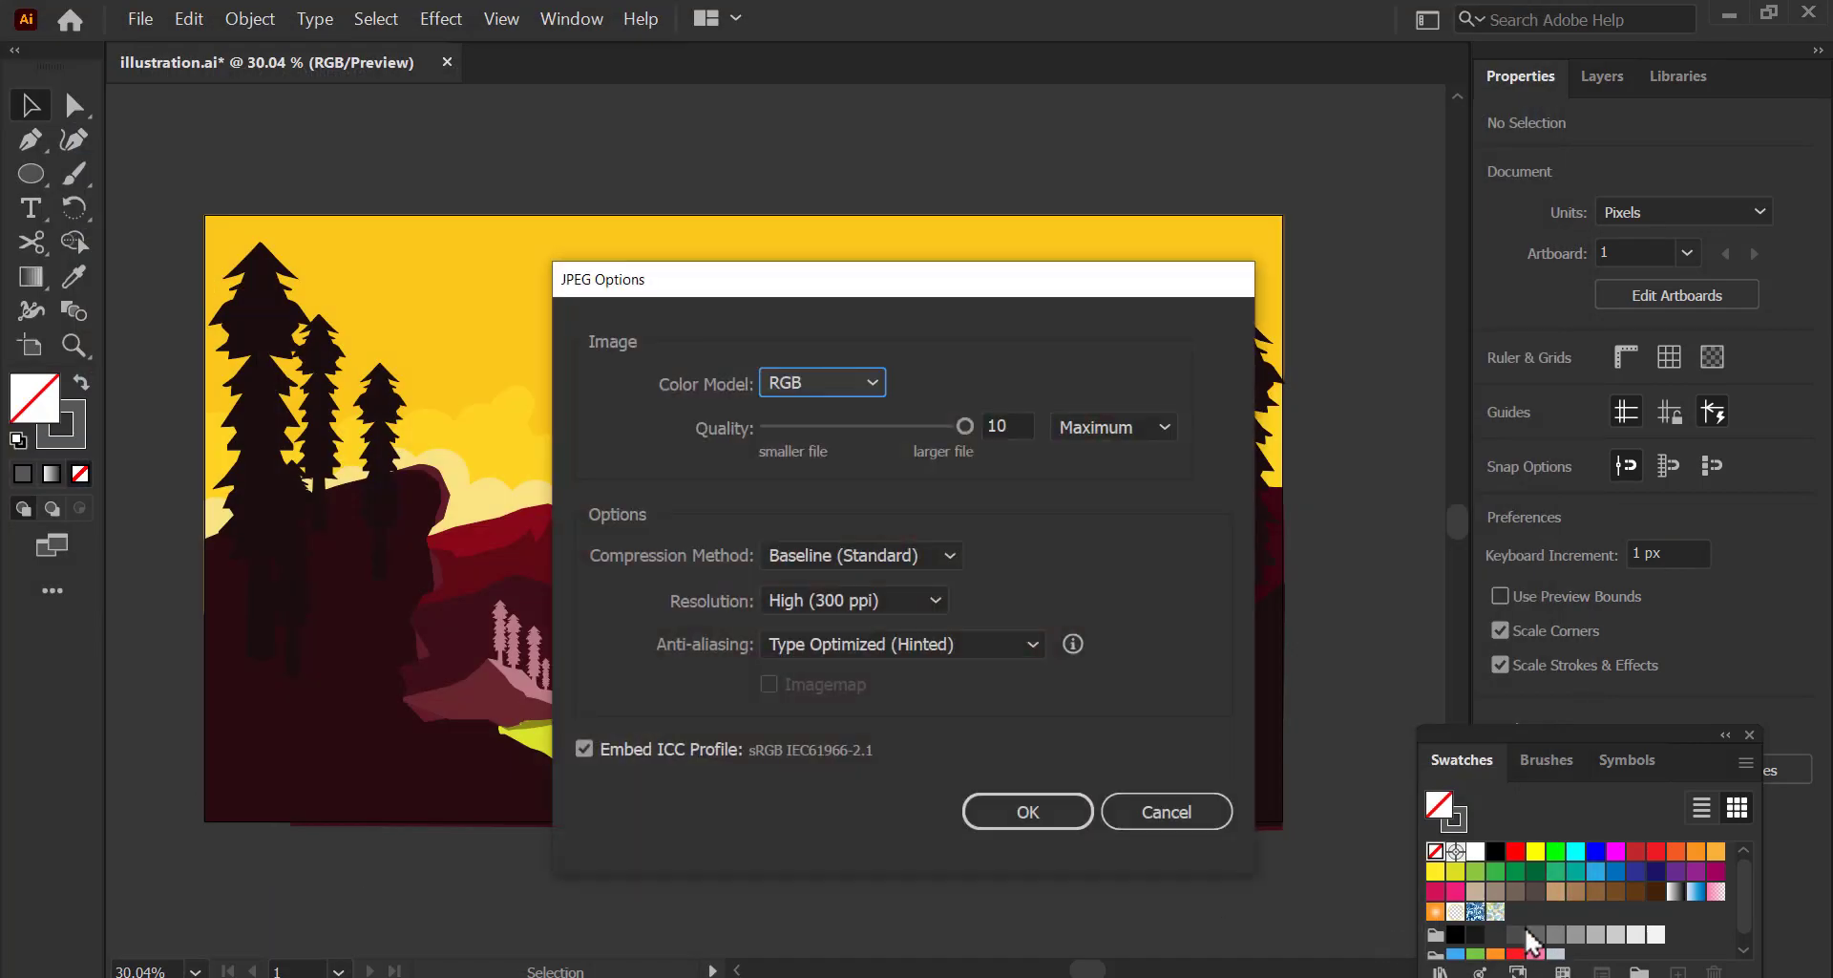
click(1028, 811)
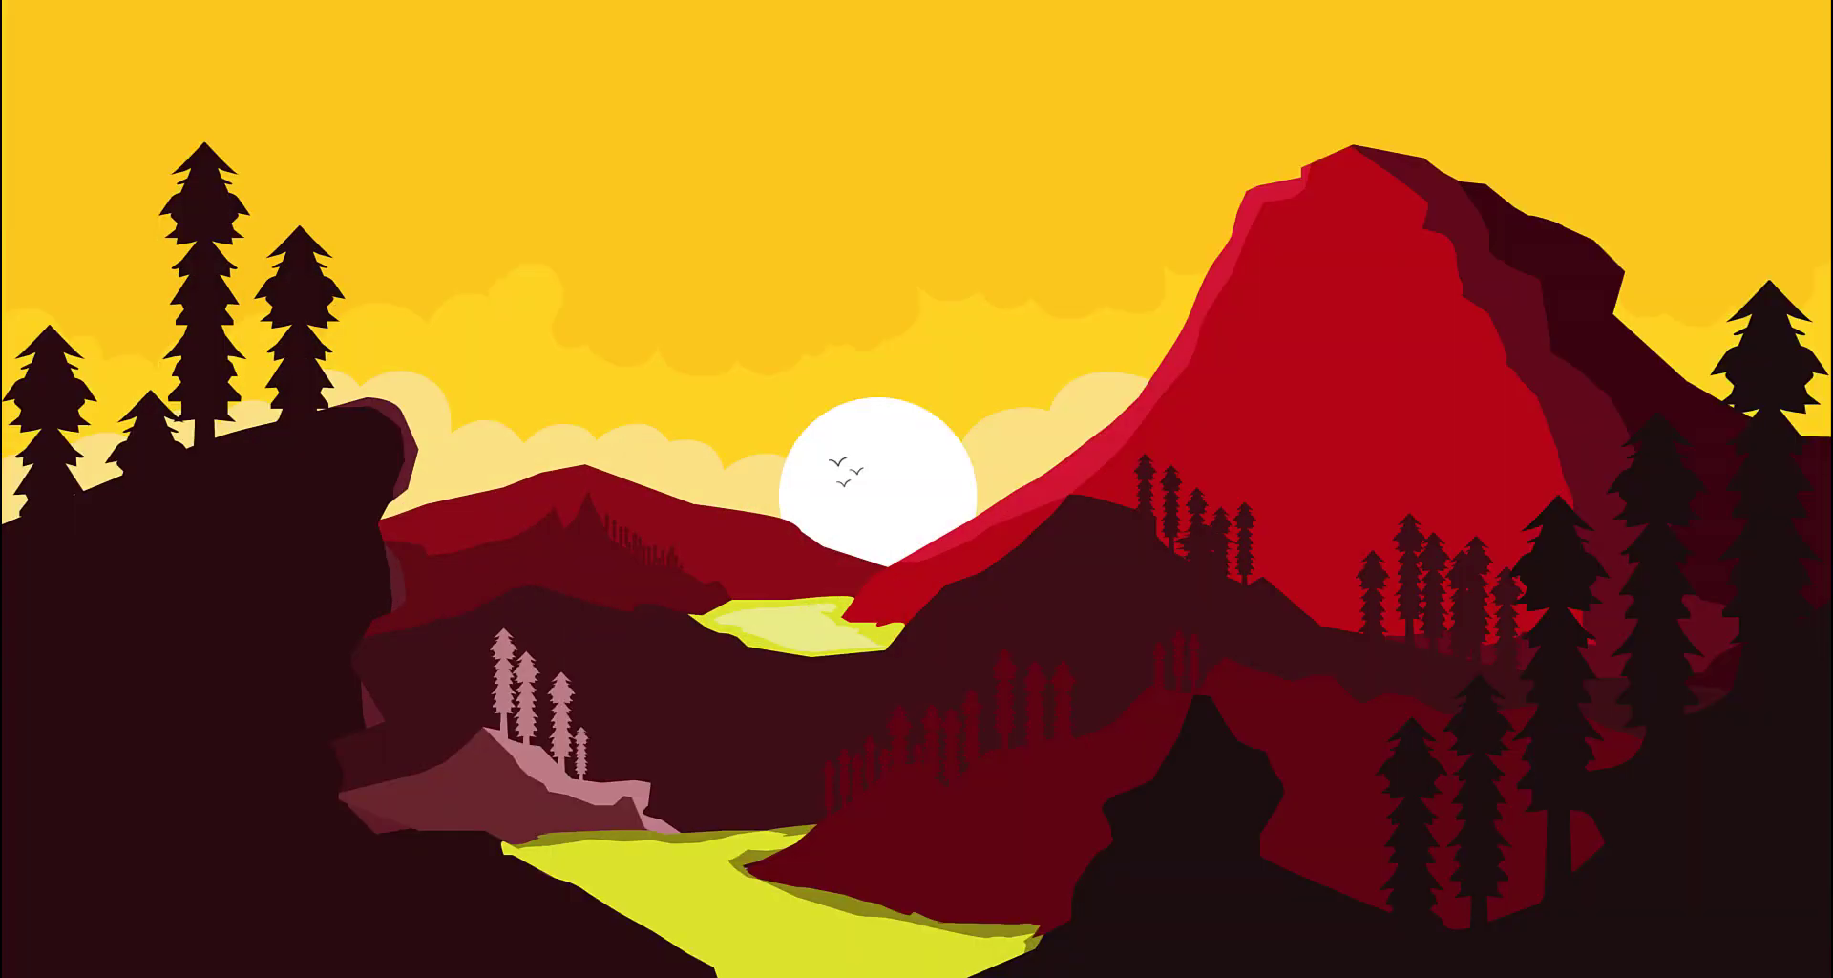